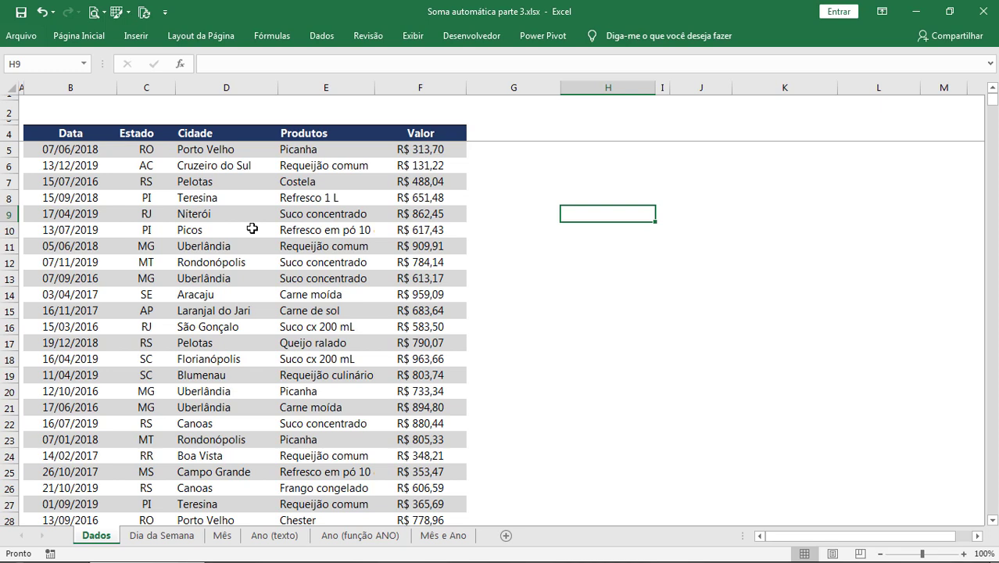
# Step: Browse city, product and date selections on Dados, then select weekdays dom to qui on Dia da Semana
pyautogui.moveTo(189, 203); pyautogui.dragTo(328, 327)
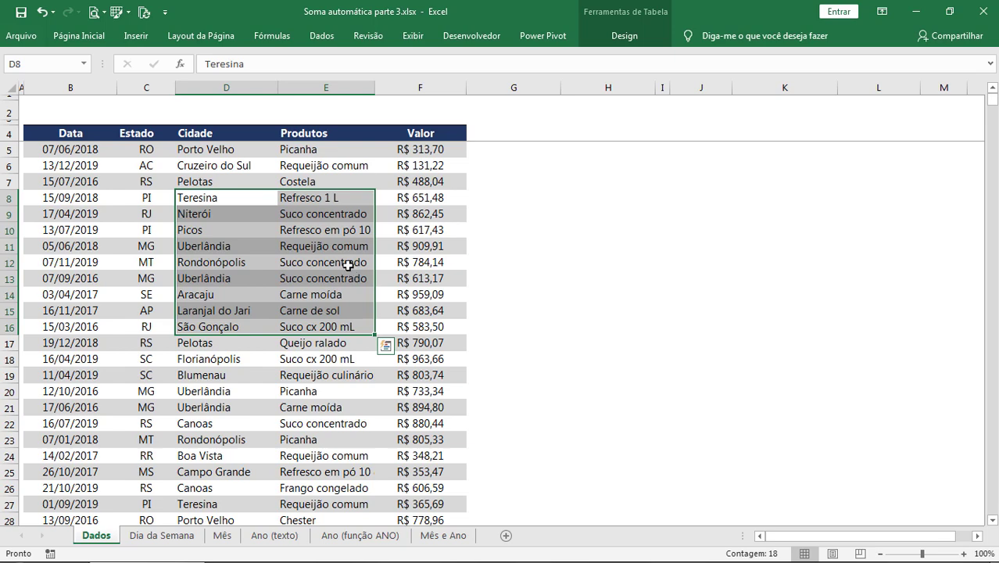
pyautogui.click(76, 87)
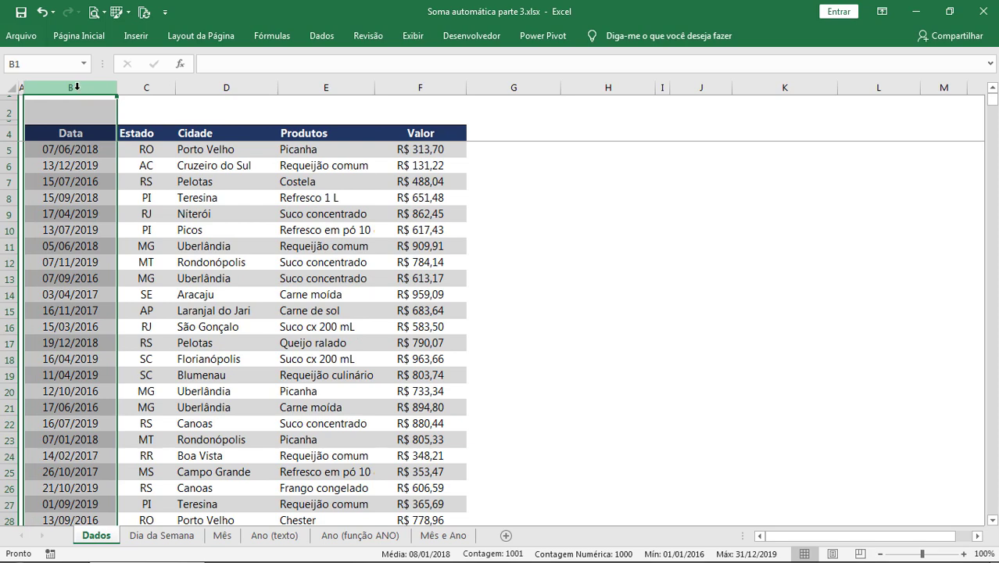
pyautogui.click(83, 197)
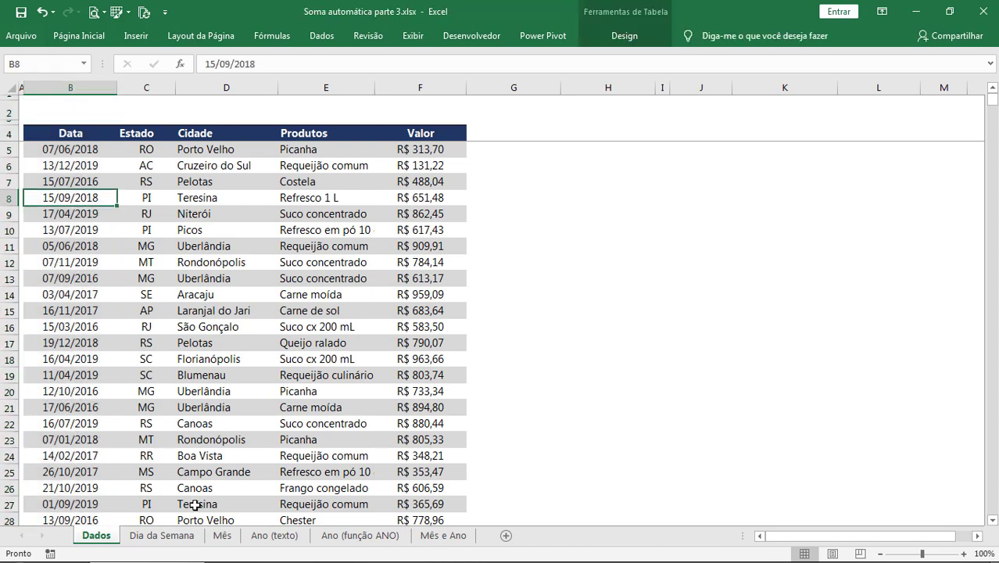
pyautogui.click(165, 537)
pyautogui.moveTo(119, 183); pyautogui.dragTo(112, 359)
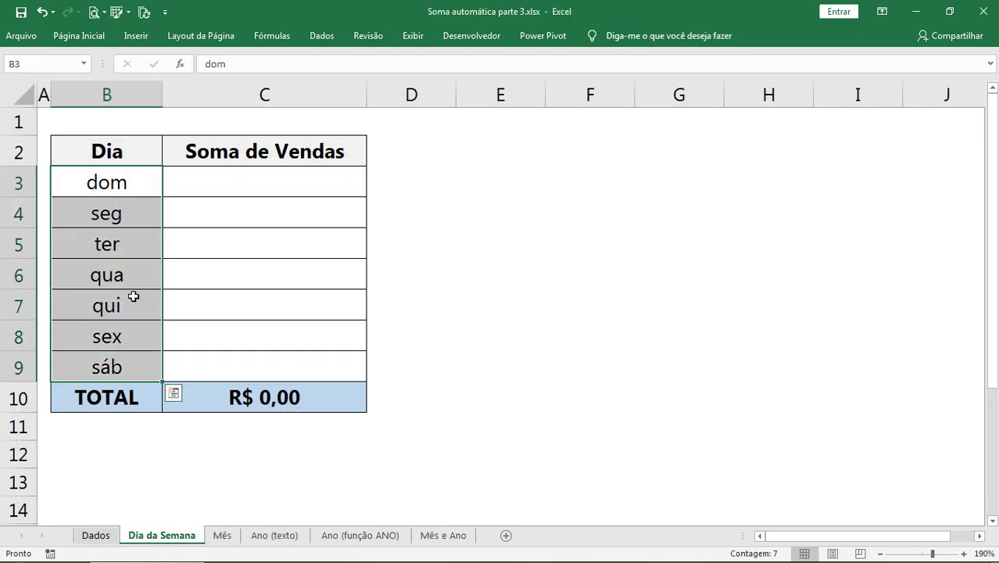
# Step: Review the Mês, Ano (texto), Ano (função ANO) and Mês e Ano sheets, then return to Dados
pyautogui.click(221, 539)
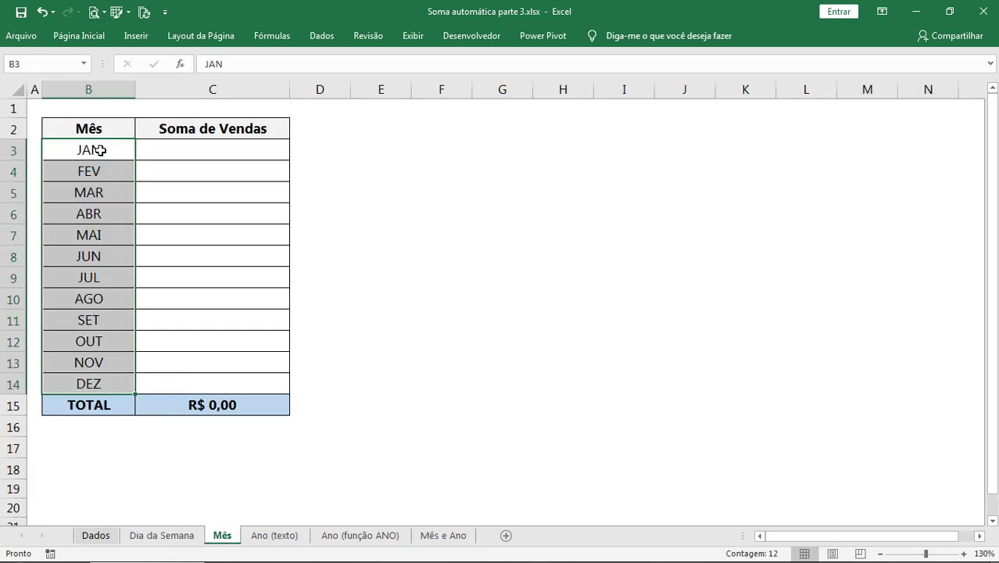
pyautogui.click(277, 537)
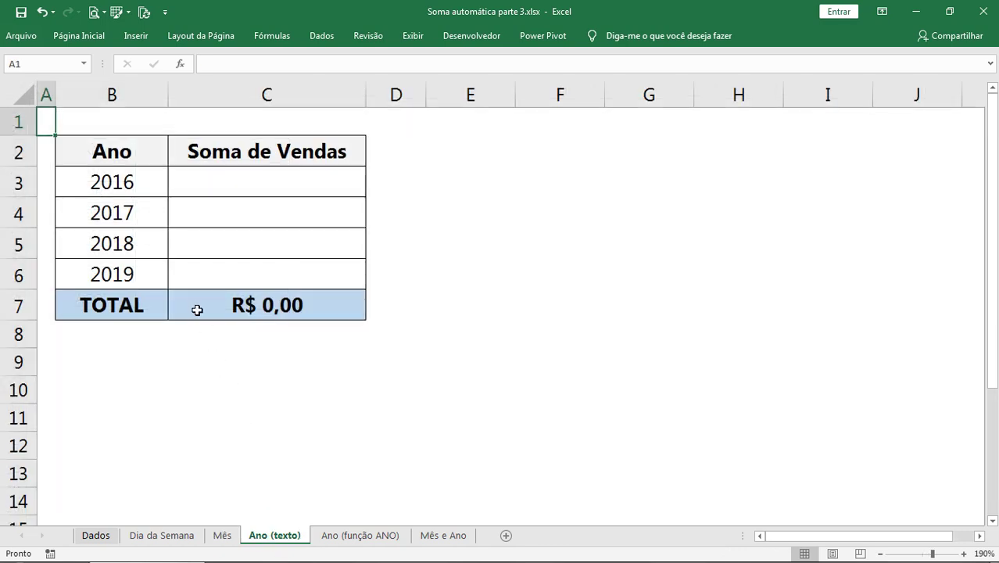
pyautogui.moveTo(143, 182); pyautogui.dragTo(139, 270)
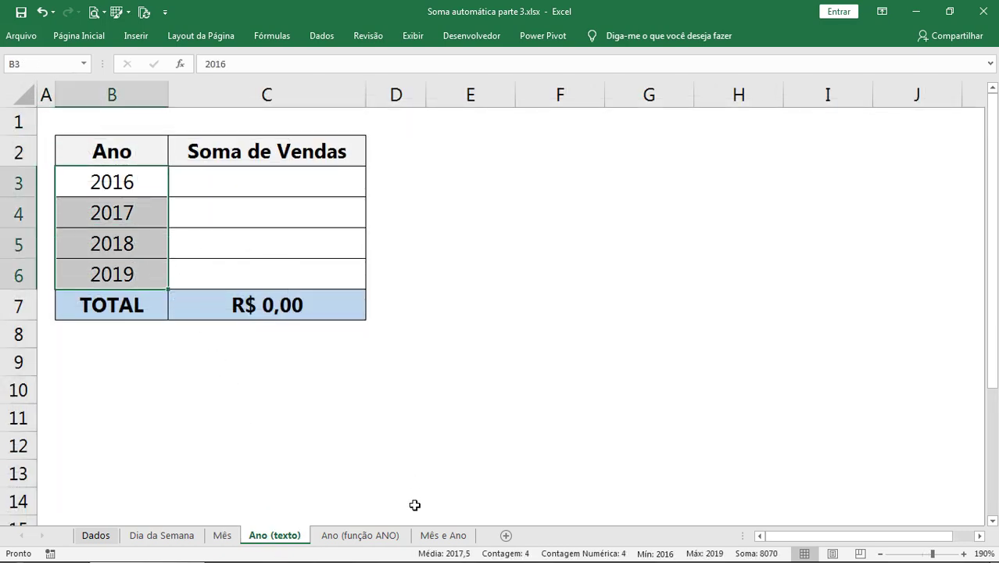
pyautogui.click(390, 536)
pyautogui.click(455, 536)
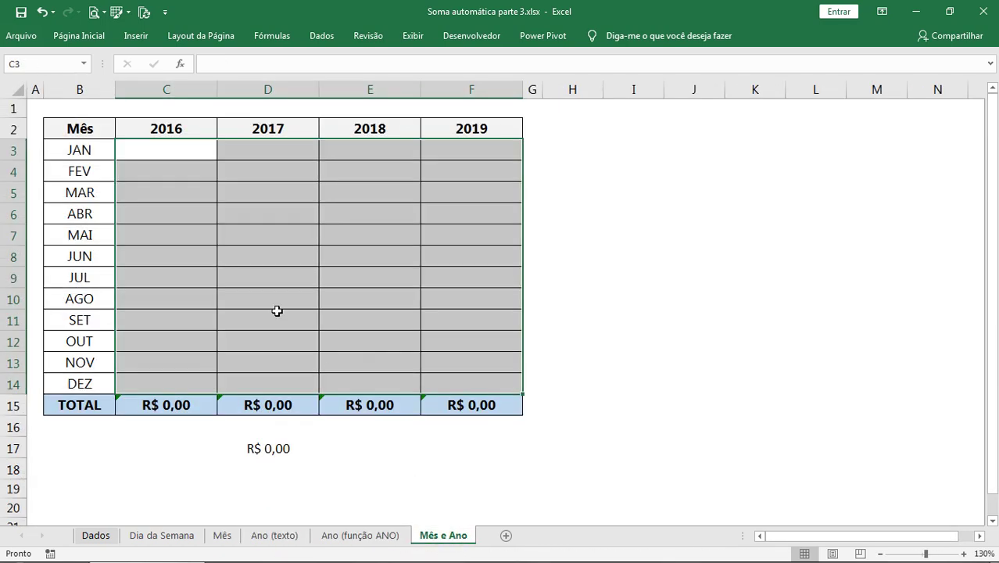
pyautogui.click(95, 535)
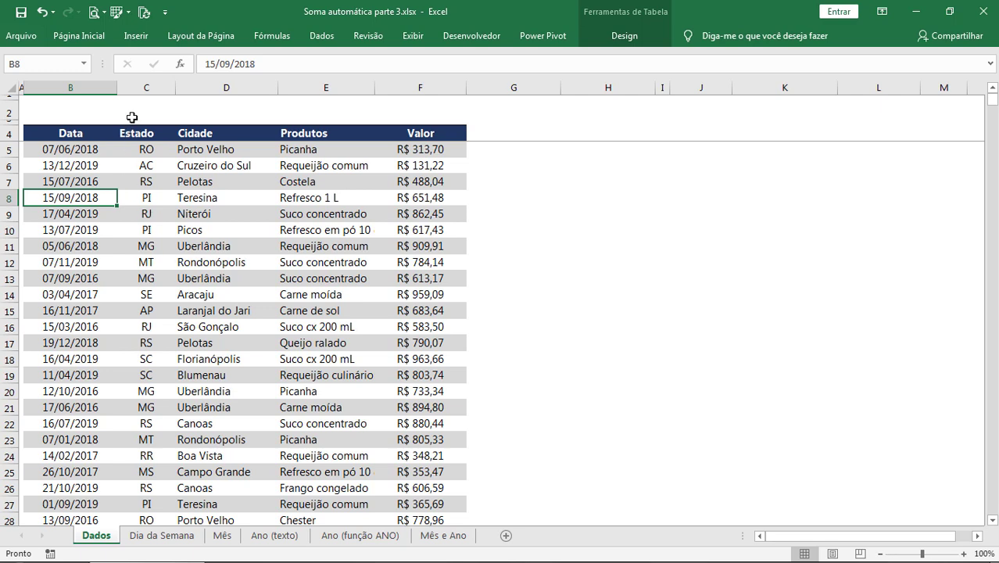
# Step: Widen column C slightly and confirm in Table Design that the sales table is named tabVENDAS
pyautogui.moveTo(174, 91); pyautogui.dragTo(179, 93)
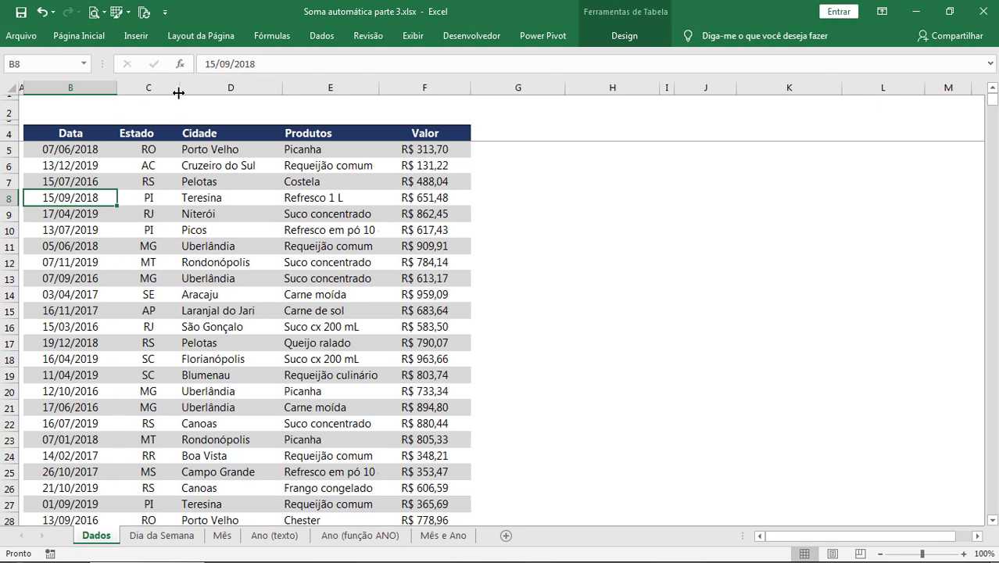
pyautogui.click(317, 294)
pyautogui.click(618, 38)
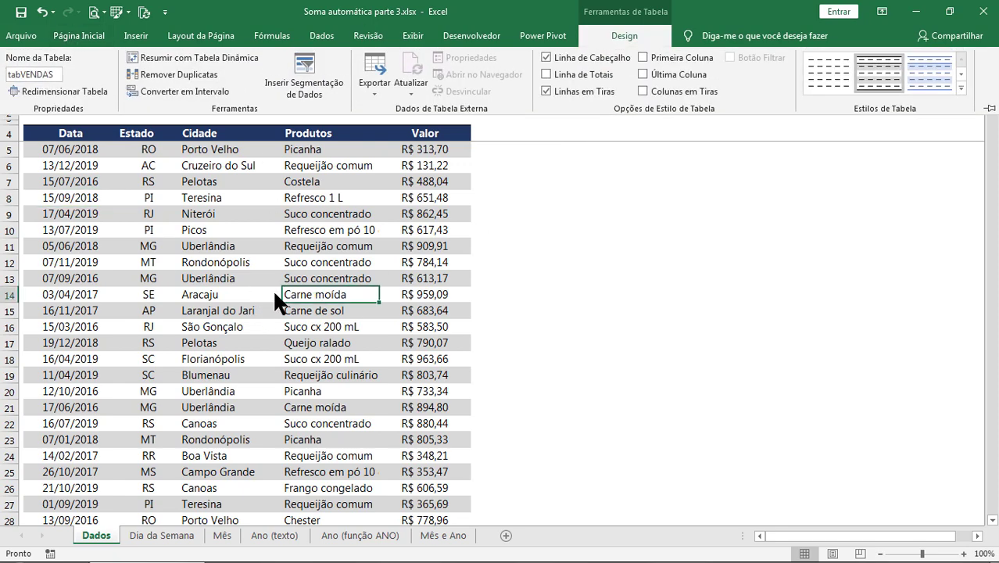
pyautogui.press('Escape')
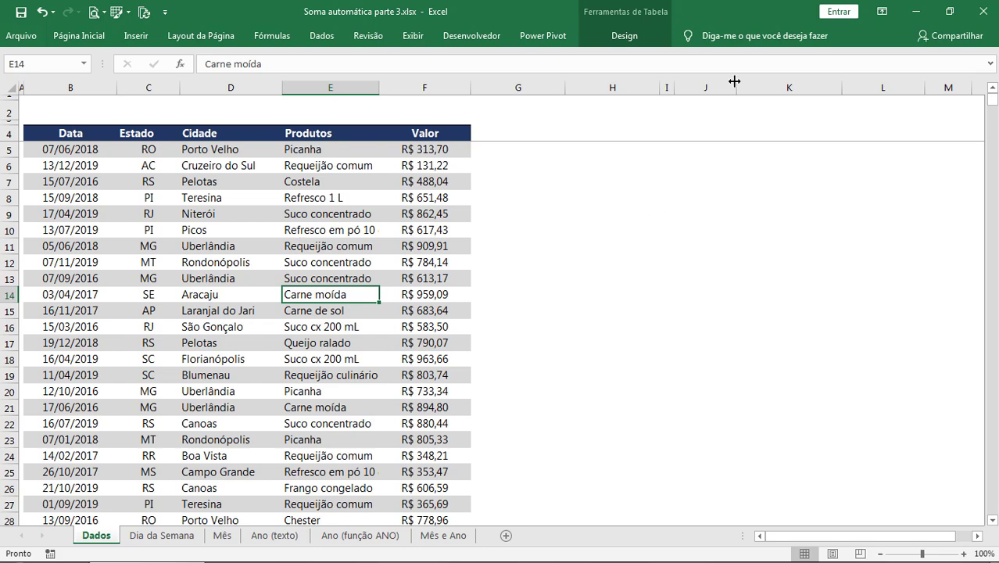
pyautogui.click(631, 35)
pyautogui.press('Escape')
# Step: Select empty column G, peek at the Ano (função ANO) and Dia da Semana sheets, and return to A1
pyautogui.click(507, 86)
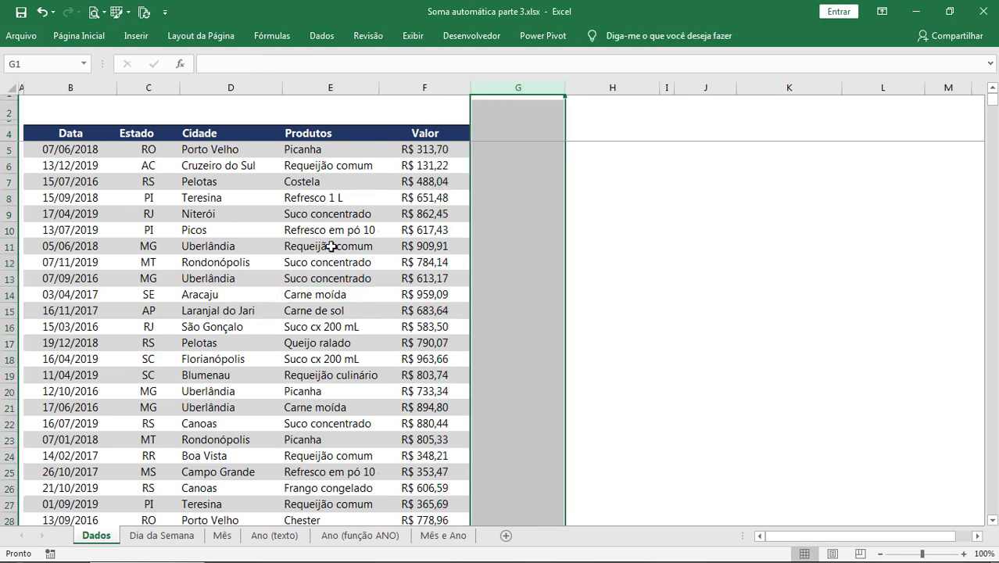
pyautogui.click(369, 538)
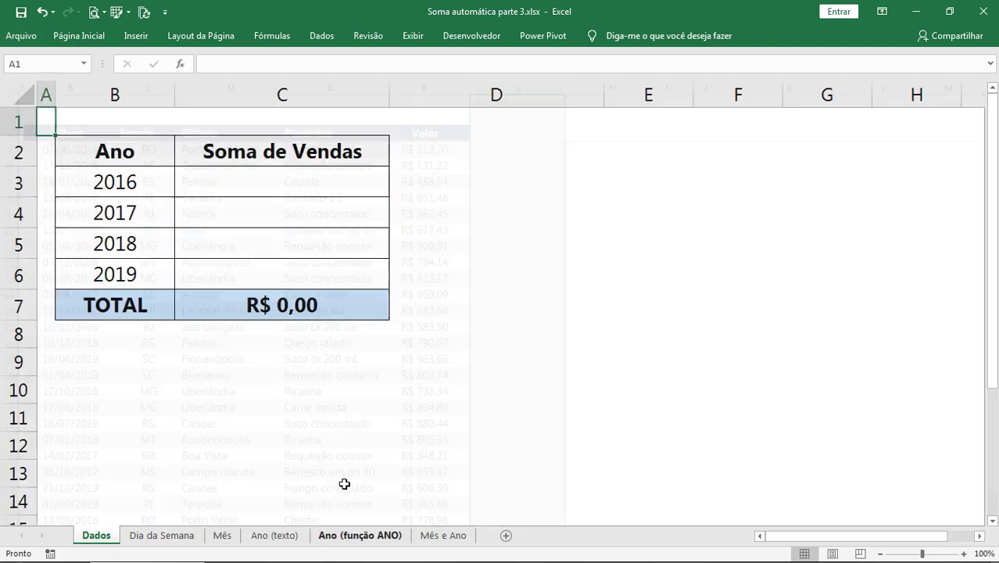
pyautogui.click(97, 538)
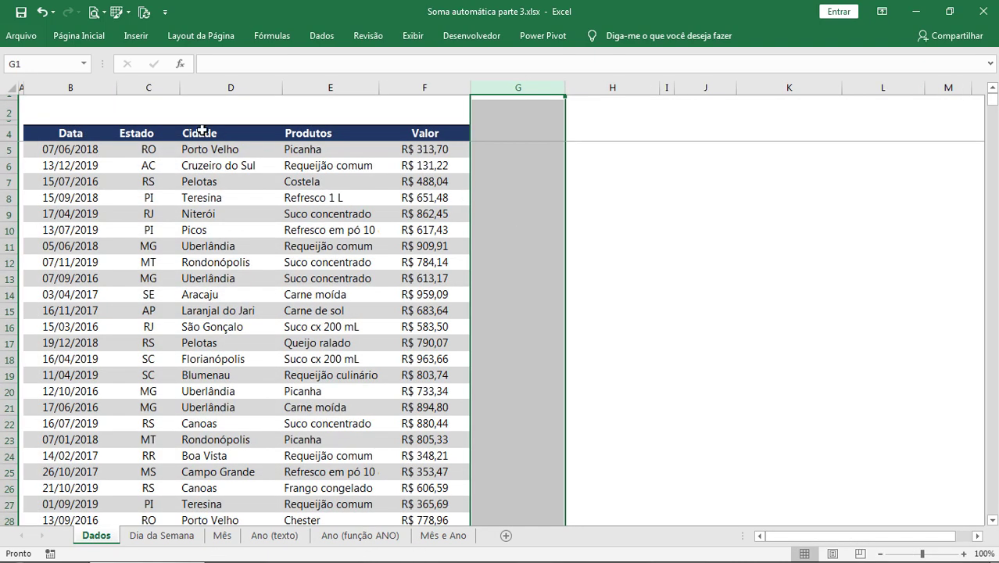
pyautogui.scroll(2, 298, 196)
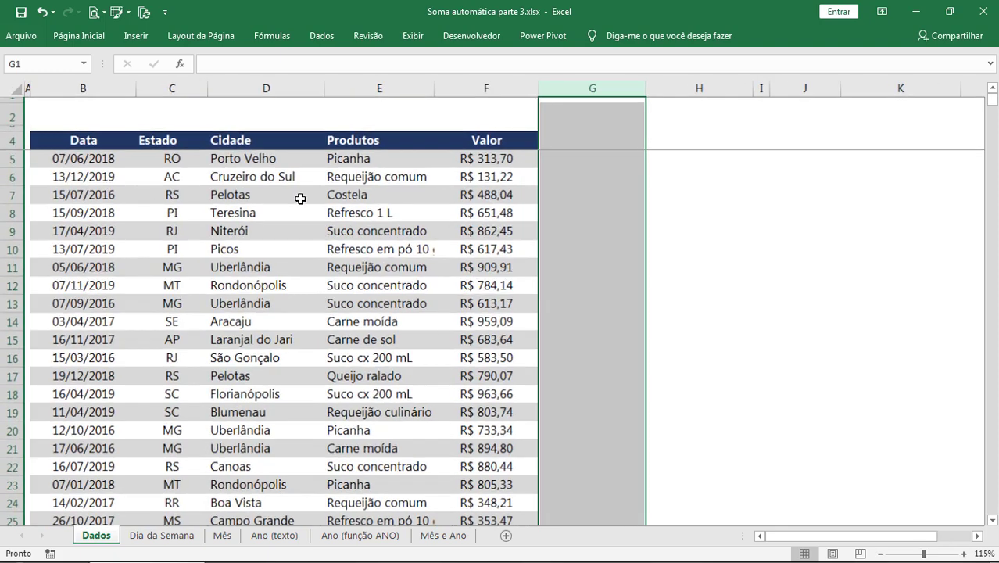
pyautogui.hotkey('ctrl', 'Home')
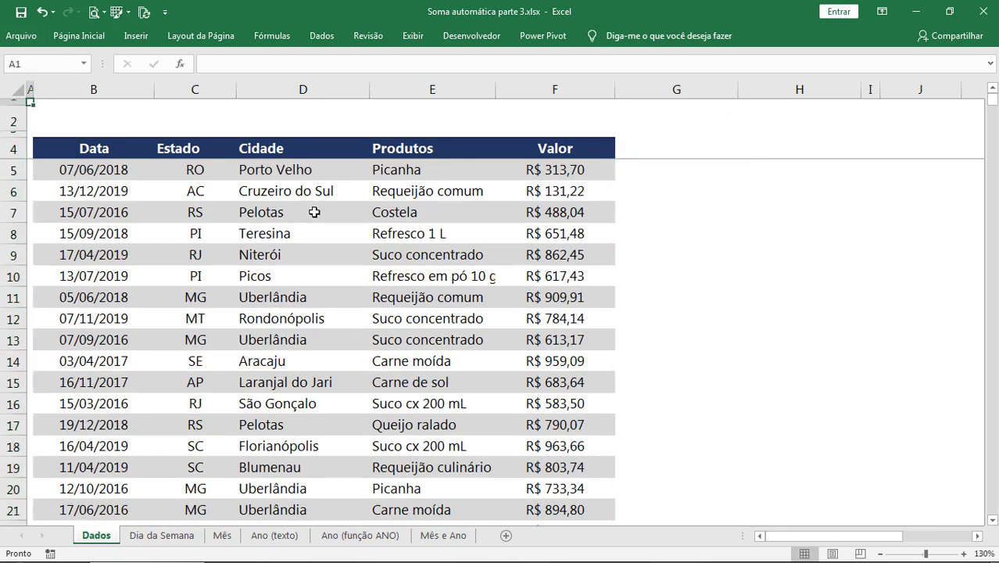
pyautogui.click(161, 536)
pyautogui.click(100, 537)
# Step: Size empty columns G and H to width 14,43, then select cell G4
pyautogui.moveTo(680, 89)
pyautogui.mouseDown()
pyautogui.moveTo(769, 85)
pyautogui.moveTo(715, 89)
pyautogui.mouseUp()
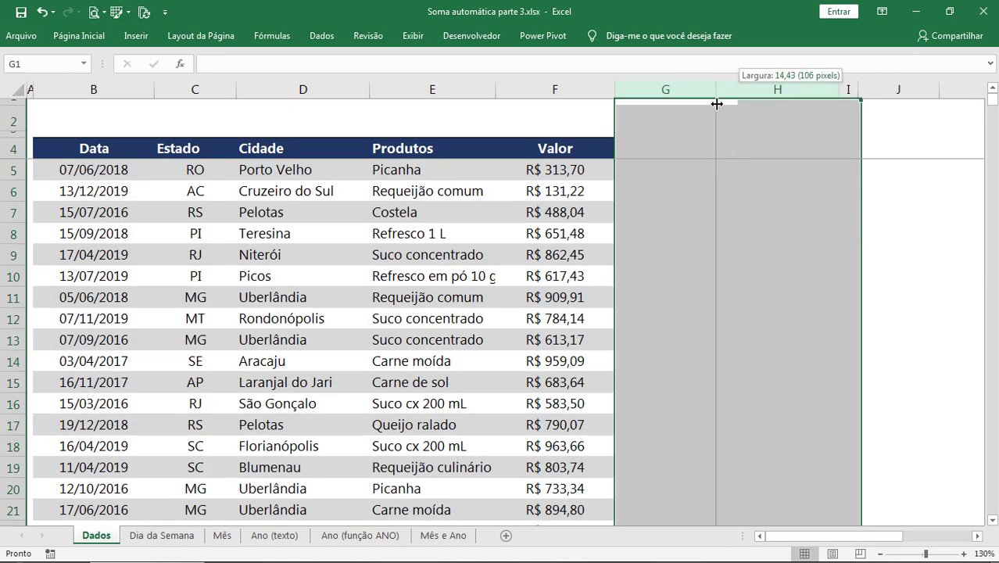
pyautogui.click(627, 235)
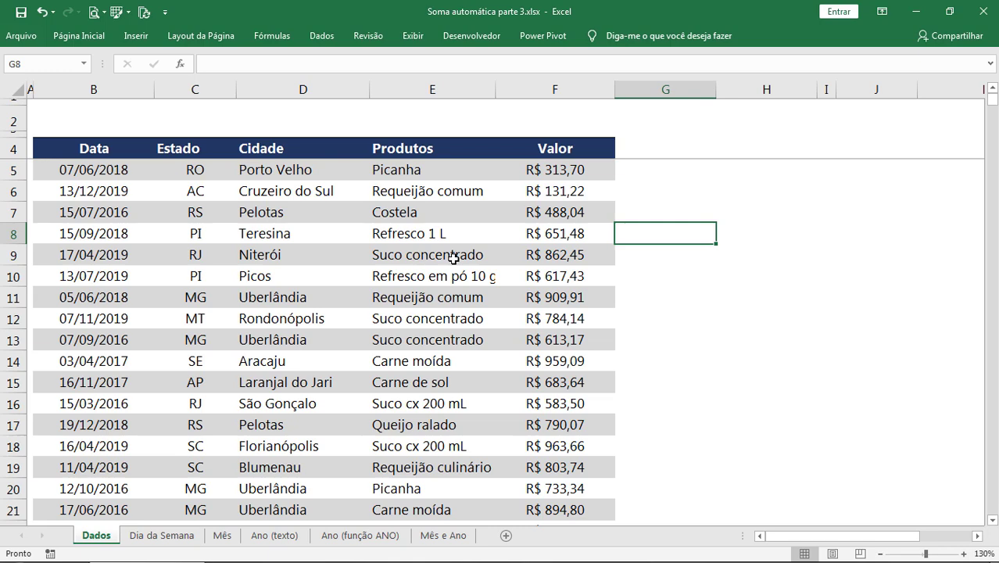
pyautogui.scroll(-1, 411, 264)
pyautogui.click(584, 139)
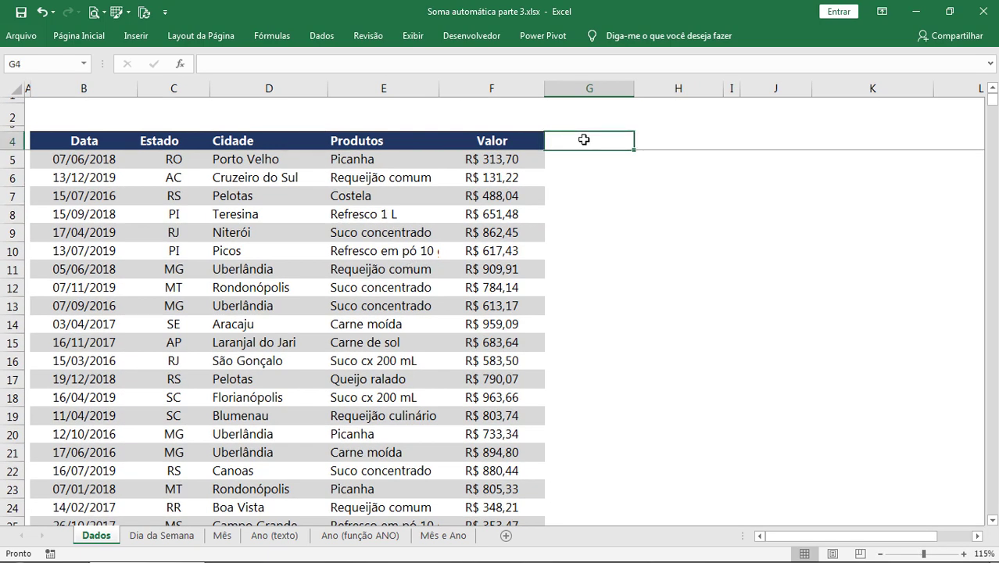
# Step: Add the headers Dia, Mês and Ano in G4, H4 and I4
pyautogui.write('Dia')
pyautogui.press('Return')
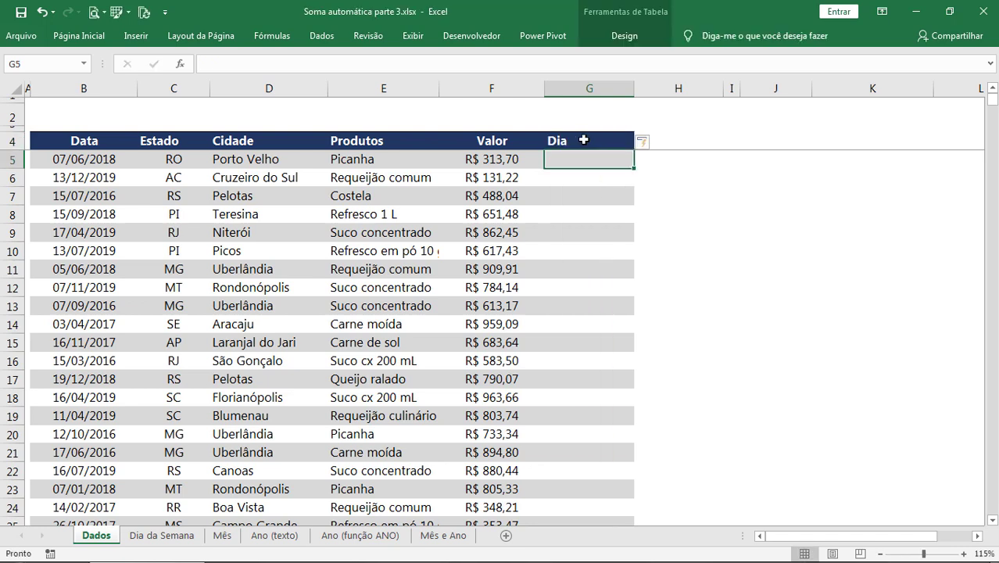
pyautogui.press('Up')
pyautogui.press('Right')
pyautogui.write('M')
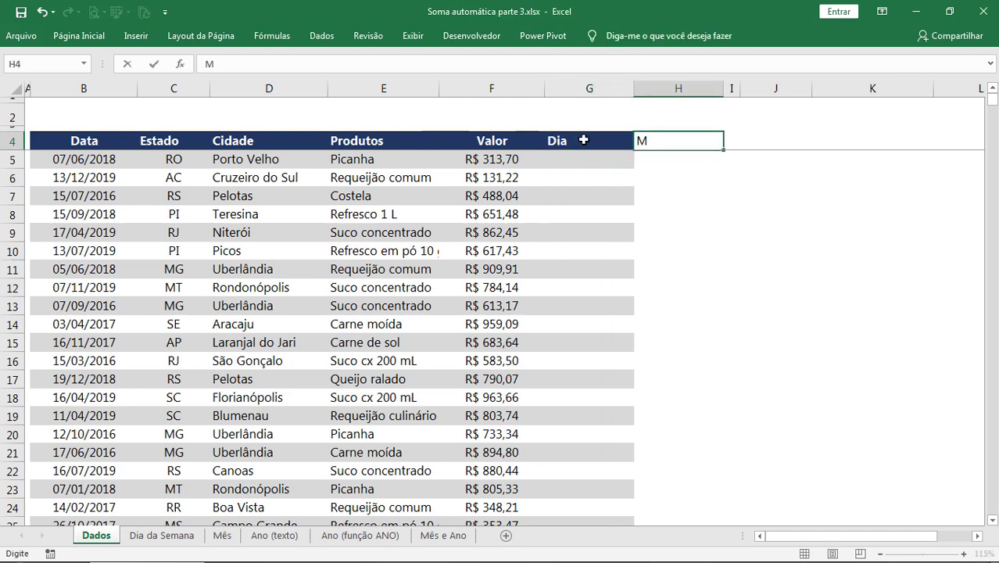
pyautogui.write('ês')
pyautogui.press('Return')
pyautogui.press('Right')
pyautogui.write('Ano')
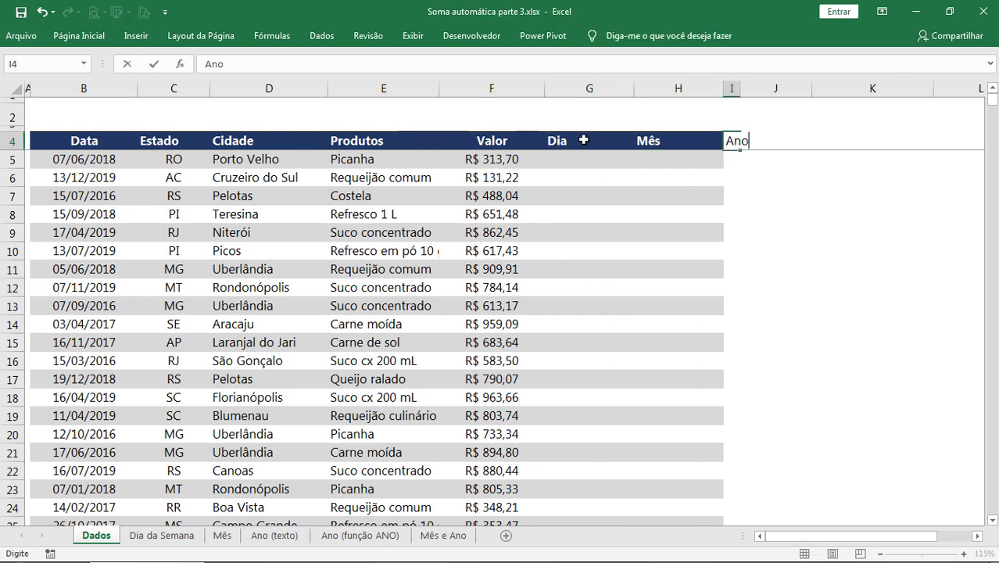
pyautogui.press('Return')
# Step: Give columns G, H and I the same width so the new headers fit
pyautogui.moveTo(740, 88)
pyautogui.mouseDown()
pyautogui.moveTo(789, 89)
pyautogui.moveTo(581, 88)
pyautogui.mouseUp()
pyautogui.moveTo(724, 88); pyautogui.dragTo(708, 89)
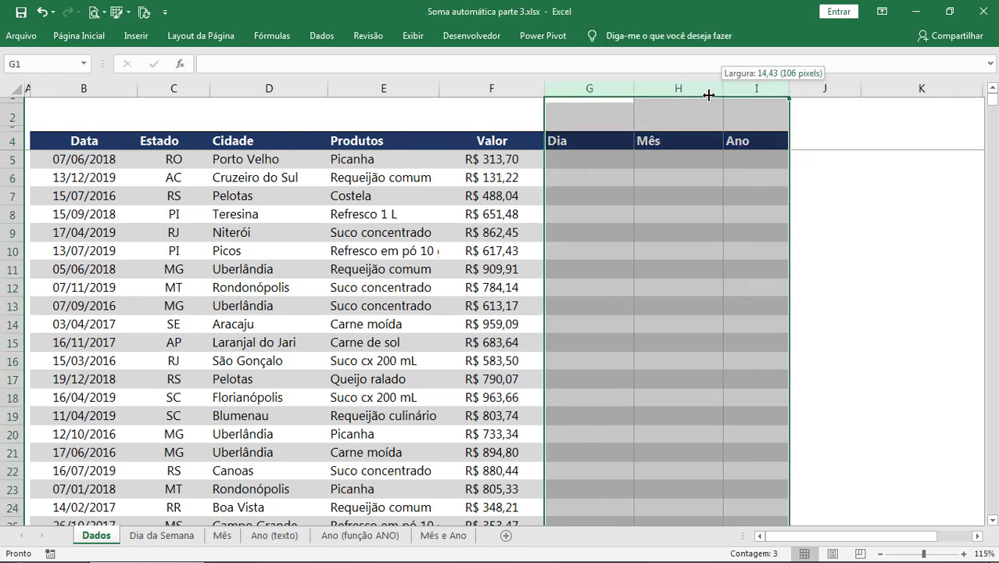
pyautogui.click(168, 508)
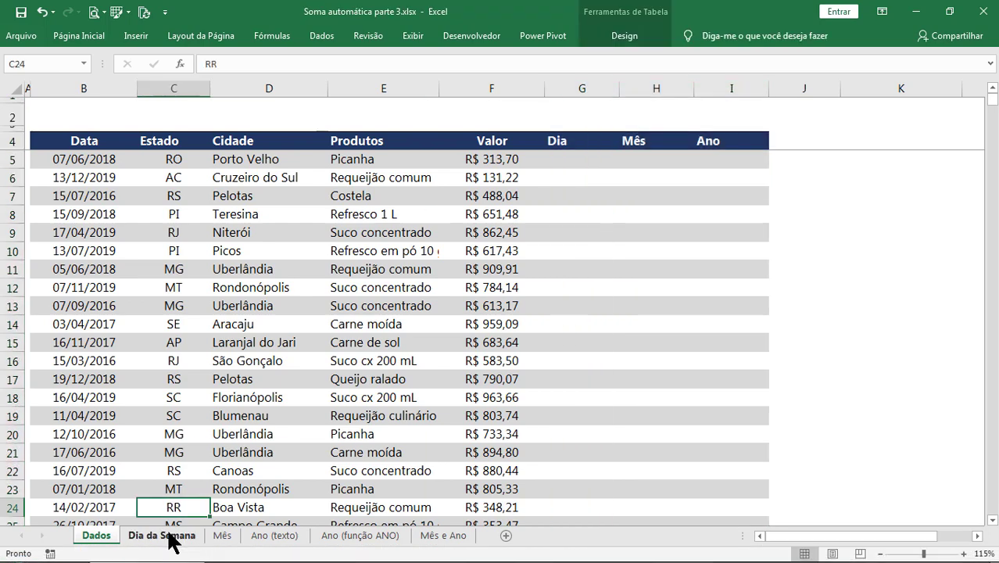
# Step: Look through the Dia da Semana, Mês, Ano and Mês e Ano sheets, then return to Dados
pyautogui.click(164, 535)
pyautogui.click(221, 535)
pyautogui.click(273, 536)
pyautogui.click(356, 535)
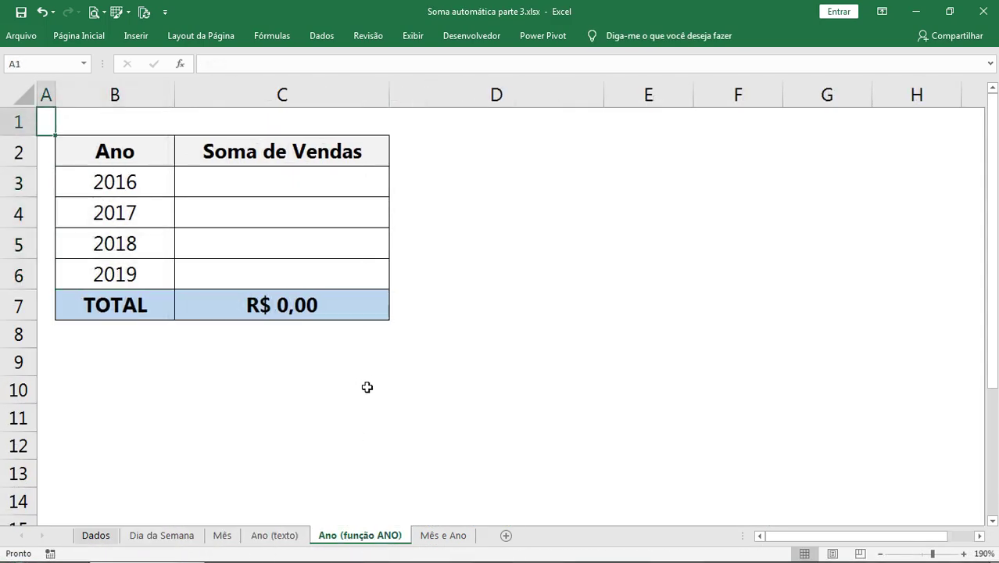
pyautogui.click(442, 535)
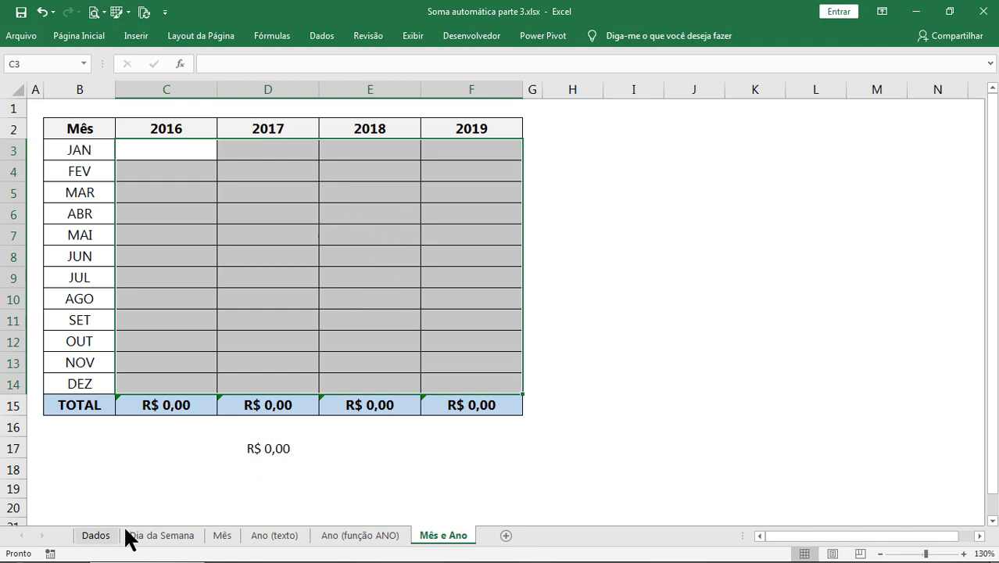
pyautogui.click(97, 535)
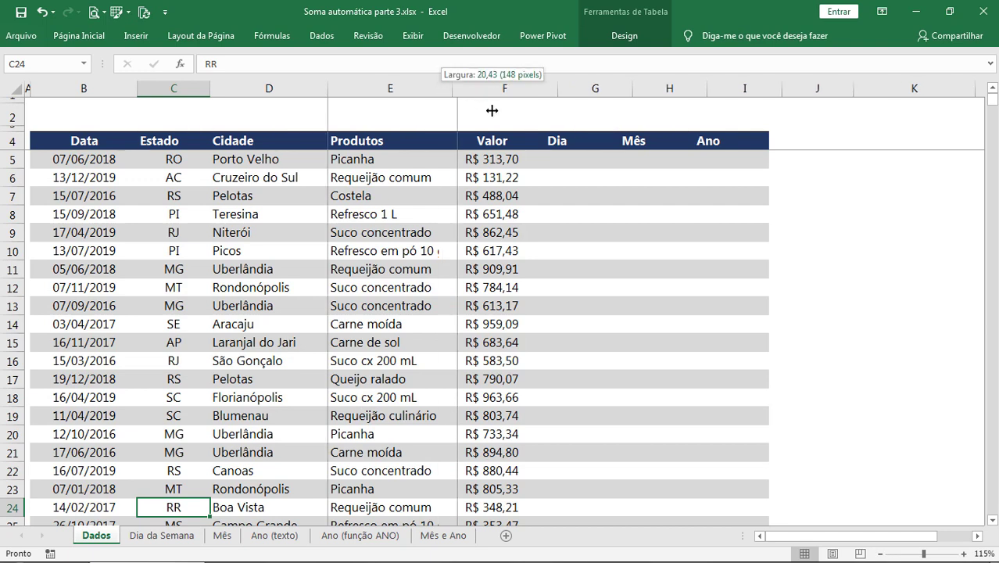
# Step: Fit the Produtos column to its contents and centre the Dia, Mês and Ano headers
pyautogui.moveTo(438, 88); pyautogui.dragTo(492, 88)
pyautogui.doubleClick(494, 86)
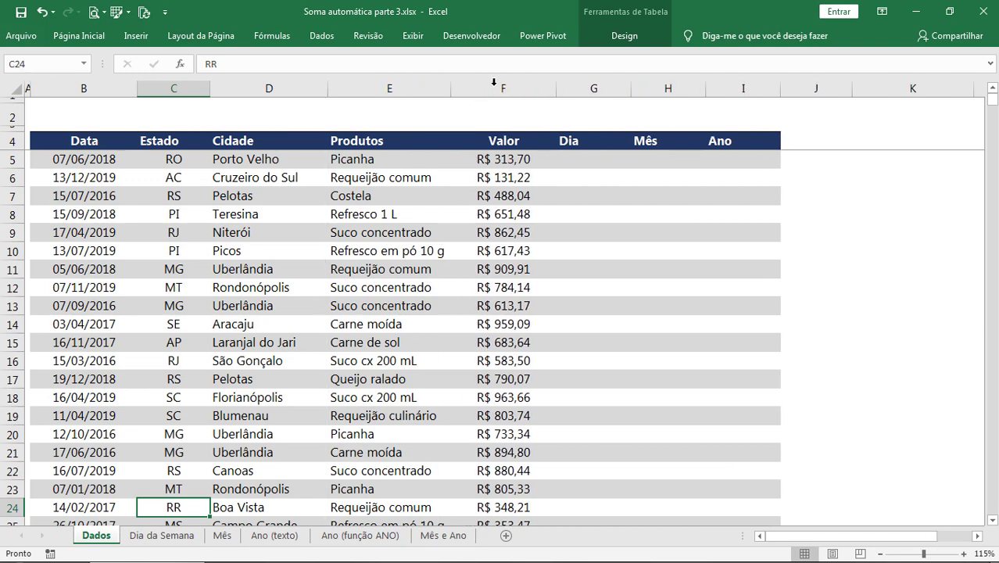
pyautogui.moveTo(592, 88); pyautogui.dragTo(734, 88)
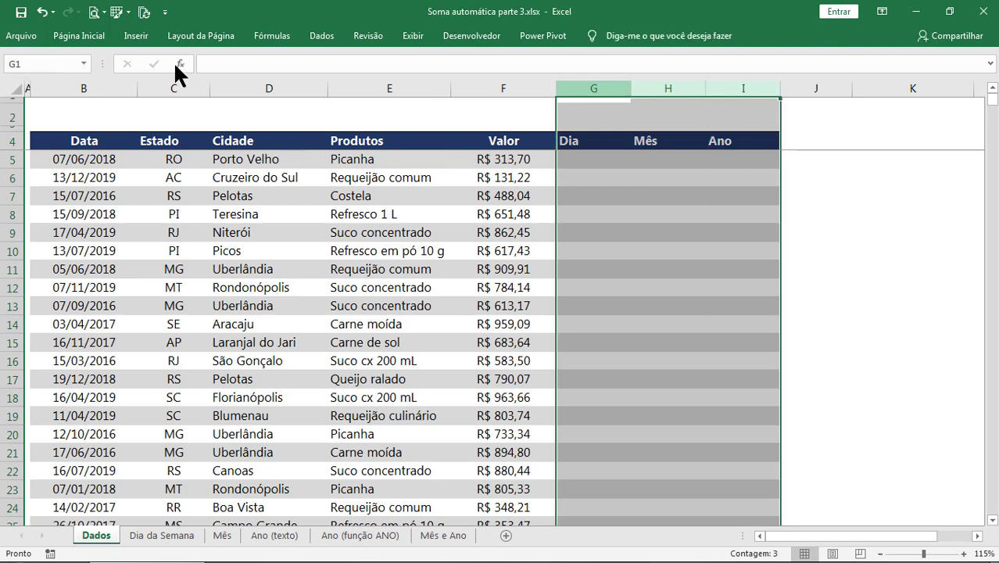
pyautogui.click(82, 36)
pyautogui.click(271, 85)
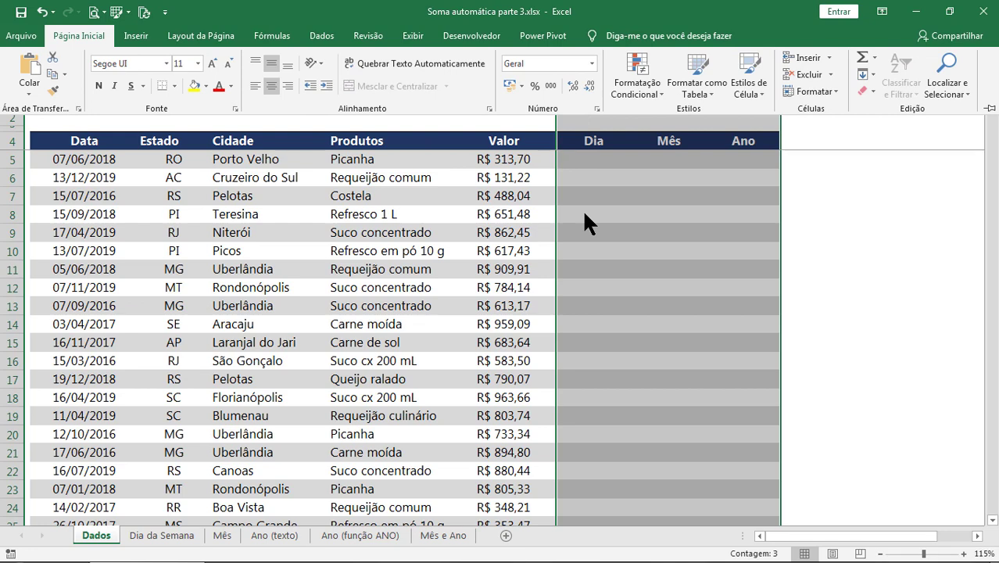
# Step: Select ranges in the empty Dia, Mês and Ano columns, ending with the whole of column G
pyautogui.click(578, 193)
pyautogui.click(578, 193)
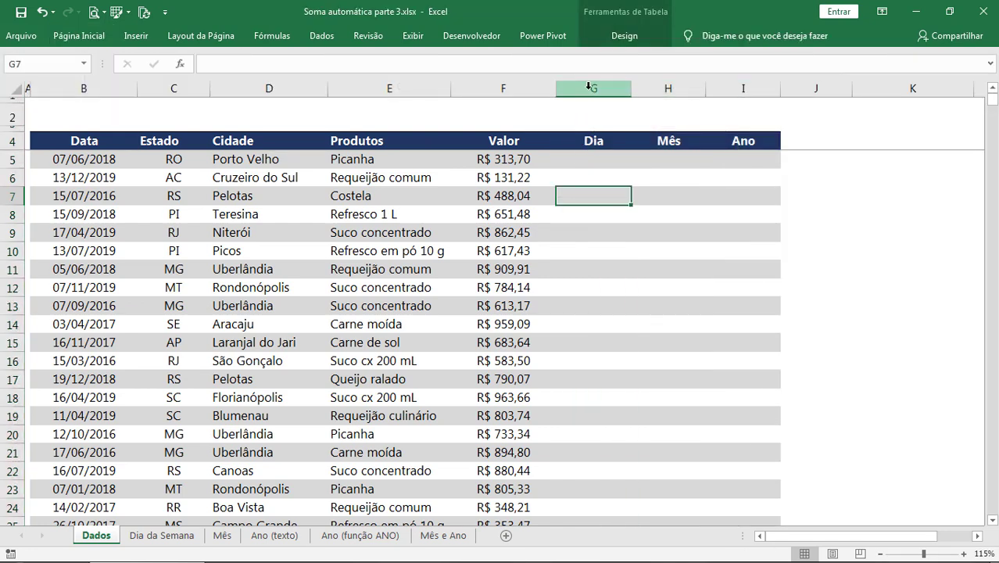
pyautogui.moveTo(589, 157); pyautogui.dragTo(733, 274)
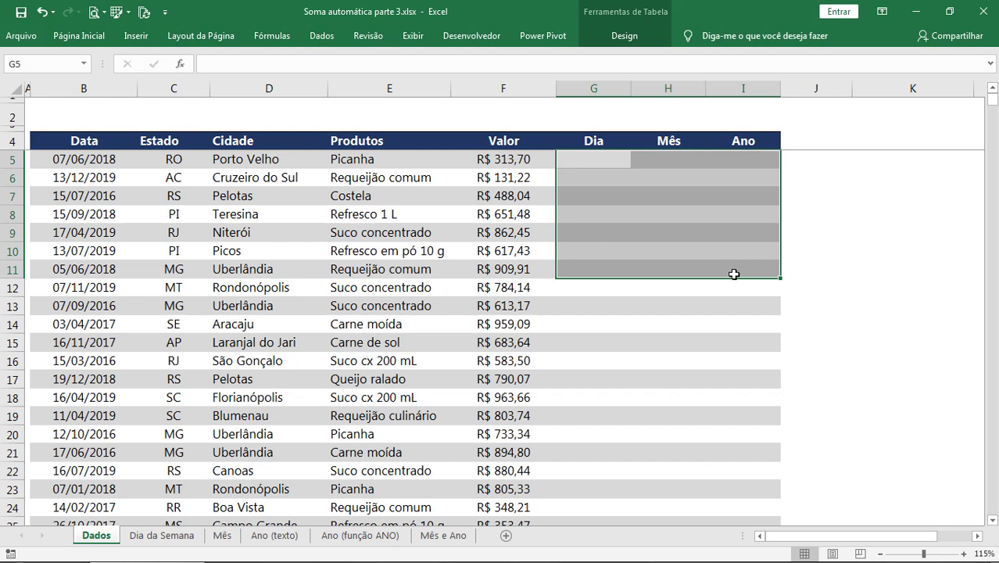
pyautogui.click(605, 161)
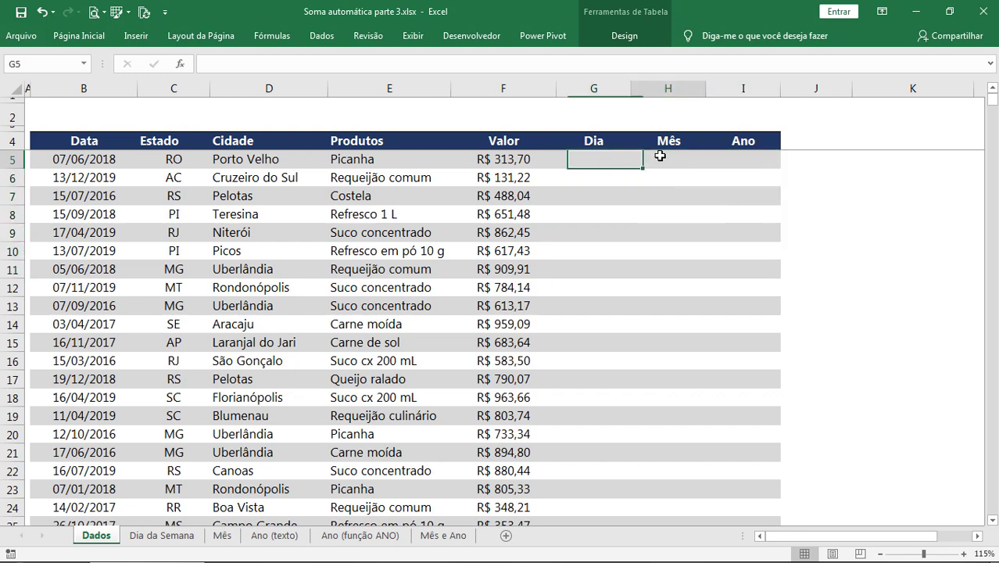
pyautogui.click(710, 160)
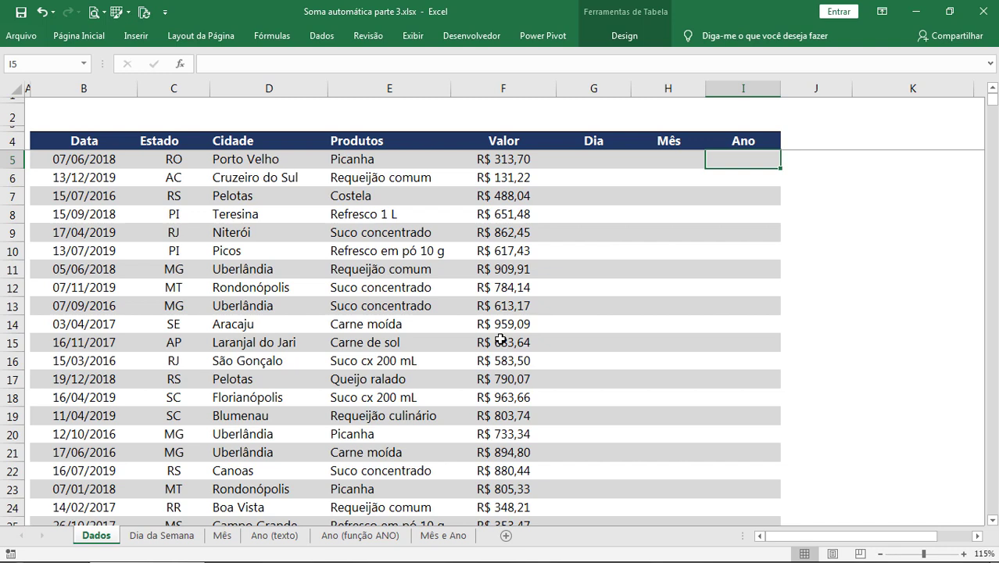
pyautogui.press('Left')
pyautogui.press('Left')
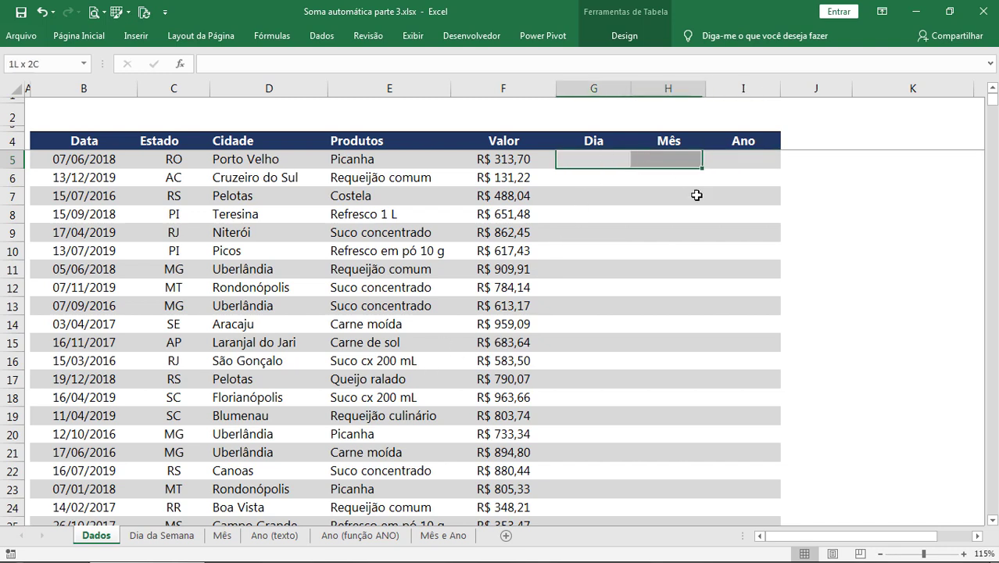
pyautogui.moveTo(592, 165); pyautogui.dragTo(719, 343)
pyautogui.click(606, 90)
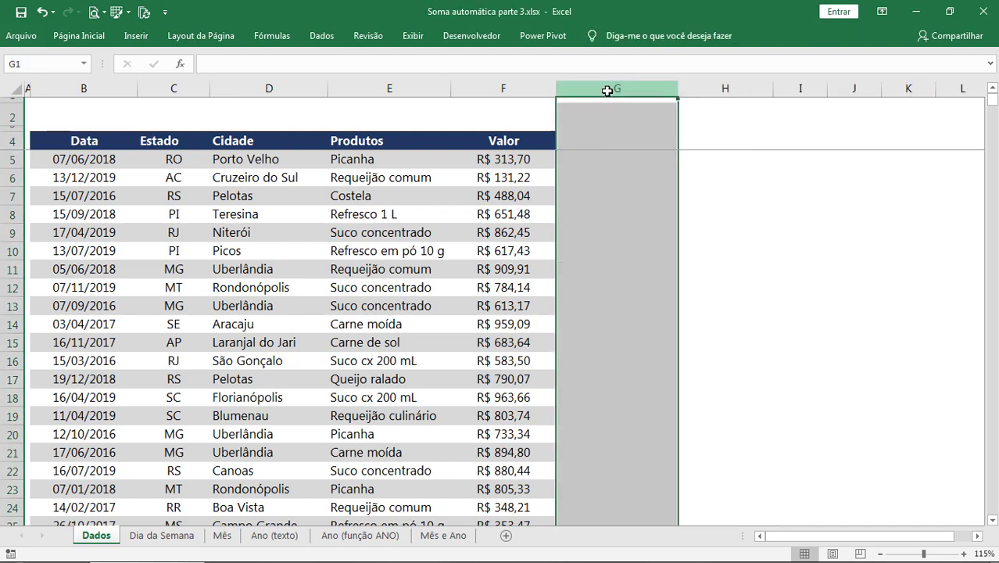
pyautogui.moveTo(604, 88); pyautogui.dragTo(733, 88)
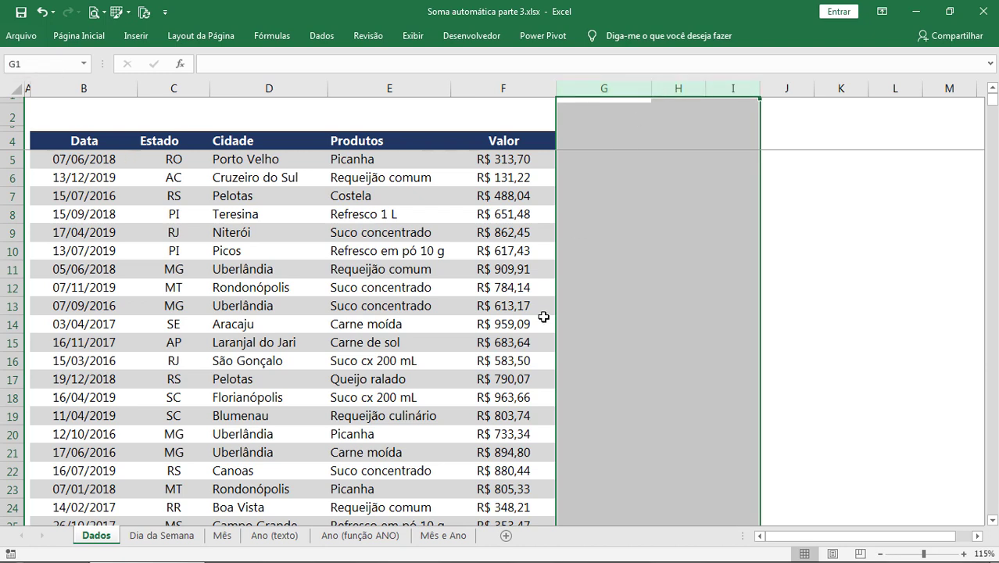
pyautogui.click(572, 250)
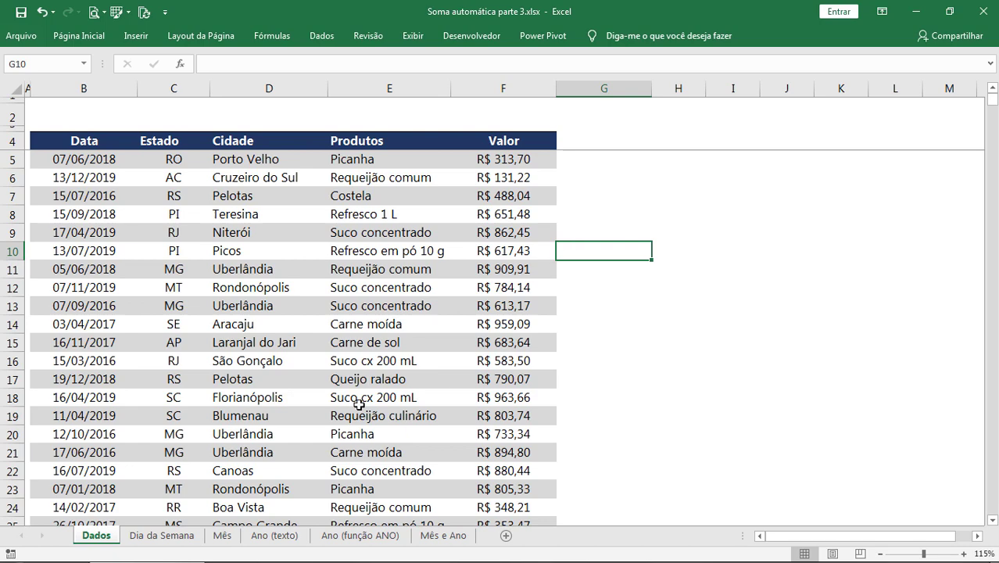
pyautogui.click(174, 537)
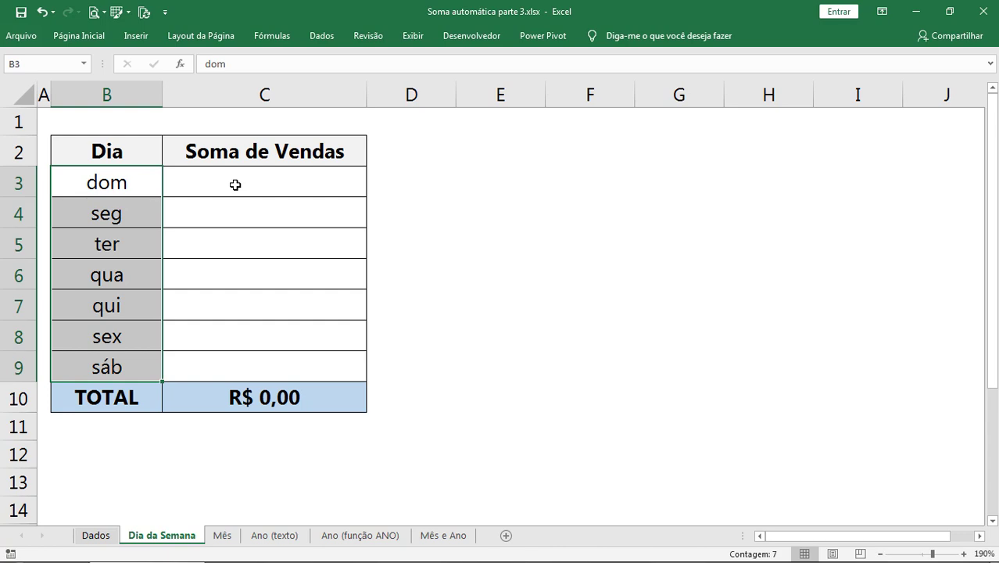
pyautogui.moveTo(138, 186); pyautogui.dragTo(123, 365)
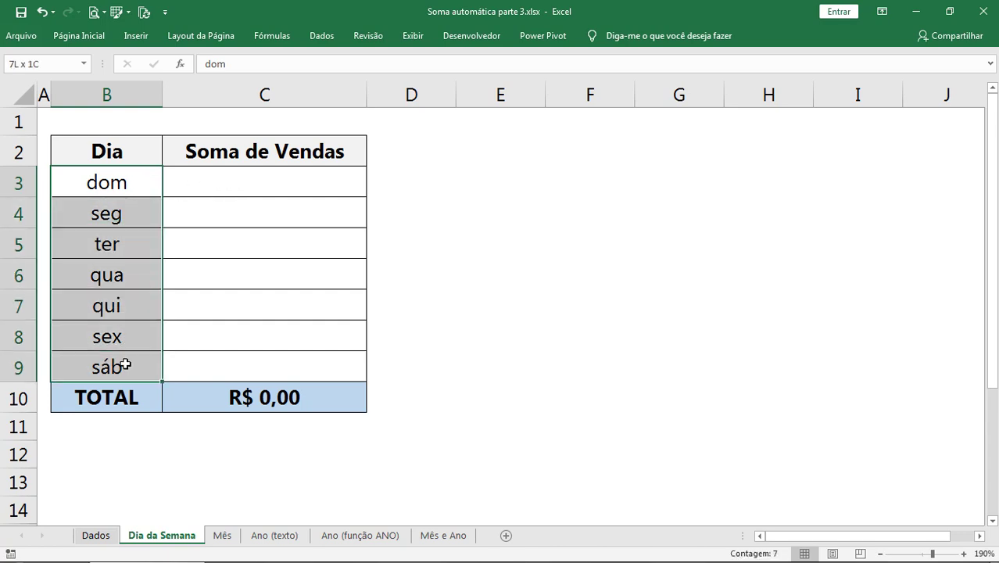
pyautogui.click(100, 535)
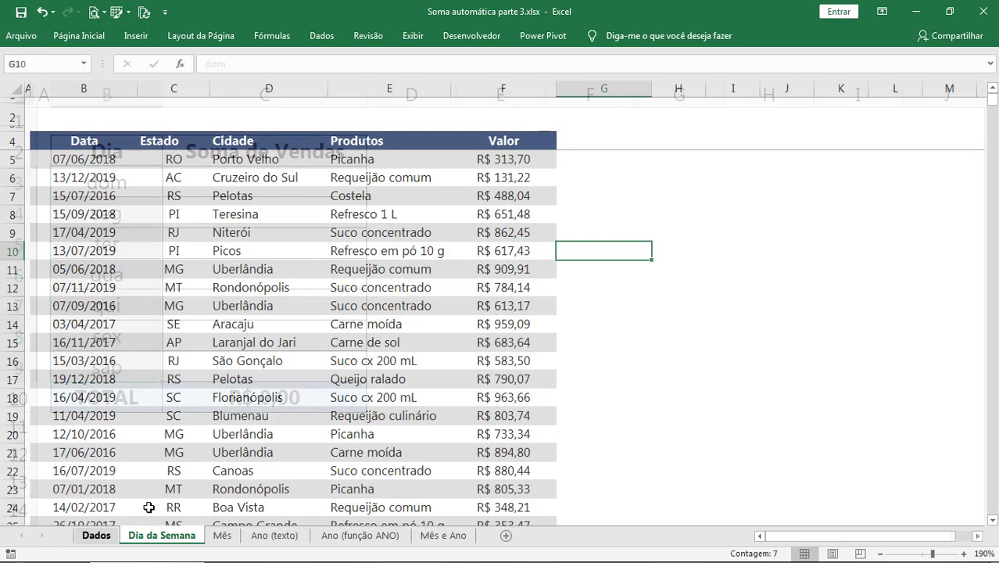
pyautogui.click(578, 158)
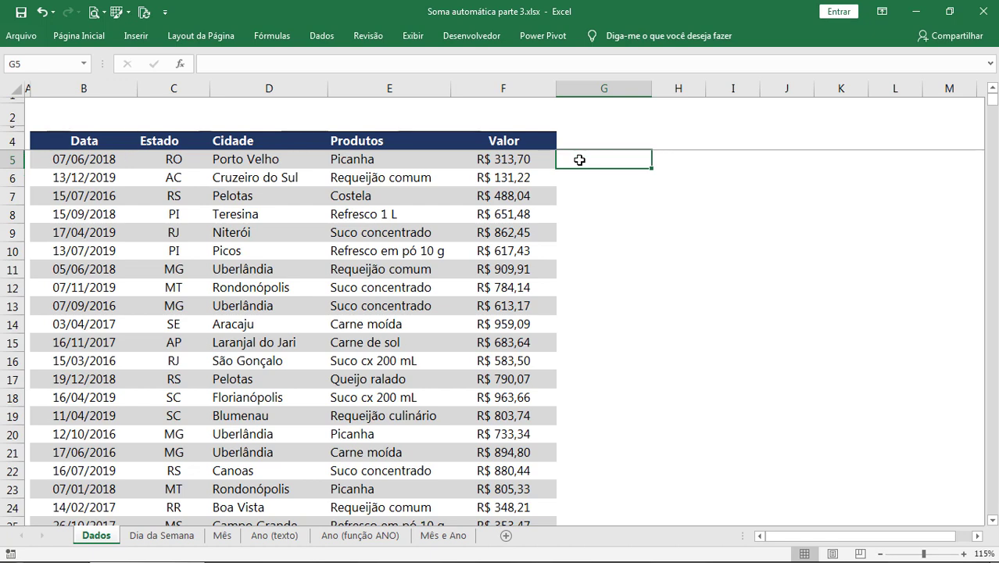
pyautogui.write('=text')
pyautogui.press('Tab')
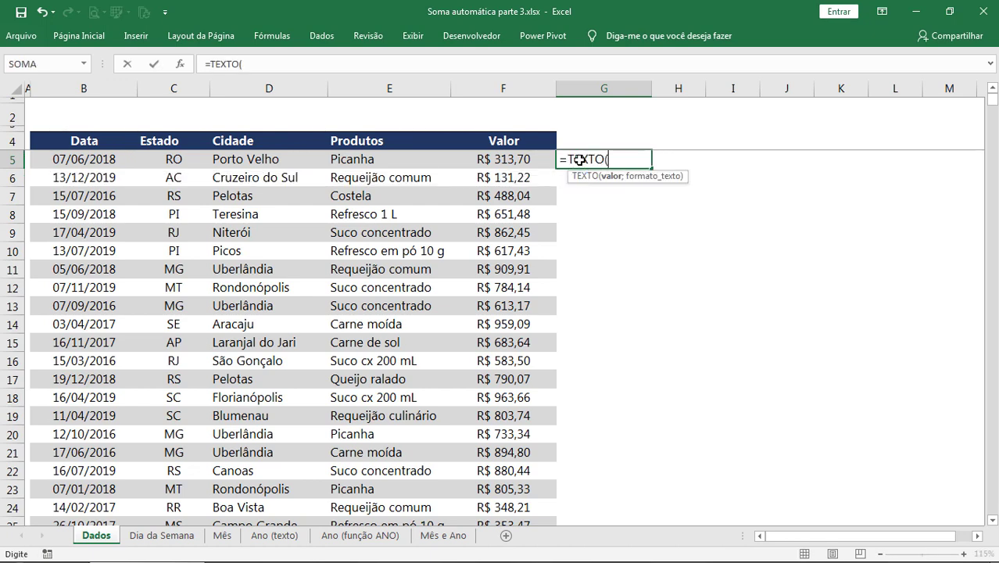
pyautogui.click(92, 159)
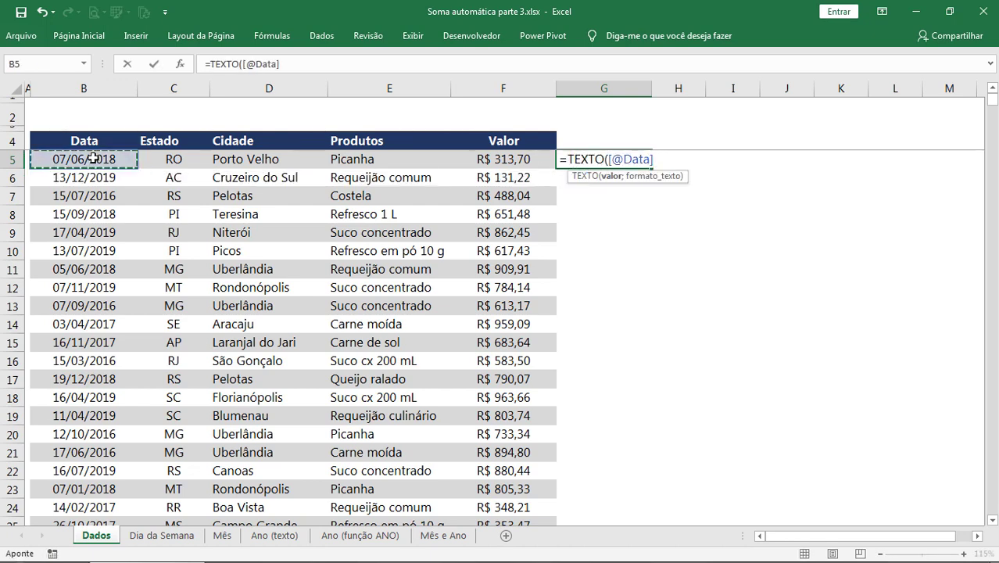
pyautogui.write(';"ddd')
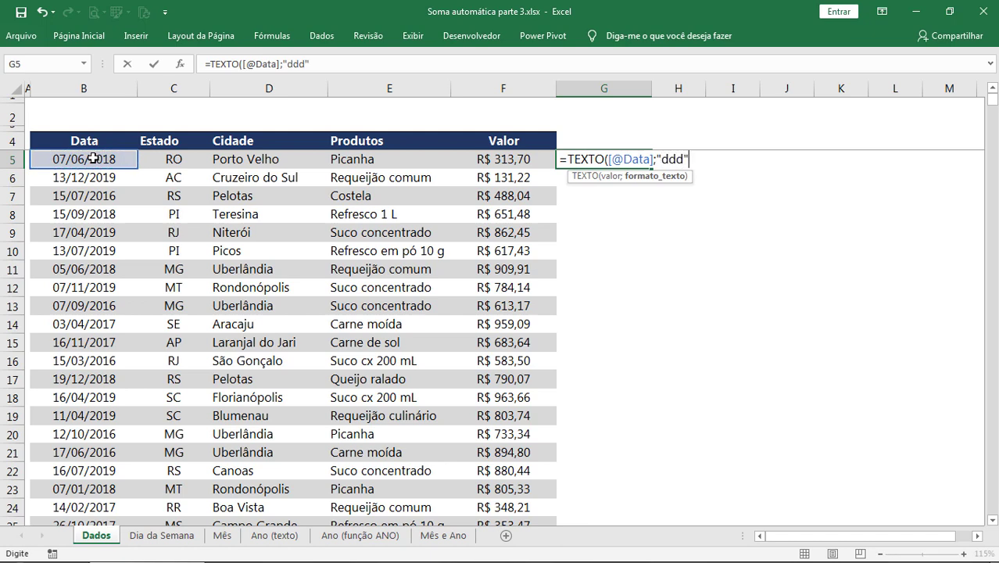
pyautogui.press('Return')
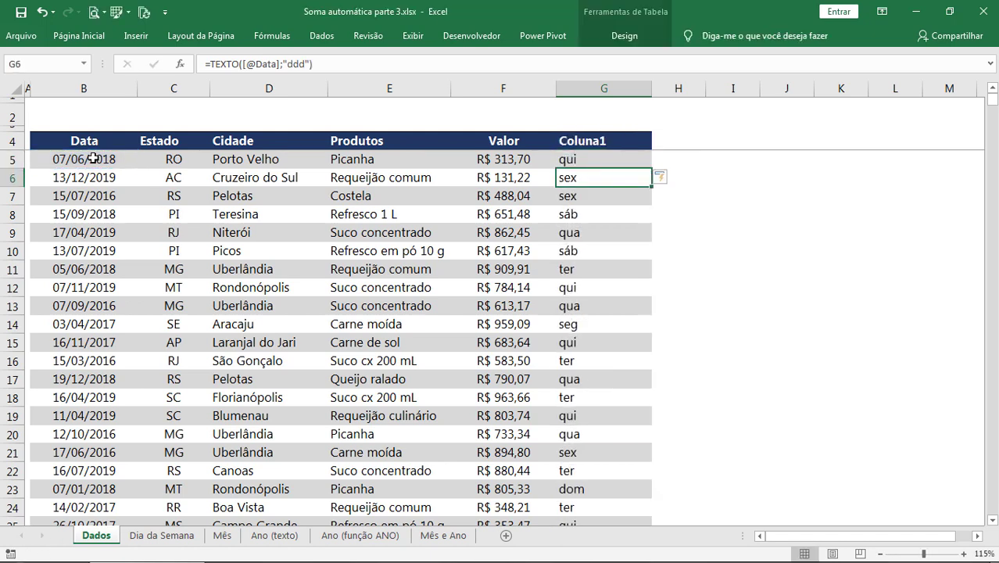
# Step: Rename the new column's header to 'Dia da semana'
pyautogui.press('Up')
pyautogui.press('Up')
pyautogui.write('D')
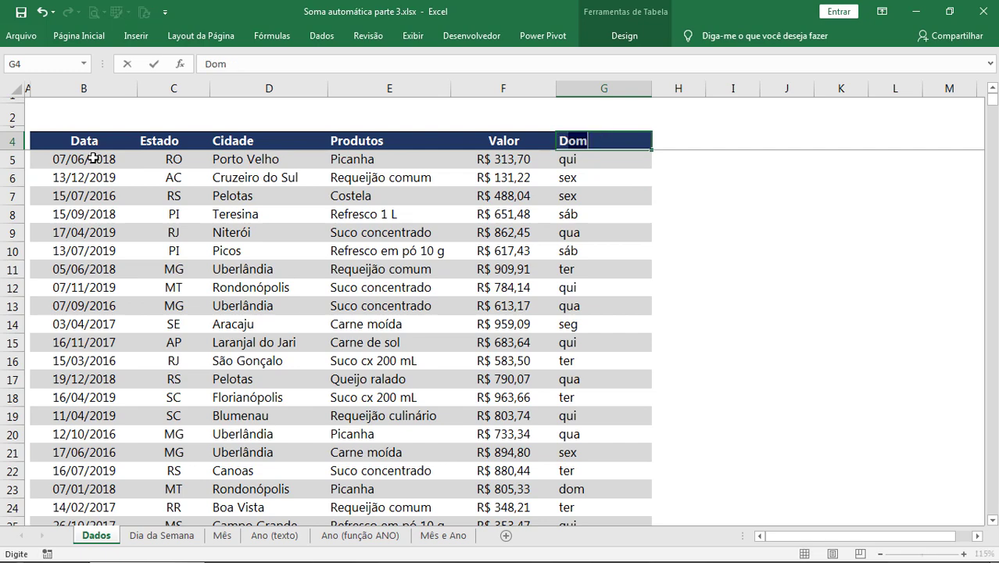
pyautogui.write('ia da seman')
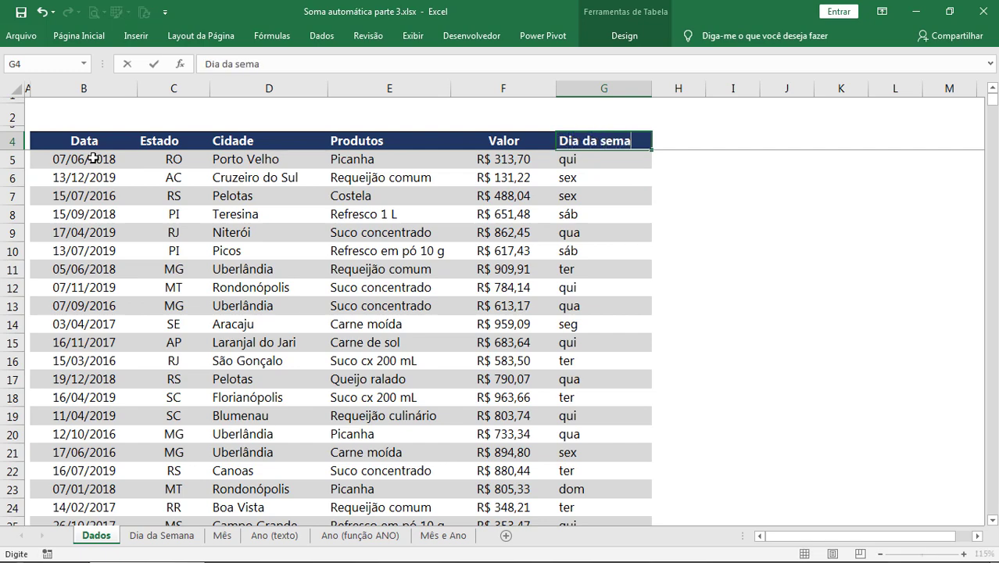
pyautogui.write('a')
pyautogui.press('Return')
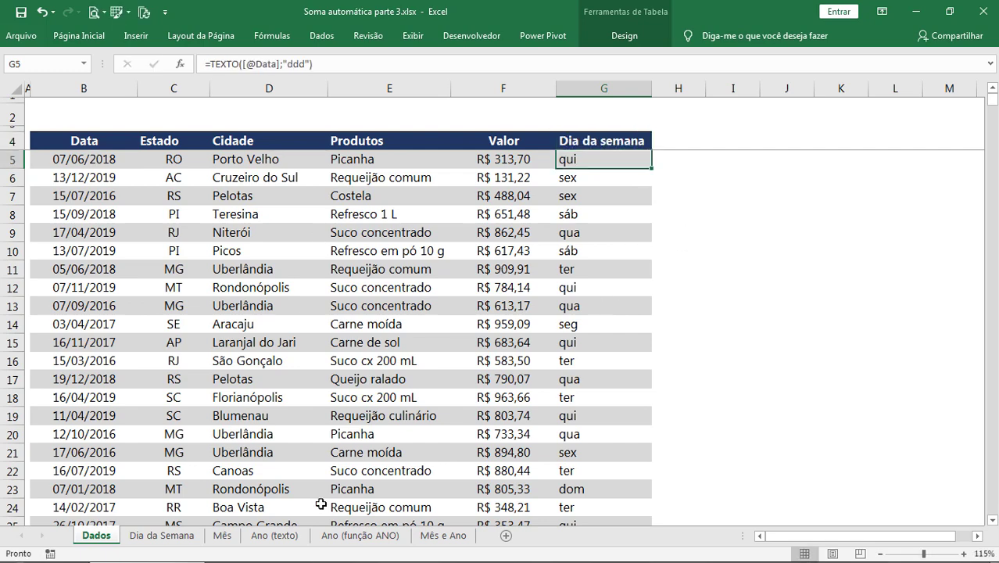
# Step: Start =SOMASE in C3 of Dia da Semana using tabVENDAS[Dia da semana] as the range
pyautogui.click(174, 546)
pyautogui.click(226, 173)
pyautogui.write('=')
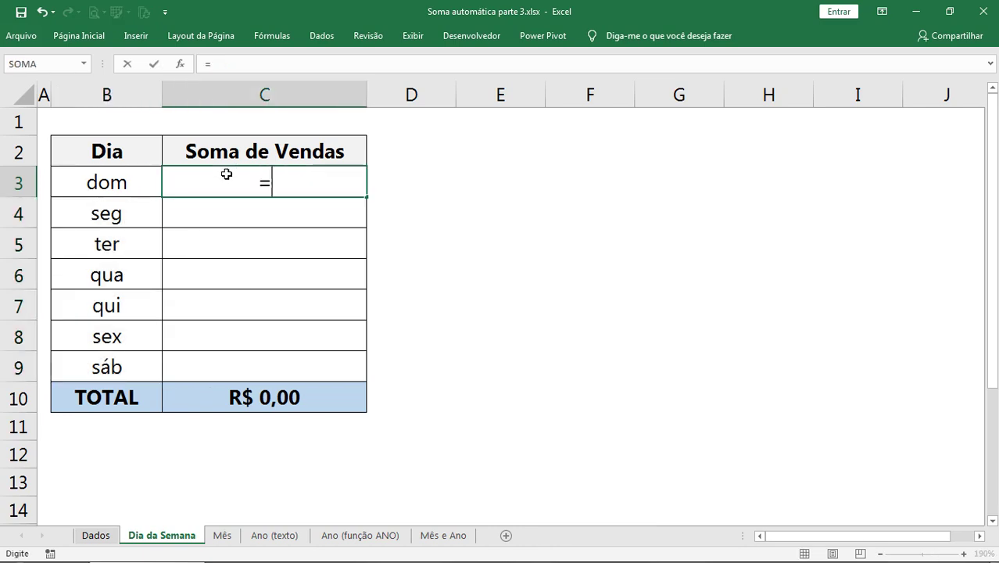
pyautogui.write('somase')
pyautogui.press('Tab')
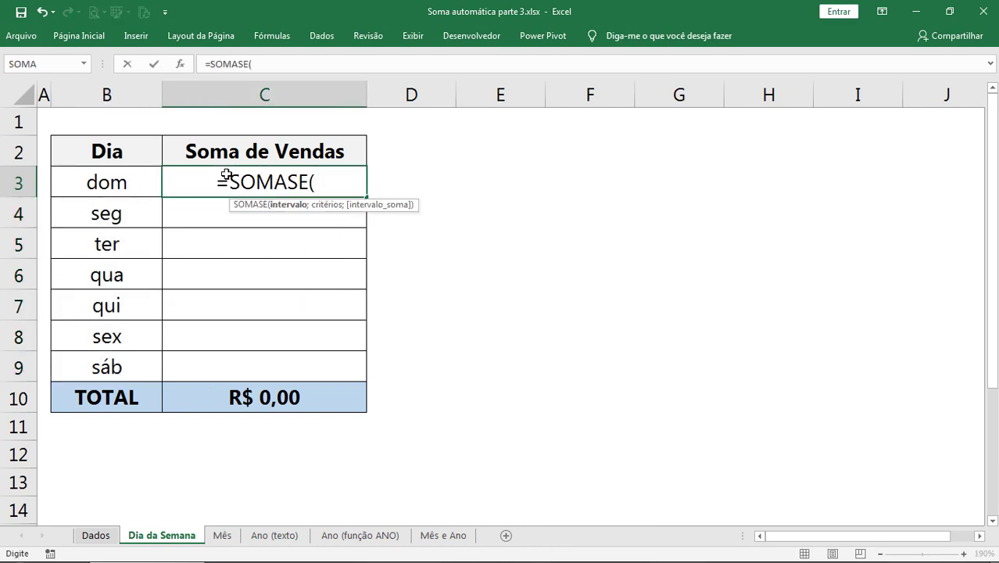
pyautogui.hotkey('ctrl', 'pageup')
pyautogui.click(595, 212)
pyautogui.hotkey('ctrl', 'space')
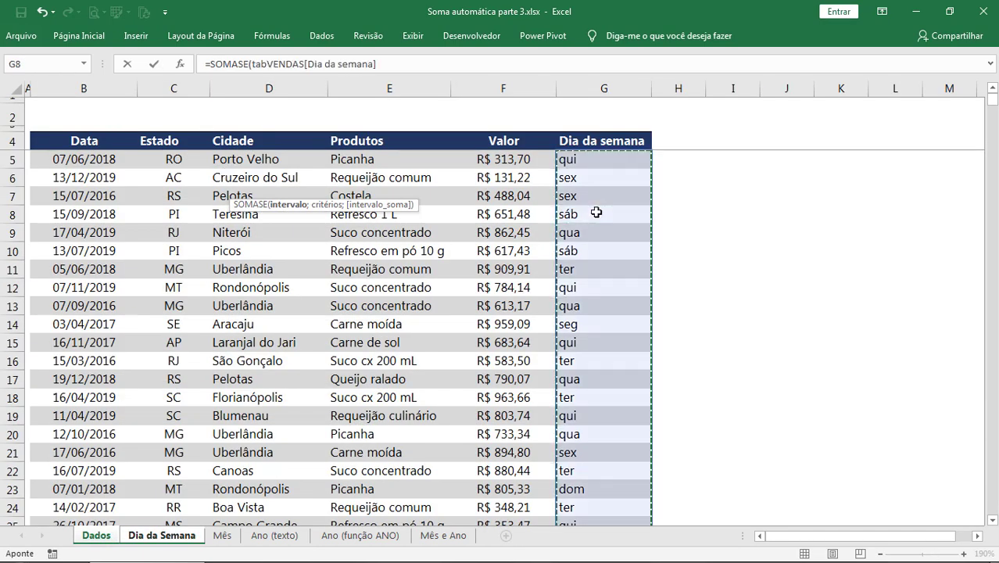
pyautogui.write(';')
# Step: Complete it with criterion B3 and sum range tabVENDAS[Valor], then fill down to C9
pyautogui.hotkey('ctrl', 'pagedown')
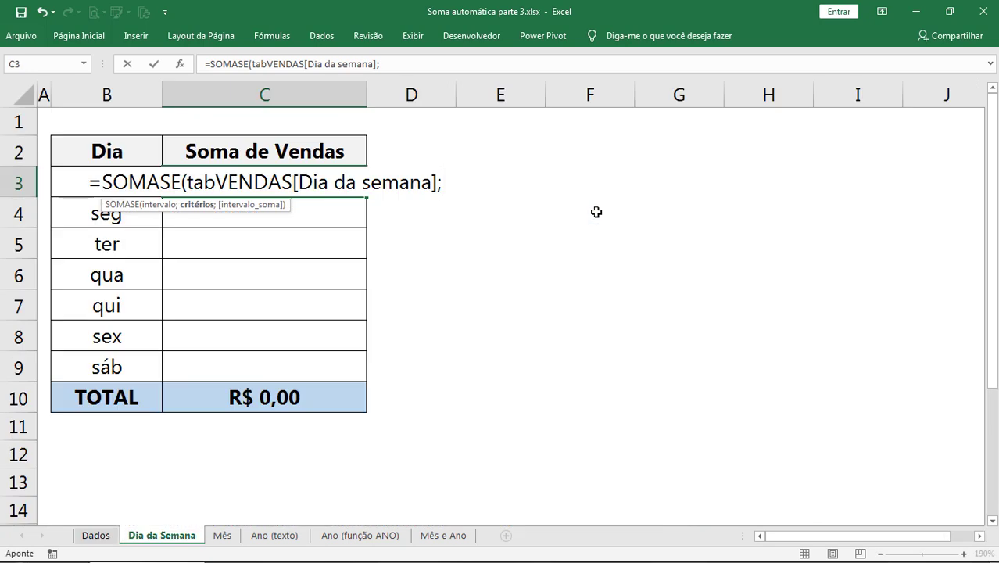
pyautogui.write('b3')
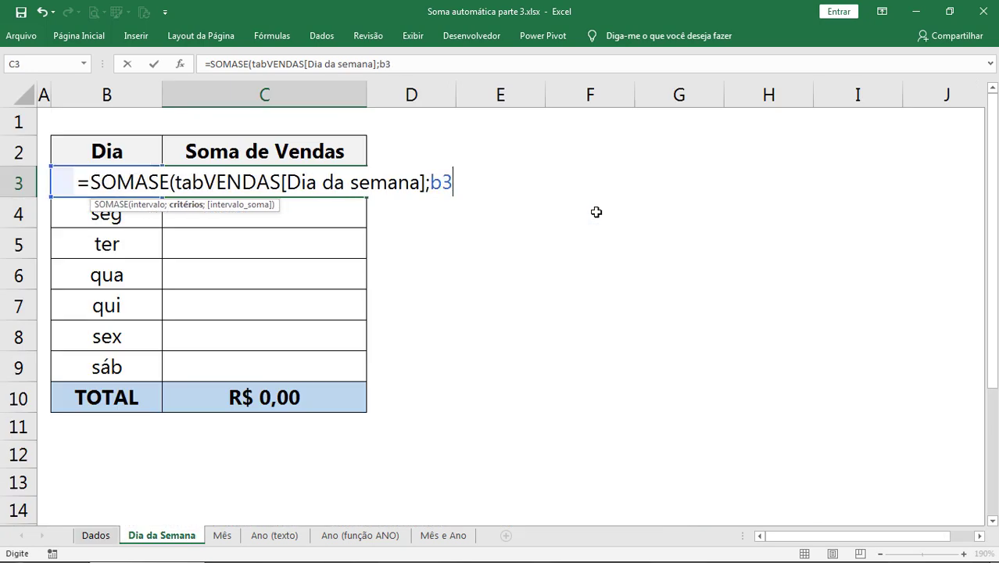
pyautogui.write(';')
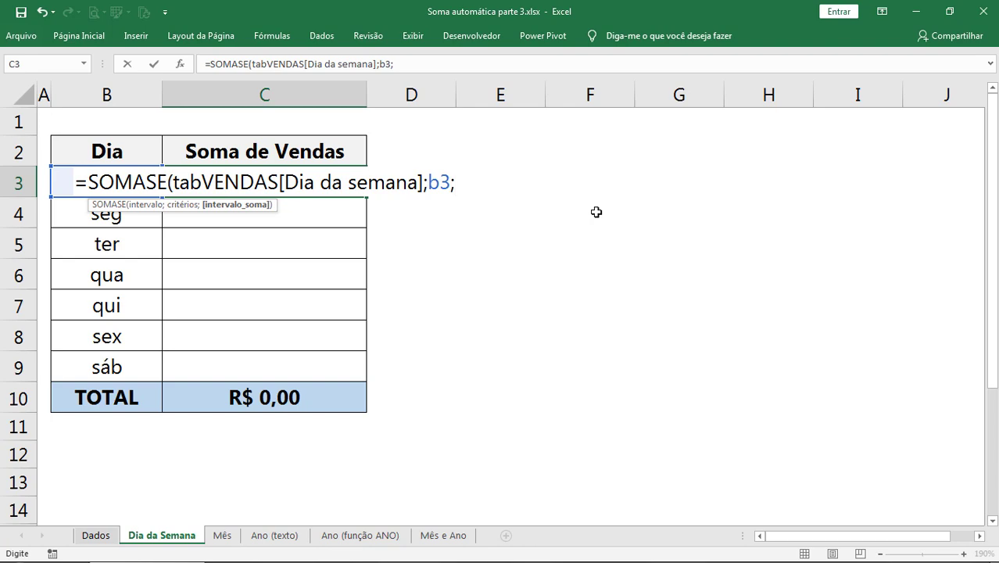
pyautogui.hotkey('ctrl', 'pageup')
pyautogui.click(495, 232)
pyautogui.hotkey('ctrl', 'space')
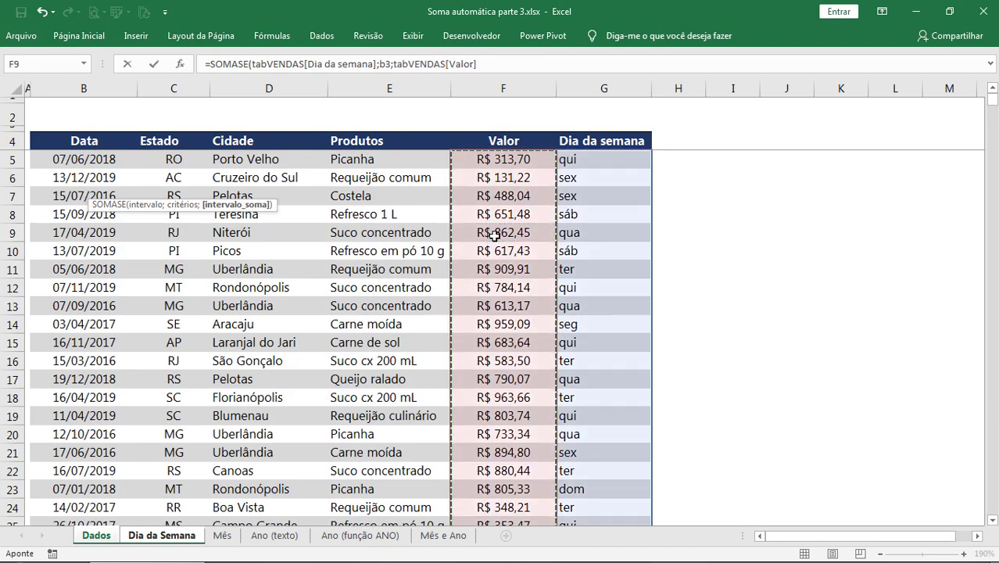
pyautogui.press('Return')
pyautogui.click(339, 191)
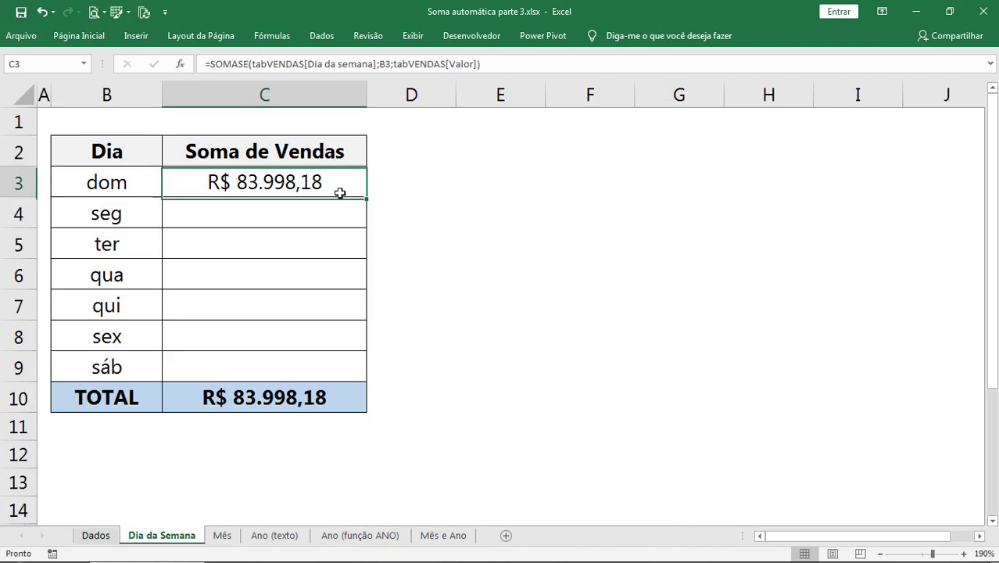
pyautogui.moveTo(365, 196); pyautogui.dragTo(325, 369)
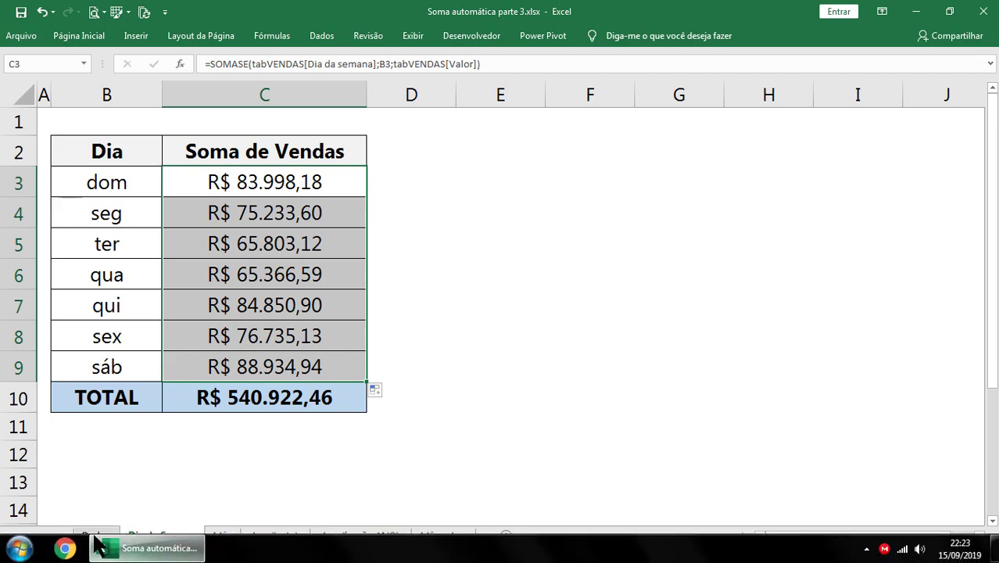
# Step: Centre the weekday values in the Dia da semana column G on Dados
pyautogui.click(95, 534)
pyautogui.click(637, 89)
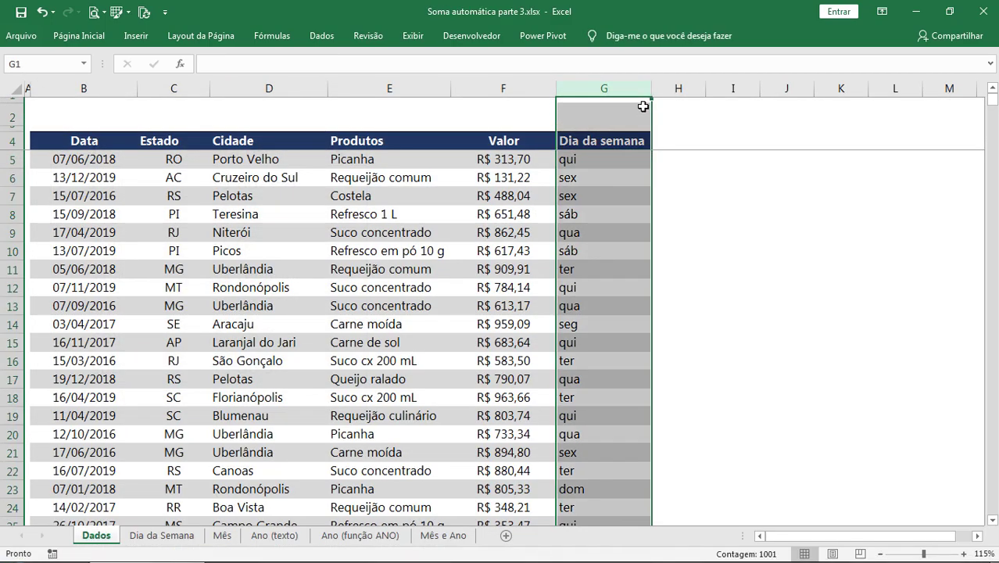
pyautogui.moveTo(647, 90); pyautogui.dragTo(648, 89)
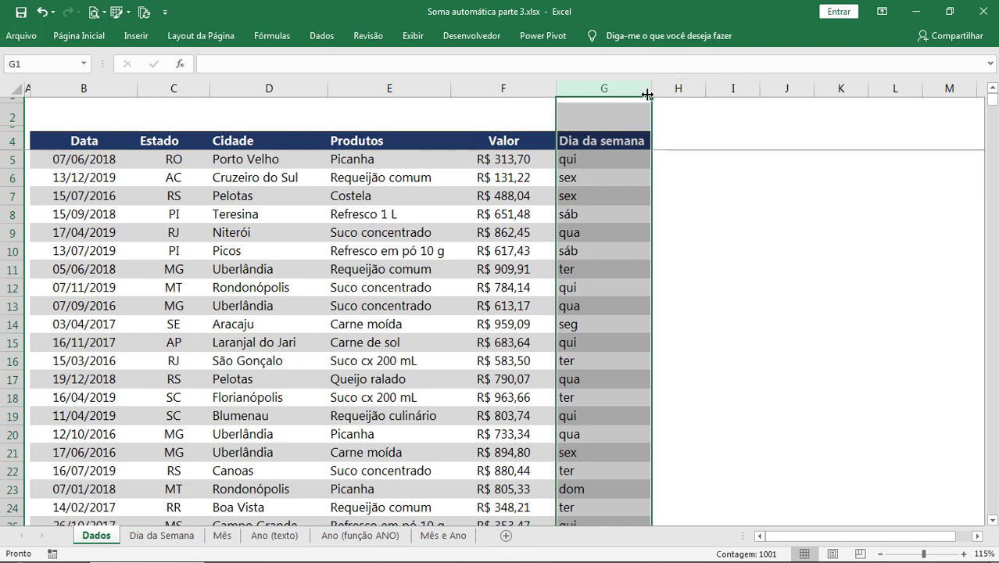
pyautogui.click(79, 36)
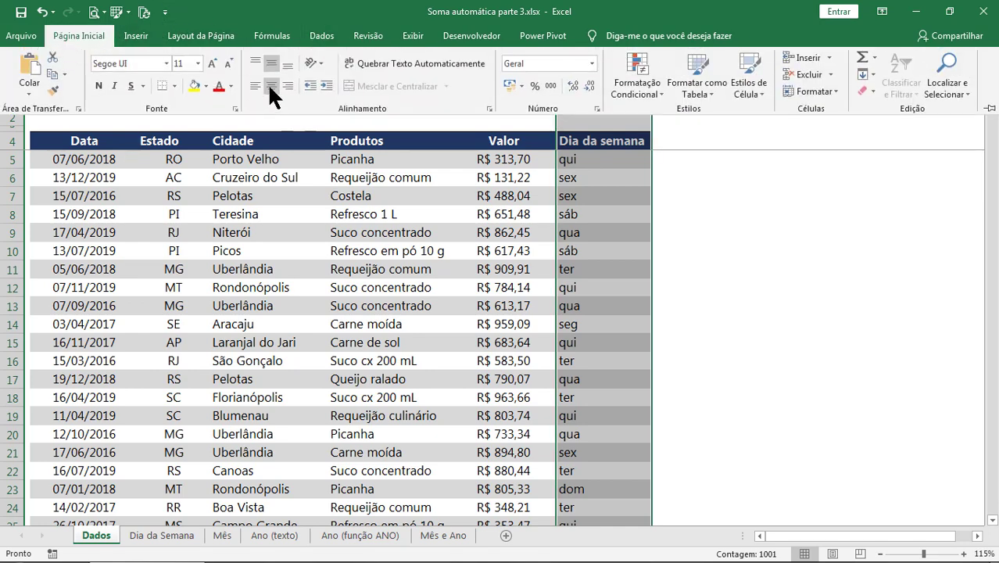
pyautogui.click(271, 86)
# Step: Check the weekday formula, then delete the SOMASE results in C3:C9 on Dia da Semana
pyautogui.click(603, 214)
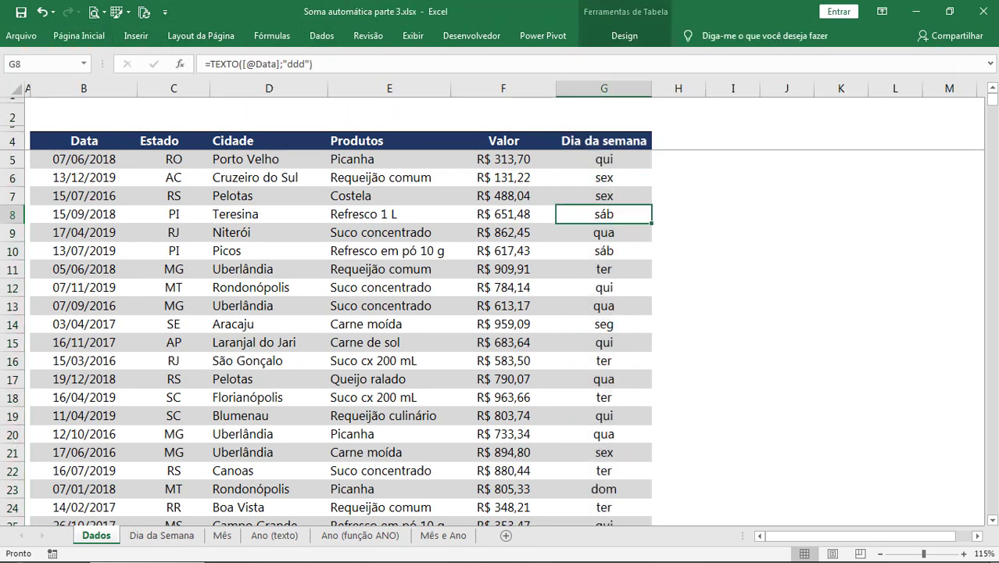
pyautogui.click(161, 536)
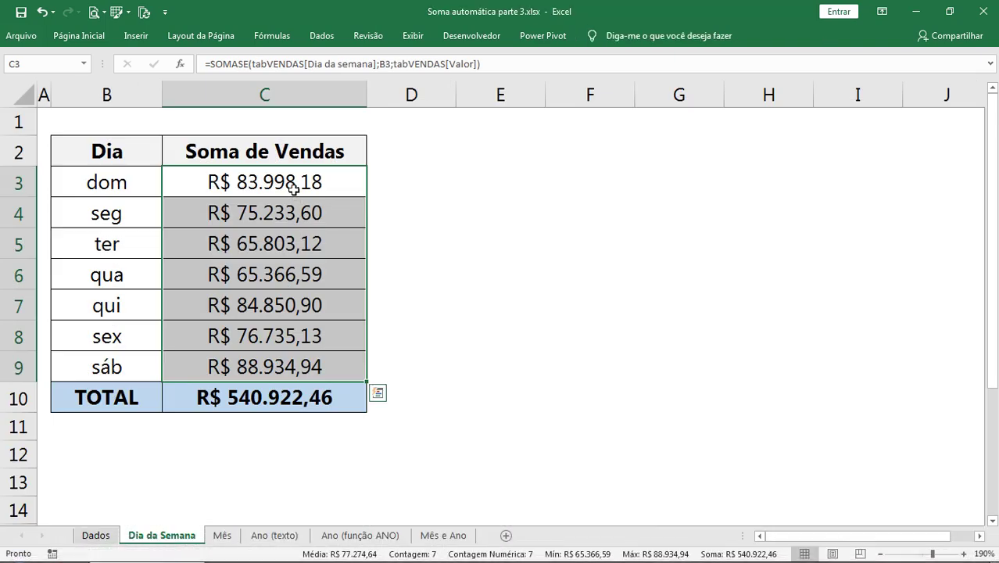
pyautogui.press('Delete')
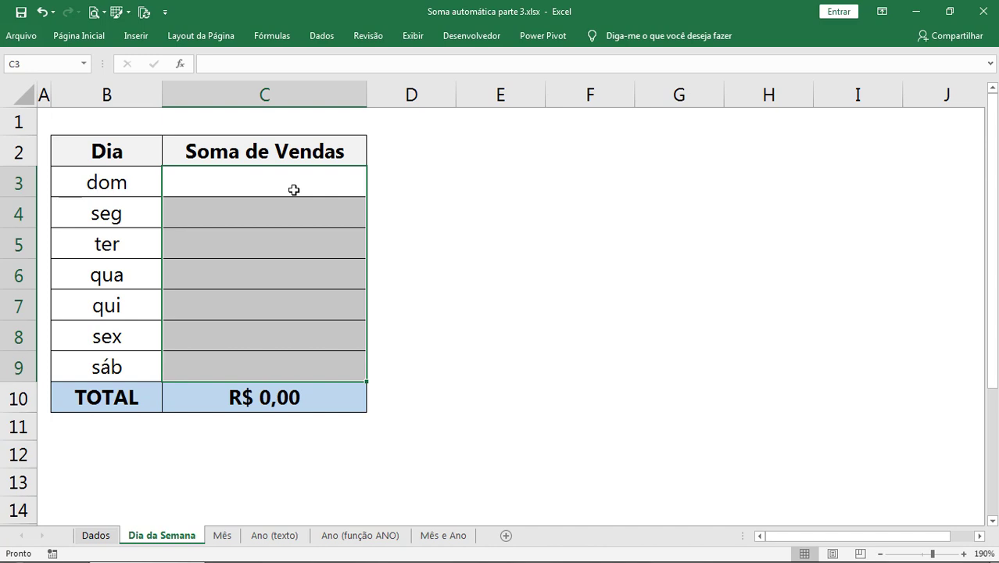
# Step: Inspect G5's TEXTO formula on Dados unchanged, then start a new formula in C3 on Dia da Semana
pyautogui.click(102, 534)
pyautogui.click(605, 161)
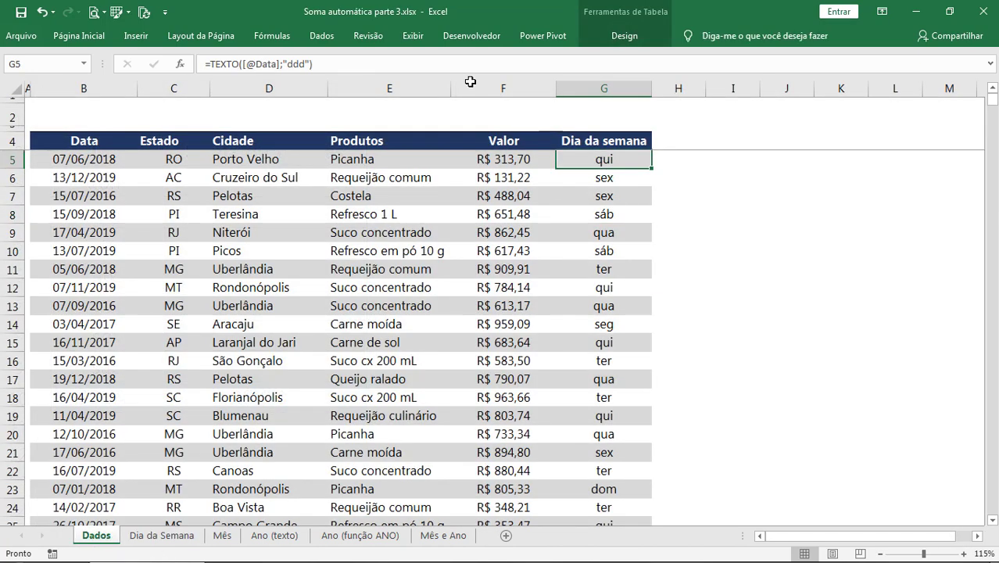
pyautogui.moveTo(361, 63); pyautogui.dragTo(212, 64)
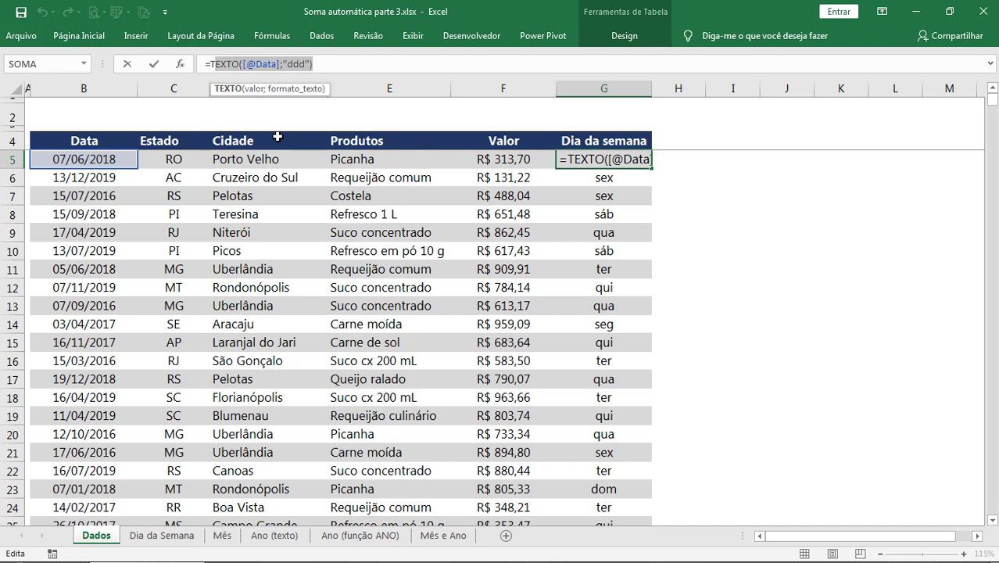
pyautogui.press('Escape')
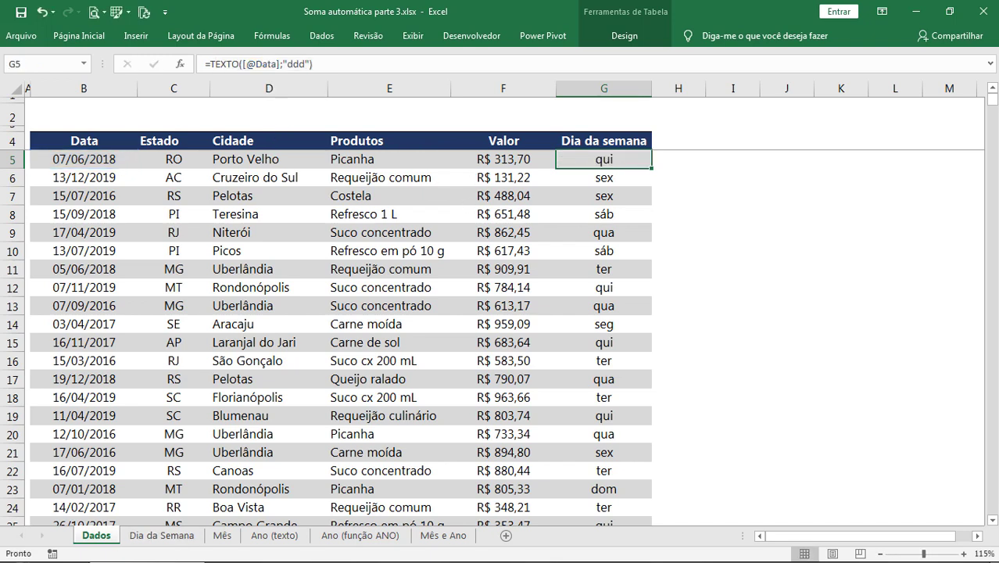
pyautogui.click(149, 535)
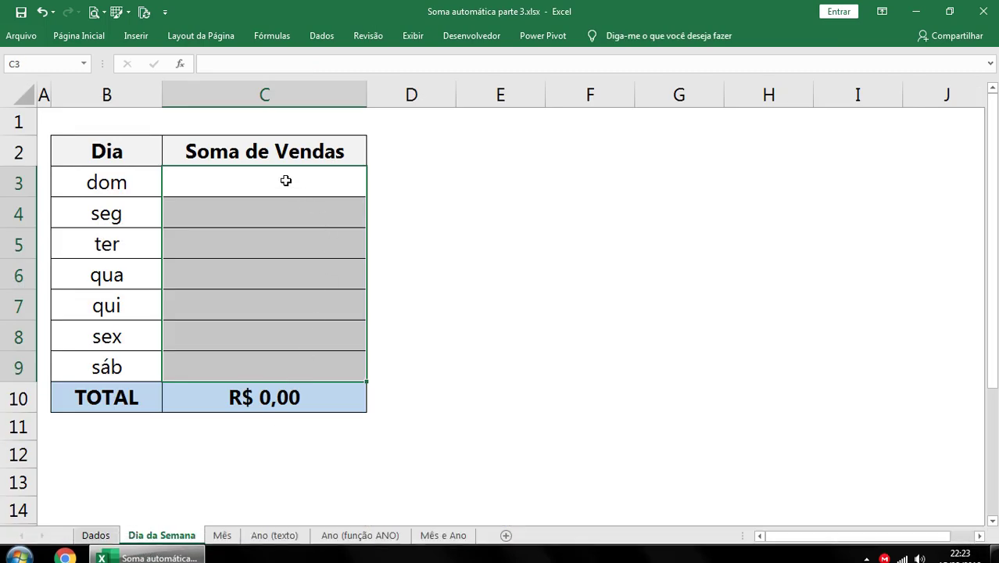
pyautogui.click(289, 184)
pyautogui.write('=')
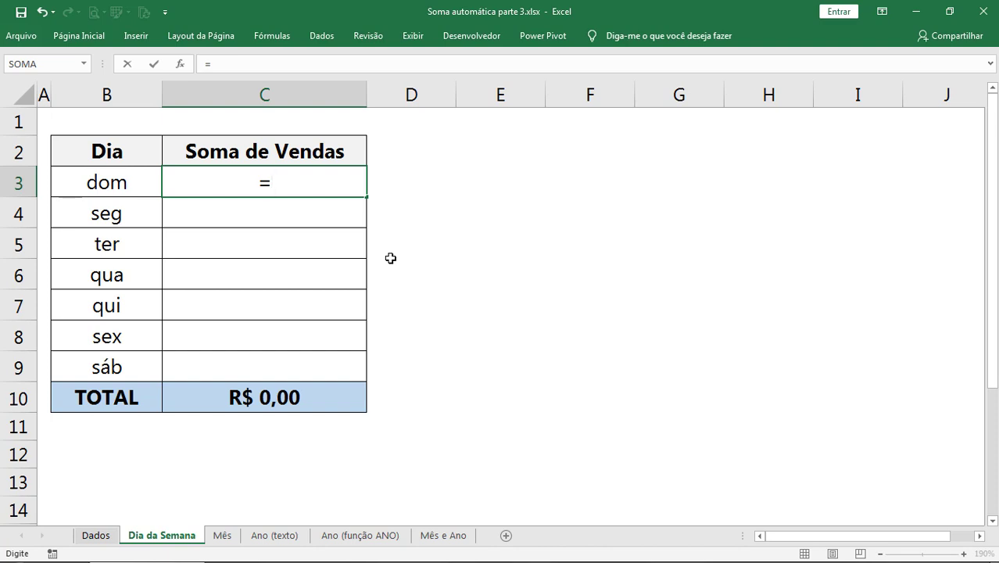
# Step: Enter =TEXTO(tabVENDAS[Data];"ddd") in C3, which returns #VALOR!
pyautogui.write('text')
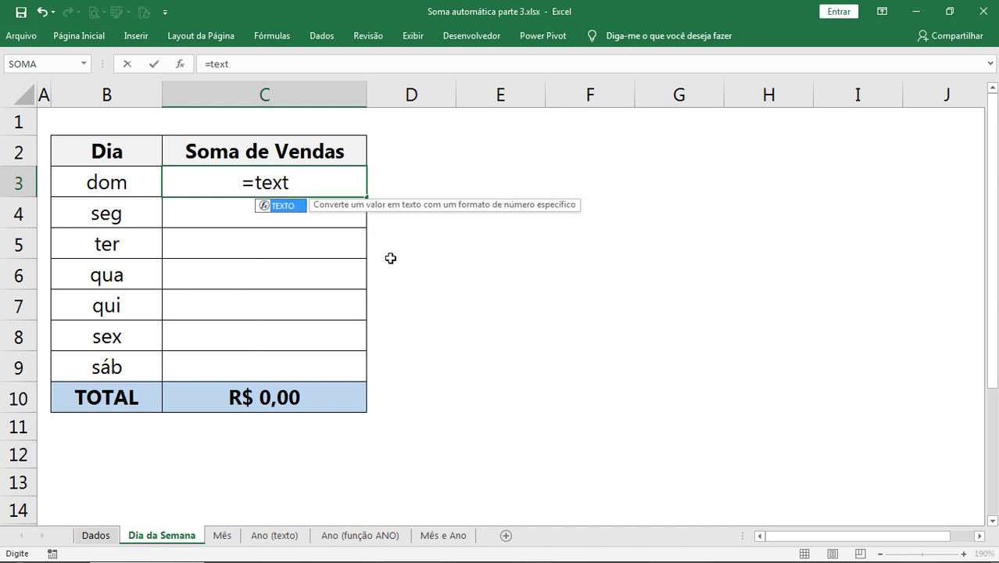
pyautogui.press('Tab')
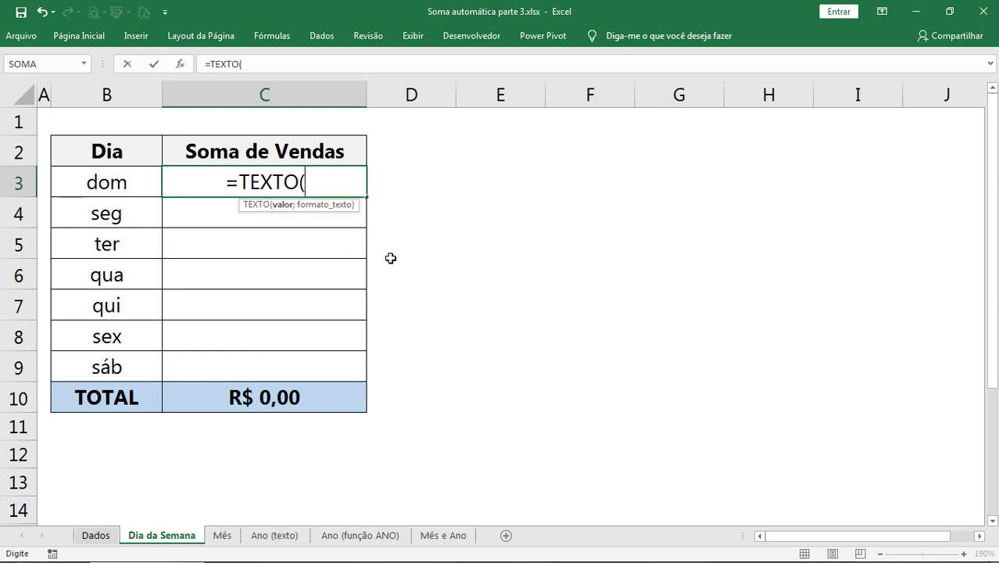
pyautogui.hotkey('ctrl', 'pageup')
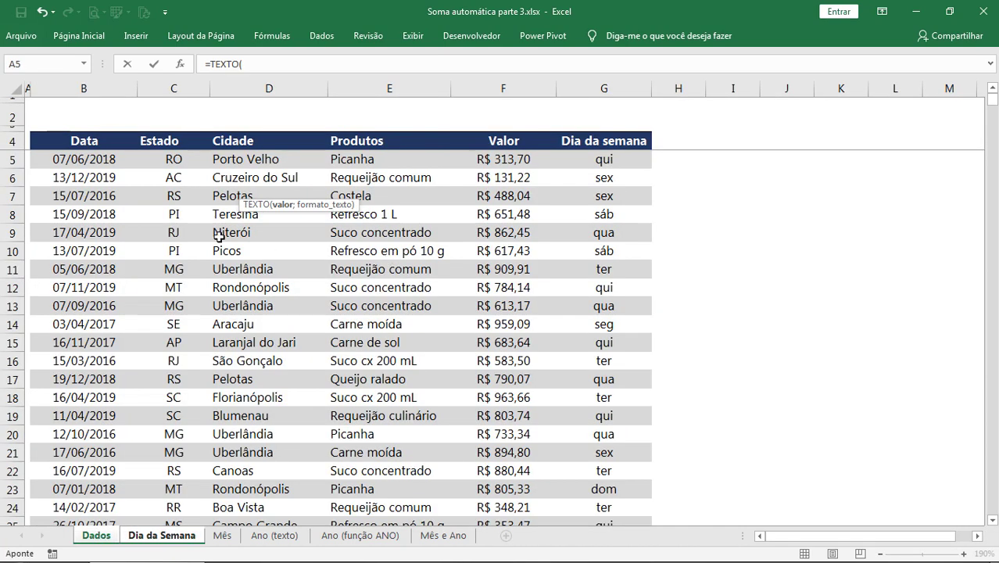
pyautogui.click(104, 269)
pyautogui.hotkey('ctrl', 'space')
pyautogui.write(';')
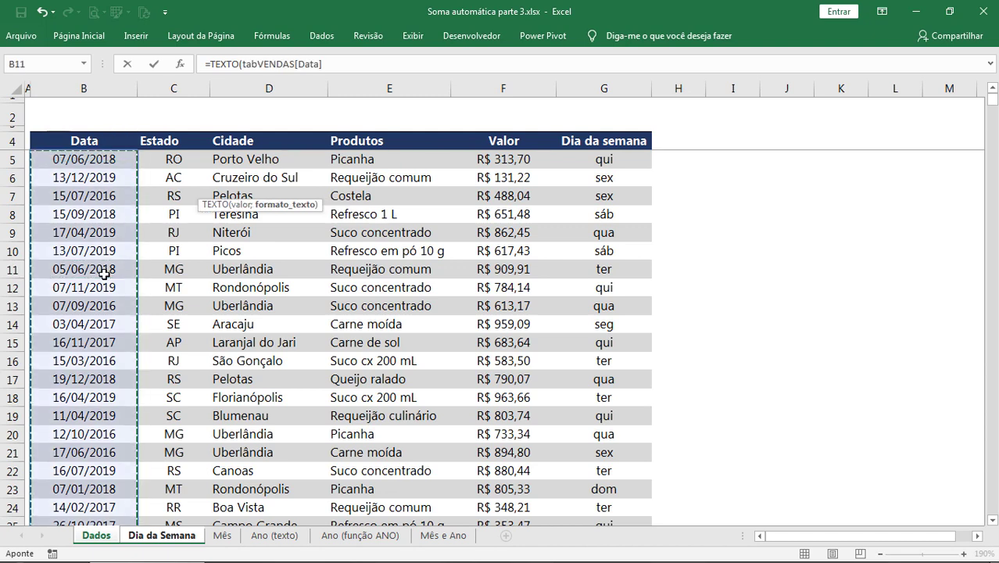
pyautogui.click(385, 63)
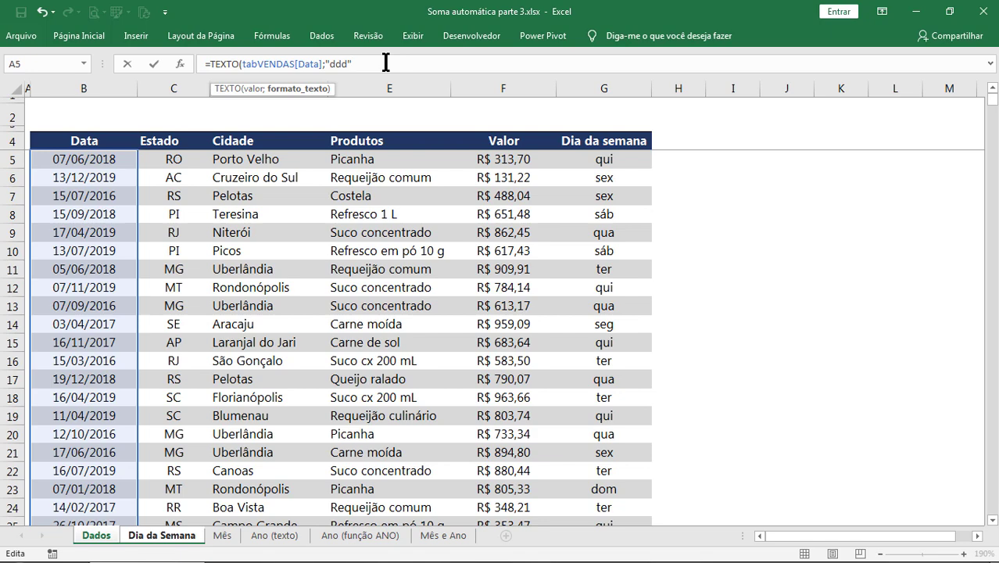
pyautogui.write(')')
pyautogui.press('Return')
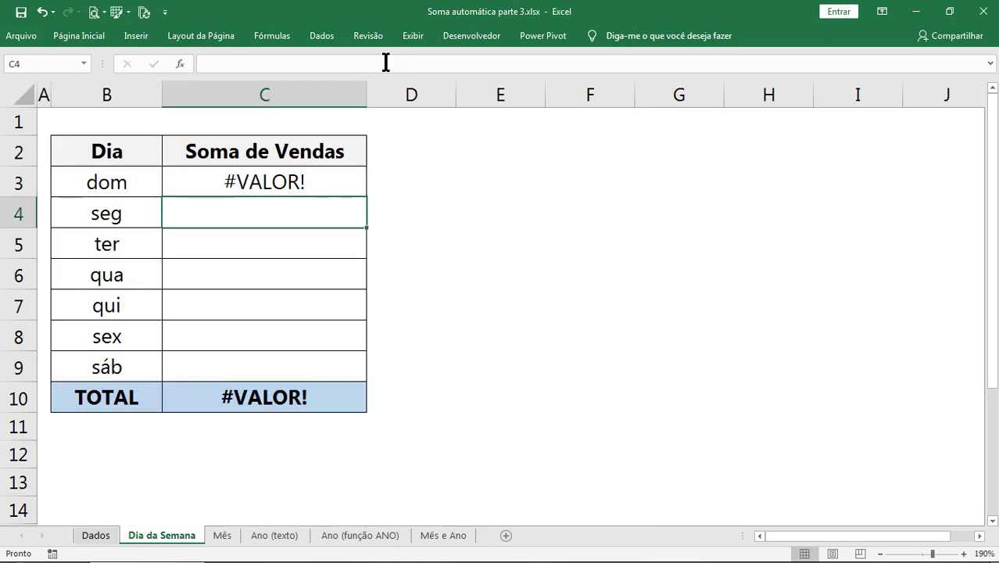
pyautogui.click(320, 178)
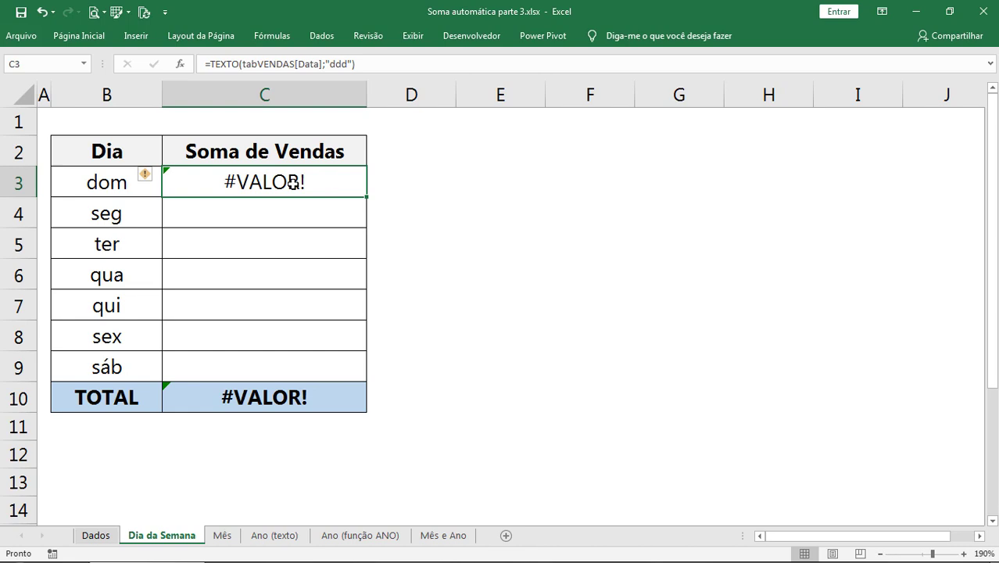
# Step: Select the tabVENDAS[Data] argument inside C3's TEXTO formula
pyautogui.click(364, 65)
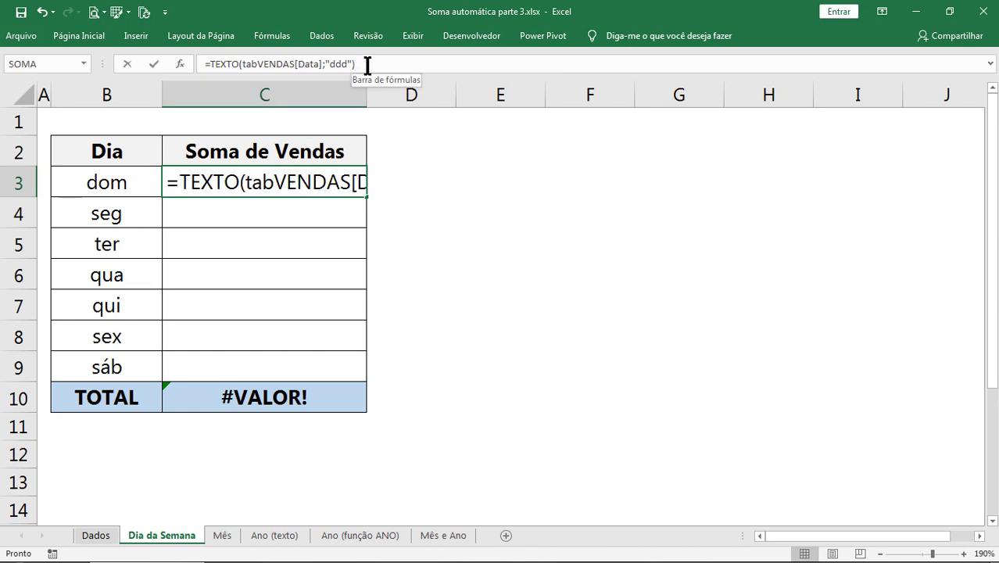
pyautogui.click(298, 65)
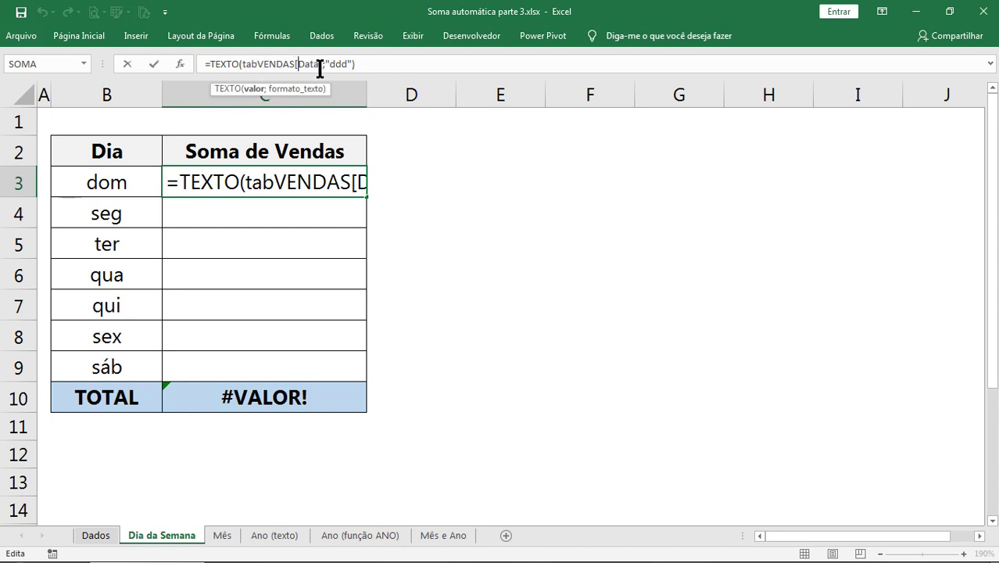
pyautogui.click(255, 89)
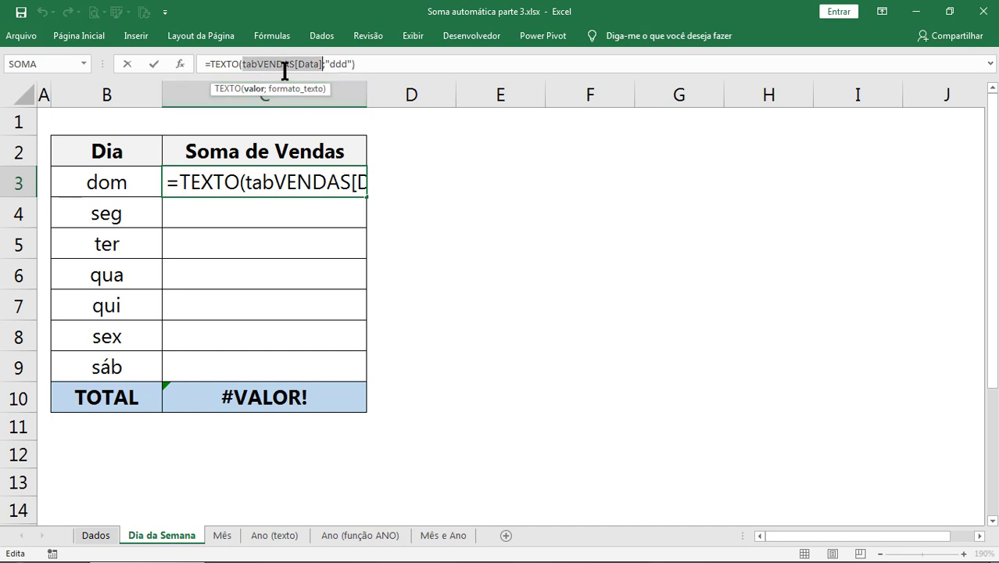
pyautogui.moveTo(301, 64); pyautogui.dragTo(320, 64)
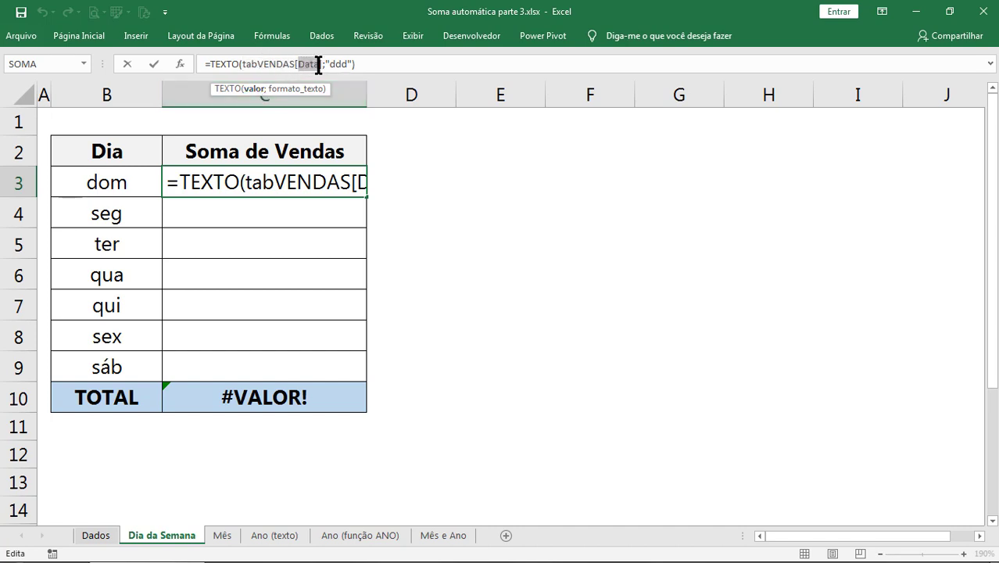
pyautogui.click(386, 63)
# Step: Preview C3's weekday text array with F9, then discard the evaluation with Esc
pyautogui.press('F9')
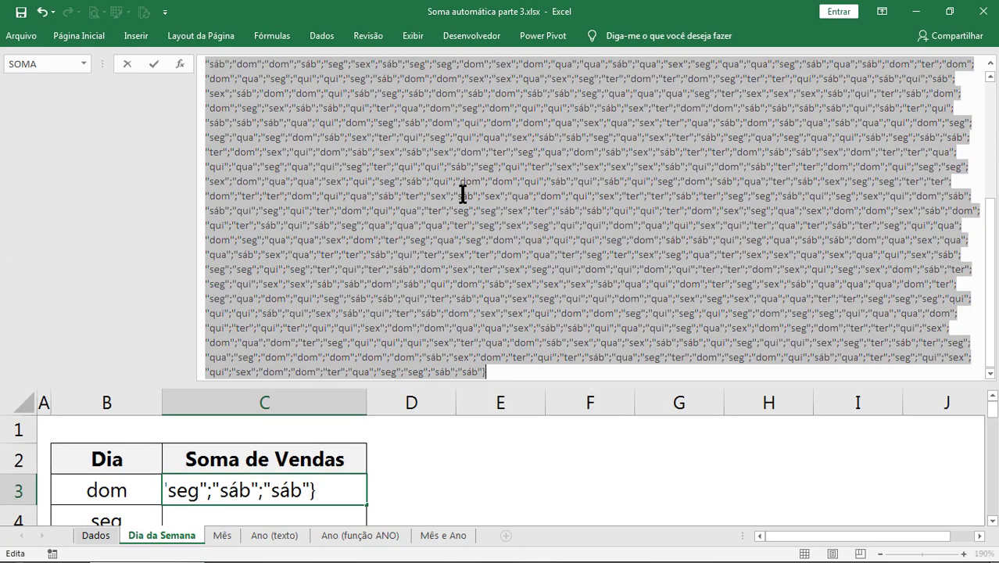
pyautogui.scroll(5, 460, 188)
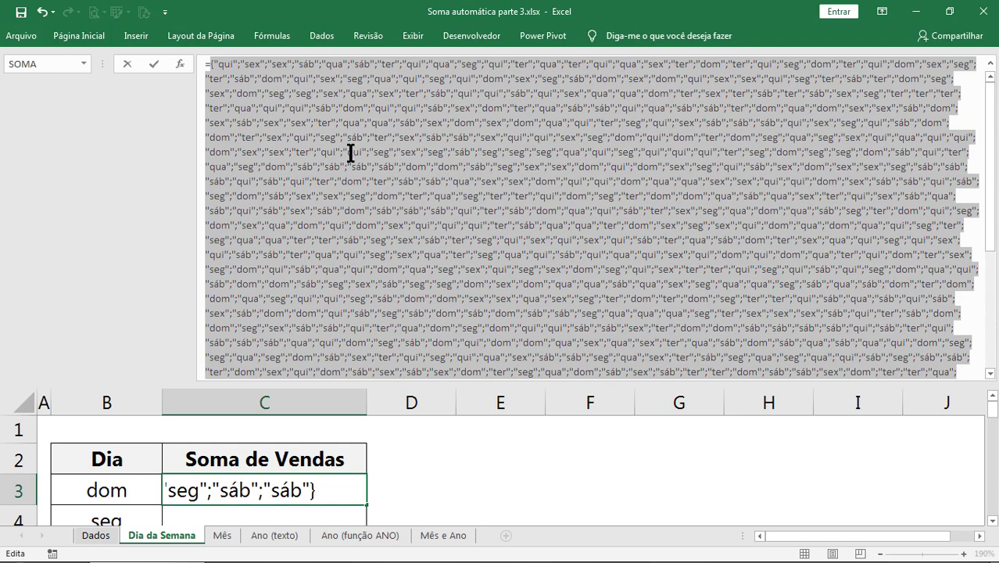
pyautogui.click(232, 65)
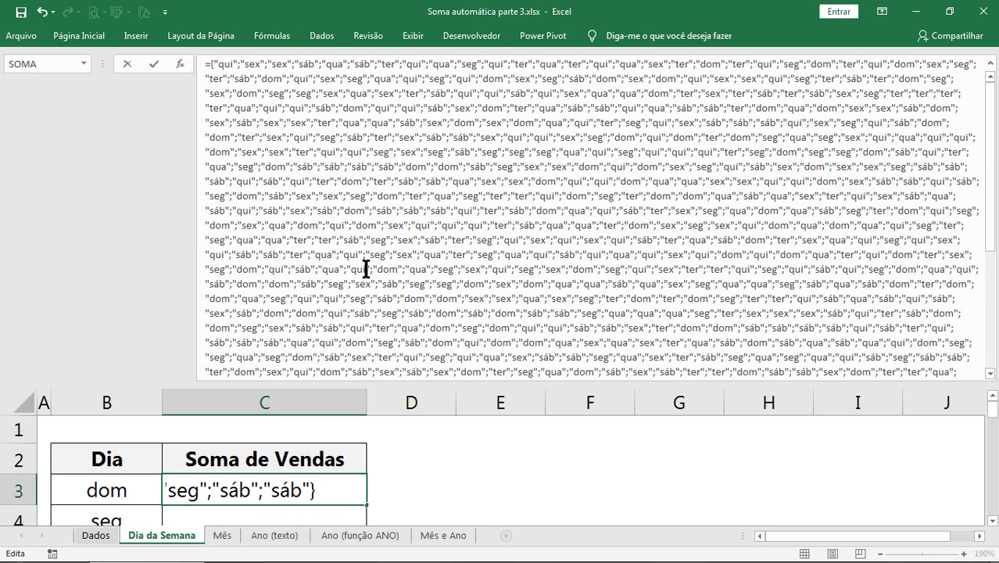
pyautogui.moveTo(988, 172)
pyautogui.mouseDown()
pyautogui.moveTo(991, 336)
pyautogui.moveTo(330, 60)
pyautogui.mouseUp()
pyautogui.moveTo(990, 183); pyautogui.dragTo(987, 356)
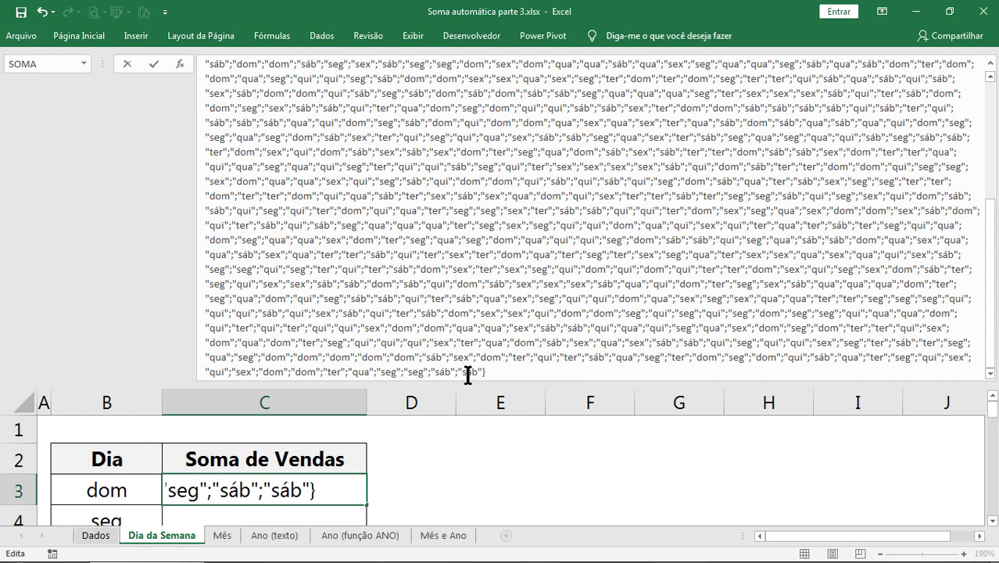
pyautogui.moveTo(461, 371); pyautogui.dragTo(474, 371)
pyautogui.press('Escape')
# Step: On Dados, check that the first date, 07/06/2018, is stored as a serial number
pyautogui.click(95, 538)
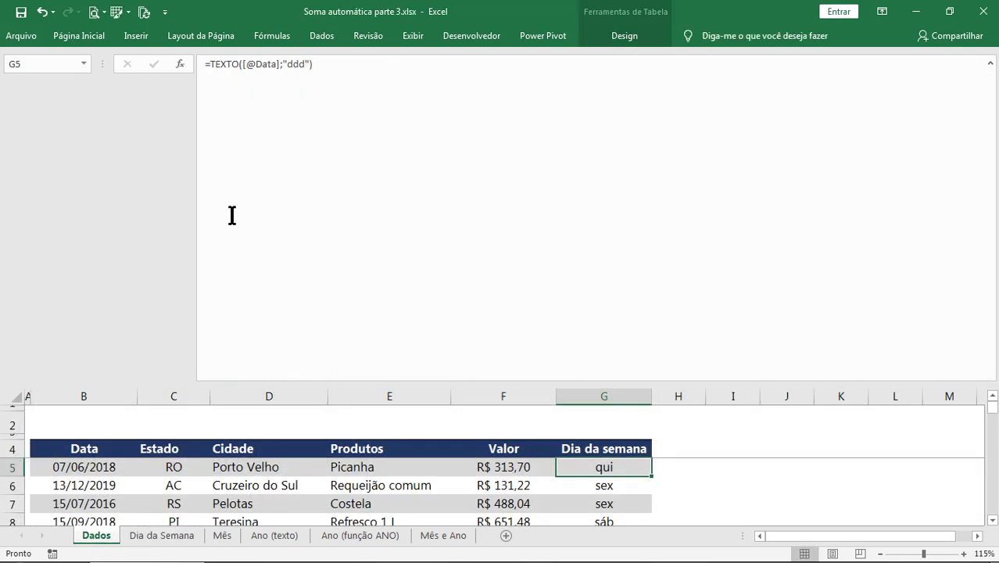
pyautogui.click(105, 467)
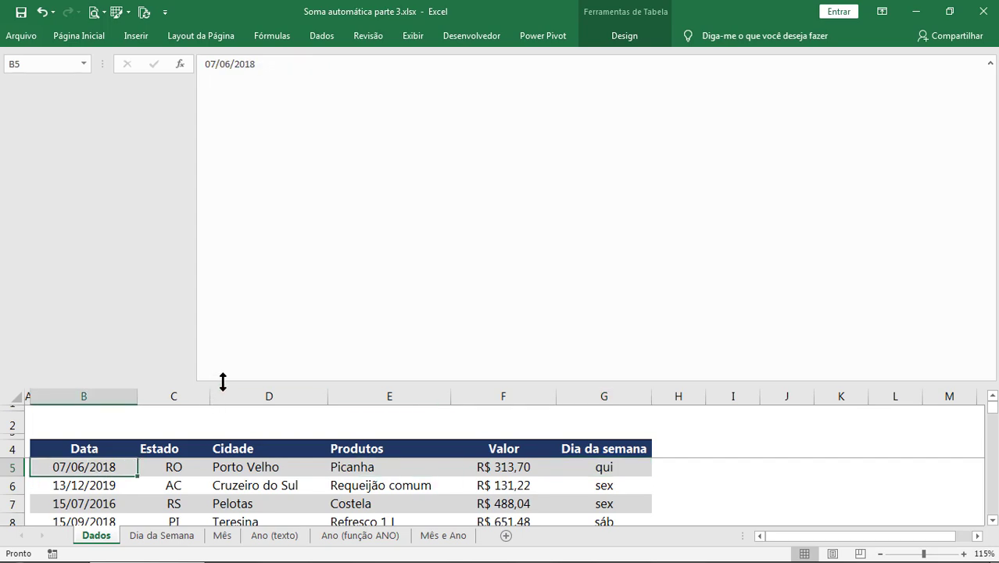
pyautogui.moveTo(223, 381); pyautogui.dragTo(234, 119)
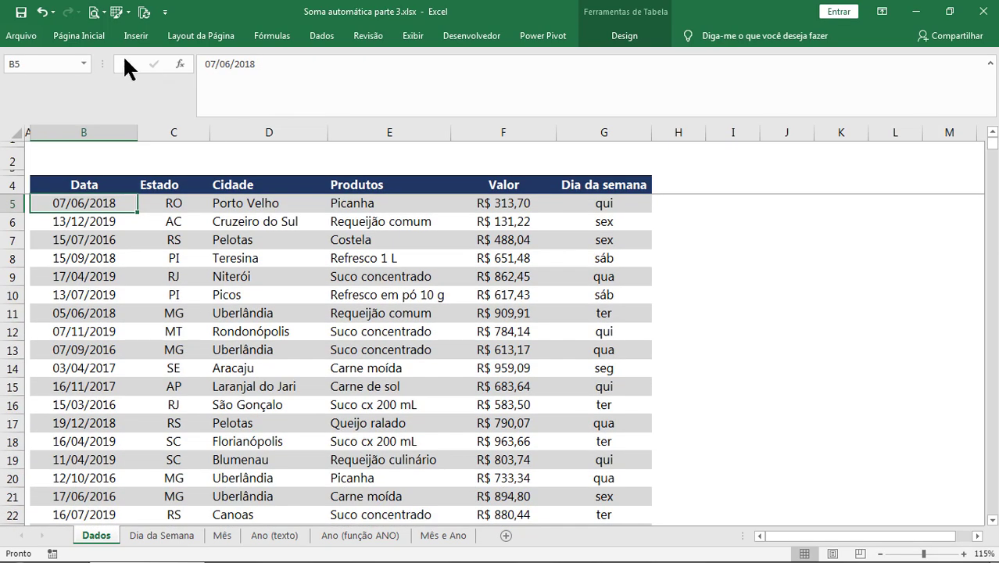
pyautogui.click(78, 35)
pyautogui.click(593, 64)
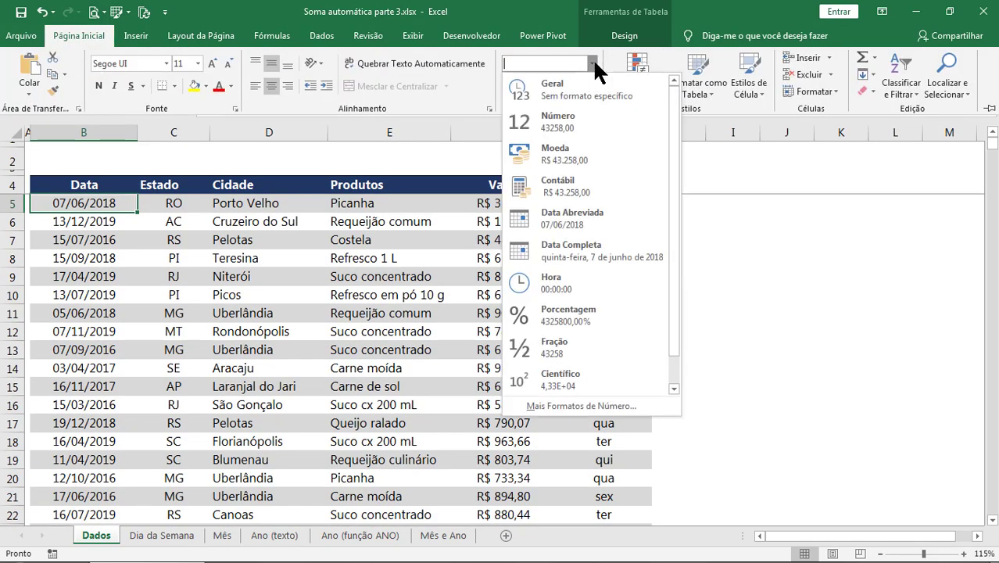
pyautogui.press('Escape')
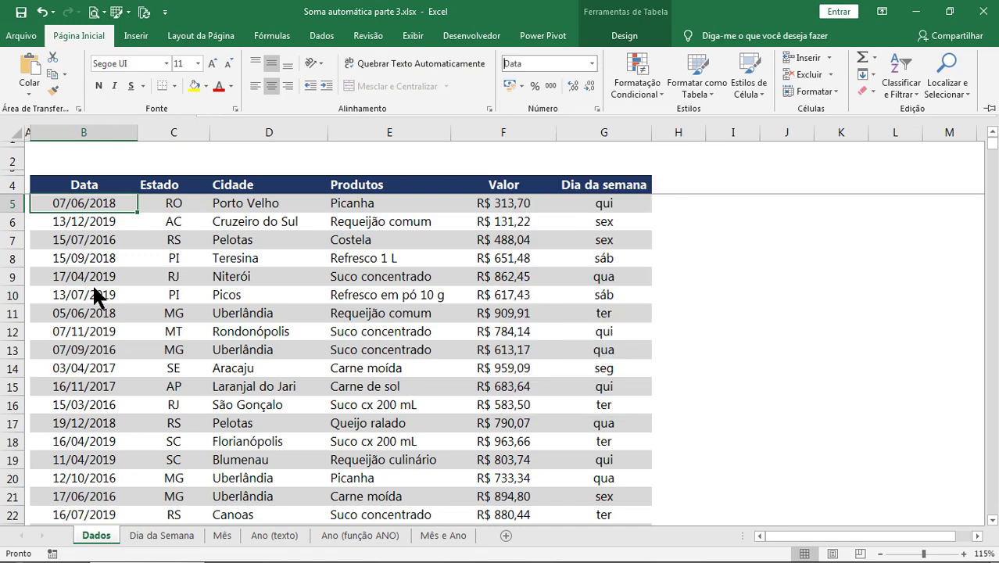
pyautogui.press('Escape')
# Step: Jump to the table's last date and confirm its underlying serial number too
pyautogui.hotkey('ctrl', 'Down')
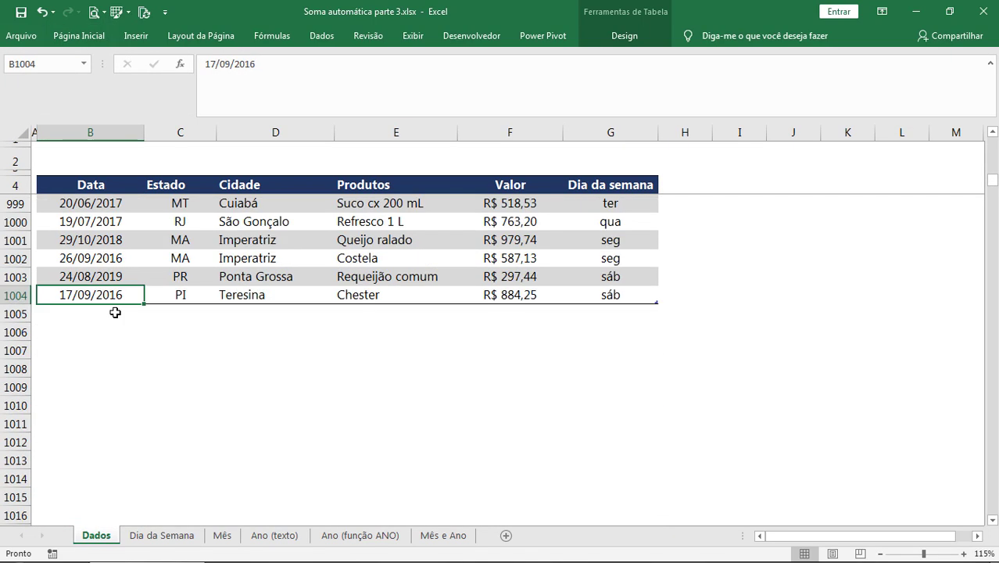
pyautogui.click(80, 35)
pyautogui.click(591, 63)
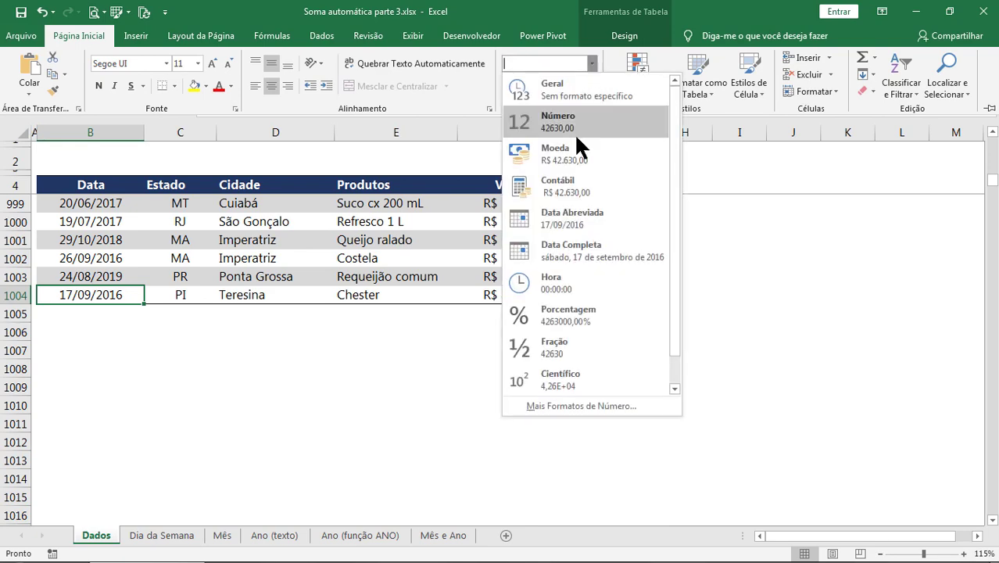
pyautogui.press('Escape')
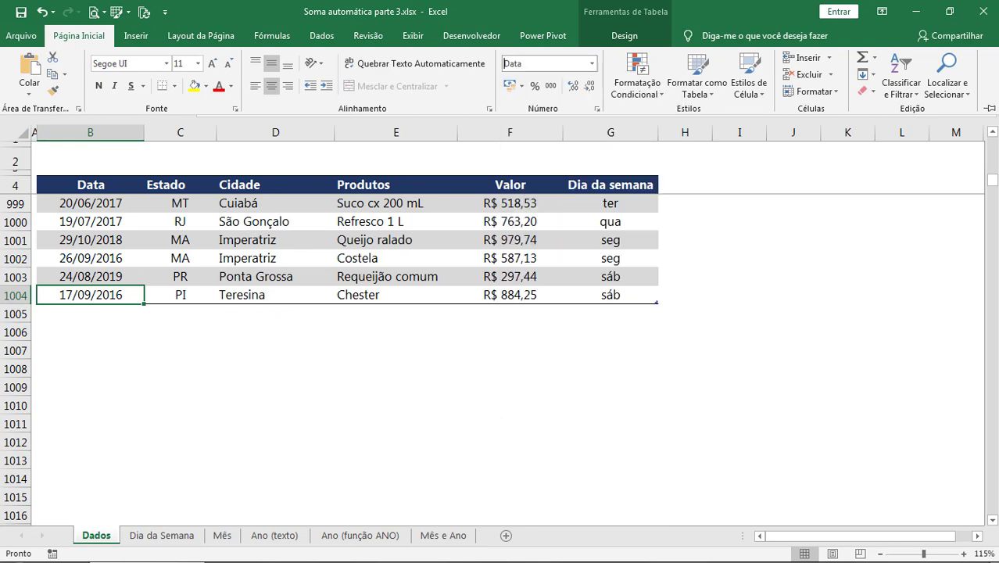
# Step: Extend C3's formula to =TEXTO(tabVENDAS[Data];"ddd")=B3
pyautogui.click(153, 536)
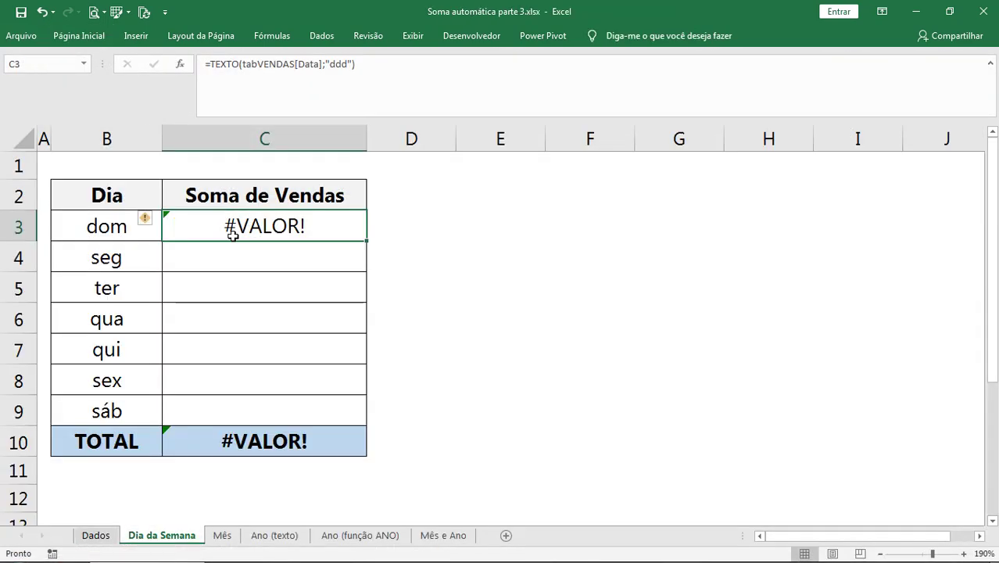
pyautogui.click(377, 69)
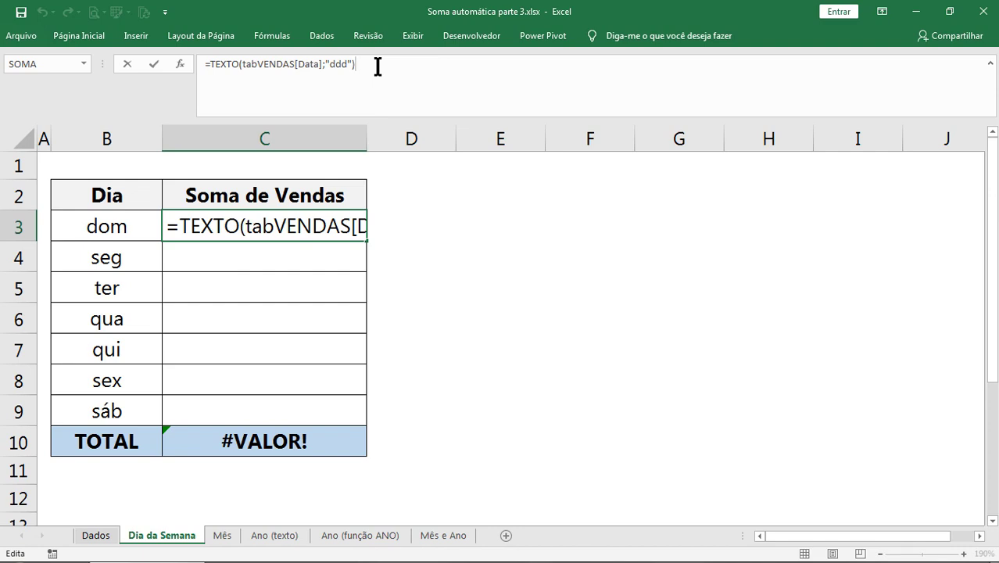
pyautogui.write('=')
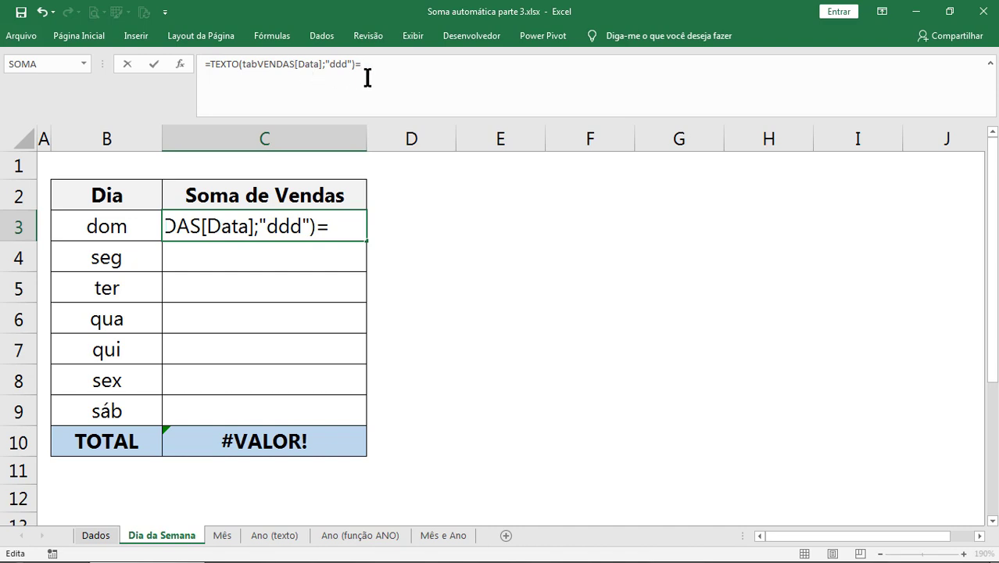
pyautogui.click(94, 225)
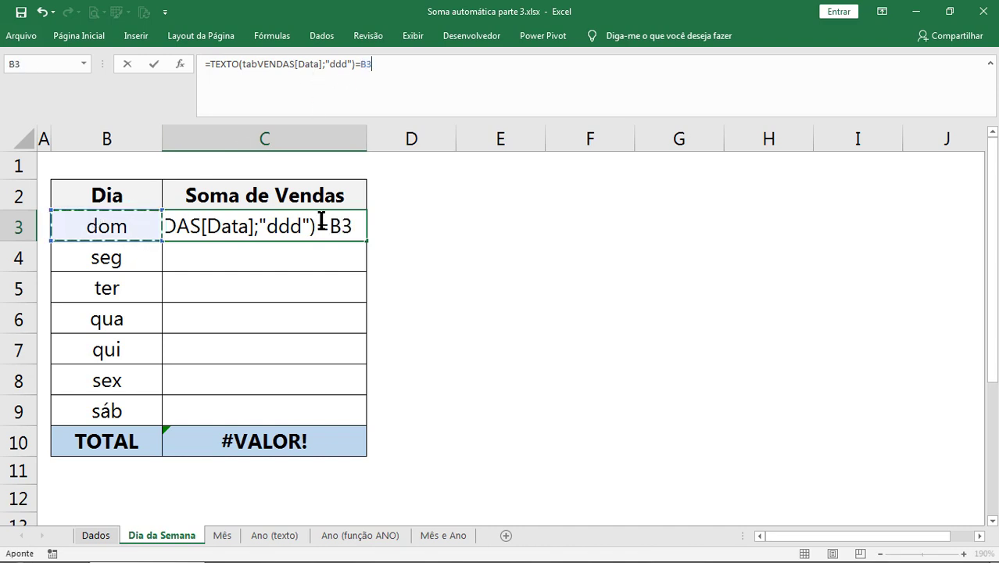
# Step: Evaluate the comparison, inspect its VERDADEIRO/FALSO results, then undo back to the formula
pyautogui.press('F9')
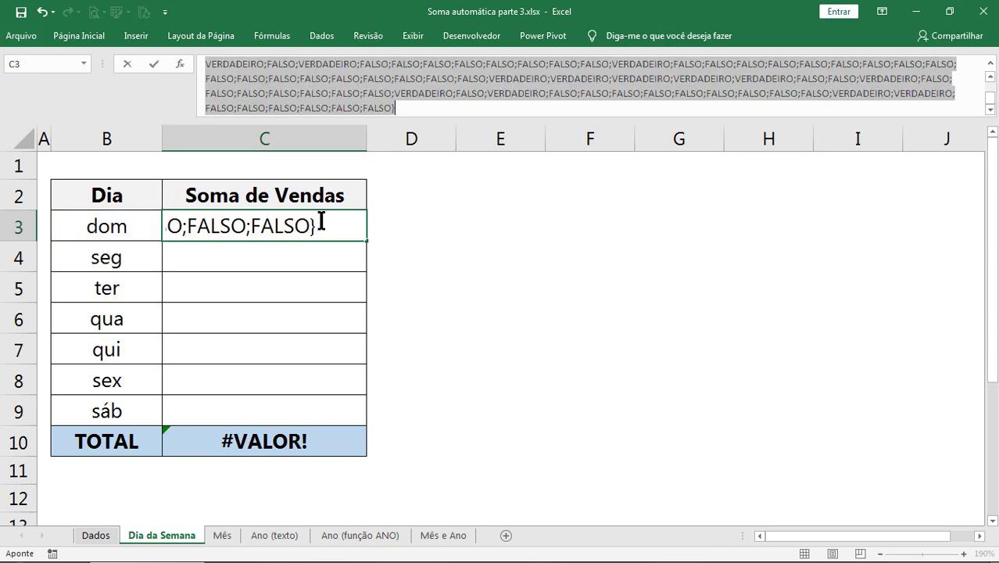
pyautogui.moveTo(434, 121); pyautogui.dragTo(368, 404)
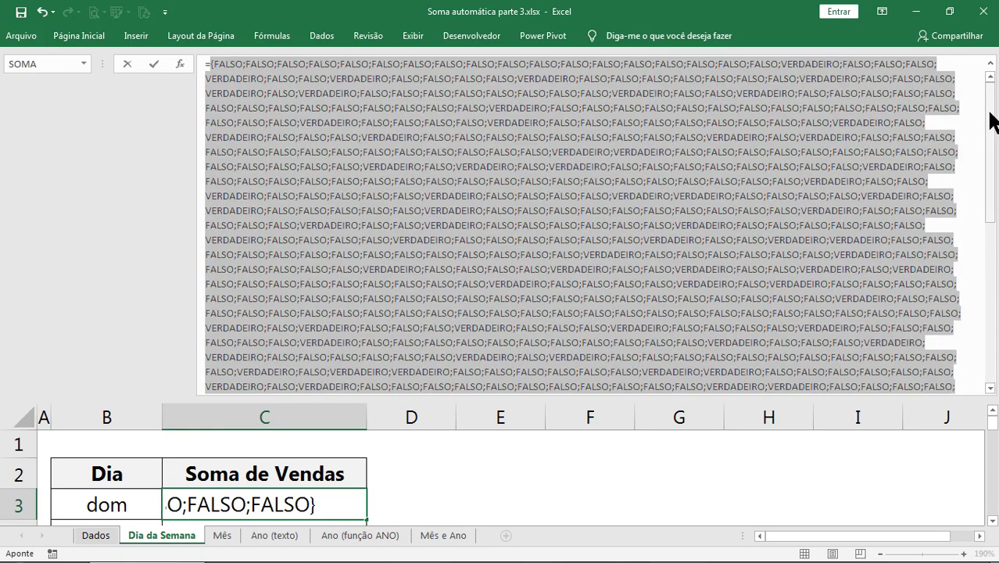
pyautogui.doubleClick(442, 182)
pyautogui.moveTo(455, 181); pyautogui.dragTo(544, 181)
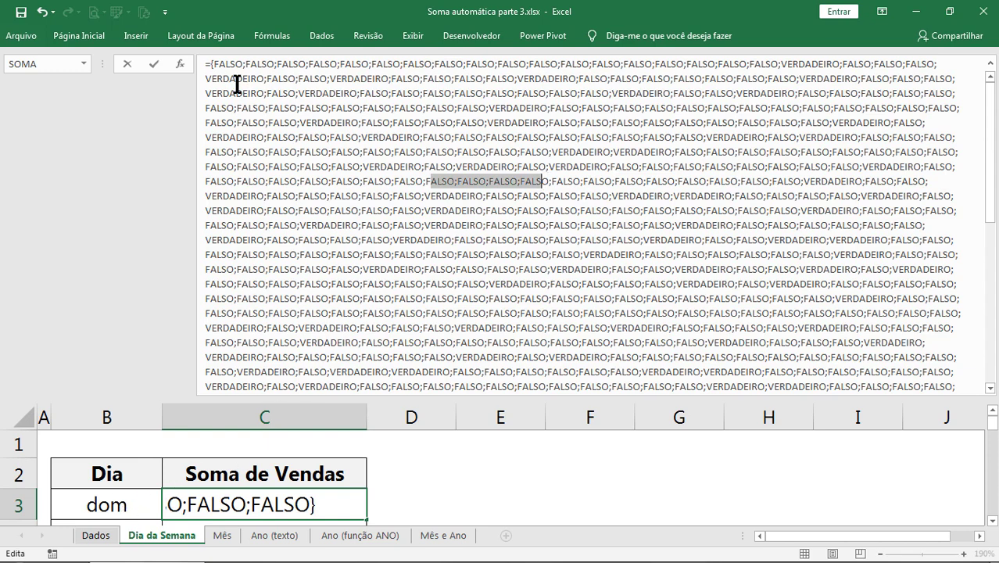
pyautogui.moveTo(223, 79); pyautogui.dragTo(251, 81)
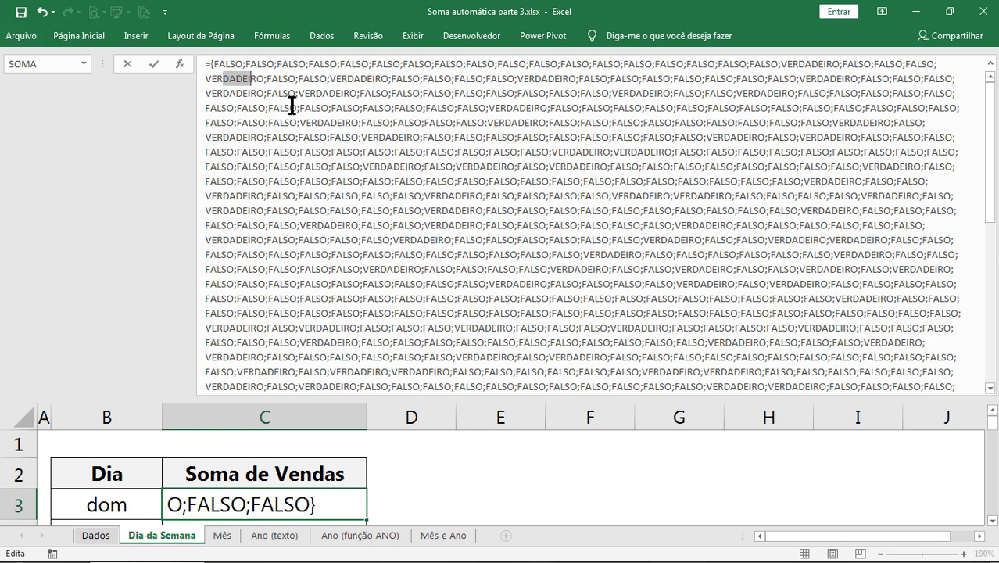
pyautogui.hotkey('ctrl', 'z')
pyautogui.click(370, 64)
pyautogui.moveTo(369, 64); pyautogui.dragTo(211, 64)
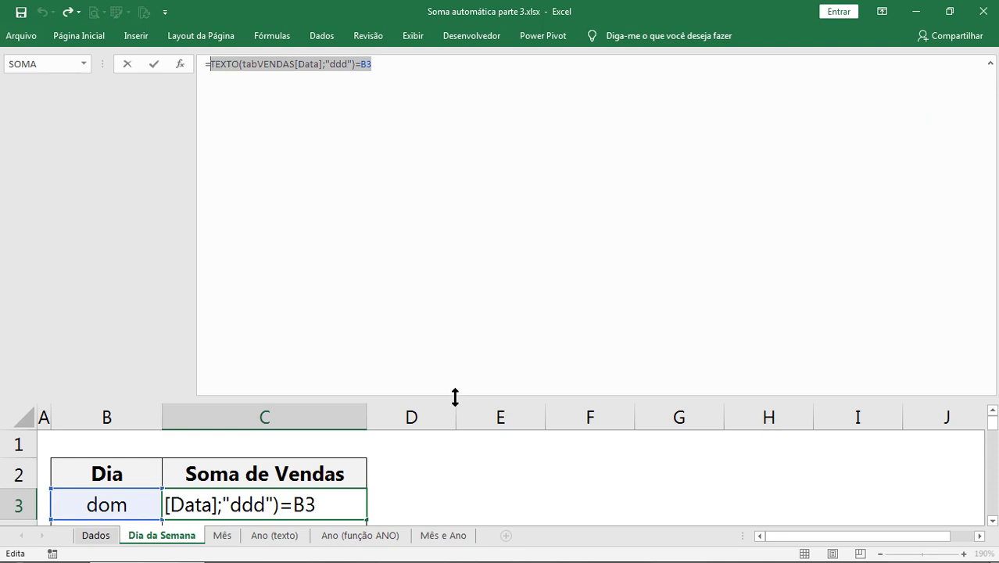
# Step: Re-check the =B3 comparison array, revert it, and commit C3's formula, which shows #VALOR!
pyautogui.moveTo(455, 398); pyautogui.dragTo(461, 361)
pyautogui.moveTo(482, 180)
pyautogui.mouseDown()
pyautogui.moveTo(409, 74)
pyautogui.moveTo(206, 65)
pyautogui.mouseUp()
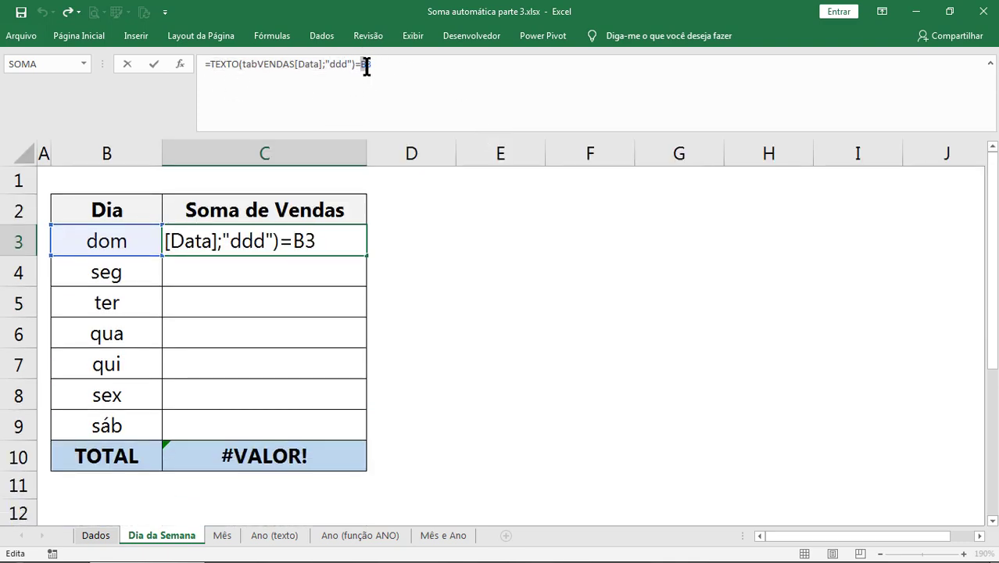
pyautogui.moveTo(361, 66); pyautogui.dragTo(373, 66)
pyautogui.click(400, 65)
pyautogui.press('F9')
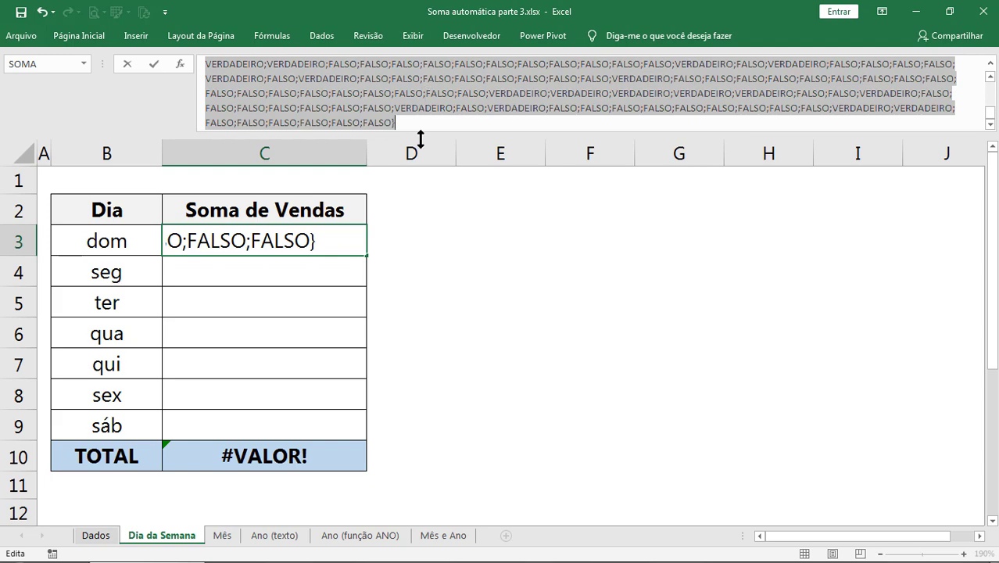
pyautogui.moveTo(420, 137); pyautogui.dragTo(406, 222)
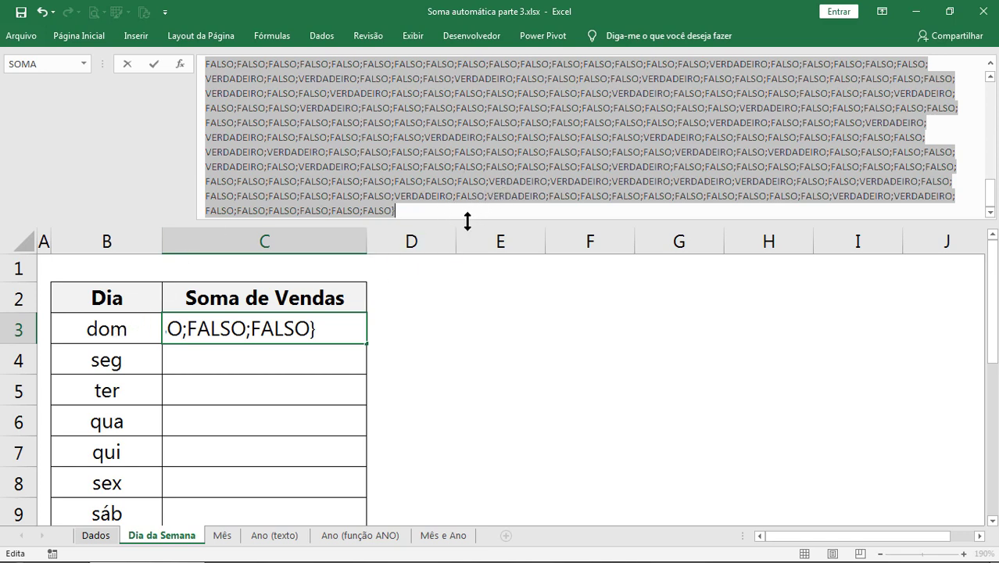
pyautogui.moveTo(467, 222); pyautogui.dragTo(459, 264)
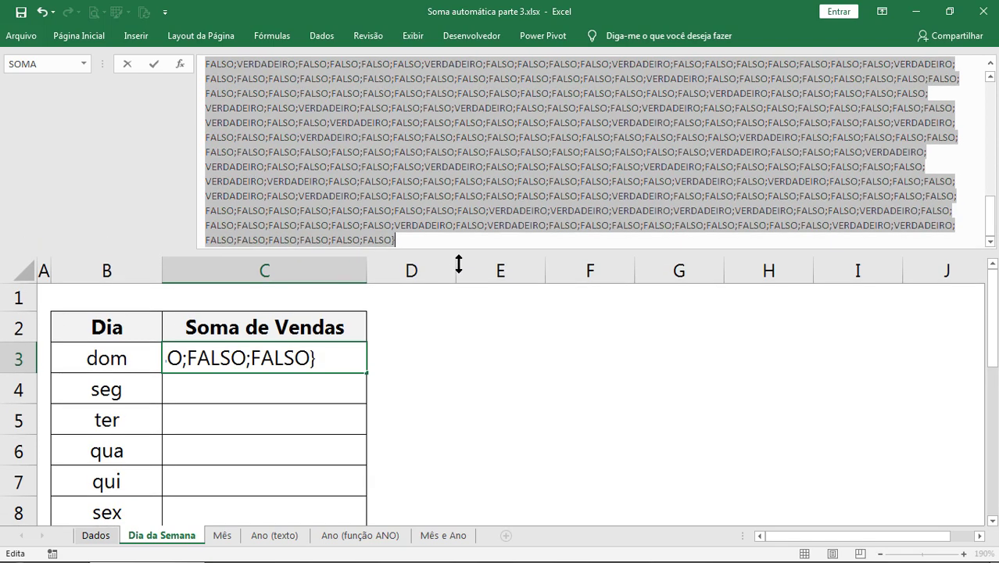
pyautogui.hotkey('ctrl', 'z')
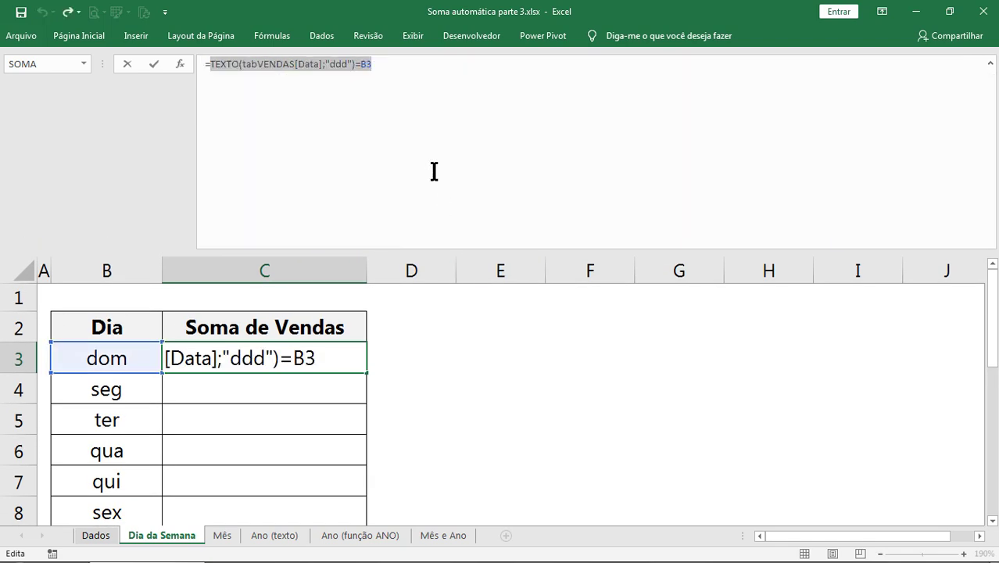
pyautogui.press('Return')
pyautogui.click(109, 536)
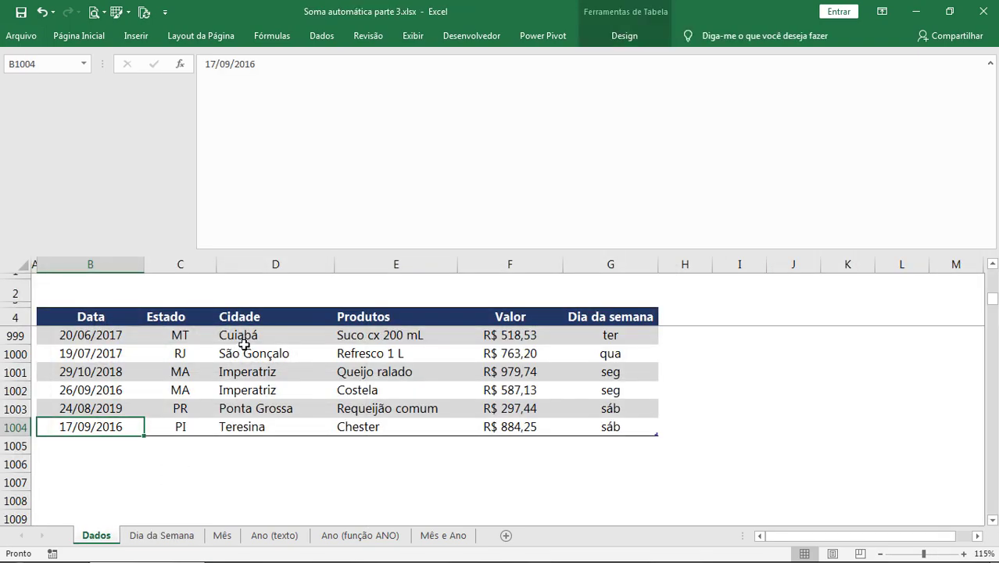
pyautogui.scroll(3, 274, 327)
pyautogui.moveTo(302, 252); pyautogui.dragTo(308, 95)
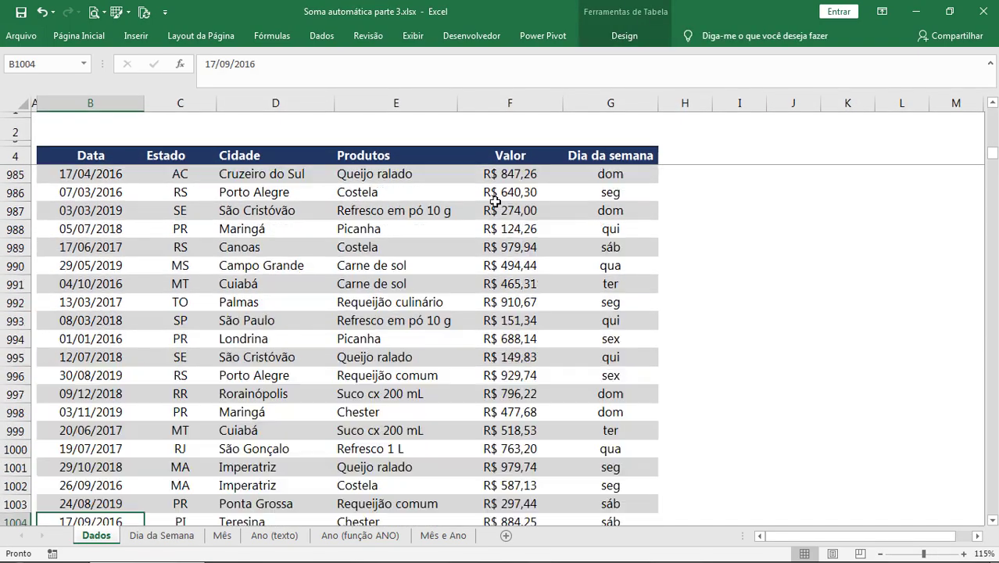
pyautogui.scroll(3, 490, 194)
pyautogui.click(501, 155)
pyautogui.press('Down')
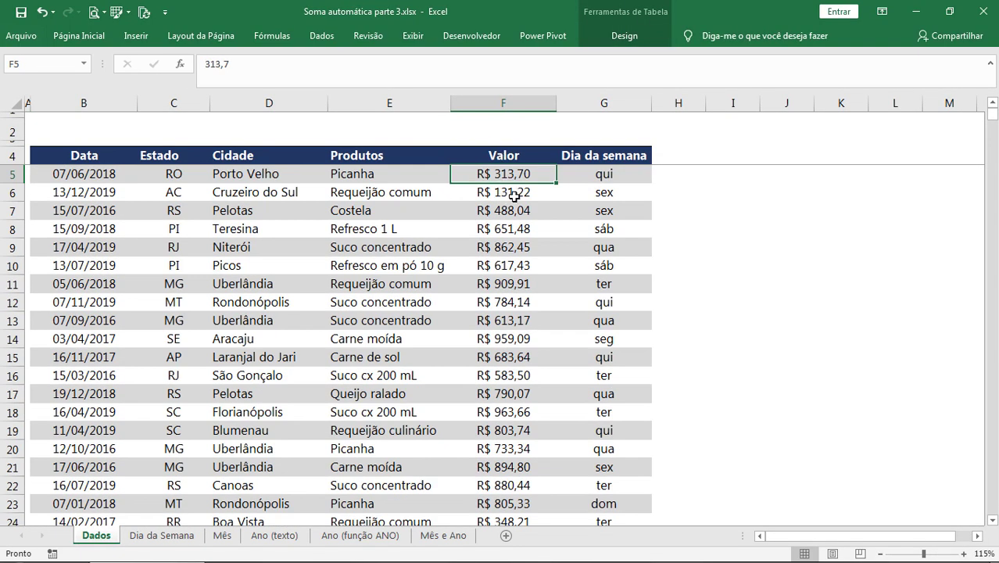
pyautogui.click(96, 257)
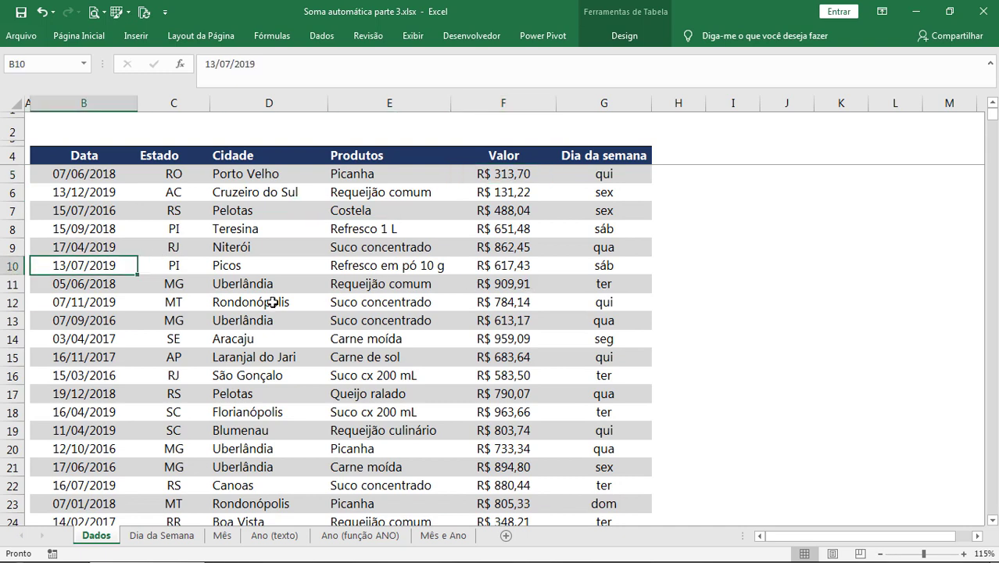
pyautogui.click(203, 320)
pyautogui.hotkey('shift', 'space')
pyautogui.keyDown('ctrl'); pyautogui.click(283, 394); pyautogui.keyUp('ctrl')
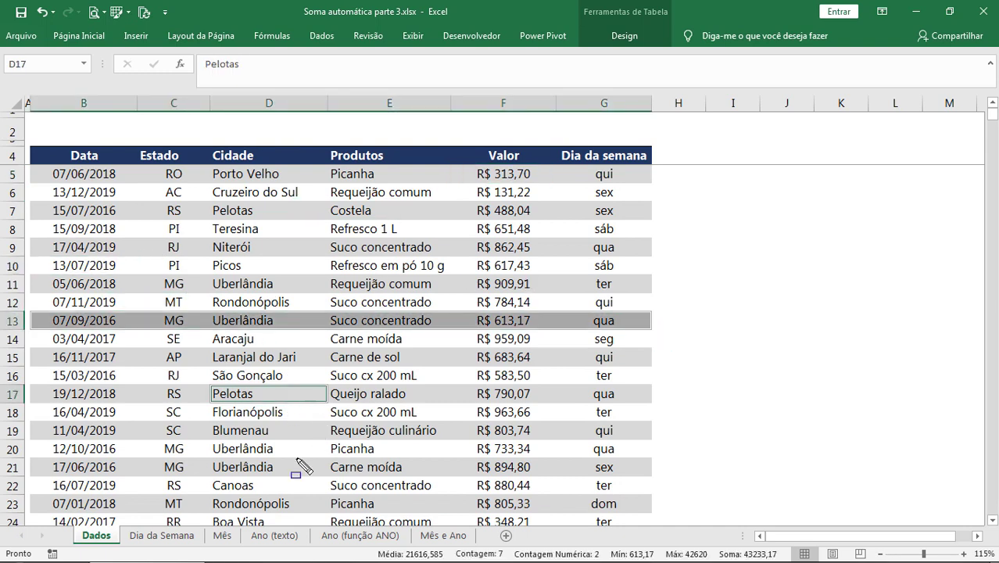
pyautogui.hotkey('shift', 'space')
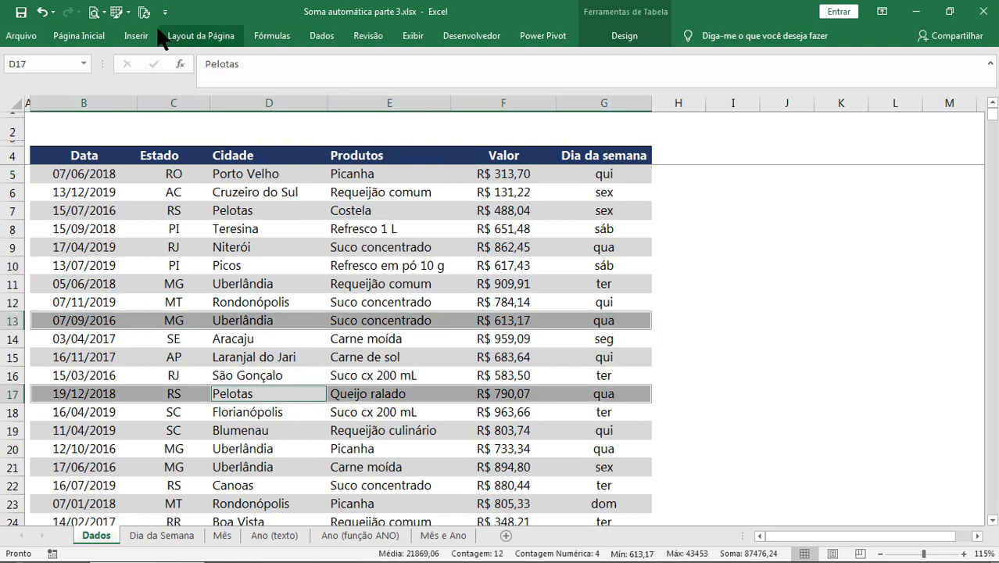
pyautogui.click(78, 35)
pyautogui.click(194, 86)
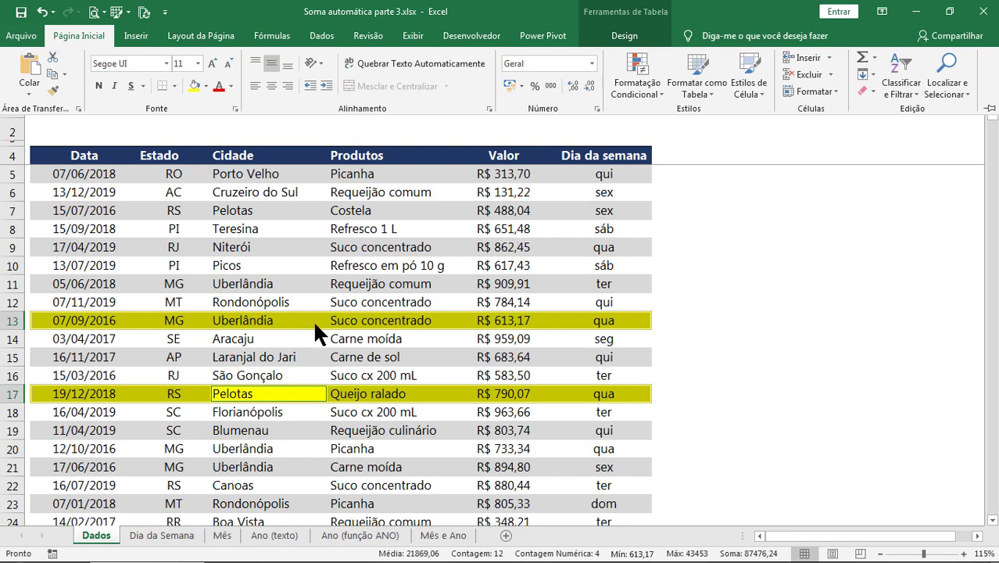
pyautogui.click(189, 536)
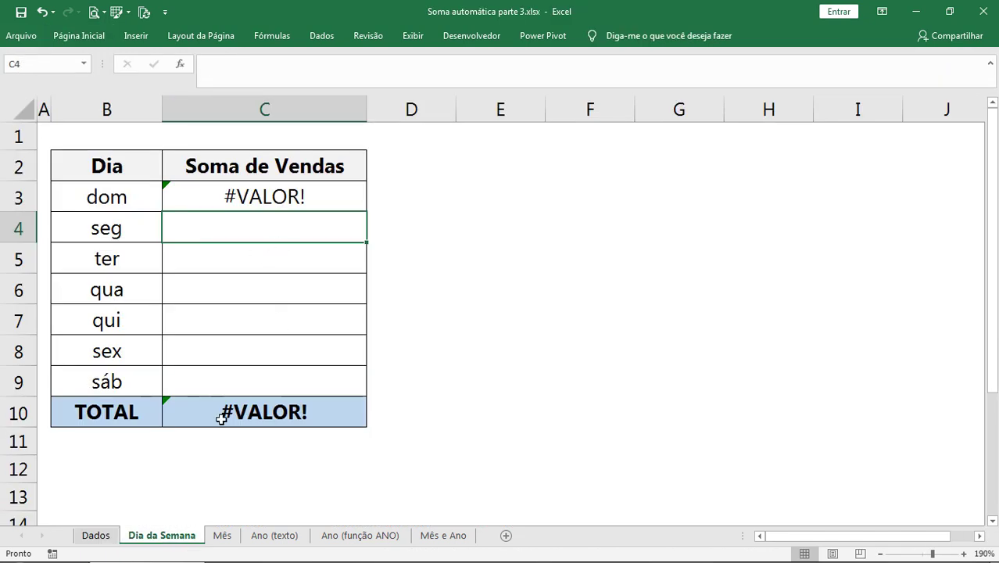
pyautogui.hotkey('ctrl', 'pageup')
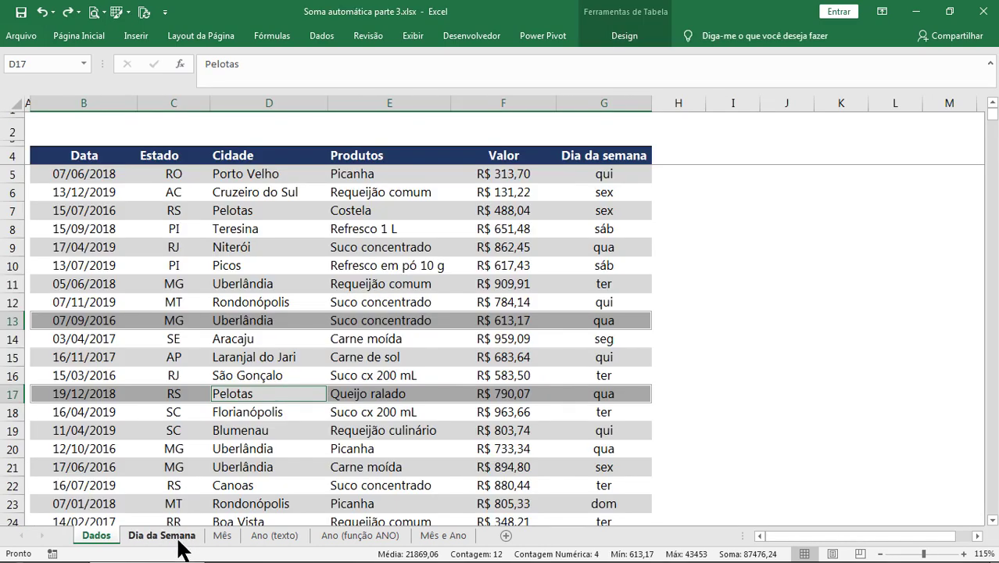
# Step: Wrap C3's weekday comparison in parentheses: =(TEXTO(tabVENDAS[Data];"ddd")=B3)
pyautogui.click(176, 538)
pyautogui.click(323, 189)
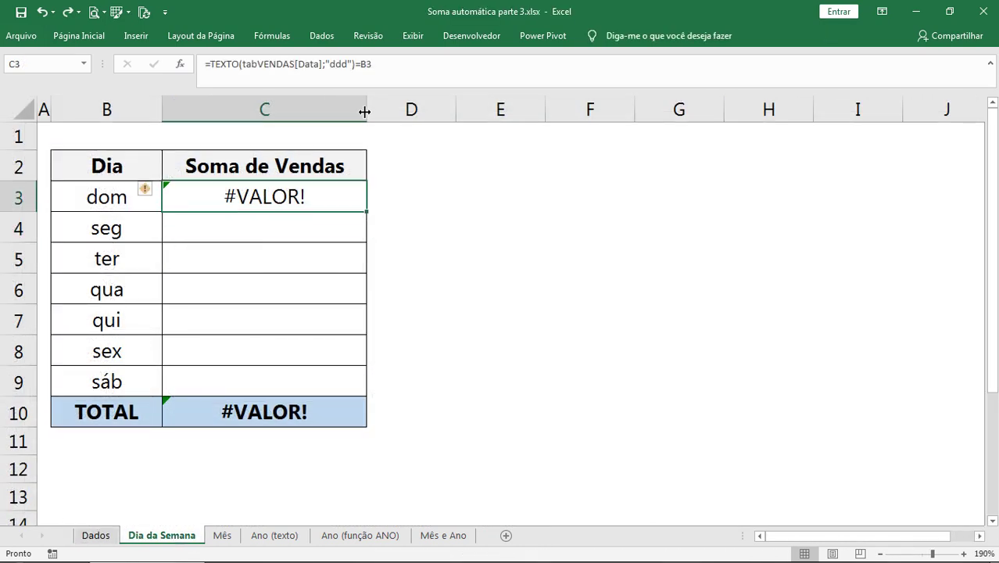
pyautogui.click(393, 64)
pyautogui.moveTo(393, 94); pyautogui.dragTo(341, 251)
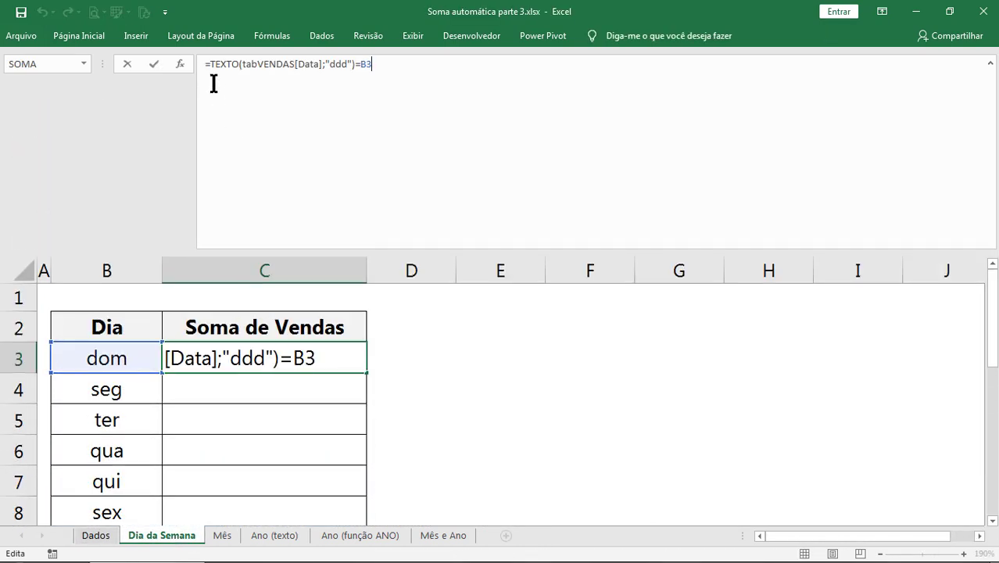
pyautogui.click(209, 71)
pyautogui.write('(')
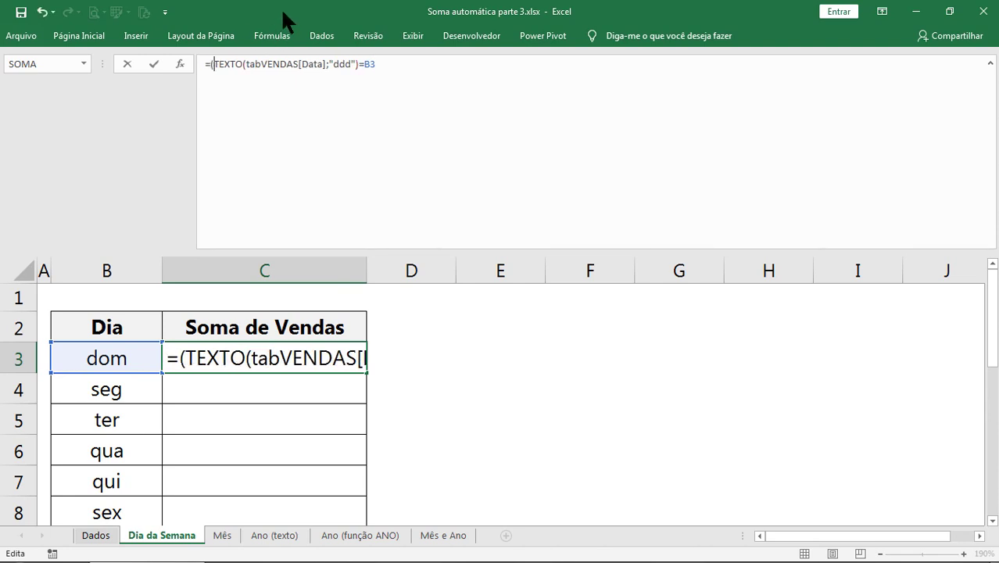
pyautogui.click(399, 66)
pyautogui.write(')')
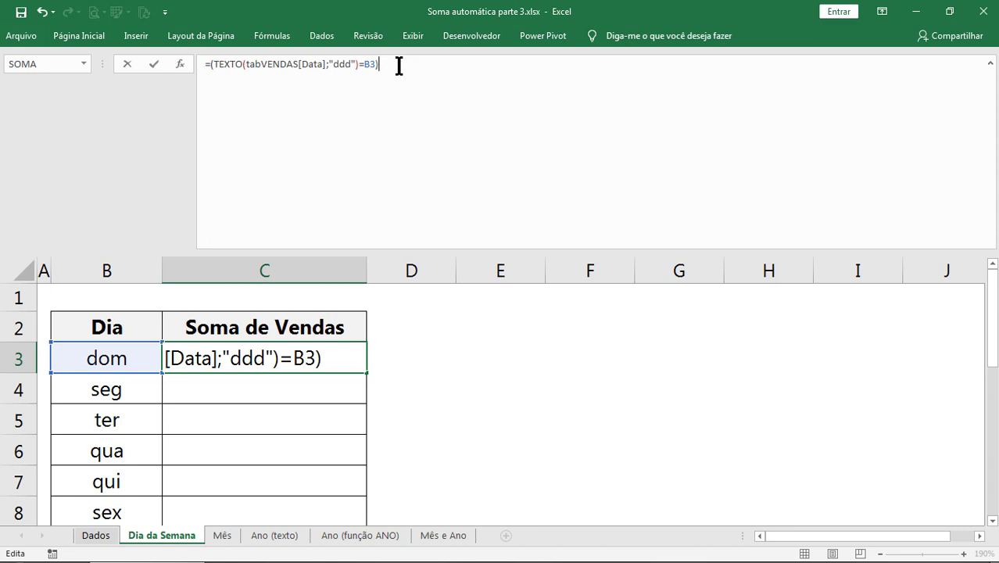
pyautogui.moveTo(210, 64); pyautogui.dragTo(377, 64)
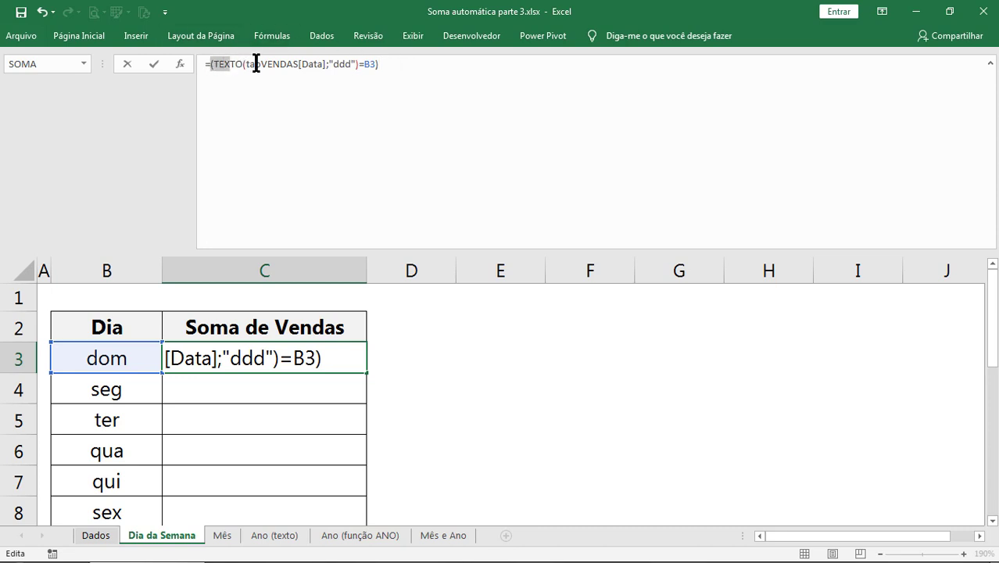
pyautogui.click(378, 63)
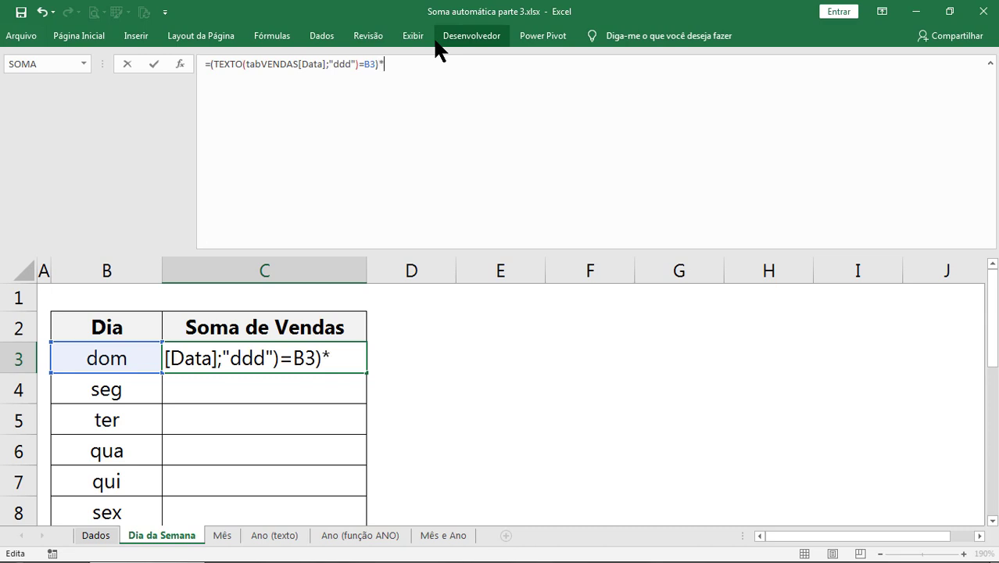
pyautogui.write('()')
pyautogui.press('BackSpace')
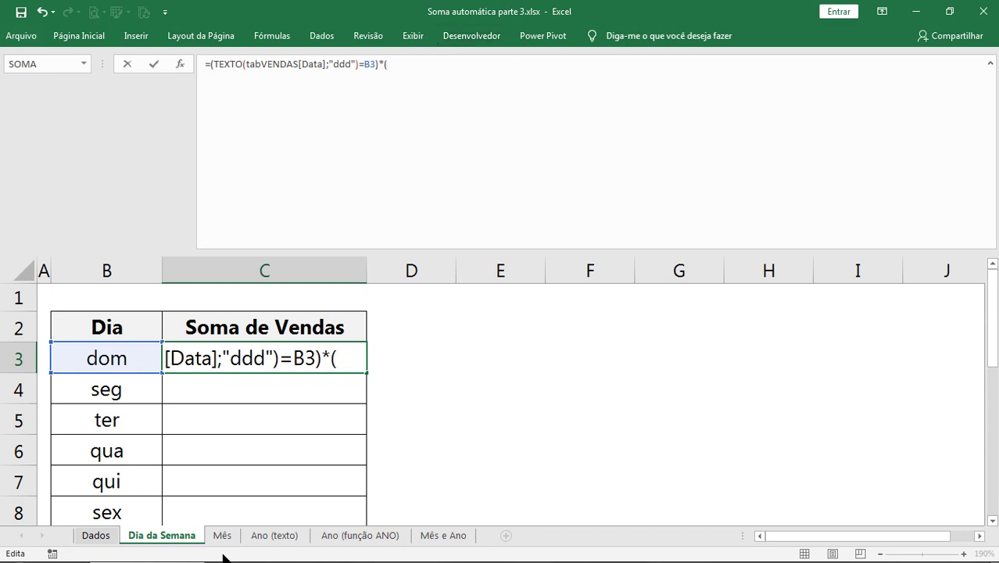
# Step: Multiply it by the tabVENDAS[Valor] column picked on Dados and preview the resulting array
pyautogui.click(94, 538)
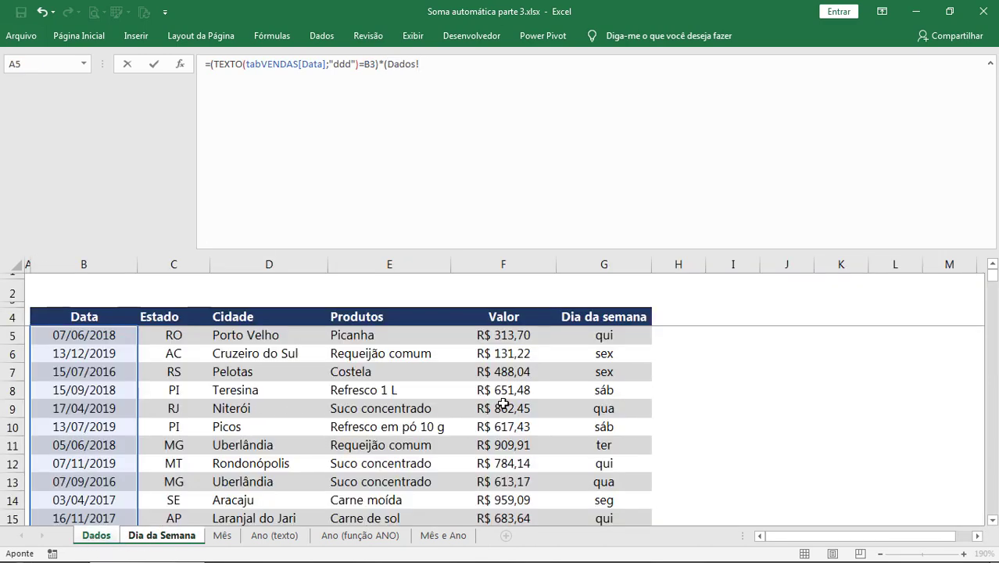
pyautogui.click(504, 405)
pyautogui.hotkey('ctrl', 'space')
pyautogui.write(')')
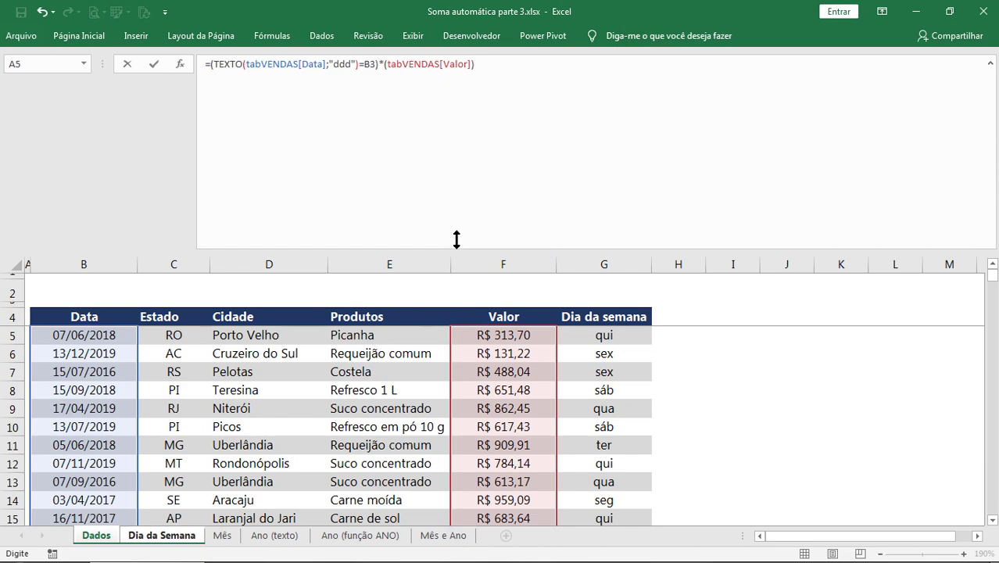
pyautogui.moveTo(456, 238); pyautogui.dragTo(457, 365)
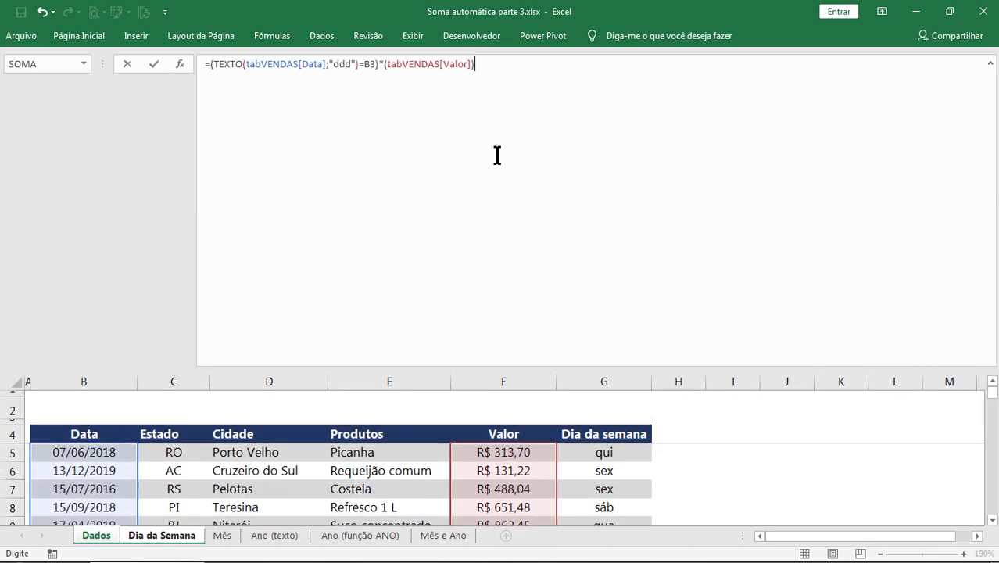
pyautogui.press('F9')
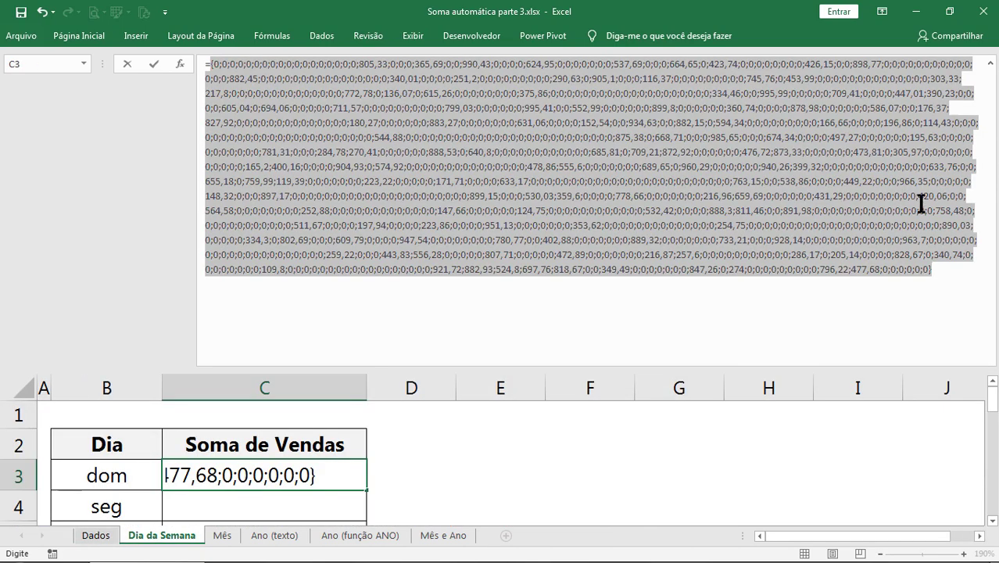
# Step: Inspect sale values such as 805,33 within C3's evaluated array
pyautogui.click(836, 164)
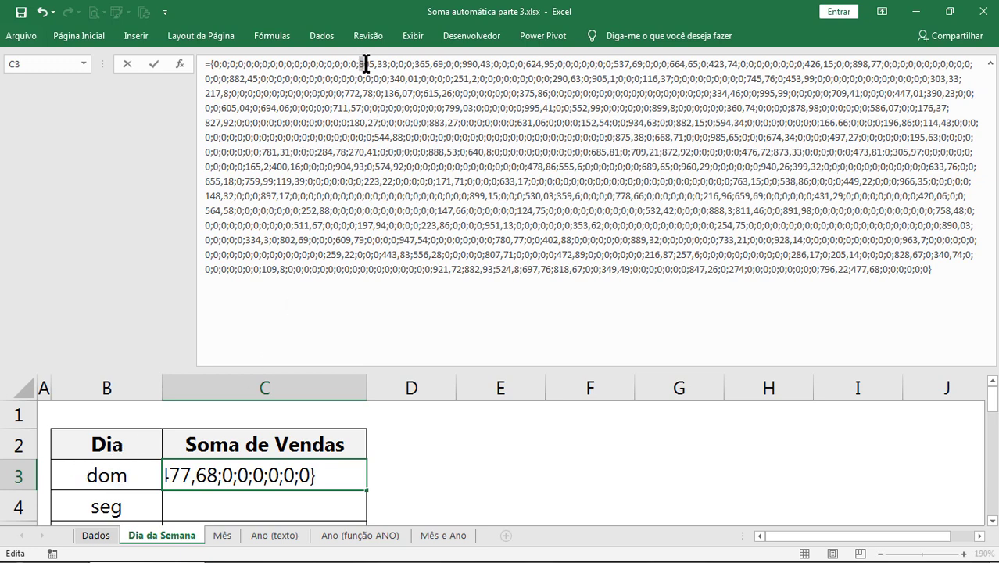
pyautogui.moveTo(359, 64)
pyautogui.mouseDown()
pyautogui.moveTo(389, 64)
pyautogui.moveTo(216, 64)
pyautogui.mouseUp()
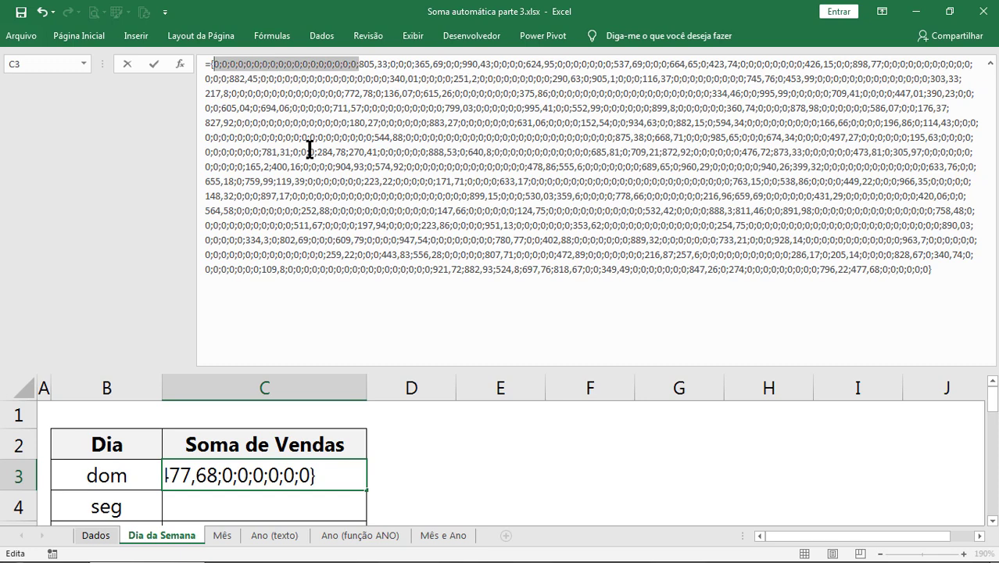
pyautogui.moveTo(358, 64); pyautogui.dragTo(385, 64)
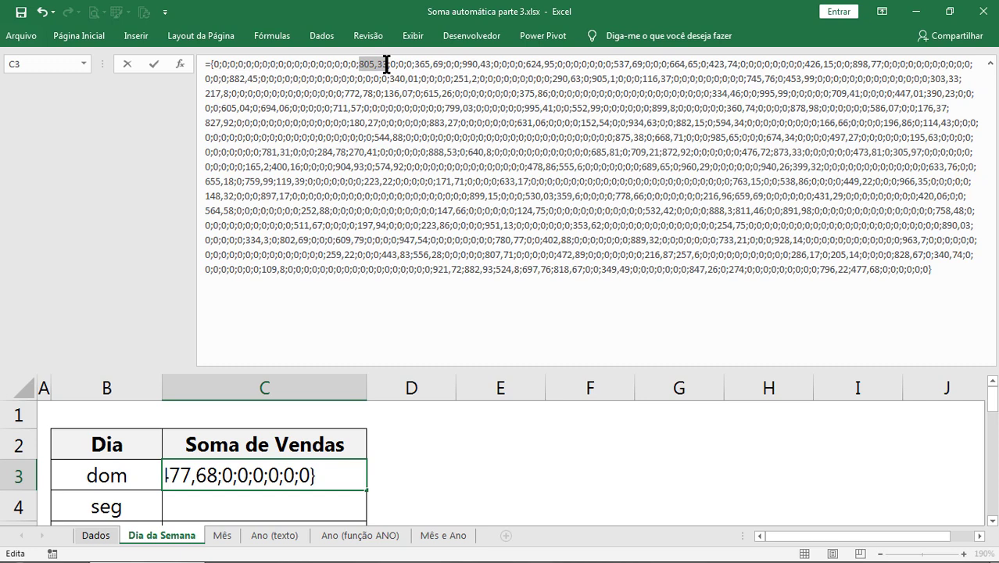
# Step: Rewrite C3 as =(TEXTO(tabVENDAS[Data];"ddd")=B3)*(tabVENDAS[Valor]) and commit it
pyautogui.press('Escape')
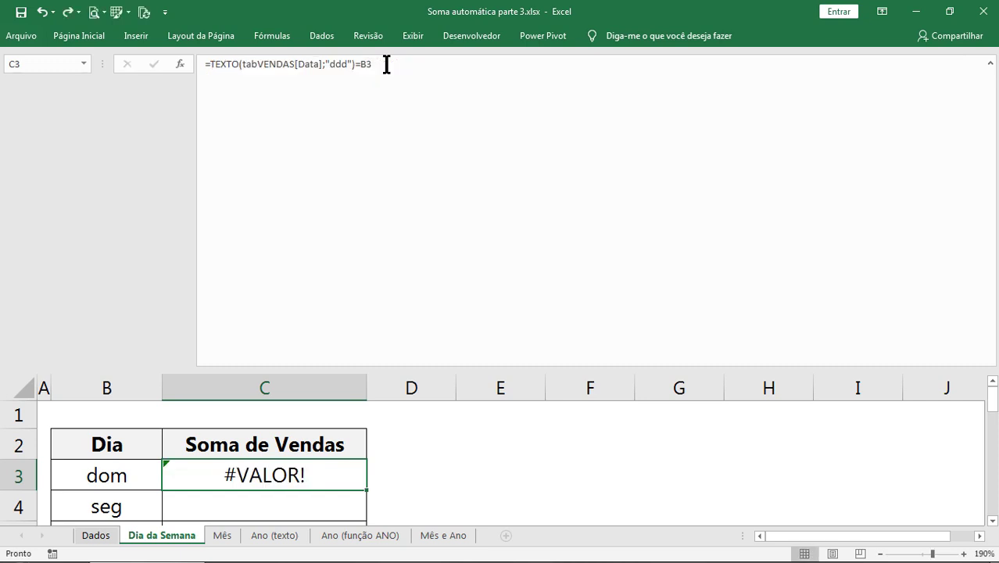
pyautogui.click(389, 66)
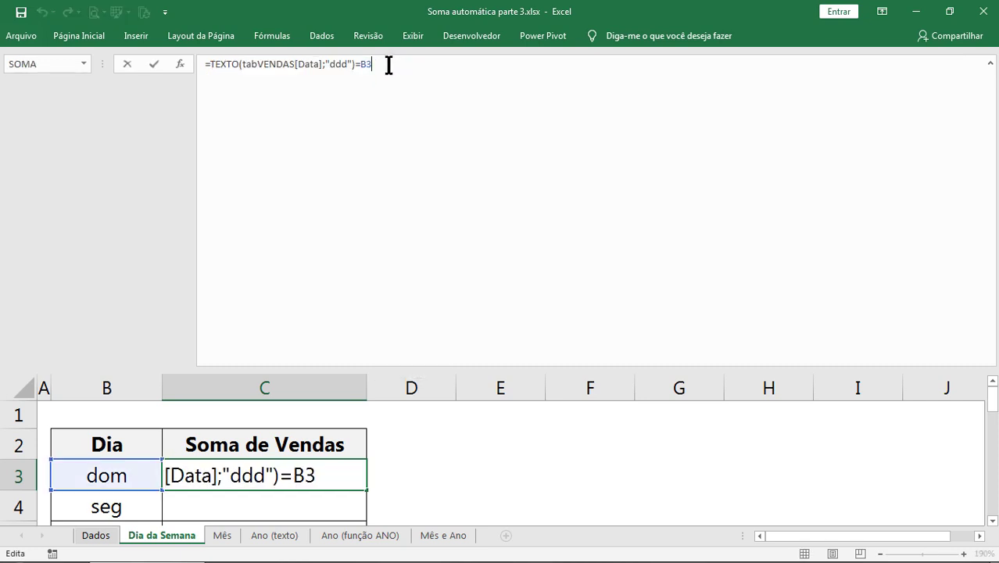
pyautogui.write(')')
pyautogui.click(210, 64)
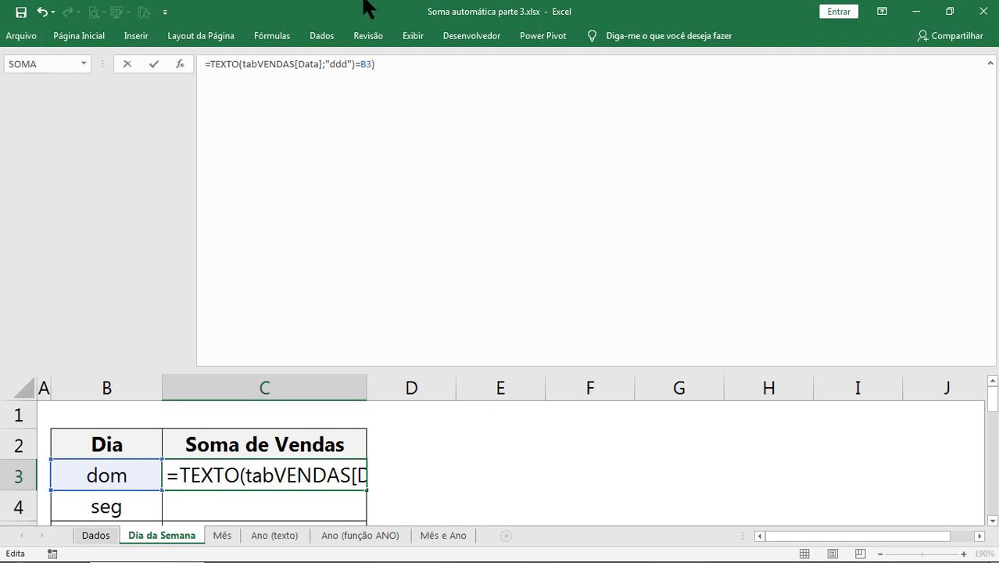
pyautogui.write('(')
pyautogui.click(394, 69)
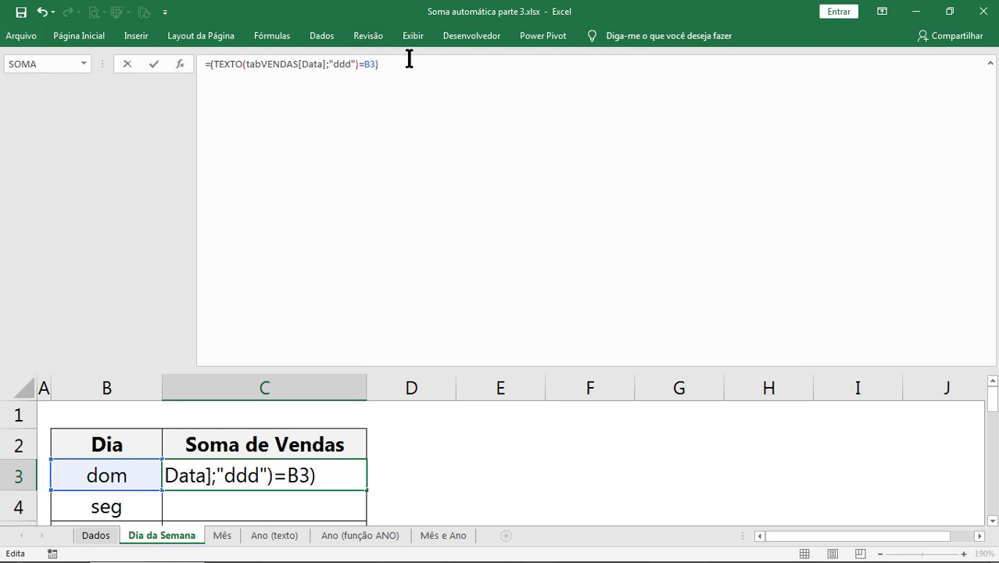
pyautogui.write('*(')
pyautogui.click(95, 536)
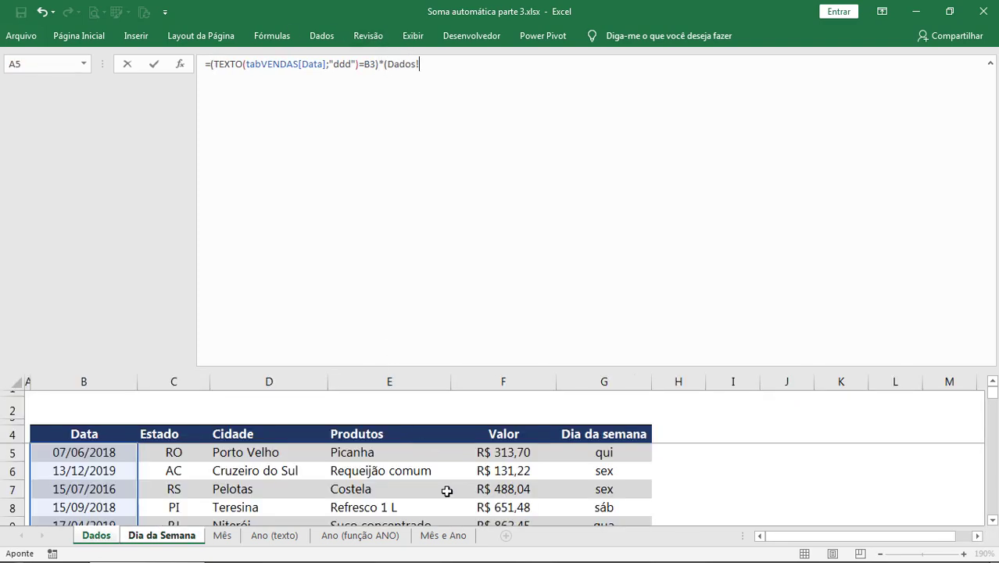
pyautogui.click(494, 485)
pyautogui.hotkey('ctrl', 'space')
pyautogui.write(')')
pyautogui.press('Return')
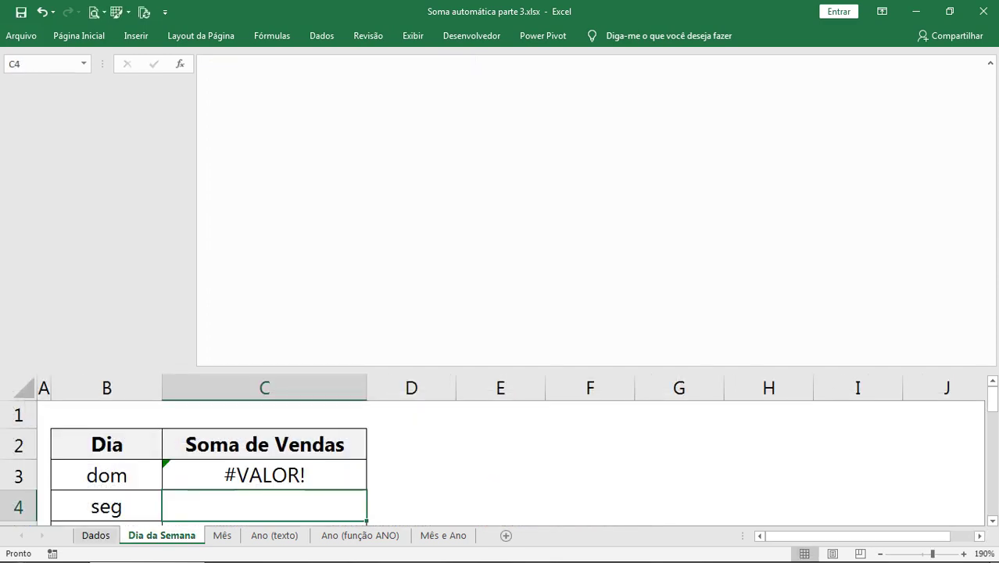
# Step: Re-evaluate C3 to spot the 805,33 sale value, then restore the formula
pyautogui.click(235, 477)
pyautogui.click(495, 64)
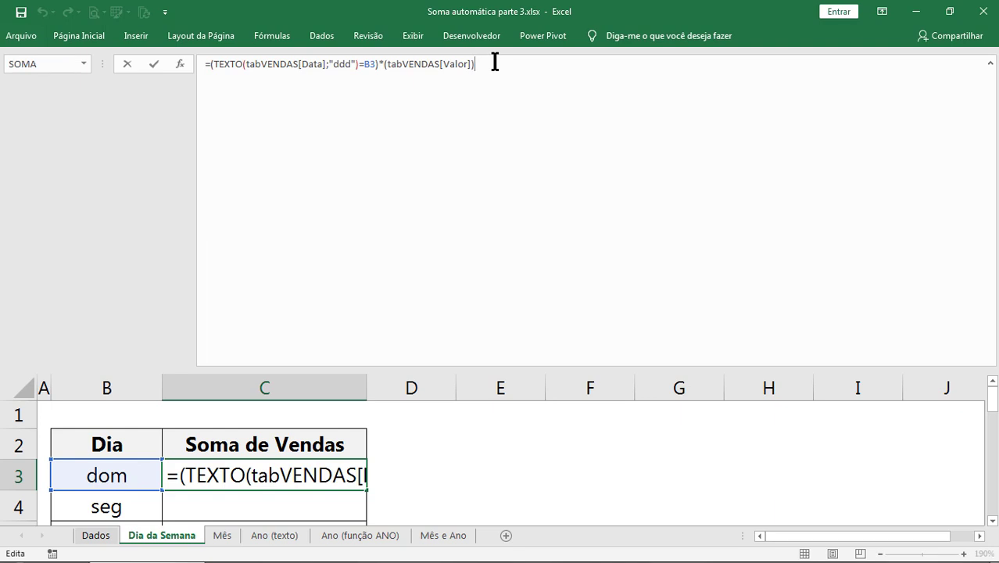
pyautogui.press('F9')
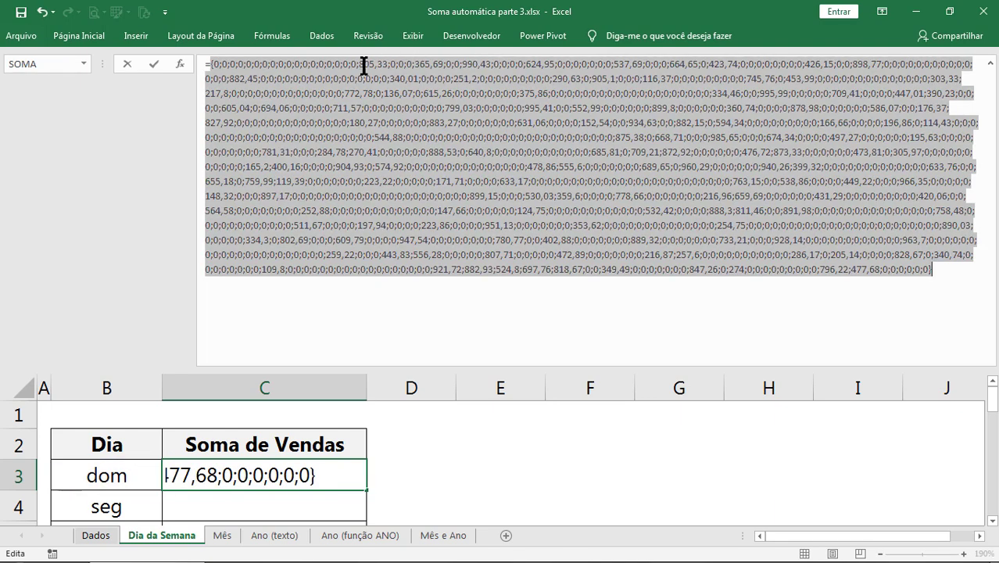
pyautogui.doubleClick(363, 65)
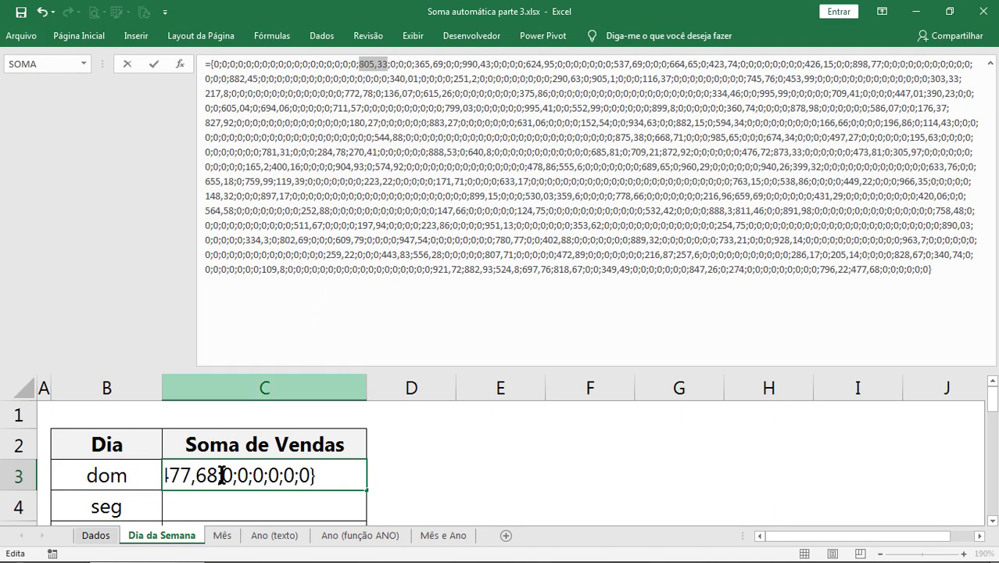
pyautogui.press('Escape')
pyautogui.click(97, 535)
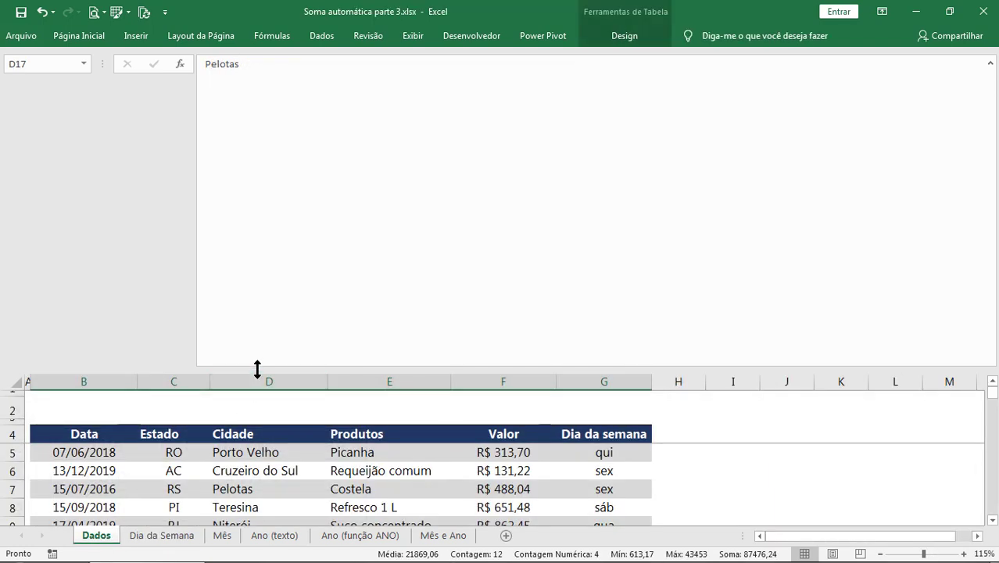
# Step: Filter the Dados sales table's Dia da semana column to dom only
pyautogui.moveTo(258, 368); pyautogui.dragTo(267, 191)
pyautogui.click(420, 320)
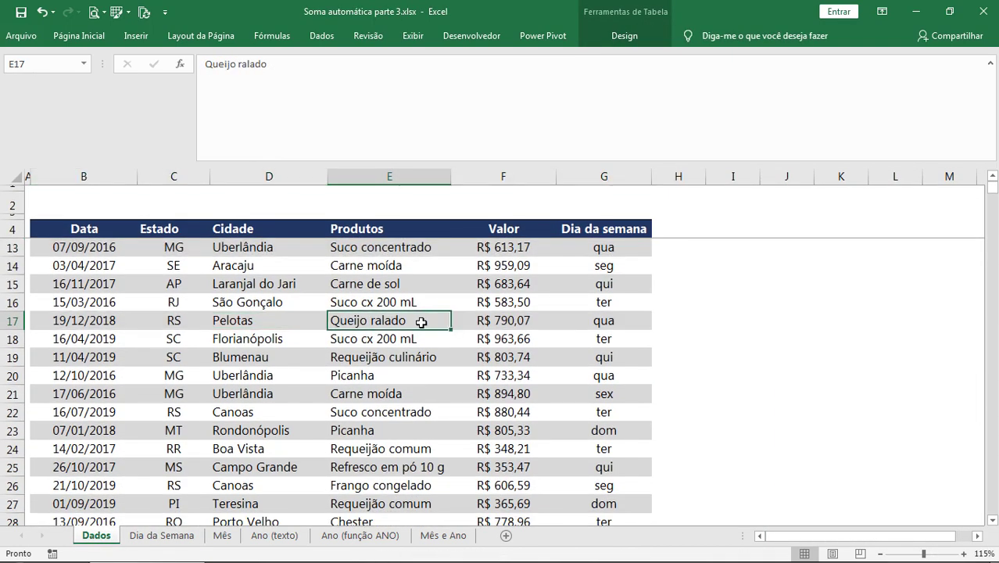
pyautogui.hotkey('ctrl', 'shift', 'l')
pyautogui.hotkey('ctrl', 'Up')
pyautogui.press('Right')
pyautogui.press('Right')
pyautogui.press('Down')
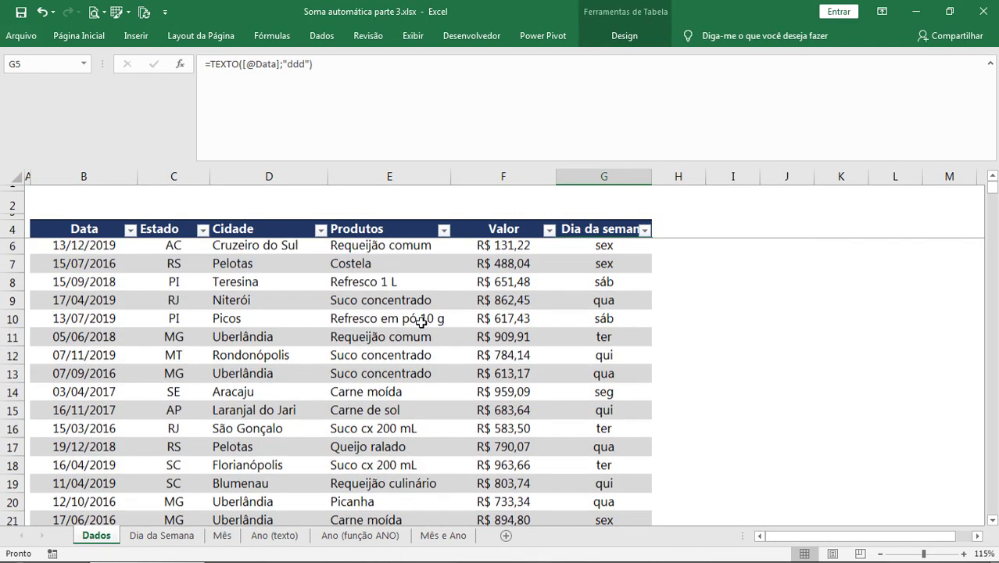
pyautogui.click(643, 231)
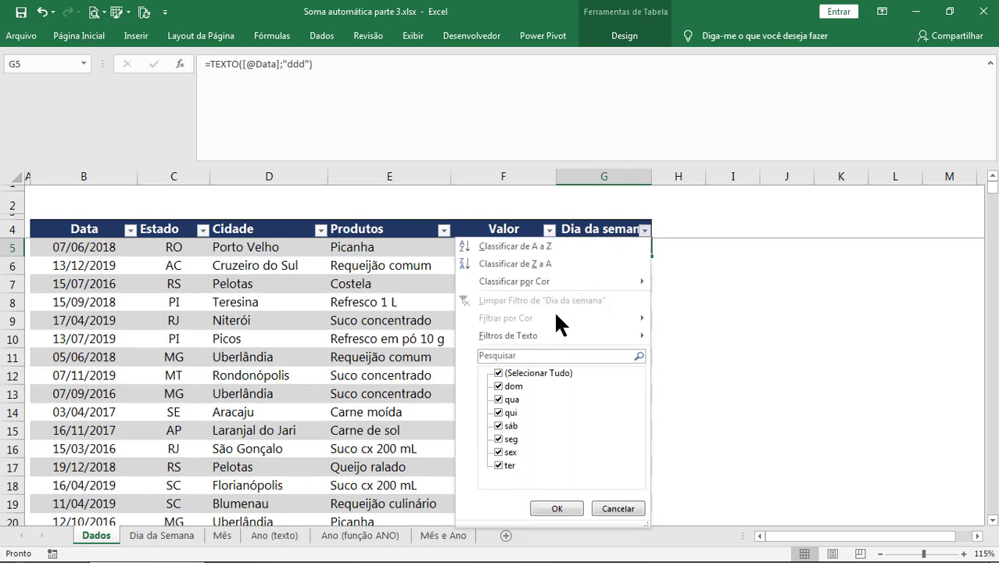
pyautogui.click(531, 373)
pyautogui.click(513, 386)
pyautogui.click(556, 508)
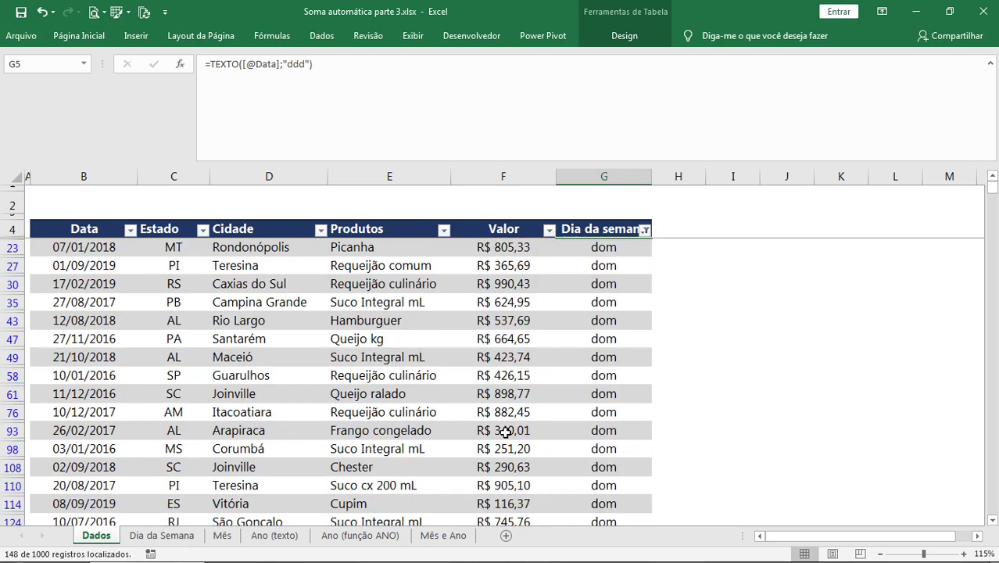
# Step: Review the Sunday Valor entries from 805,33 down to the last Sunday sale
pyautogui.click(516, 249)
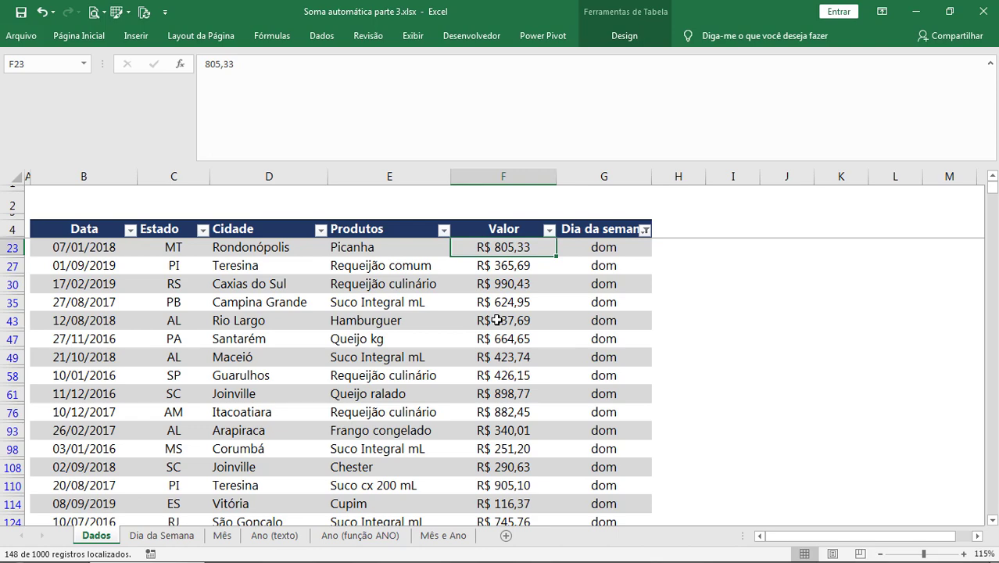
pyautogui.scroll(-3, 531, 311)
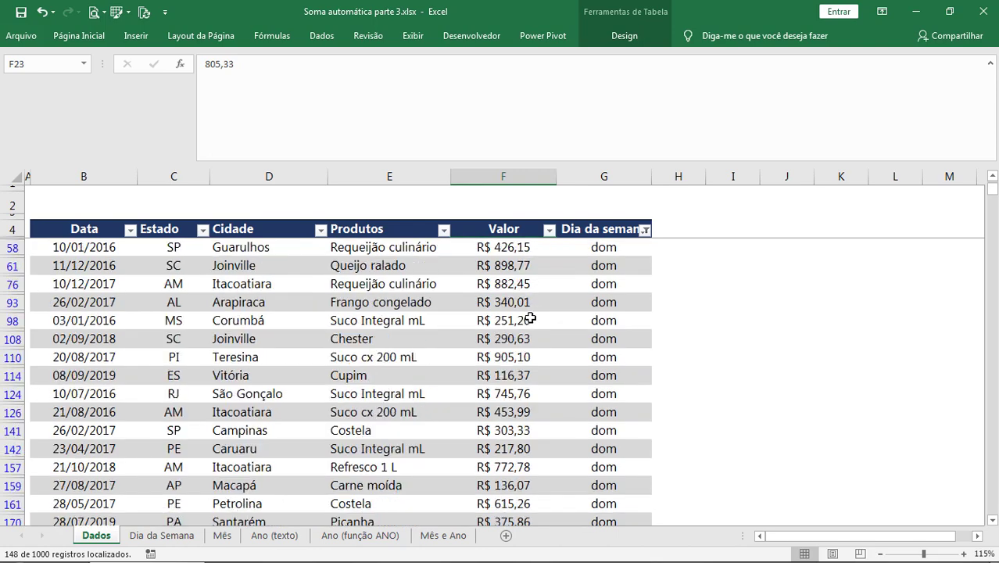
pyautogui.scroll(-3, 527, 316)
pyautogui.click(507, 326)
pyautogui.hotkey('ctrl', 'Down')
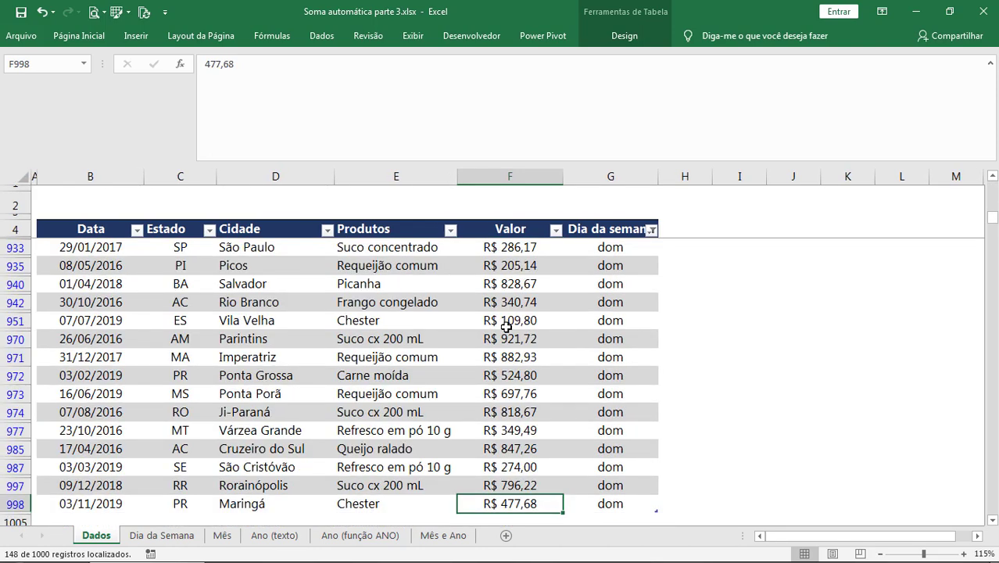
pyautogui.scroll(-3, 512, 332)
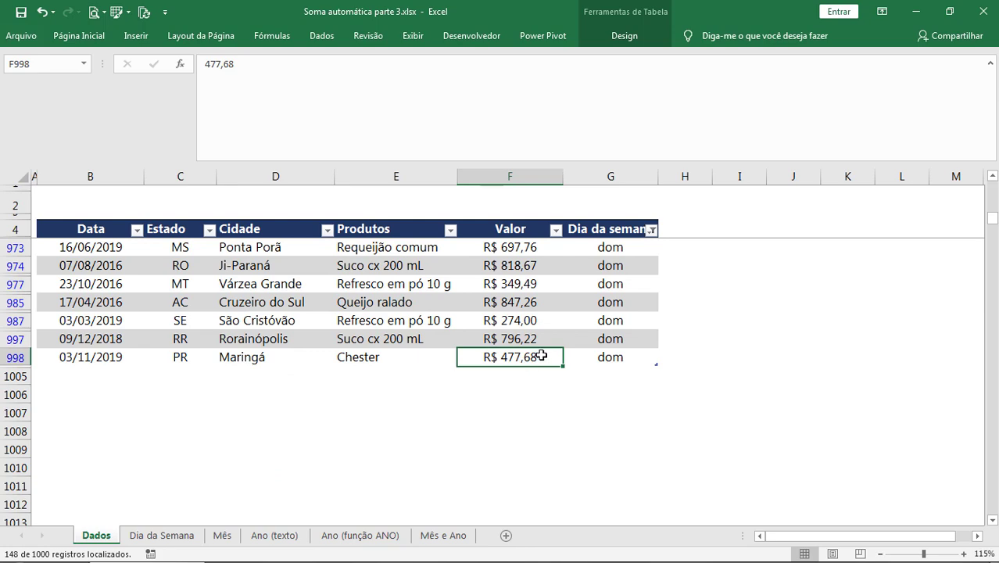
pyautogui.click(161, 535)
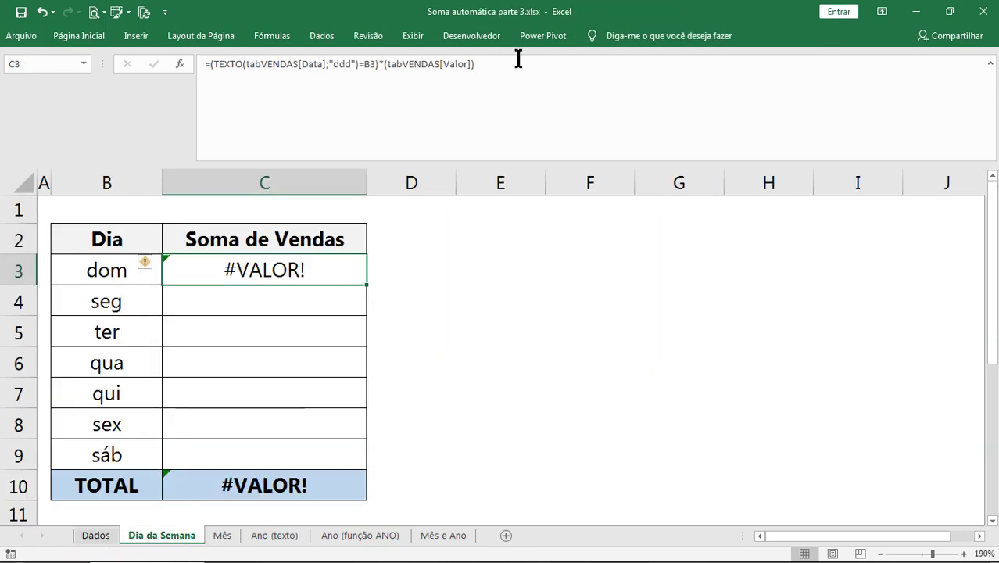
# Step: Evaluate C3's formula and inspect values like 477,68 and the zeros after it
pyautogui.click(517, 59)
pyautogui.press('F9')
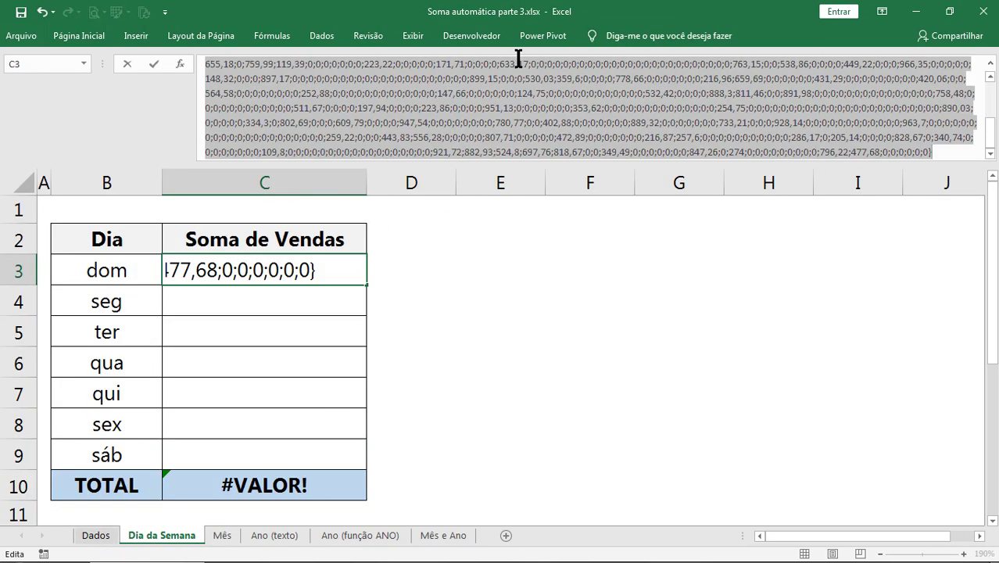
pyautogui.moveTo(536, 161); pyautogui.dragTo(493, 355)
pyautogui.click(867, 269)
pyautogui.moveTo(850, 270); pyautogui.dragTo(877, 268)
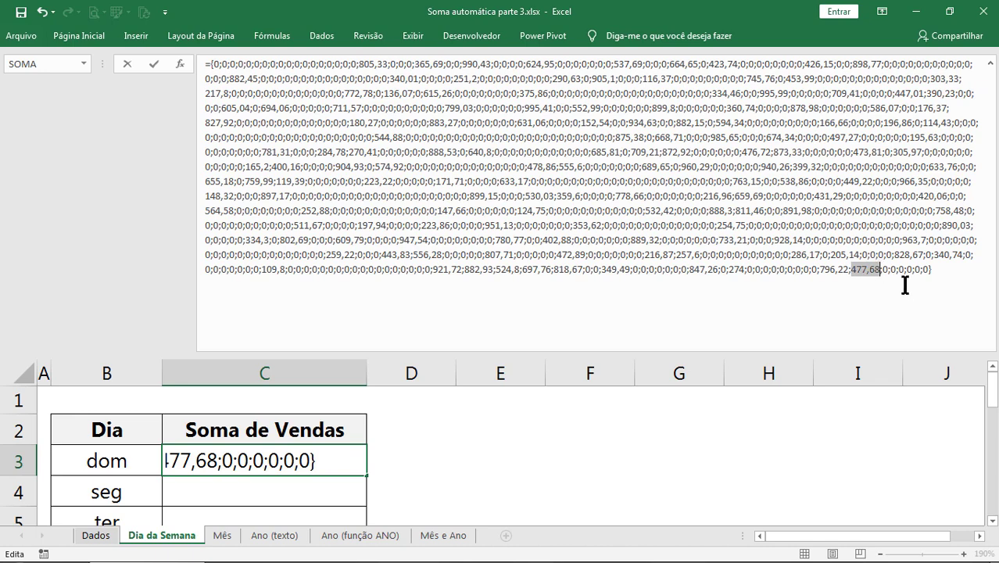
pyautogui.moveTo(881, 269); pyautogui.dragTo(927, 271)
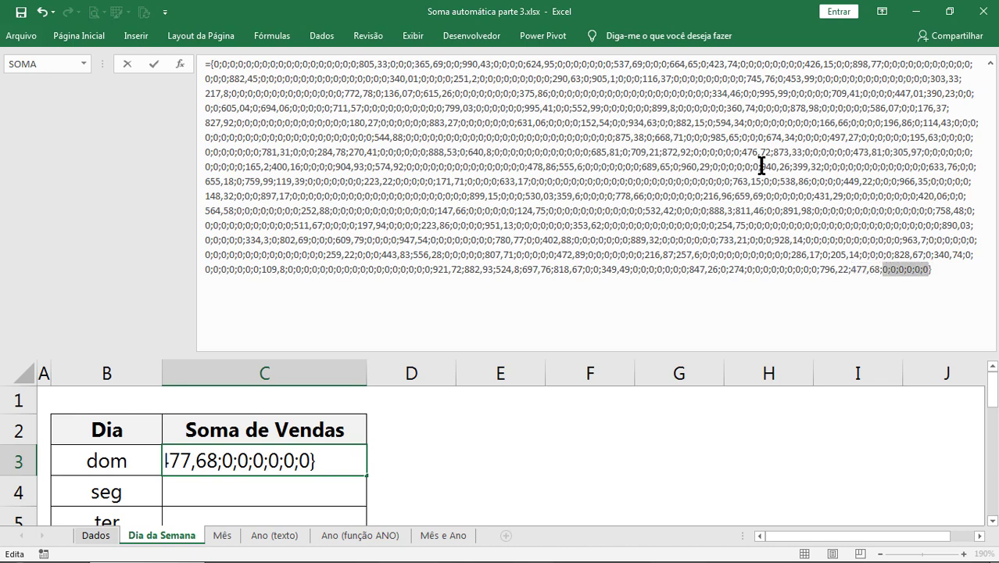
pyautogui.press('Escape')
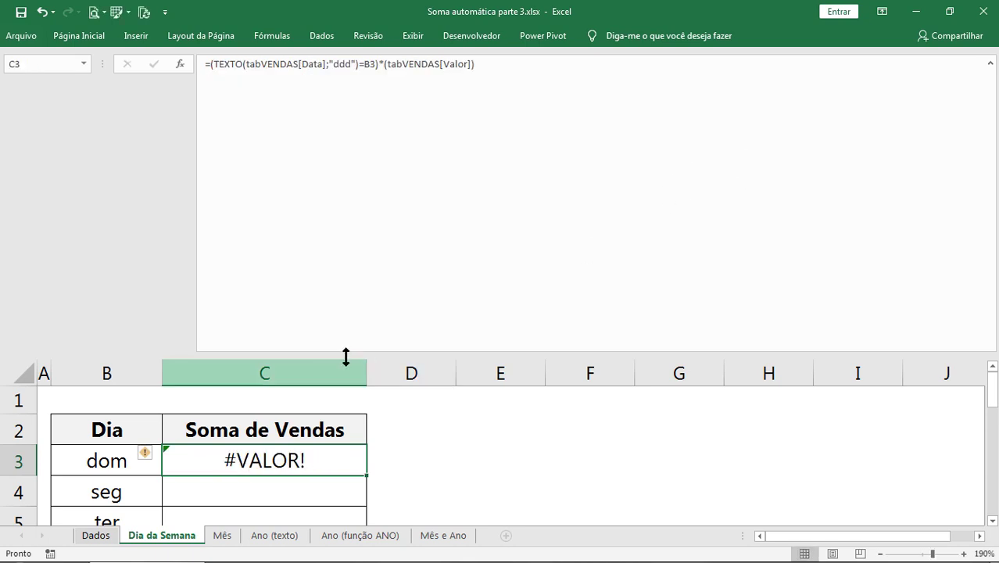
# Step: Delete C3's formula body, leaving only the equals sign
pyautogui.click(350, 90)
pyautogui.moveTo(506, 71); pyautogui.dragTo(204, 76)
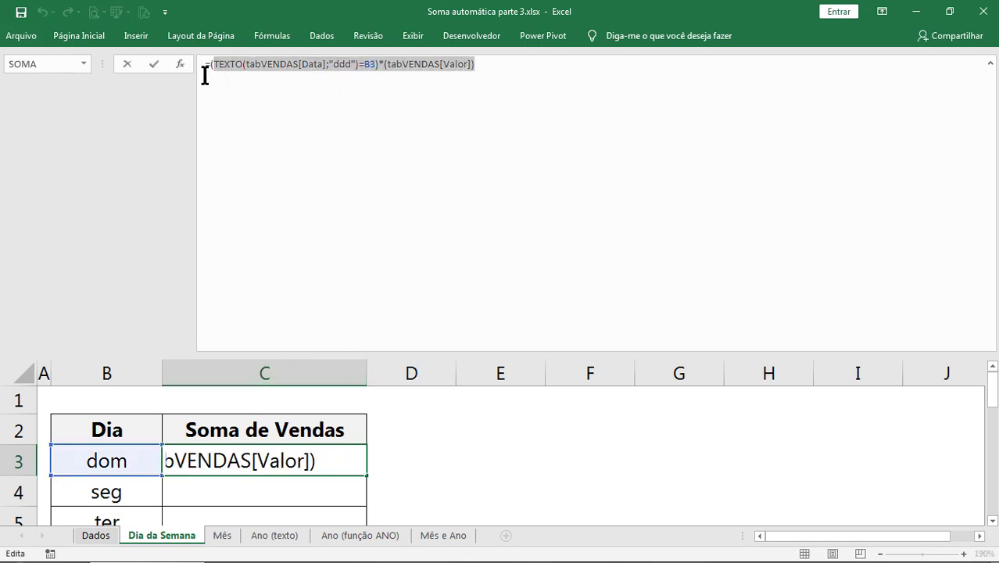
pyautogui.press('BackSpace')
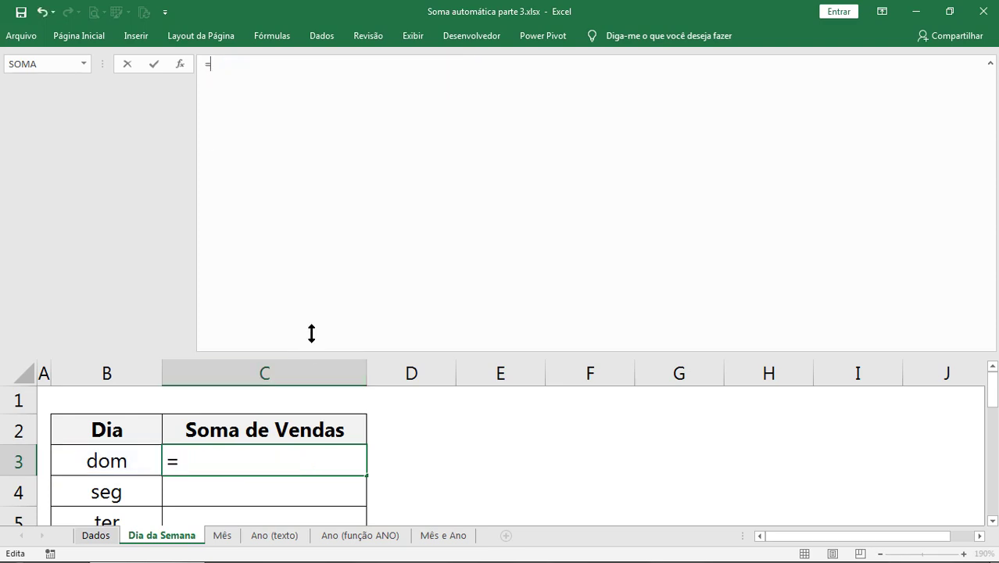
# Step: Enter =SOMARPRODUTO((TEXTO(tabVENDAS[Data];"ddd")=B3)*(tabVENDAS[Valor])) in C3
pyautogui.moveTo(310, 349); pyautogui.dragTo(330, 71)
pyautogui.write('soma')
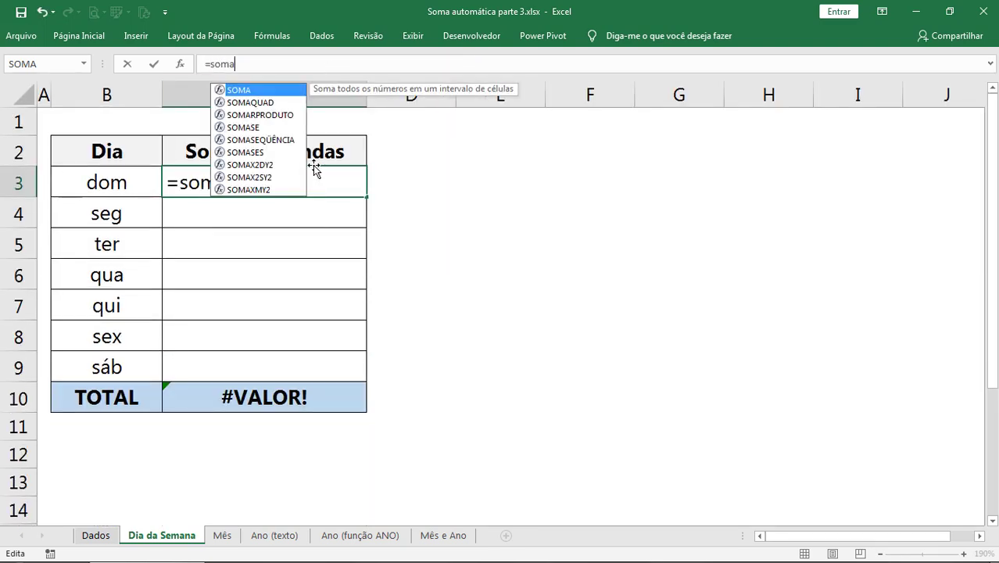
pyautogui.press('Down')
pyautogui.press('Down')
pyautogui.press('Tab')
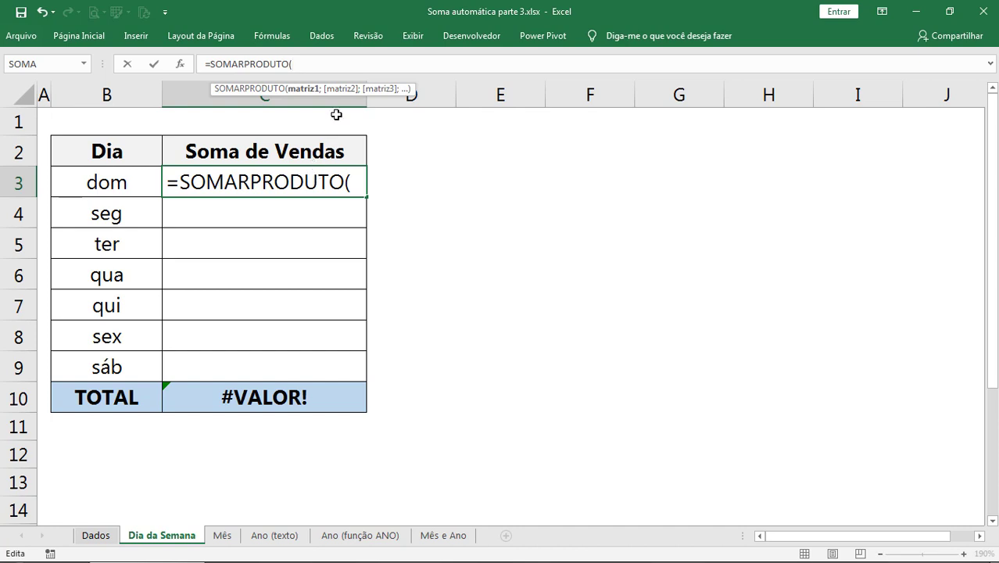
pyautogui.write('(TEXTO(tabVENDAS[Data];"ddd")=B3)*(tabVENDAS[Valor])')
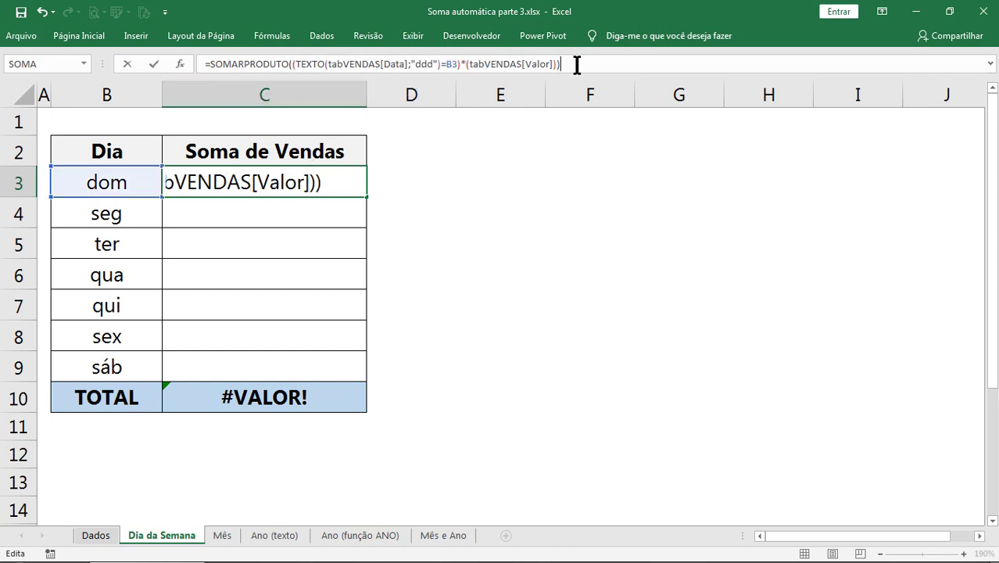
pyautogui.press('Return')
# Step: Fill the formula down C3:C9 and check the TOTAL of R$ 540.922,46
pyautogui.press('Up')
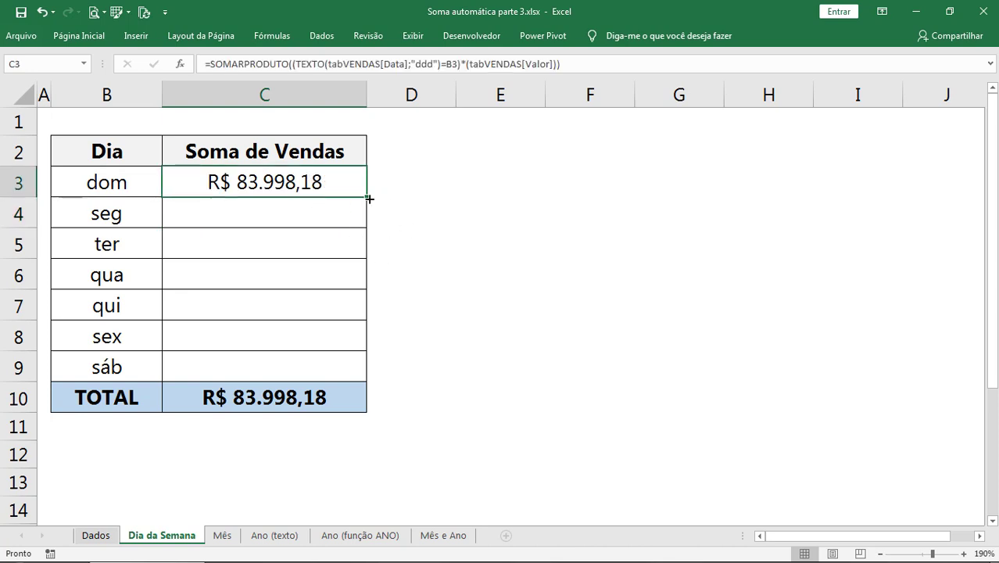
pyautogui.moveTo(366, 197); pyautogui.dragTo(319, 368)
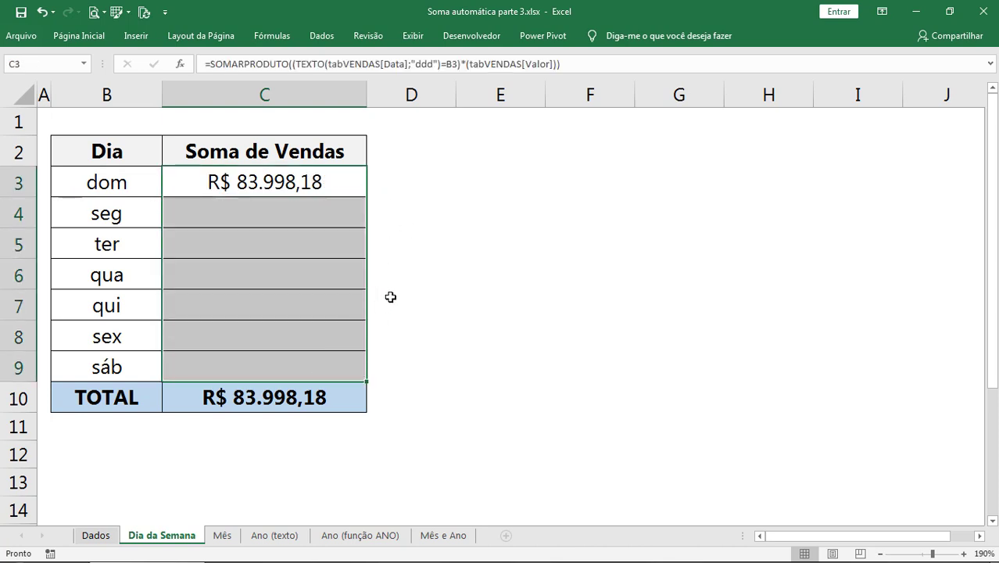
pyautogui.moveTo(326, 178); pyautogui.dragTo(288, 371)
pyautogui.hotkey('ctrl', 'd')
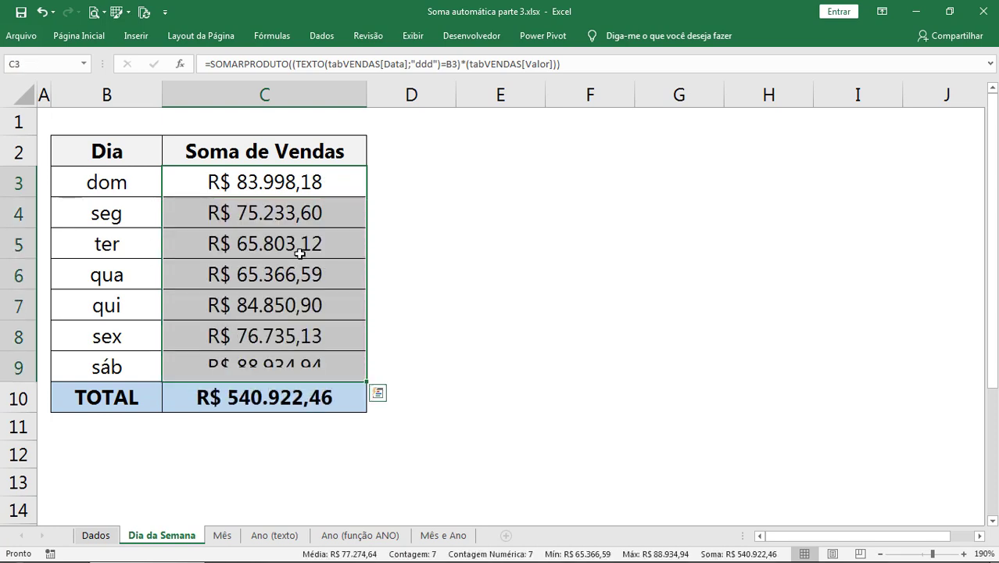
pyautogui.click(297, 403)
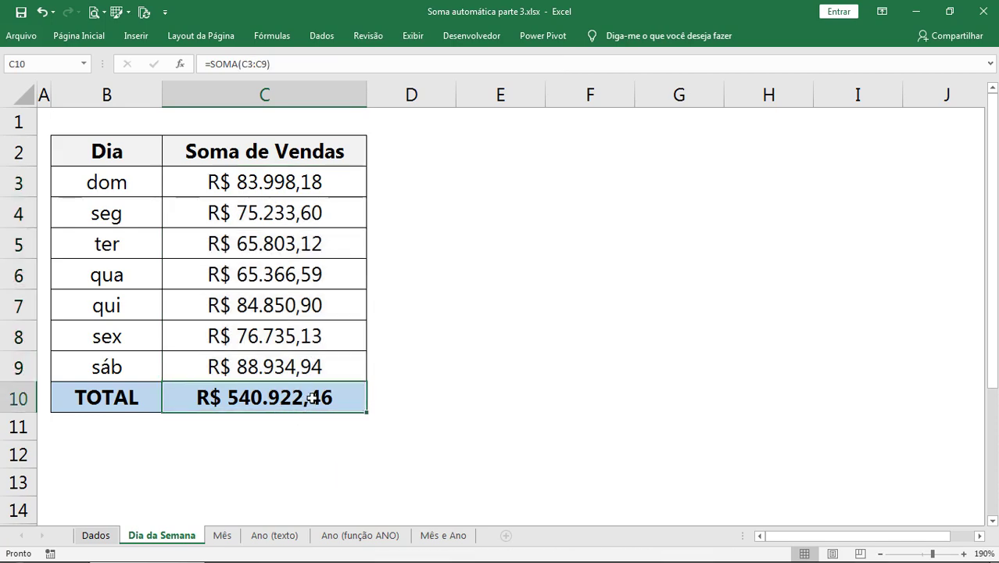
# Step: Clear the filter on the Dados sales table
pyautogui.click(101, 537)
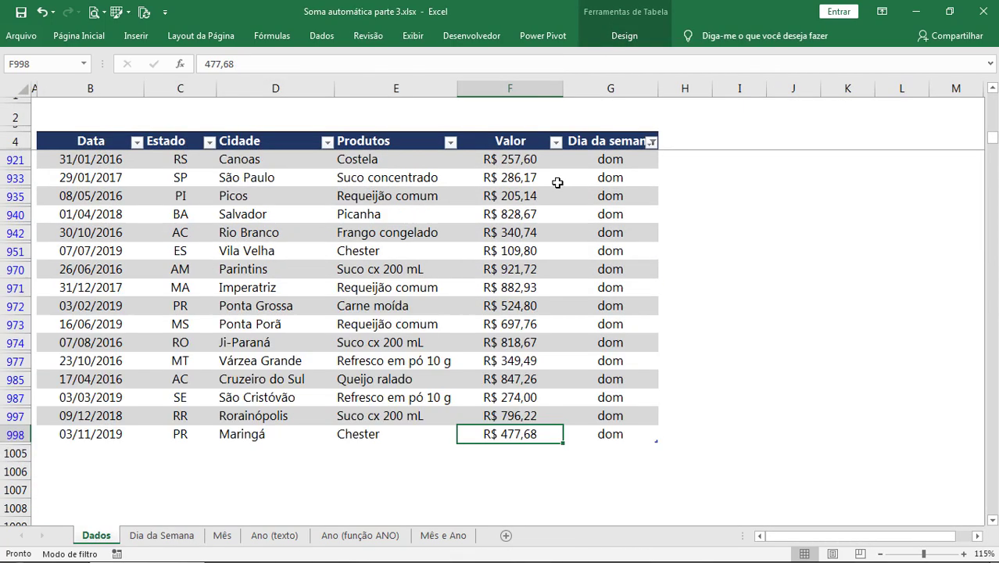
pyautogui.scroll(1, 451, 175)
pyautogui.click(451, 175)
pyautogui.hotkey('ctrl', 'shift', 'l')
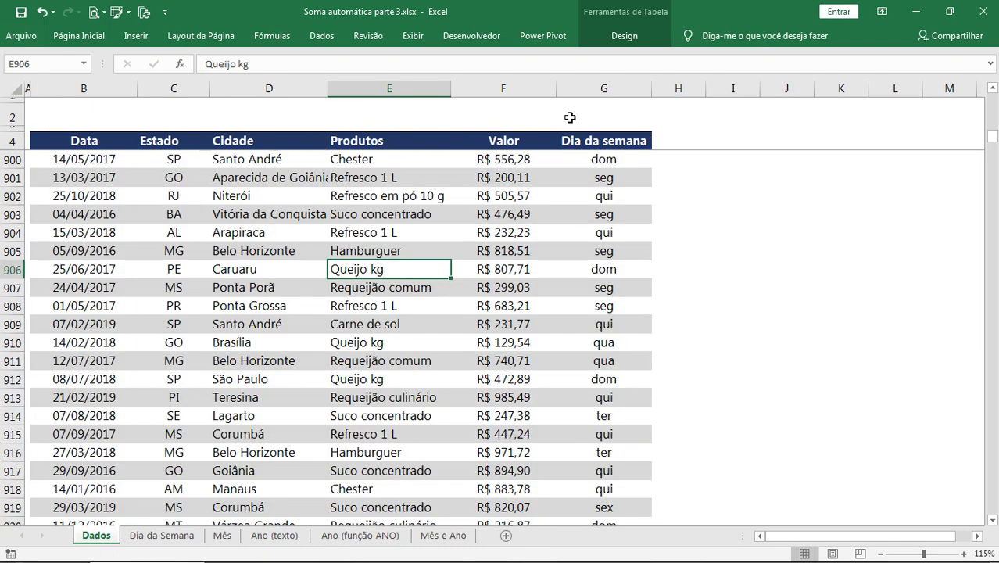
# Step: Enter =SUBTOTAL(9;tabVENDAS[Valor]) in G2 above the table
pyautogui.click(570, 116)
pyautogui.scroll(4, 632, 238)
pyautogui.write('=subt')
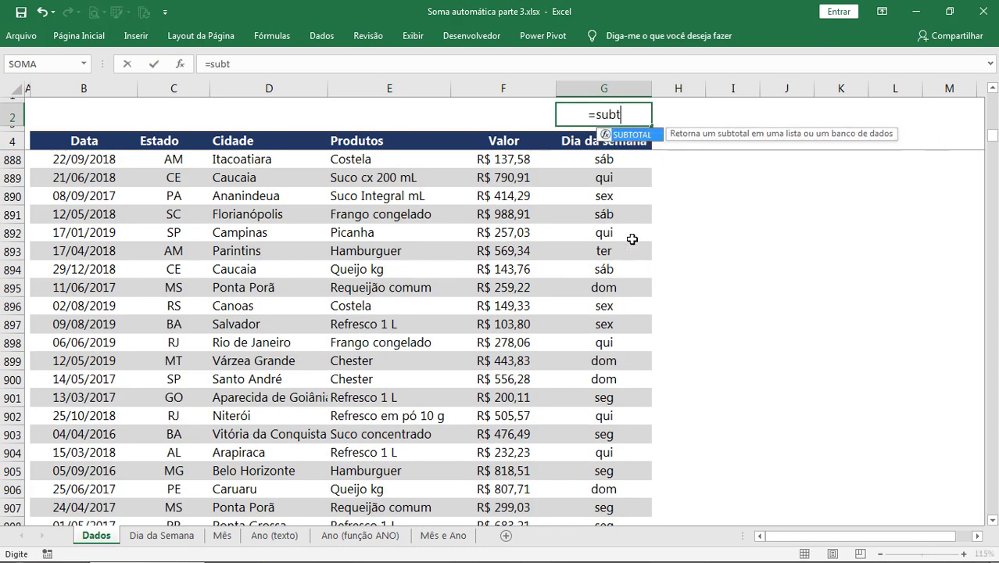
pyautogui.press('Tab')
pyautogui.write('9')
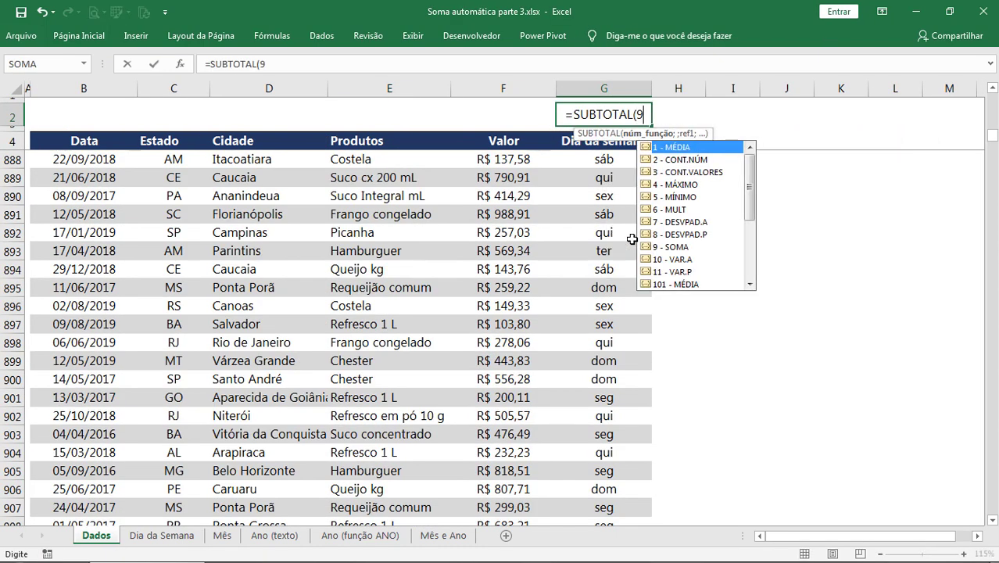
pyautogui.write(';')
pyautogui.click(610, 312)
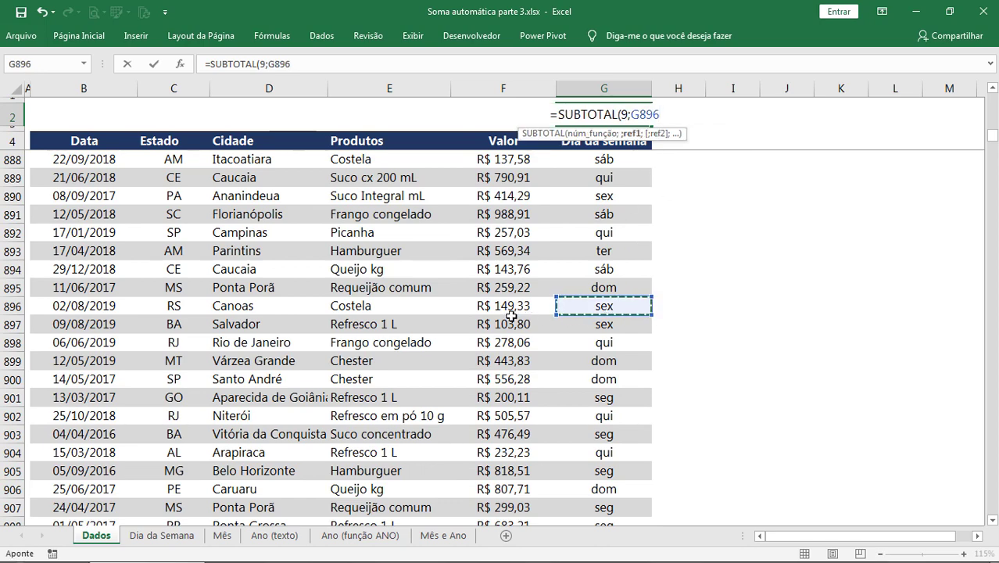
pyautogui.press('Down')
pyautogui.press('Left')
pyautogui.hotkey('ctrl', 'space')
pyautogui.write(')')
pyautogui.press('Return')
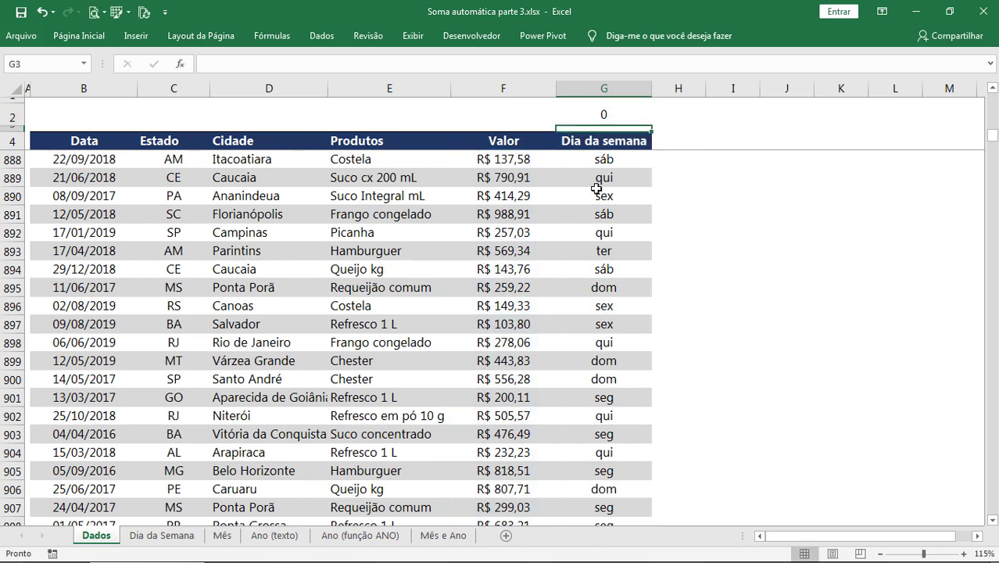
# Step: Move the subtotal into F2 above the Valor column, showing R$ 540.922,46
pyautogui.press('Up')
pyautogui.hotkey('ctrl', 'c')
pyautogui.press('Left')
pyautogui.press('Return')
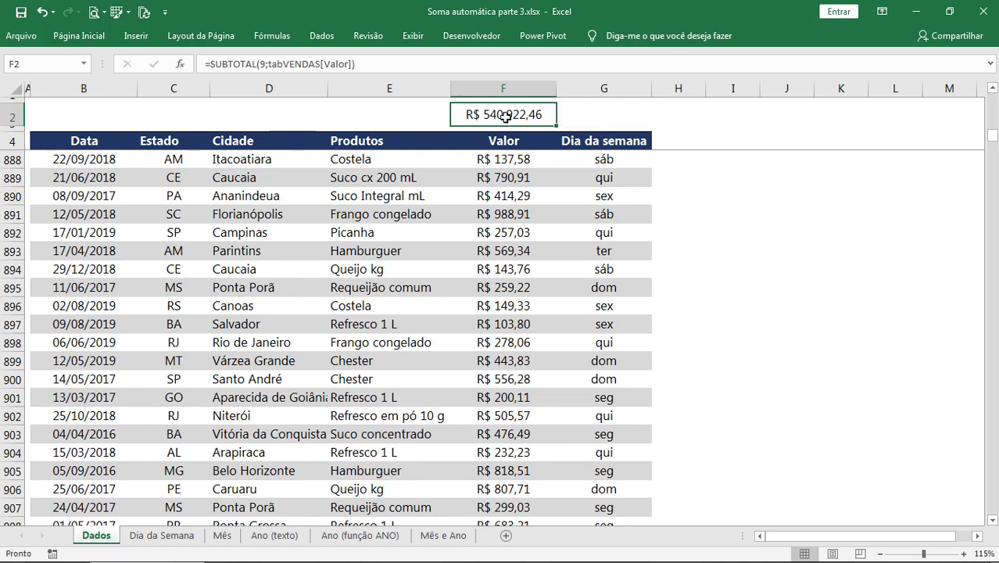
# Step: Back on Dia da Semana, select the qua sales sum and its row
pyautogui.click(160, 536)
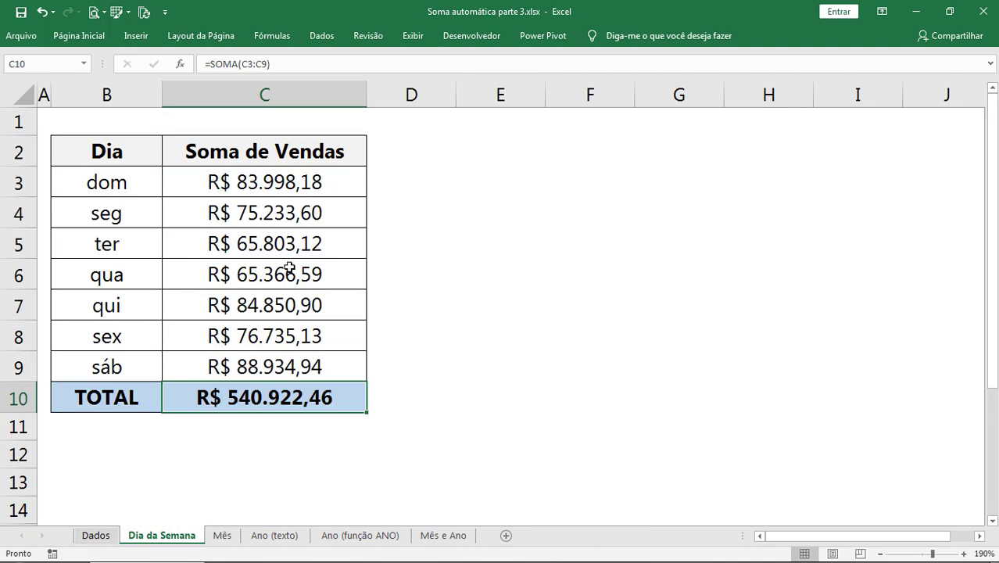
pyautogui.click(286, 265)
pyautogui.click(24, 275)
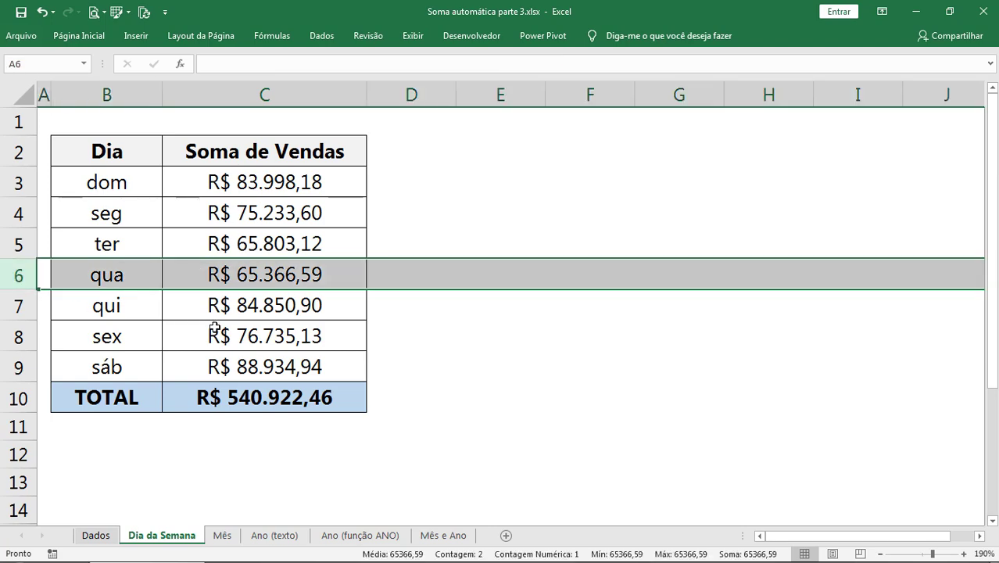
# Step: Select the ter sum in C5, then filter the Dados Dia da semana column to ter only
pyautogui.click(24, 244)
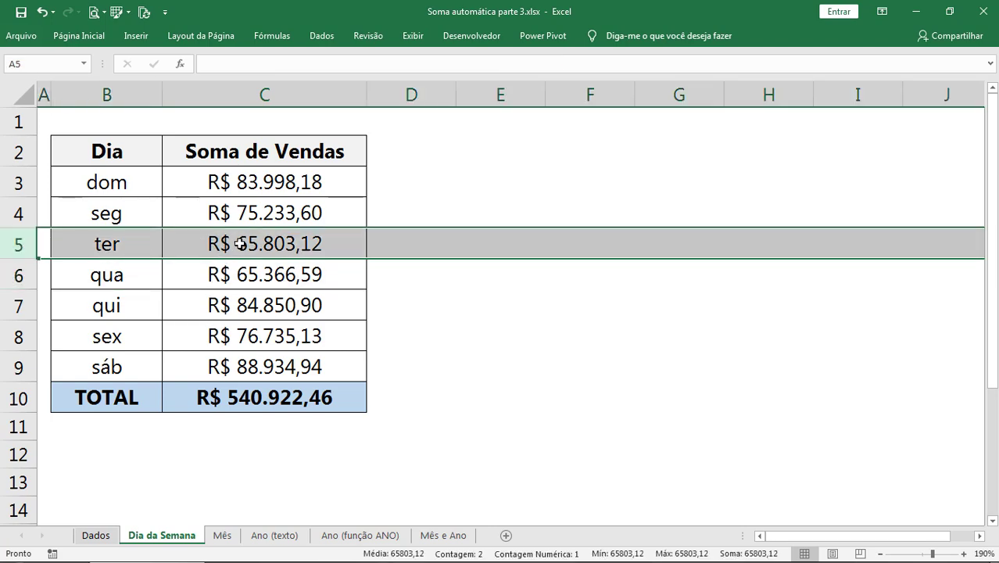
pyautogui.click(240, 244)
pyautogui.click(102, 535)
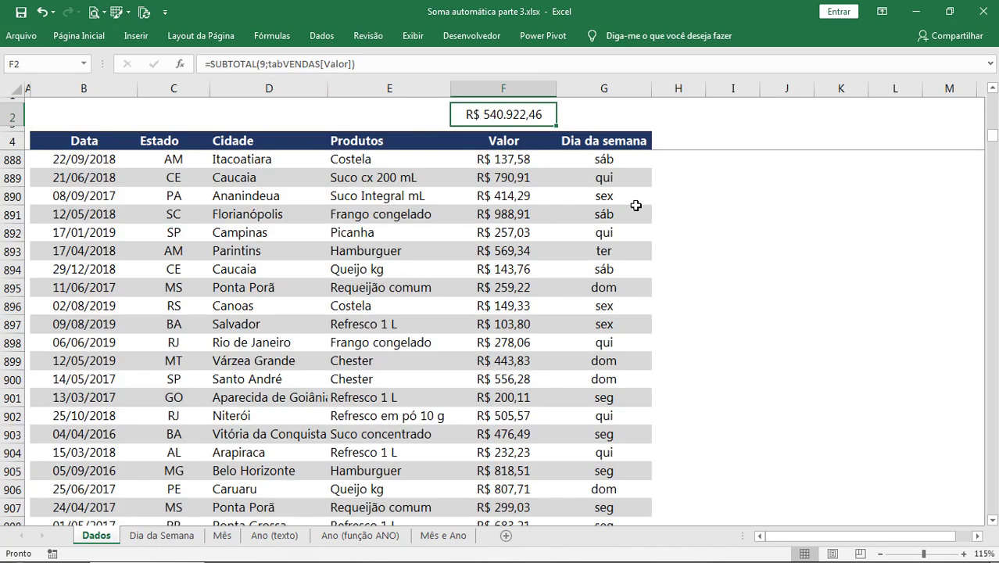
pyautogui.click(589, 161)
pyautogui.hotkey('ctrl', 'shift', 'l')
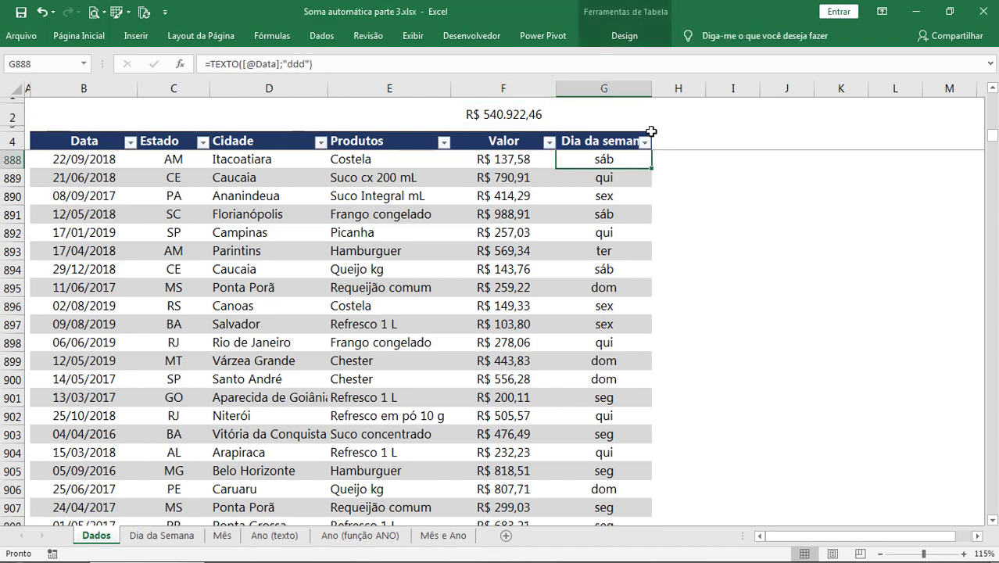
pyautogui.click(643, 141)
pyautogui.click(539, 286)
pyautogui.click(510, 364)
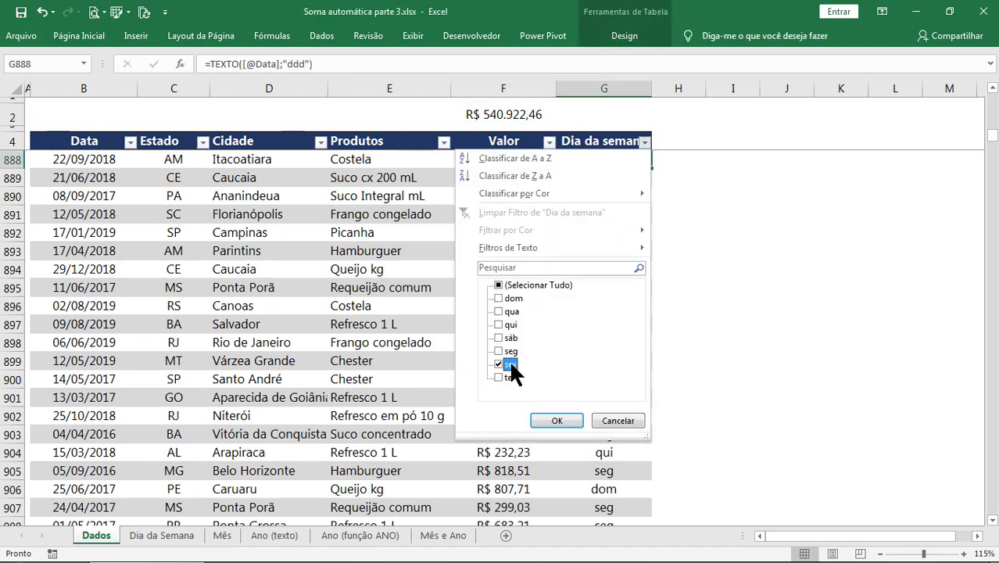
pyautogui.click(556, 420)
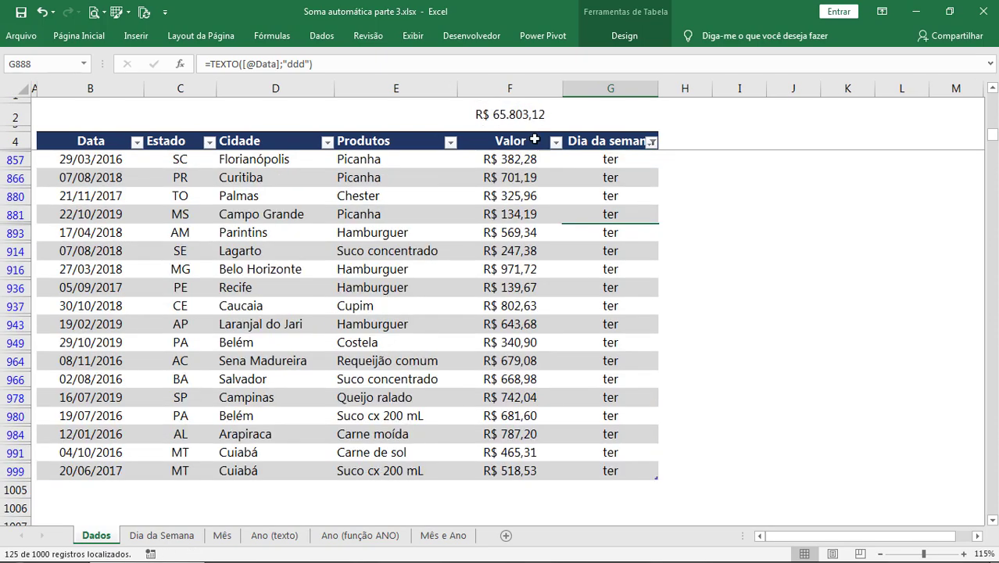
pyautogui.click(526, 116)
# Step: Compare the ter subtotal with R$ 65.803,12, undo the filter, and view the Mês sheet
pyautogui.scroll(2, 625, 177)
pyautogui.click(621, 173)
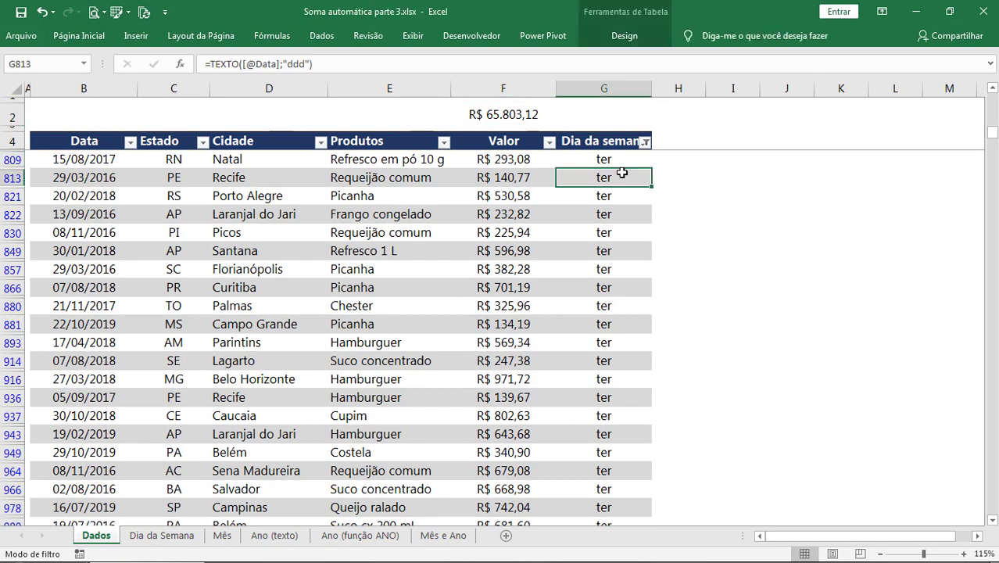
pyautogui.hotkey('ctrl', 'z')
pyautogui.click(190, 538)
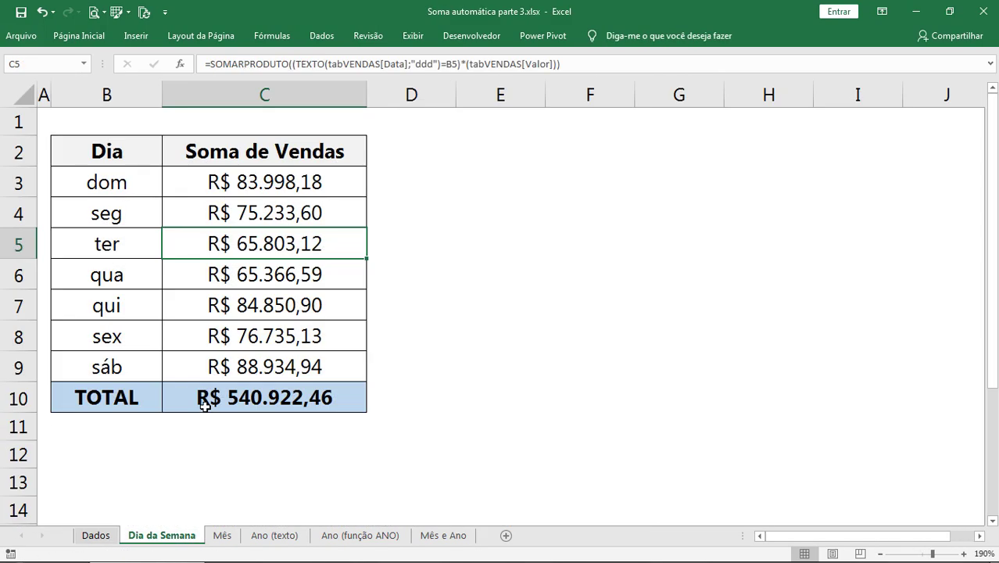
pyautogui.click(267, 180)
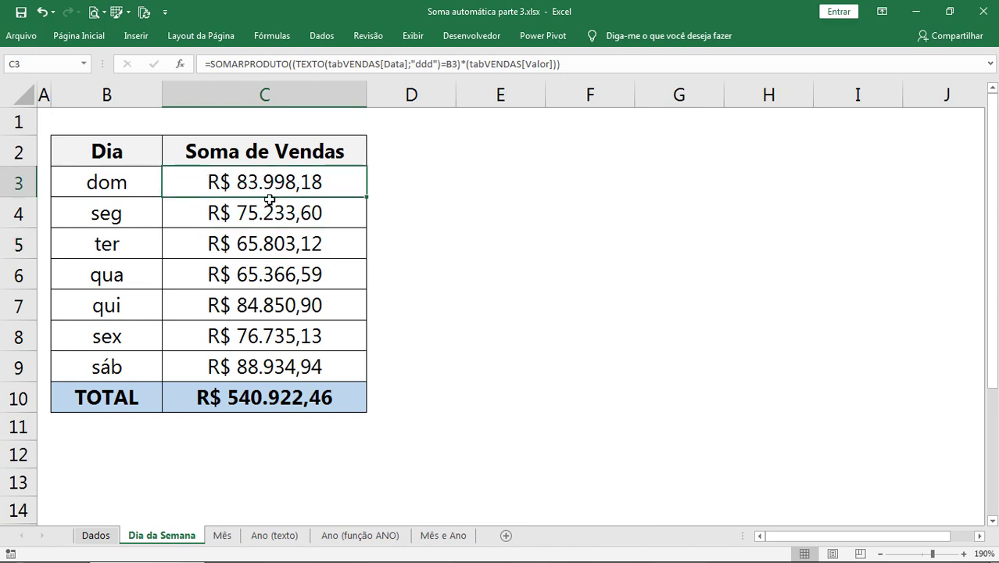
pyautogui.click(222, 535)
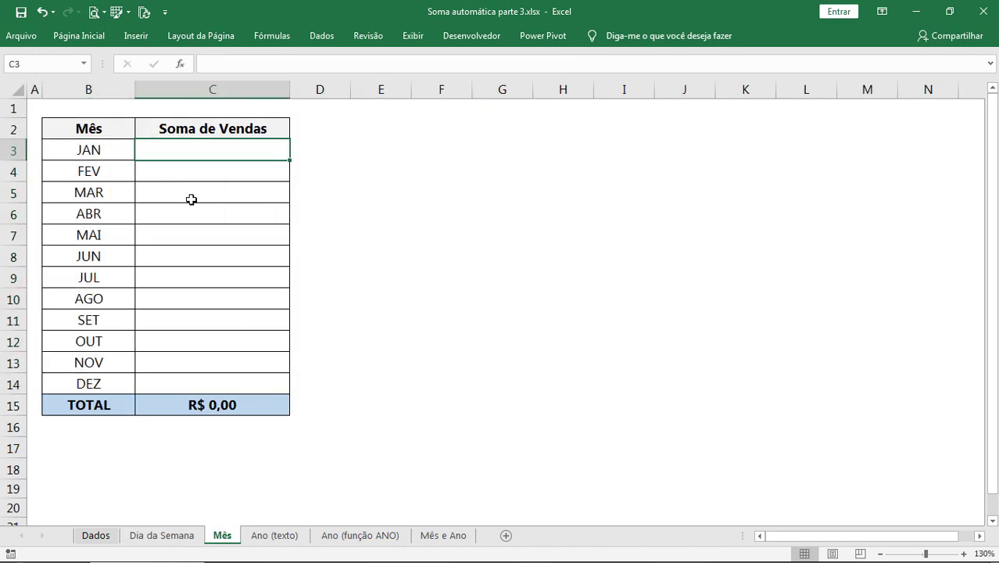
# Step: Copy the full weekday SOMARPRODUTO formula from Dia da Semana C3
pyautogui.click(164, 535)
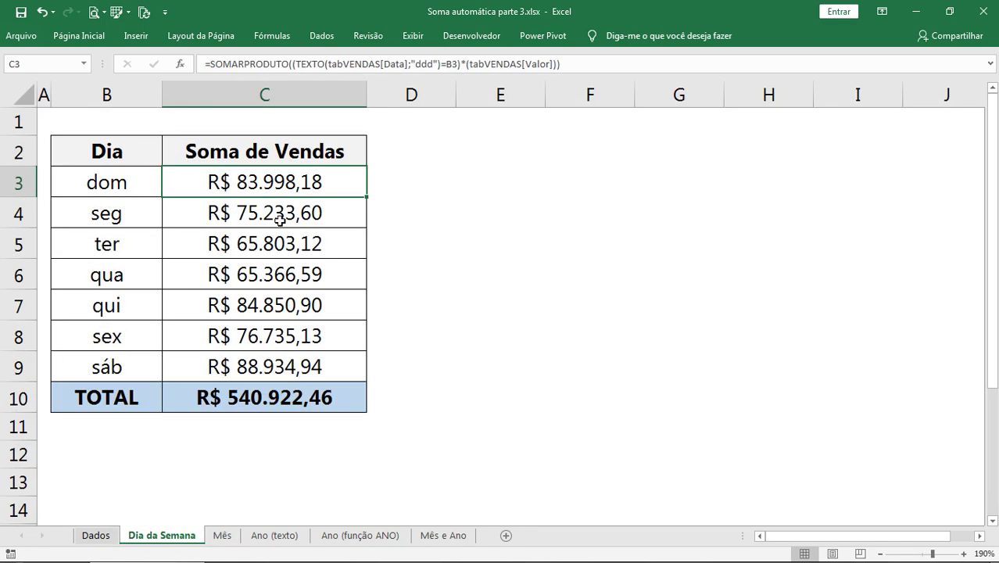
pyautogui.click(346, 63)
pyautogui.moveTo(296, 63)
pyautogui.mouseDown()
pyautogui.moveTo(439, 63)
pyautogui.moveTo(428, 63)
pyautogui.mouseUp()
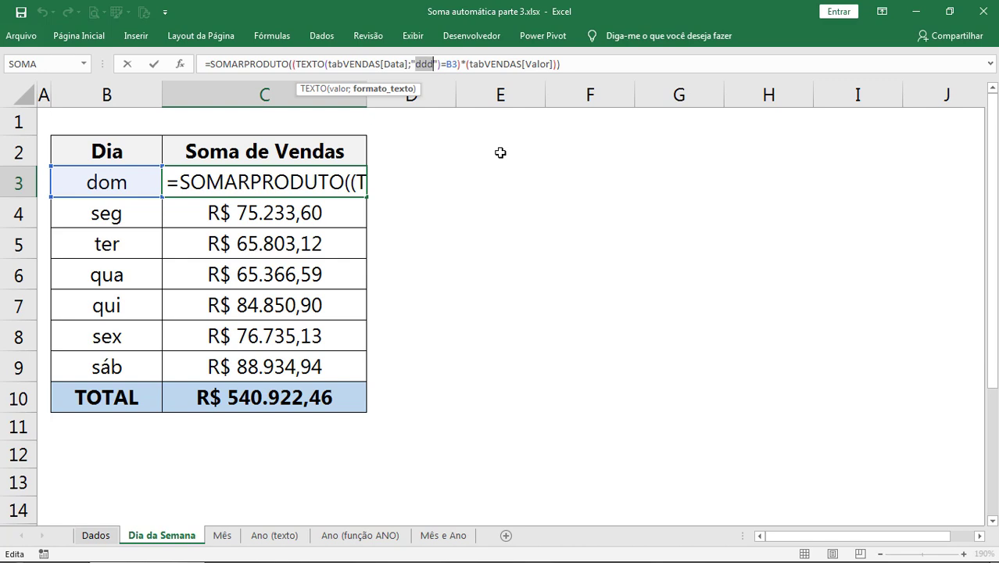
pyautogui.press('End')
pyautogui.hotkey('shift', 'Home')
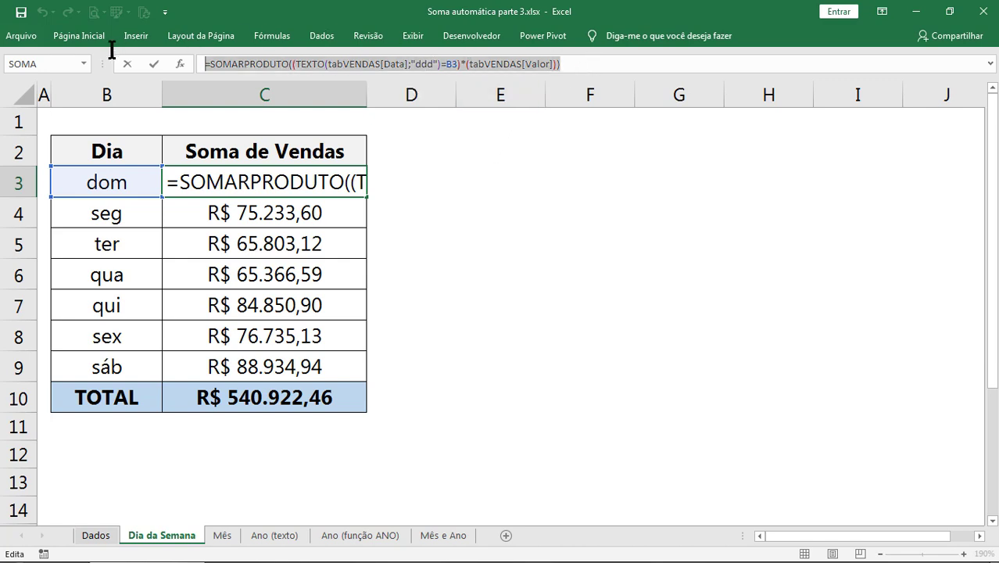
pyautogui.hotkey('ctrl', 'c')
pyautogui.press('Escape')
# Step: Paste the formula into Mês C3 for JAN, changing the format code "ddd" to "mmm"
pyautogui.click(219, 536)
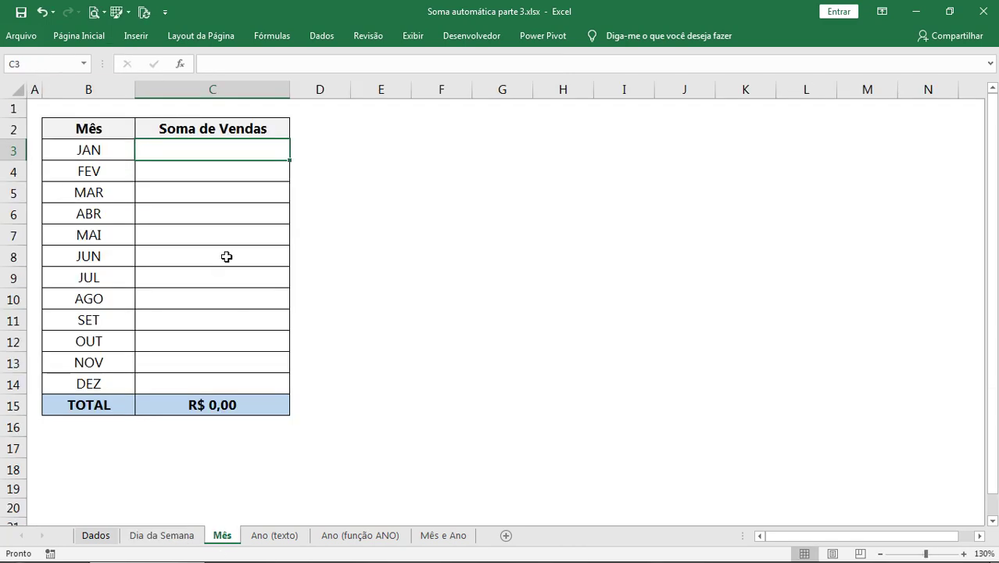
pyautogui.doubleClick(190, 149)
pyautogui.hotkey('ctrl', 'v')
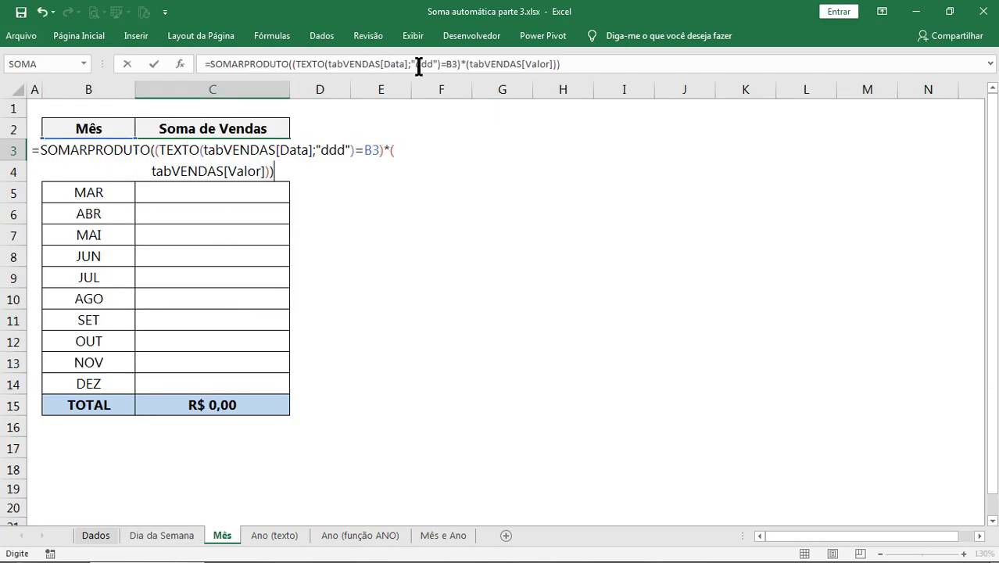
pyautogui.doubleClick(422, 64)
pyautogui.write('mmm')
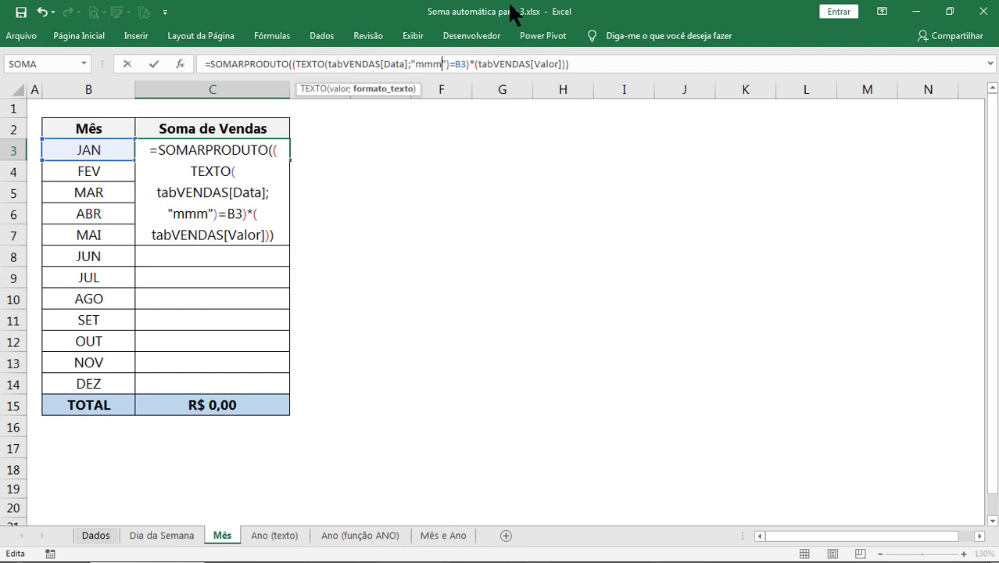
pyautogui.press('Return')
# Step: Fill the monthly formula down to DEZ, bringing the TOTAL to R$ 540.922,46
pyautogui.click(268, 154)
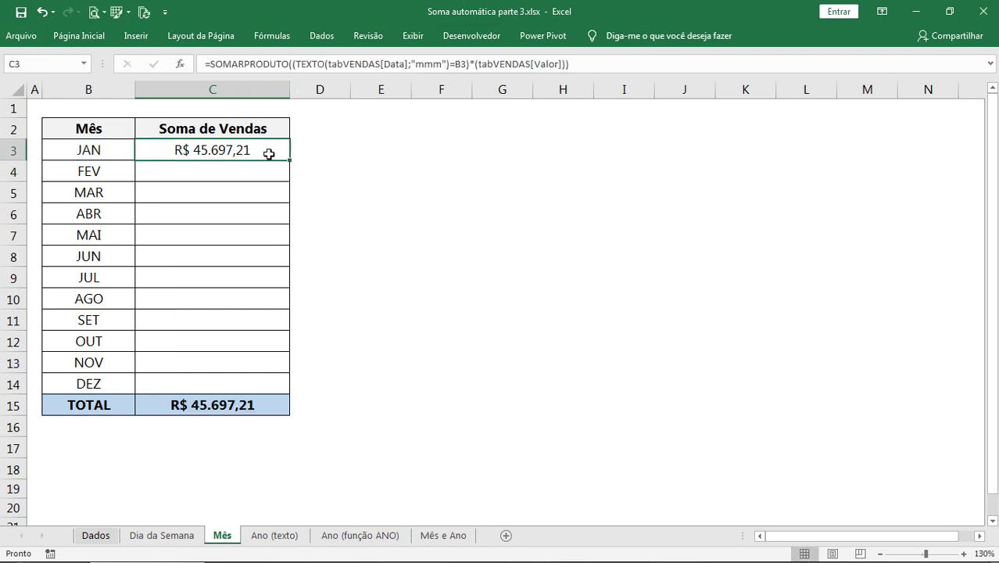
pyautogui.moveTo(289, 159); pyautogui.dragTo(225, 383)
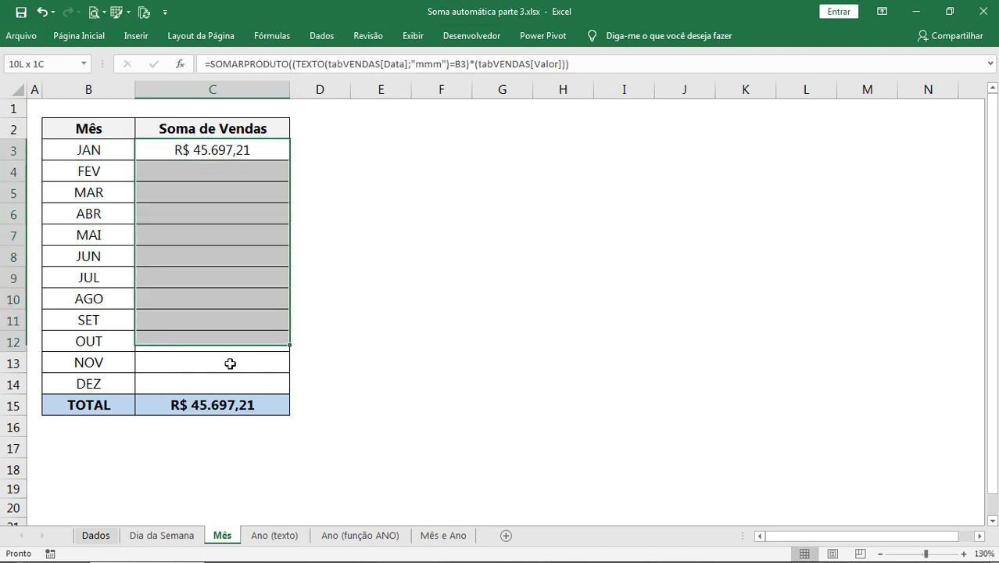
pyautogui.click(237, 407)
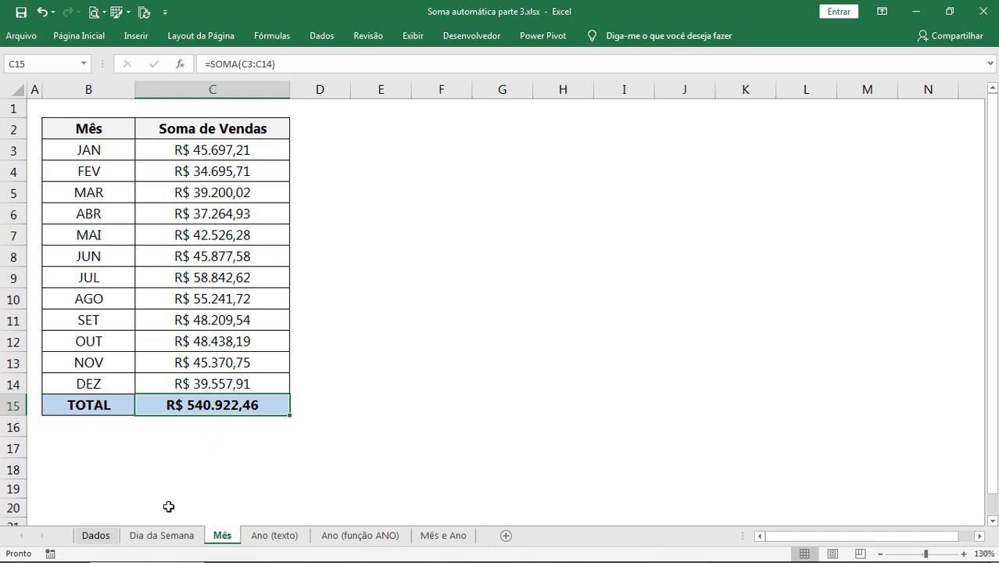
# Step: Flip through the sheets, then switch on filtering for the Dados sales table
pyautogui.click(101, 536)
pyautogui.click(156, 536)
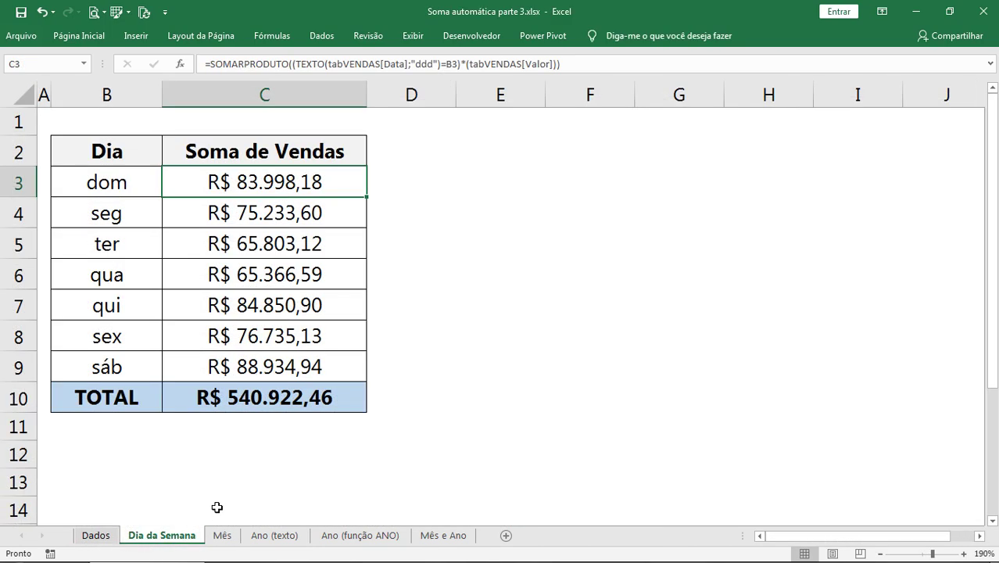
pyautogui.click(222, 536)
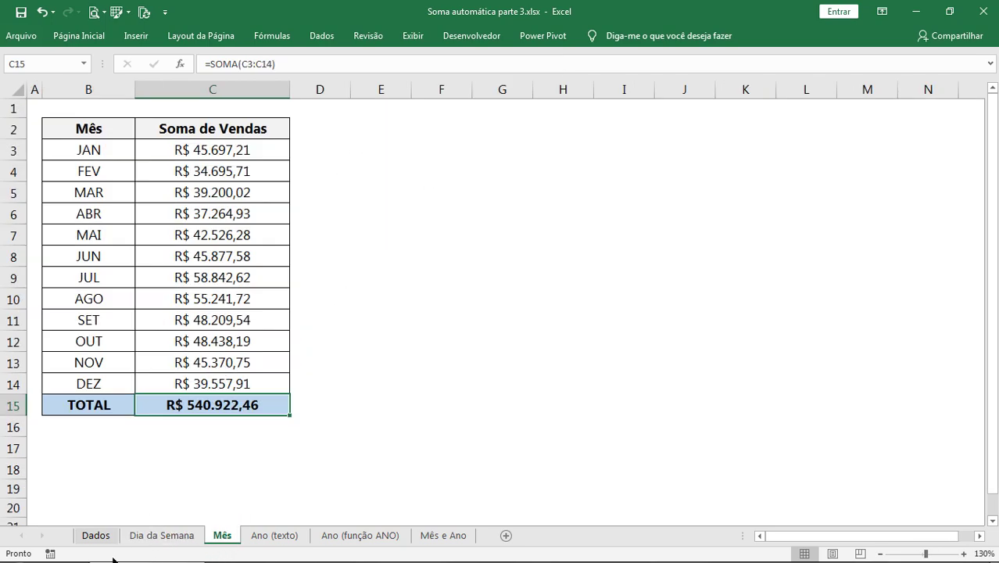
pyautogui.click(96, 536)
pyautogui.click(420, 212)
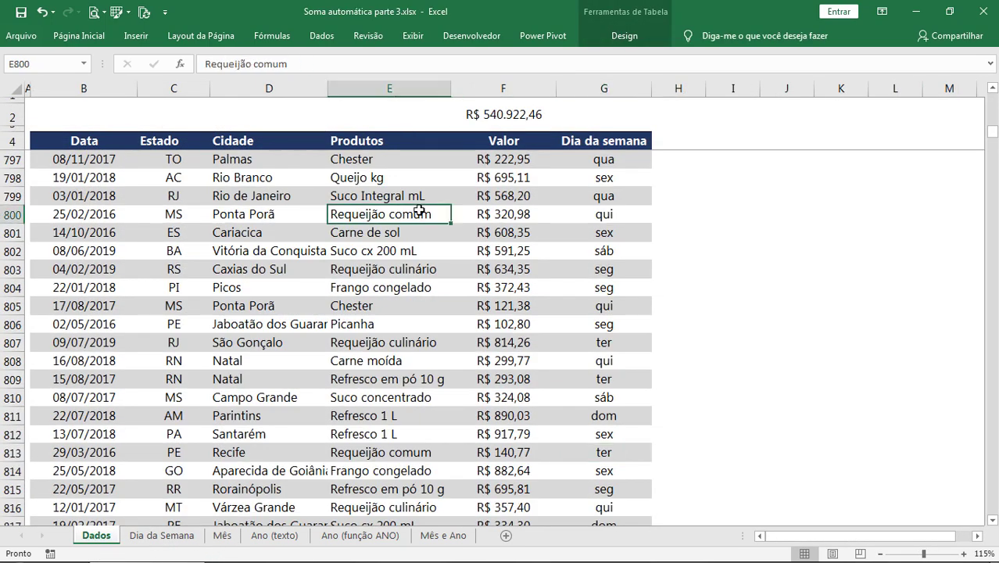
pyautogui.hotkey('ctrl', 'shift', 'l')
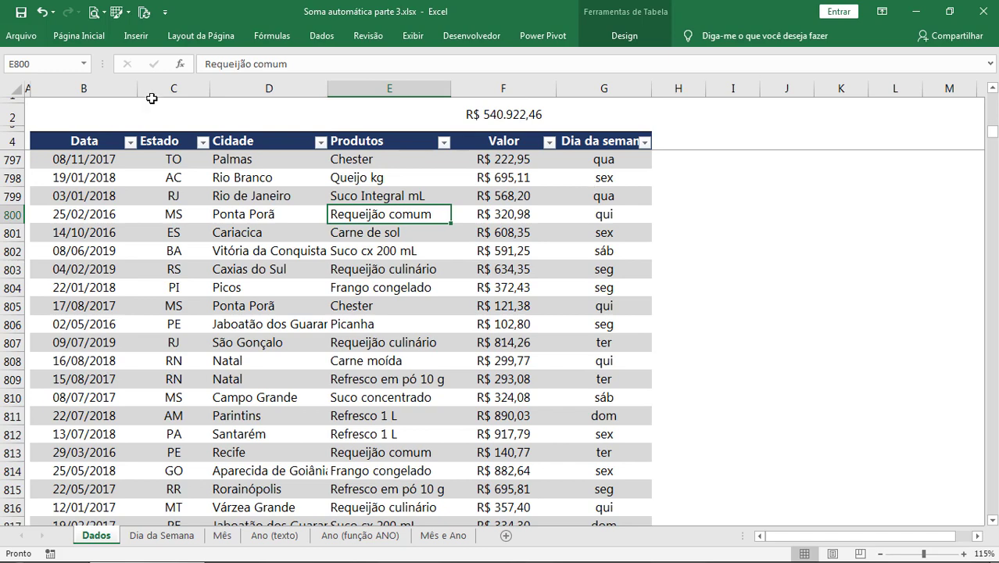
# Step: Inspect the years in the Data column filter, closing it without applying
pyautogui.click(129, 141)
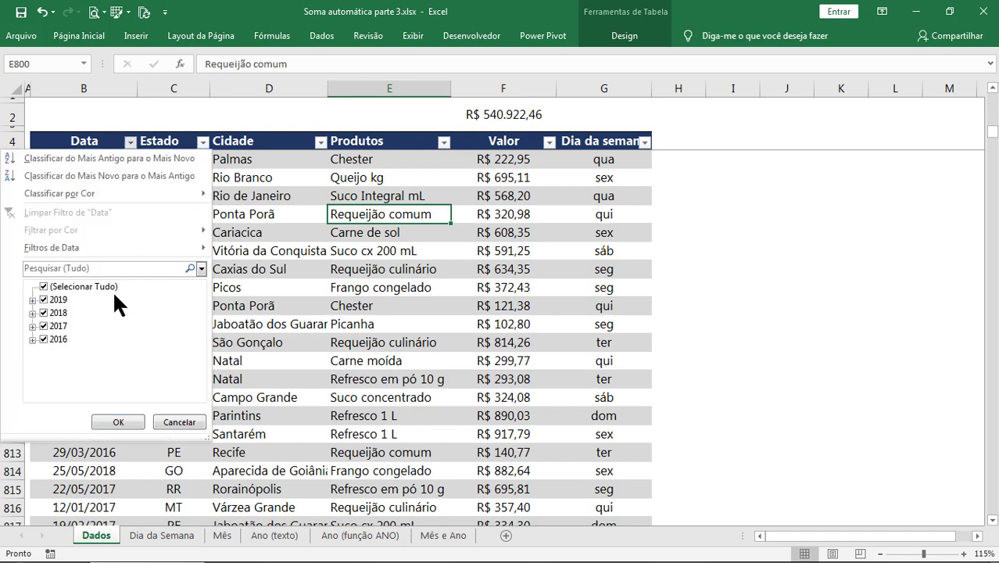
pyautogui.click(44, 286)
pyautogui.click(32, 300)
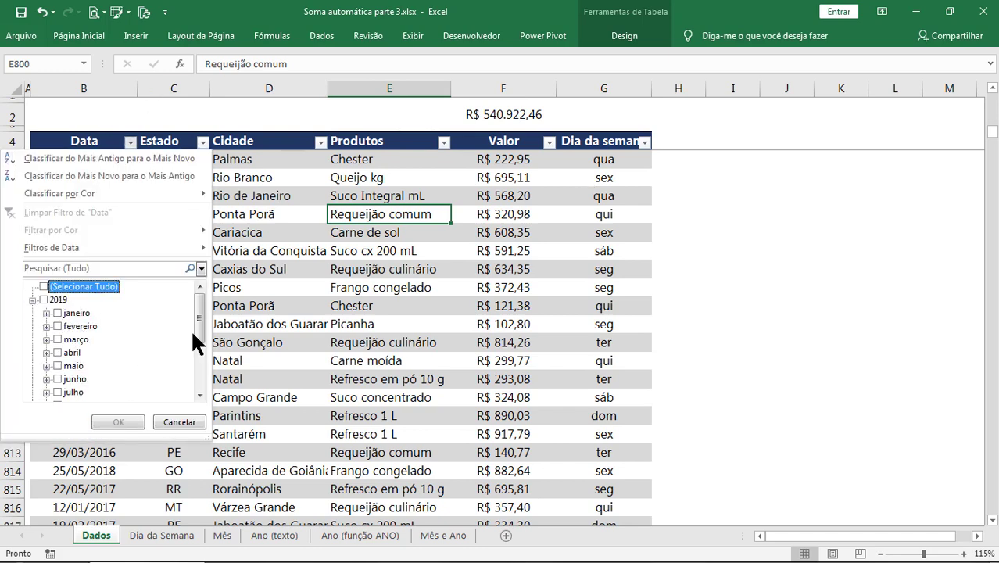
pyautogui.scroll(-1, 195, 340)
pyautogui.press('Escape')
pyautogui.scroll(5, 320, 312)
pyautogui.click(672, 141)
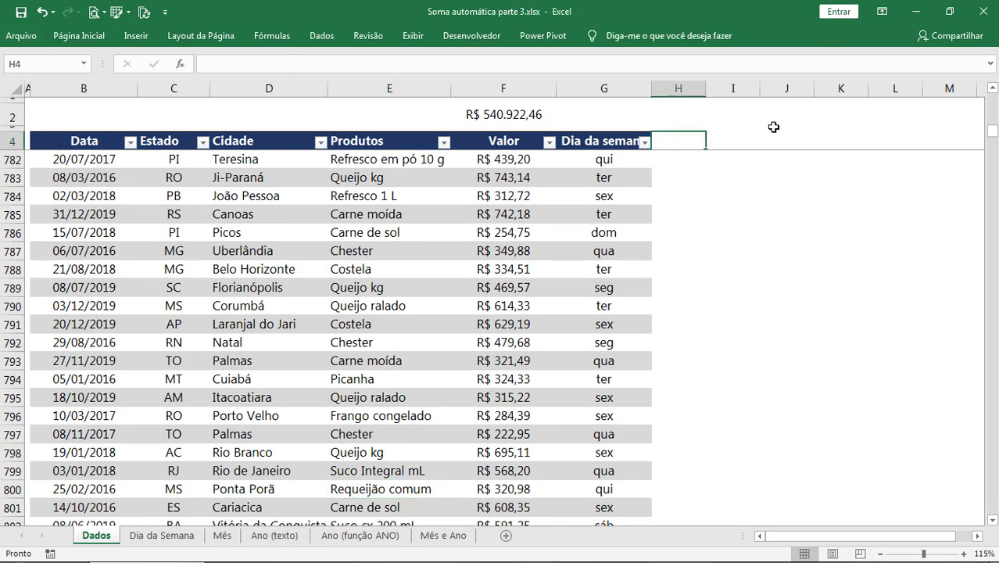
pyautogui.moveTo(706, 88); pyautogui.dragTo(743, 86)
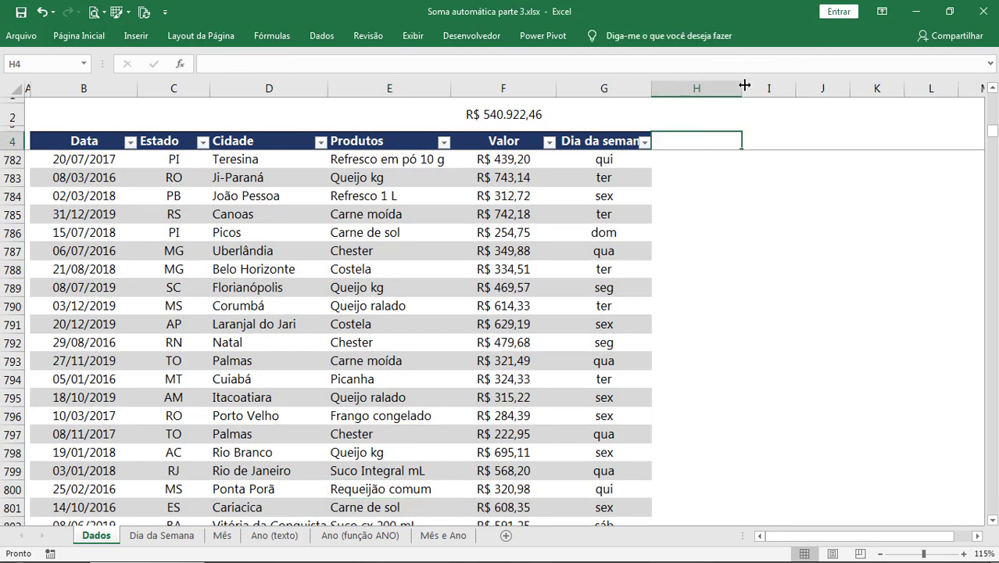
pyautogui.press('Down')
pyautogui.write('=te')
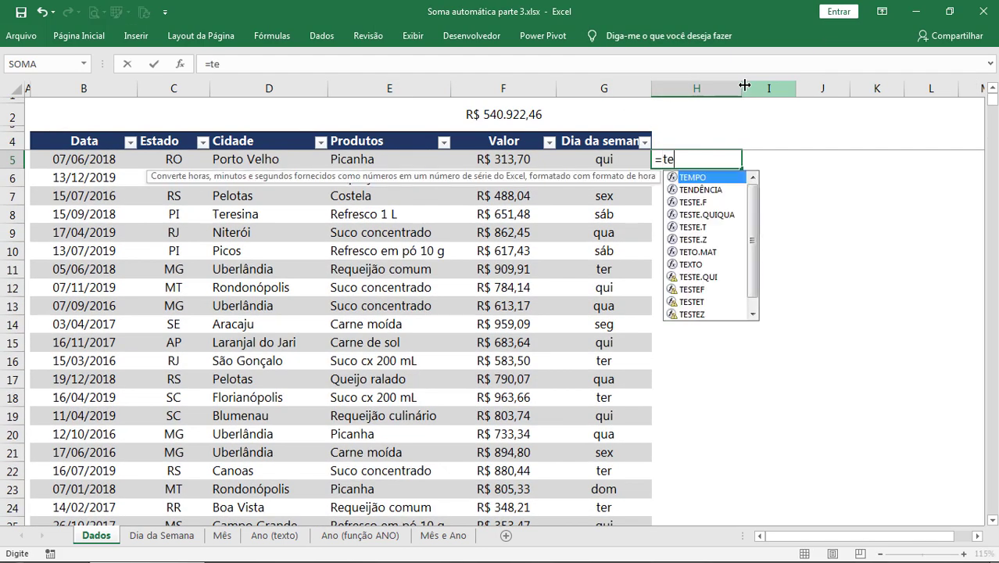
pyautogui.write('xt')
pyautogui.press('Tab')
pyautogui.press('Left')
pyautogui.press('Left')
pyautogui.press('Left')
pyautogui.press('Left')
pyautogui.press('Left')
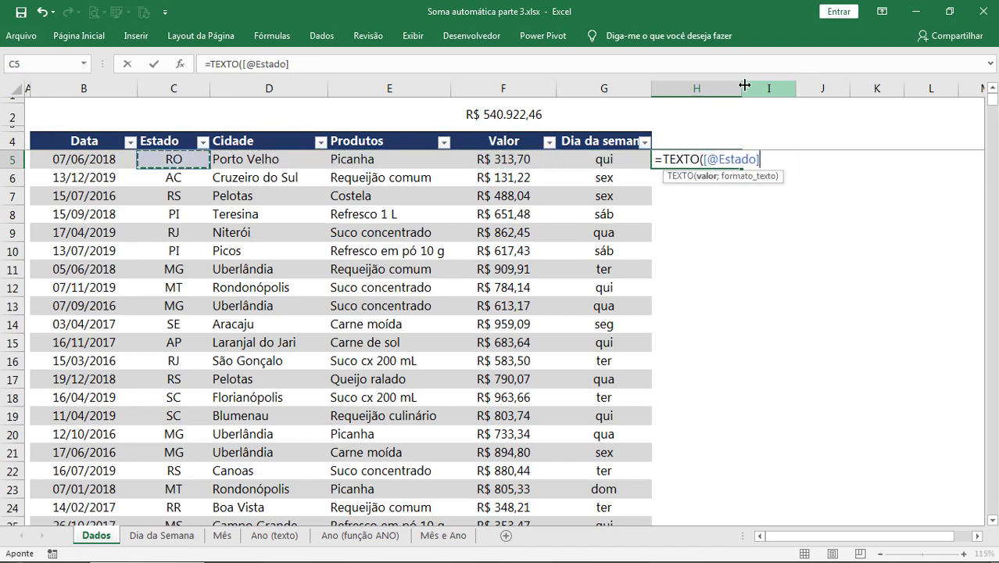
pyautogui.press('Left')
pyautogui.write(';"dd')
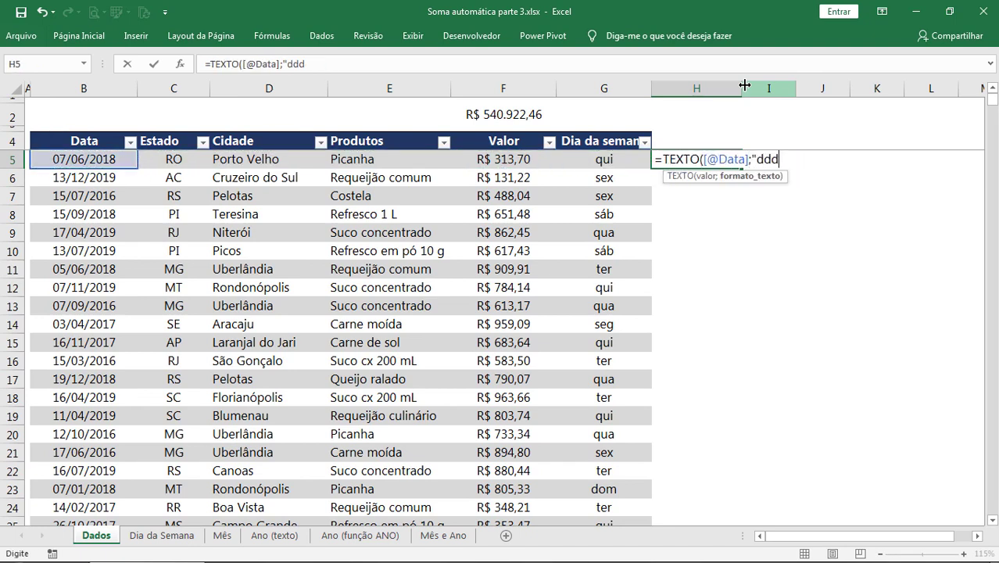
pyautogui.press('BackSpace')
pyautogui.press('BackSpace')
pyautogui.write('mm"')
pyautogui.write(')')
pyautogui.press('Return')
# Step: Name the new column header Mês
pyautogui.click(685, 144)
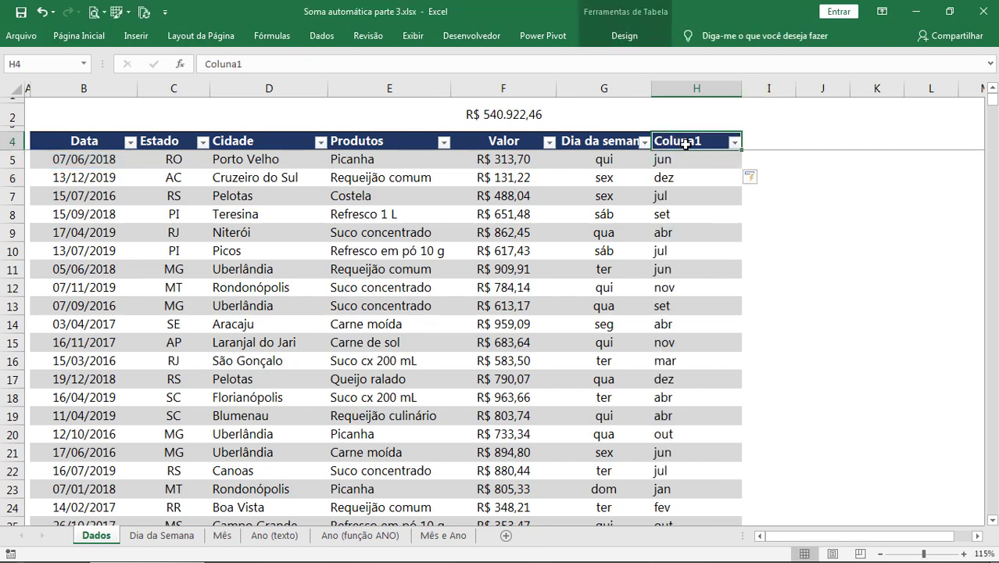
pyautogui.write('Mês')
pyautogui.press('Return')
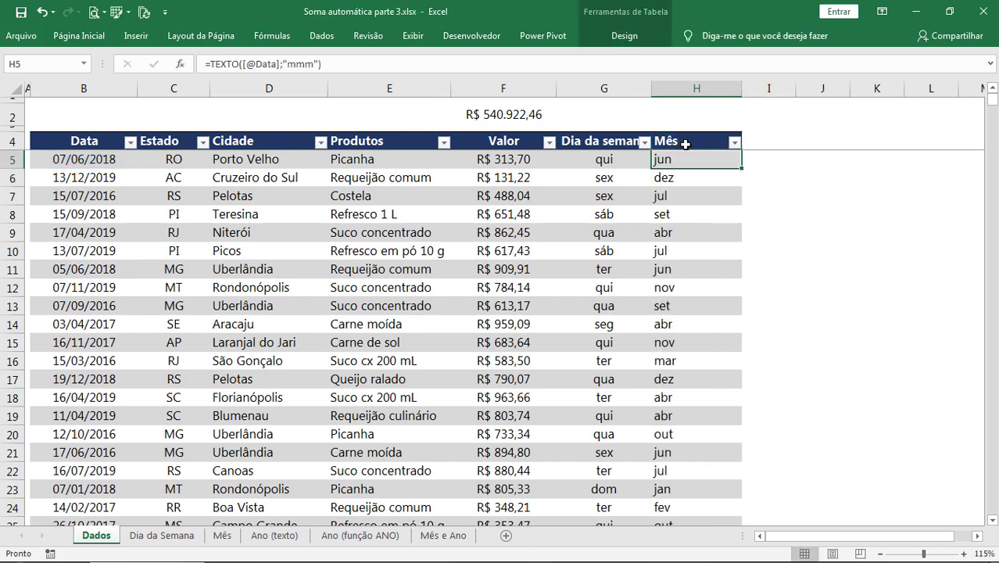
# Step: Filter the table to ago, compare with the August total in Mês C10, then remove the filter
pyautogui.click(734, 142)
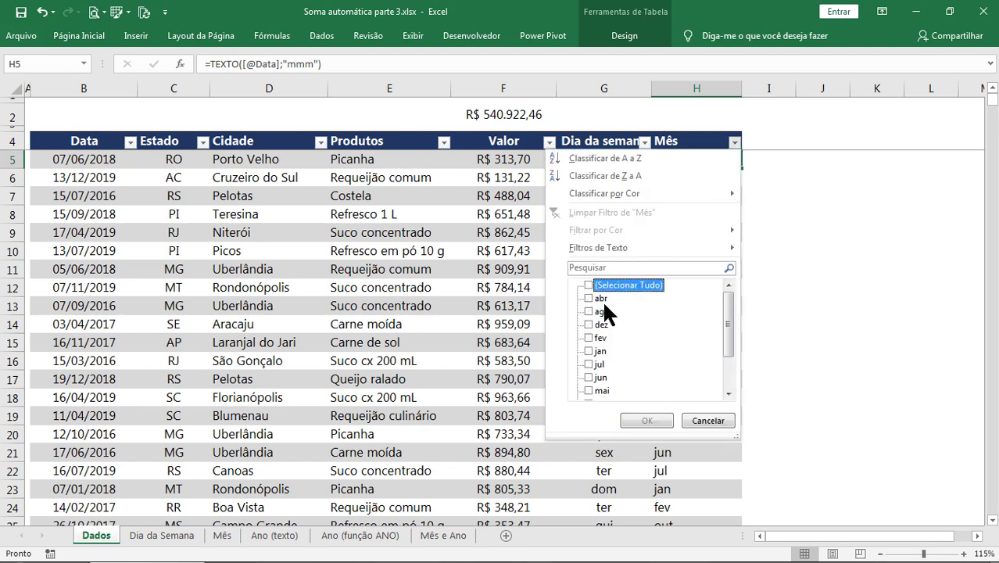
pyautogui.click(600, 311)
pyautogui.click(646, 420)
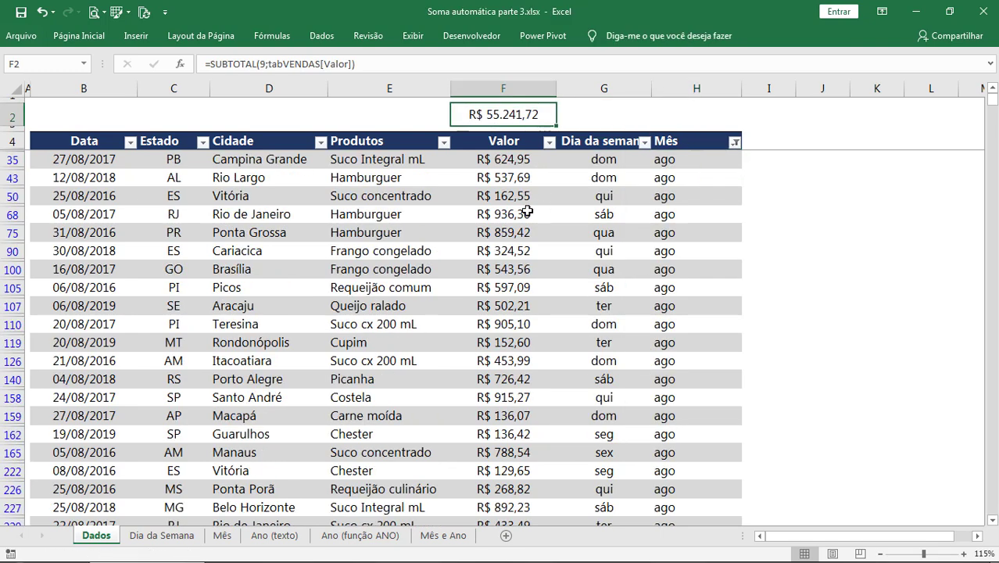
pyautogui.click(222, 536)
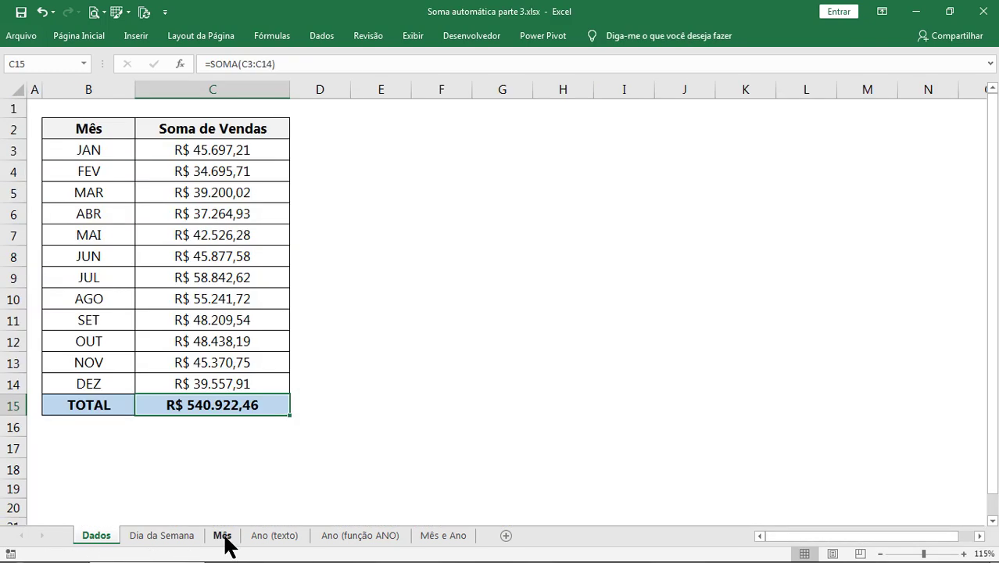
pyautogui.click(210, 302)
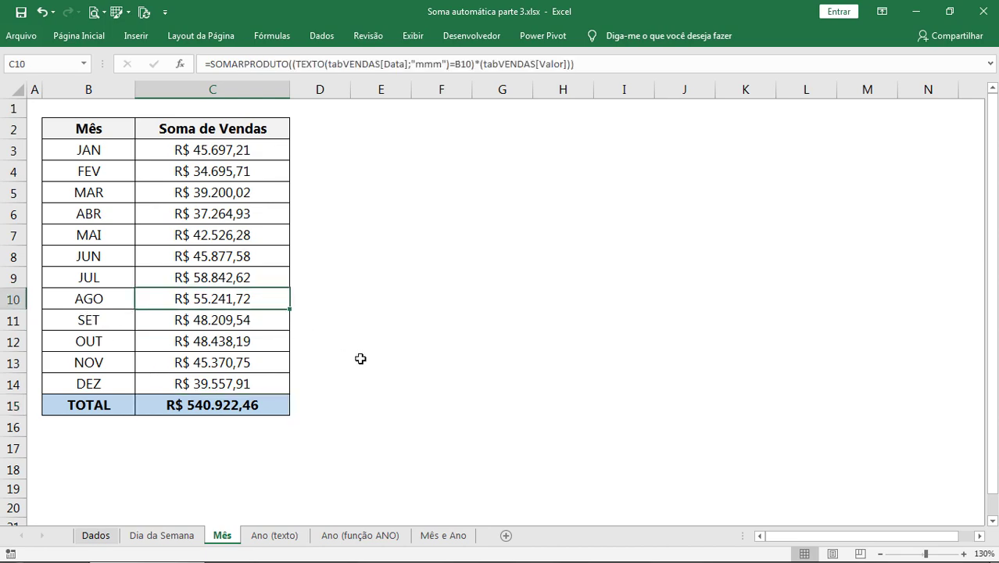
pyautogui.click(104, 536)
pyautogui.click(653, 198)
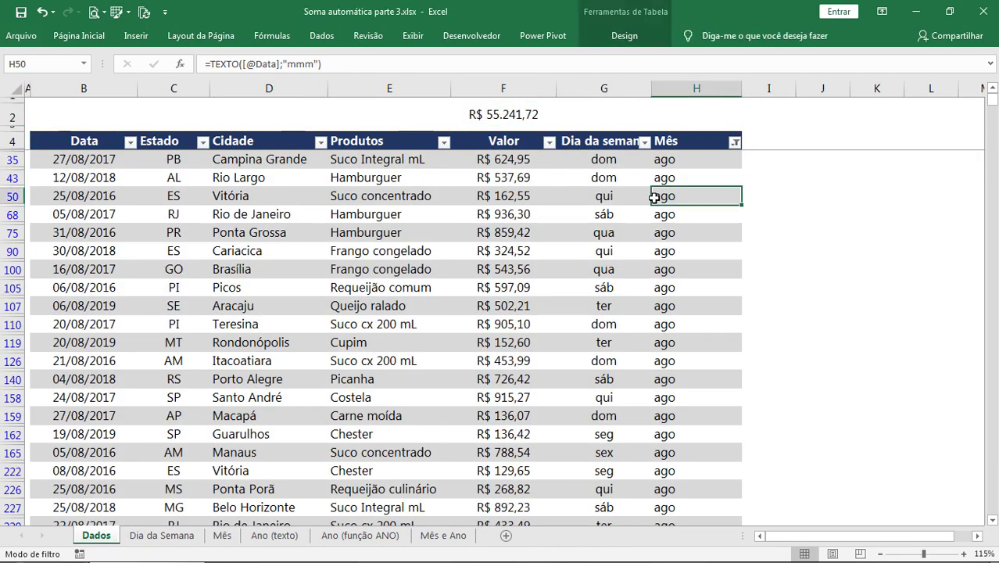
pyautogui.hotkey('ctrl', 'z')
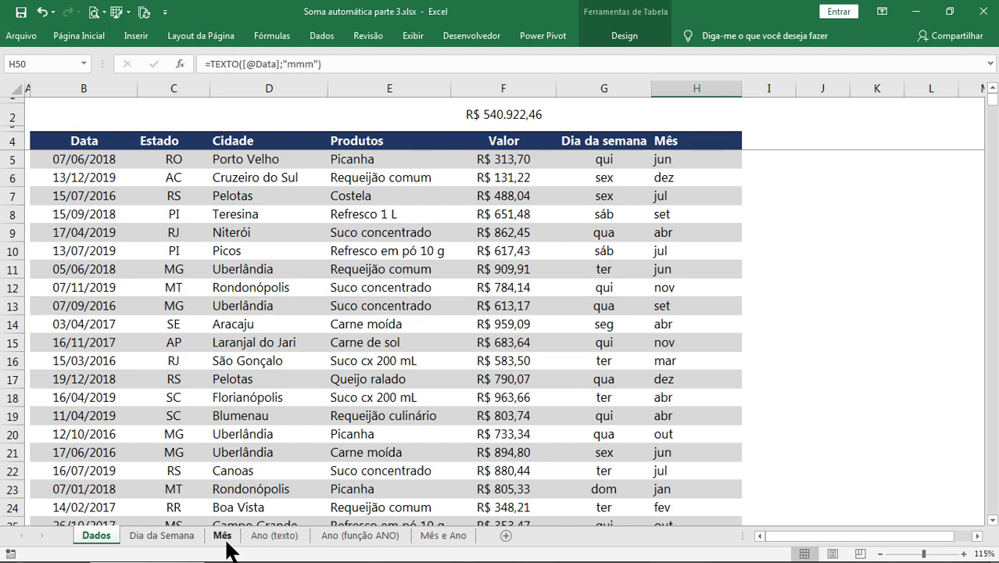
pyautogui.click(225, 538)
# Step: Open Ano (texto), select the 2016–2019 year cells, and glance at other sheets before returning
pyautogui.click(274, 538)
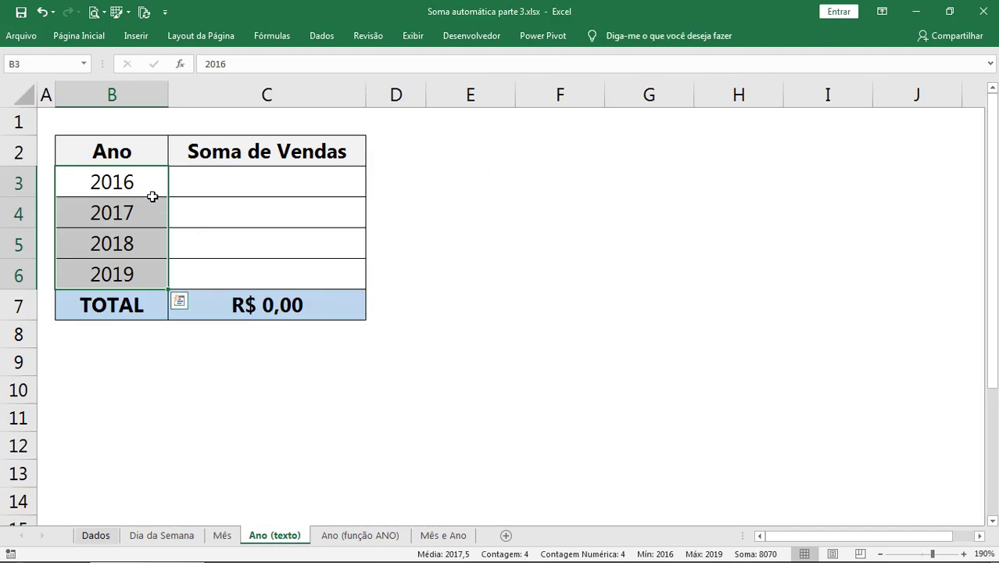
pyautogui.moveTo(151, 196); pyautogui.dragTo(150, 274)
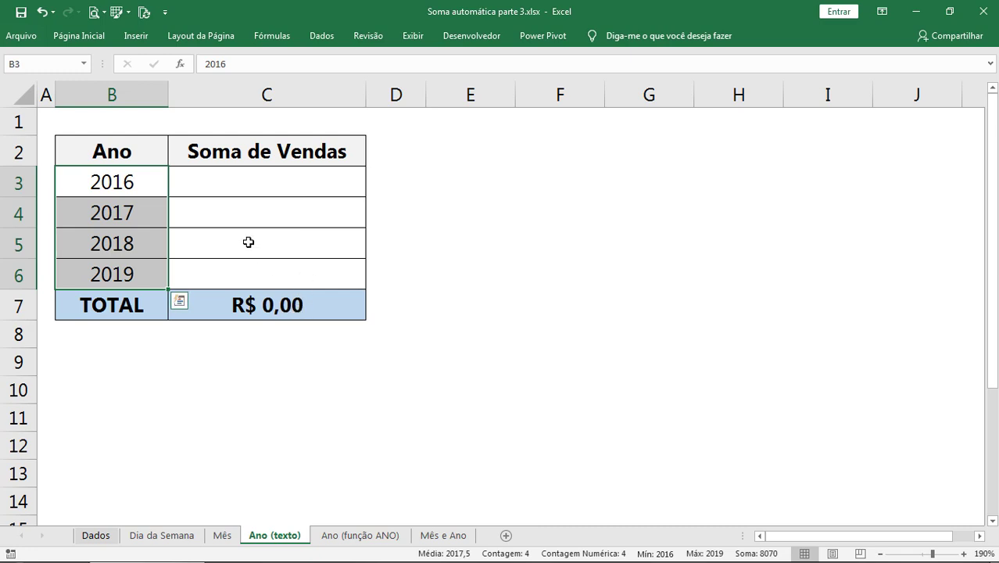
pyautogui.click(345, 539)
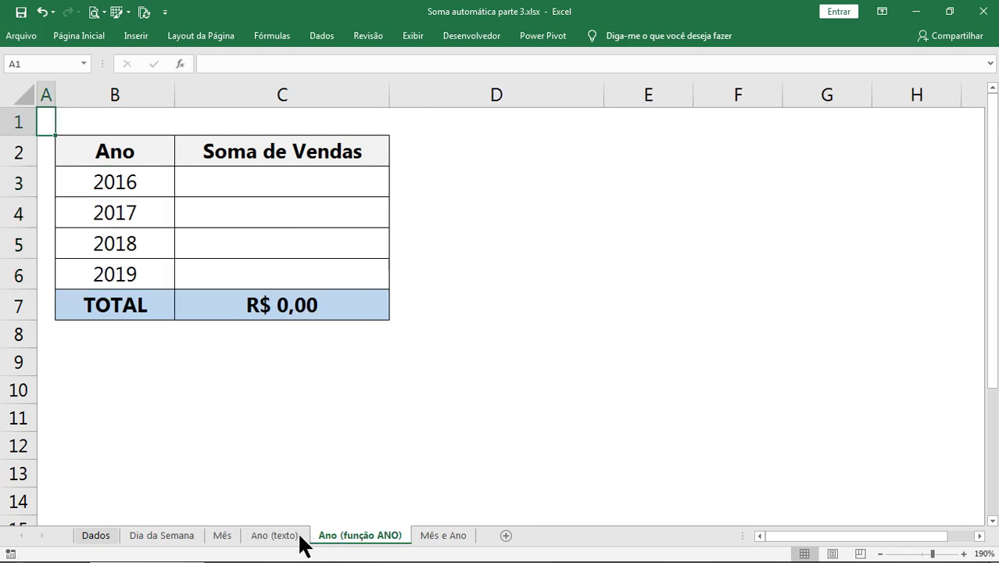
pyautogui.click(295, 536)
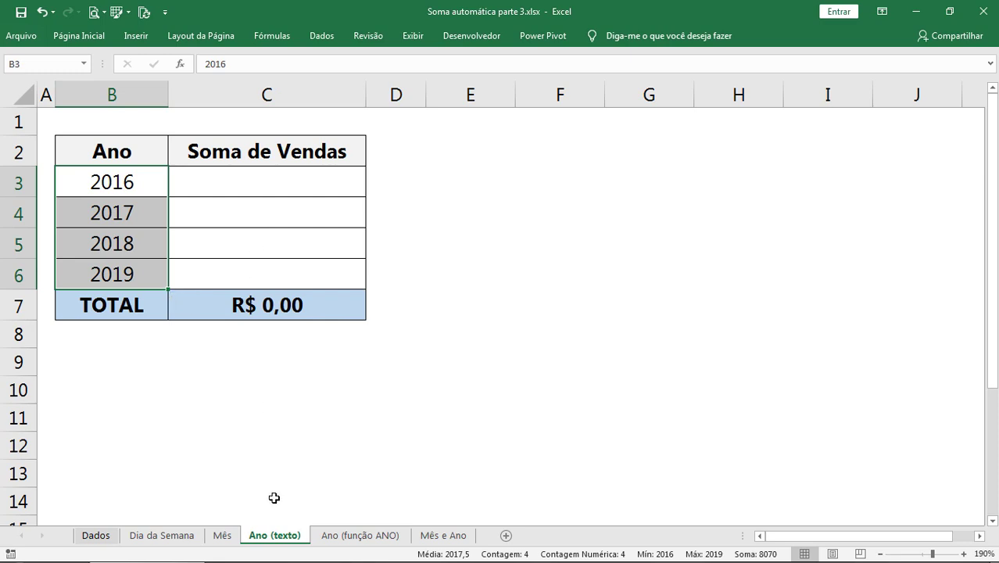
pyautogui.click(172, 537)
pyautogui.click(227, 536)
pyautogui.click(269, 536)
# Step: Copy the JAN SOMARPRODUTO formula text from Mês C3
pyautogui.click(263, 182)
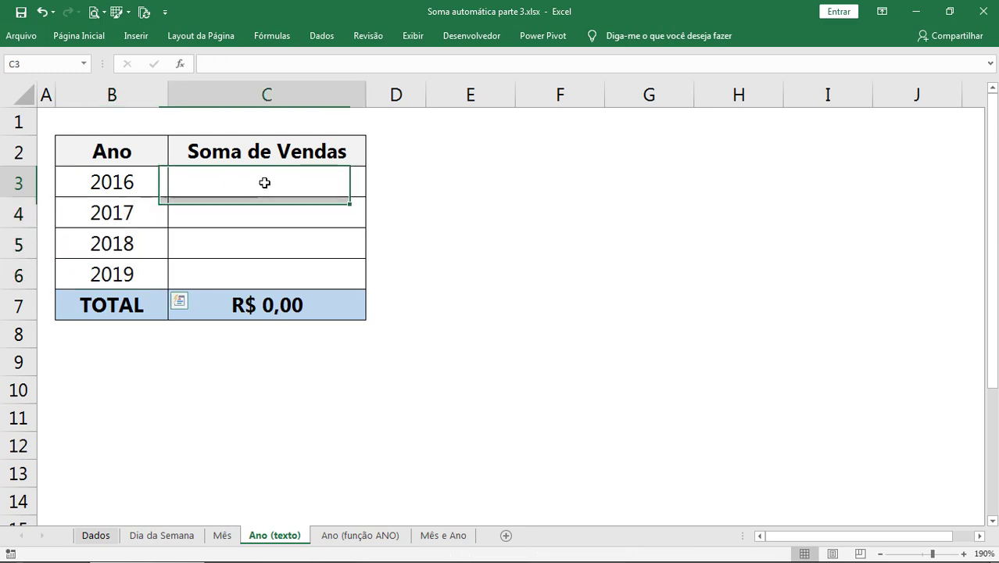
pyautogui.click(223, 536)
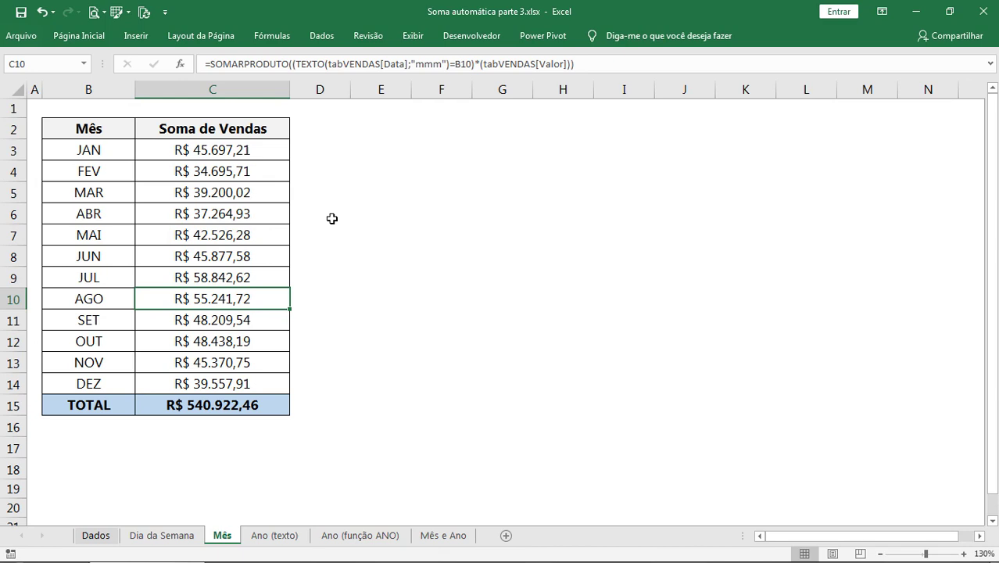
pyautogui.click(245, 150)
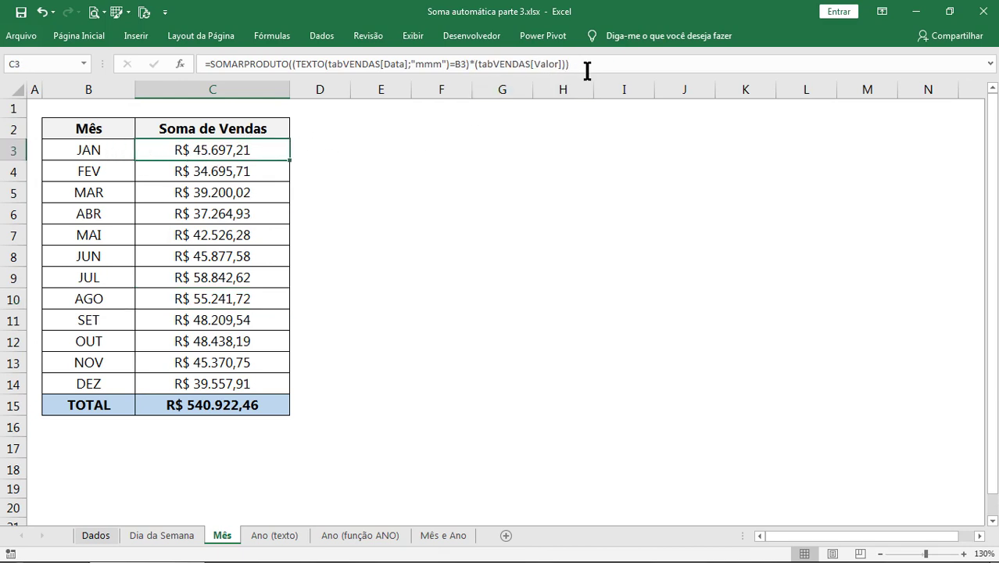
pyautogui.moveTo(586, 64); pyautogui.dragTo(85, 51)
pyautogui.hotkey('ctrl', 'c')
pyautogui.press('Escape')
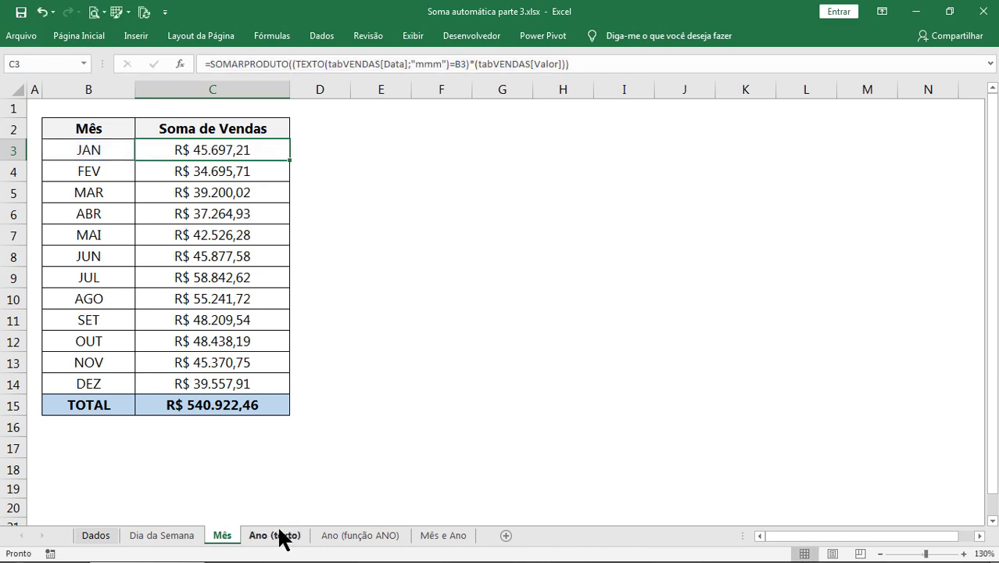
# Step: Paste it into Ano (texto) C3, replace "mmm" with "aaaa", and fill down to 2019
pyautogui.click(274, 535)
pyautogui.hotkey('ctrl', 'v')
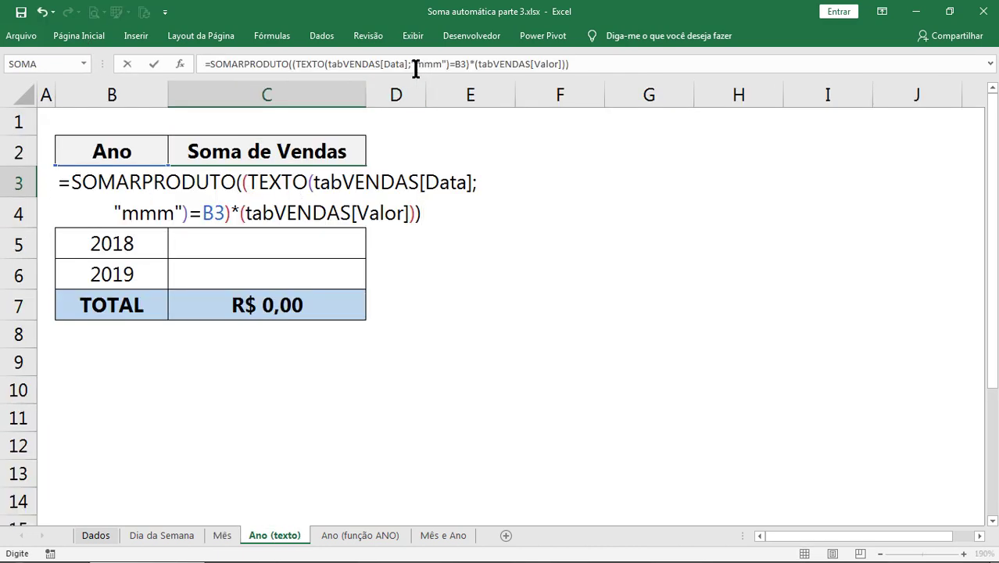
pyautogui.moveTo(416, 64); pyautogui.dragTo(441, 64)
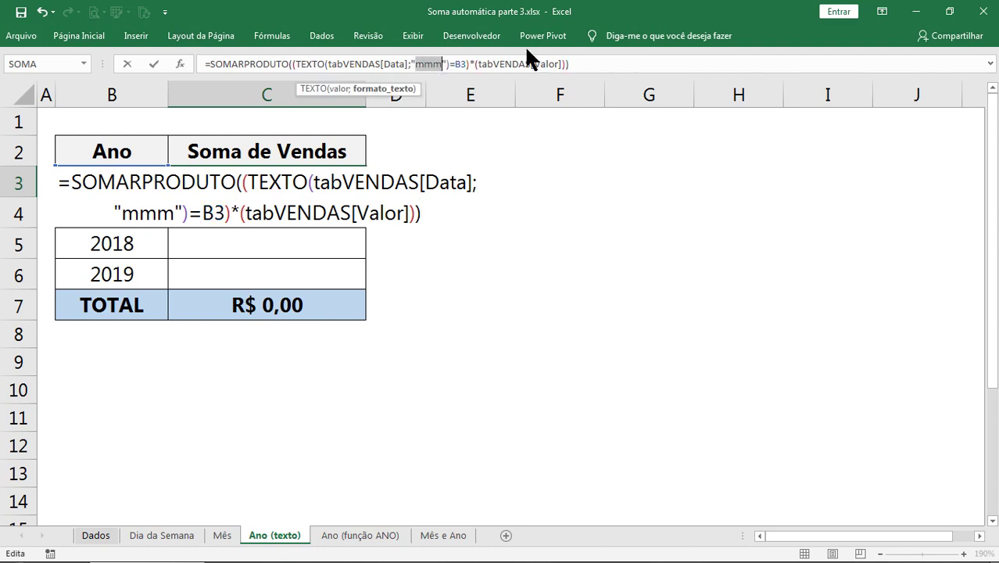
pyautogui.write('aaaa')
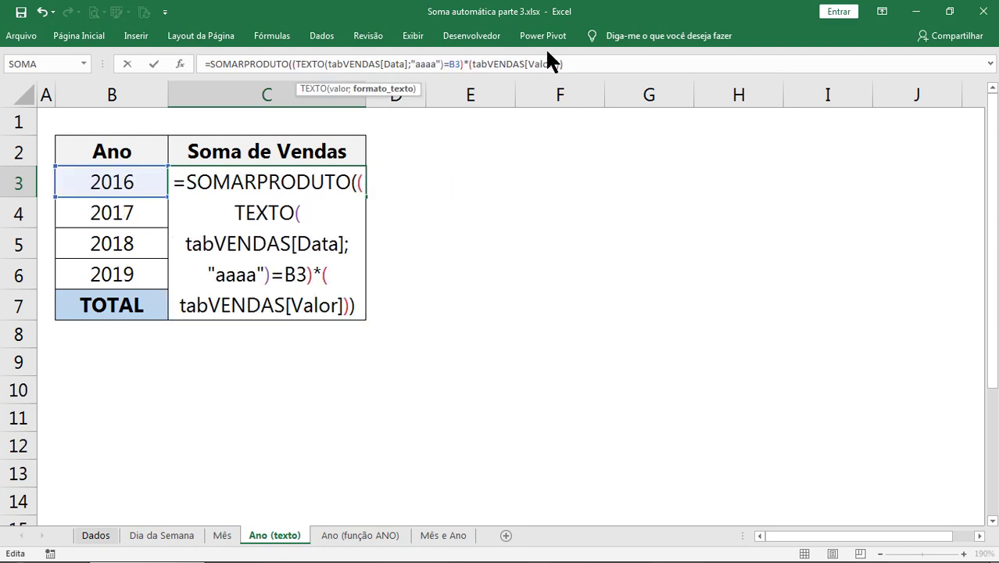
pyautogui.press('Return')
pyautogui.click(305, 191)
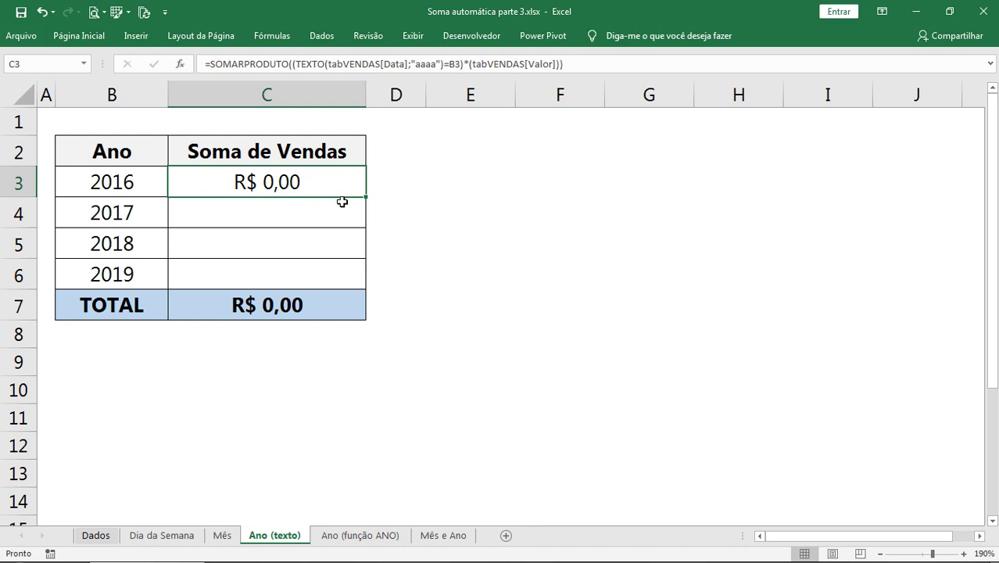
pyautogui.moveTo(368, 198); pyautogui.dragTo(356, 277)
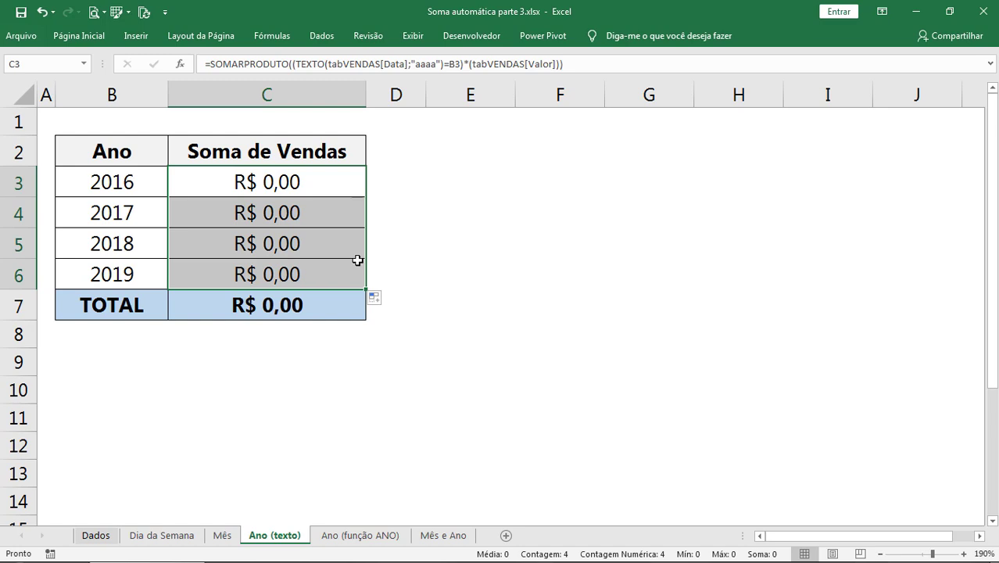
# Step: Evaluate TEXTO(tabVENDAS[Data];"aaaa") with F9 to read its year array, then cancel without changes
pyautogui.moveTo(292, 64); pyautogui.dragTo(445, 65)
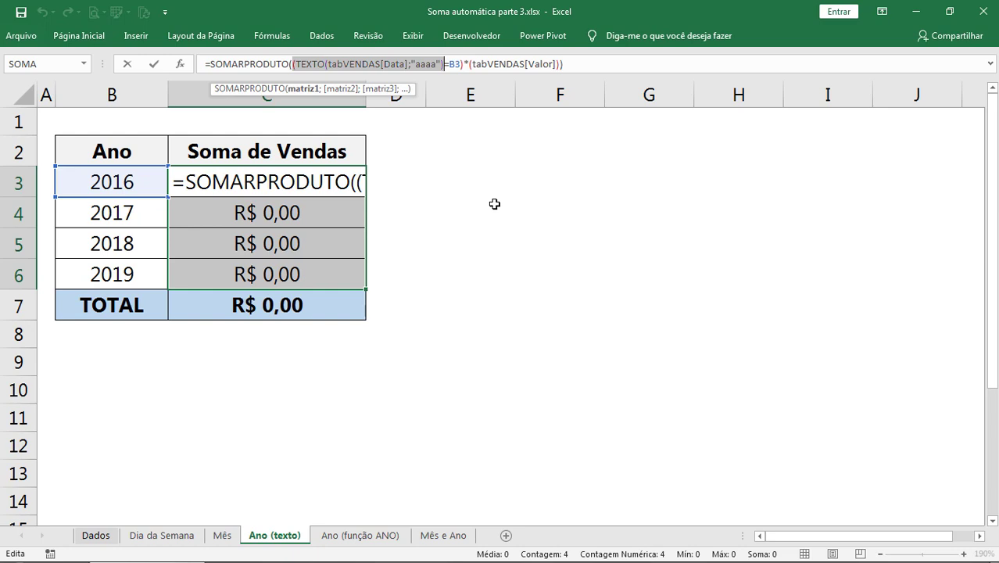
pyautogui.doubleClick(428, 64)
pyautogui.moveTo(375, 67); pyautogui.dragTo(296, 64)
pyautogui.press('F9')
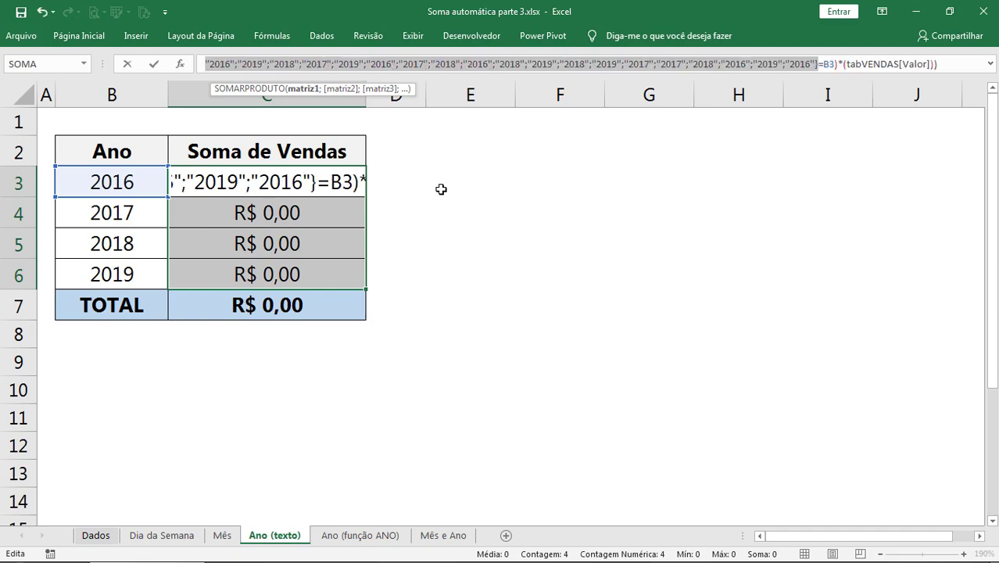
pyautogui.moveTo(428, 75); pyautogui.dragTo(350, 389)
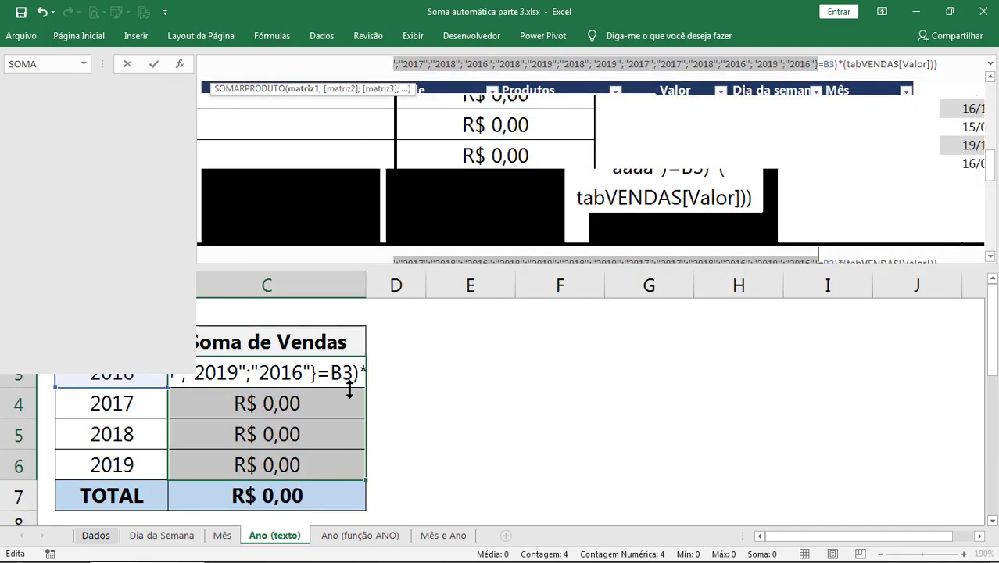
pyautogui.scroll(5, 530, 167)
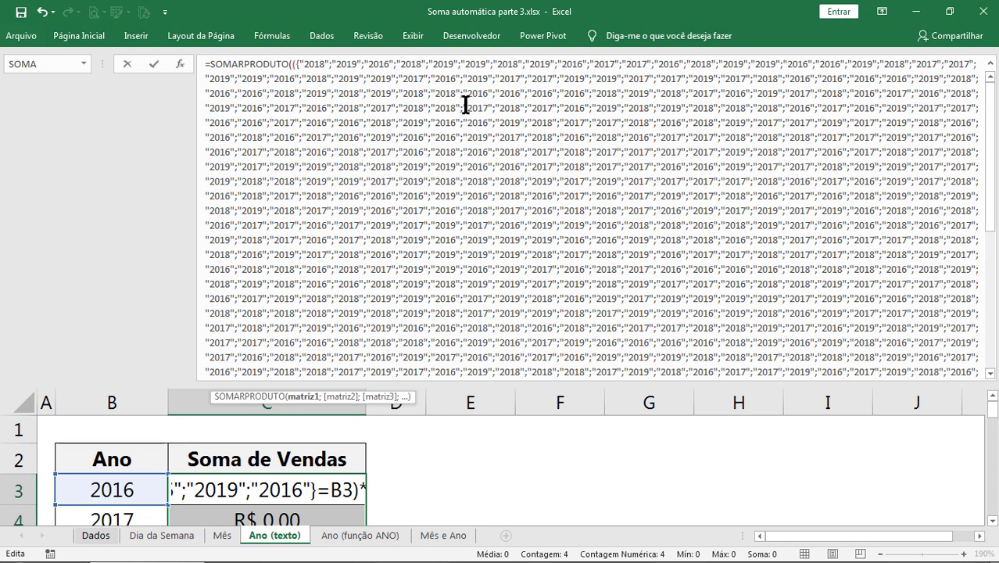
pyautogui.moveTo(464, 108); pyautogui.dragTo(493, 108)
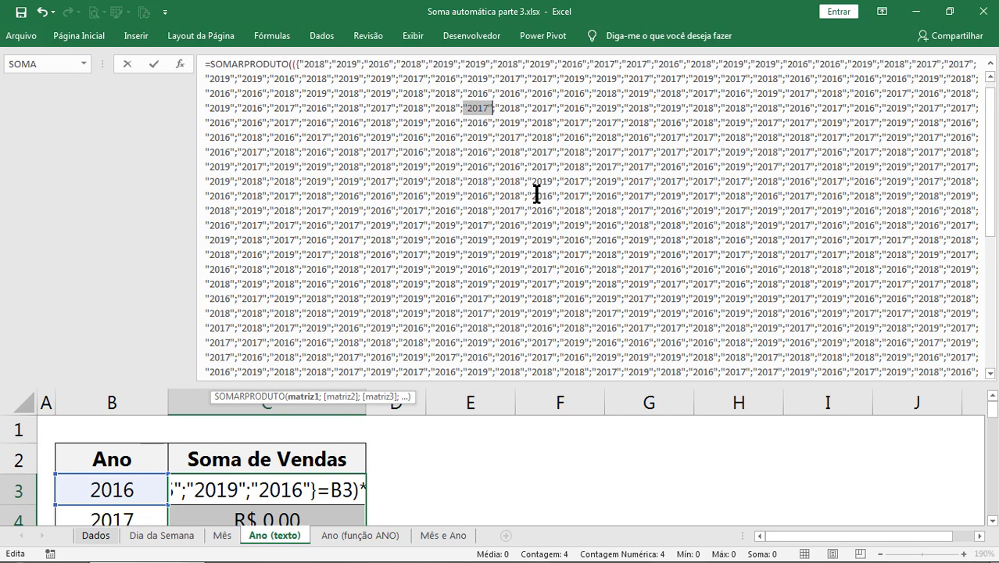
pyautogui.press('Escape')
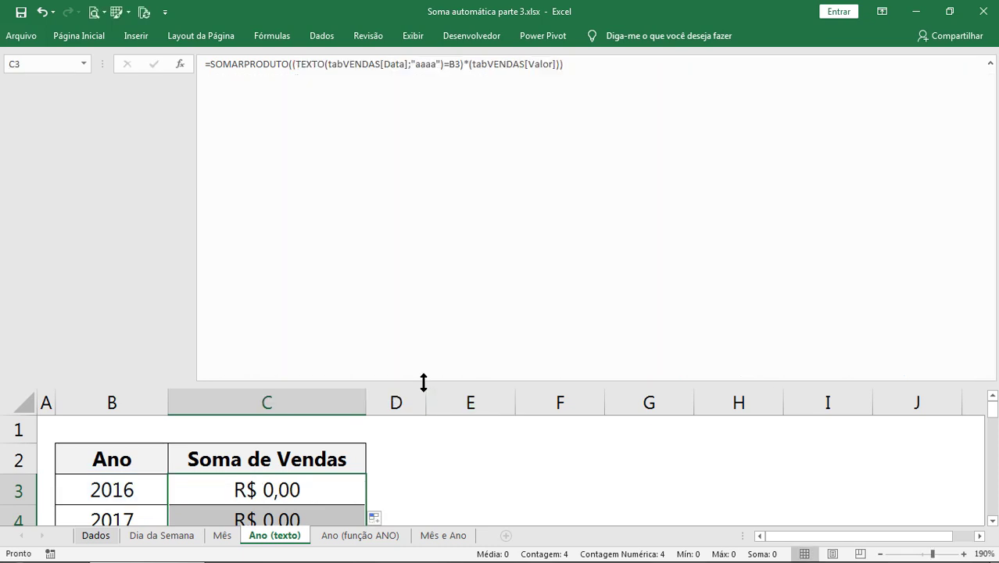
pyautogui.moveTo(424, 380); pyautogui.dragTo(454, 79)
pyautogui.click(308, 182)
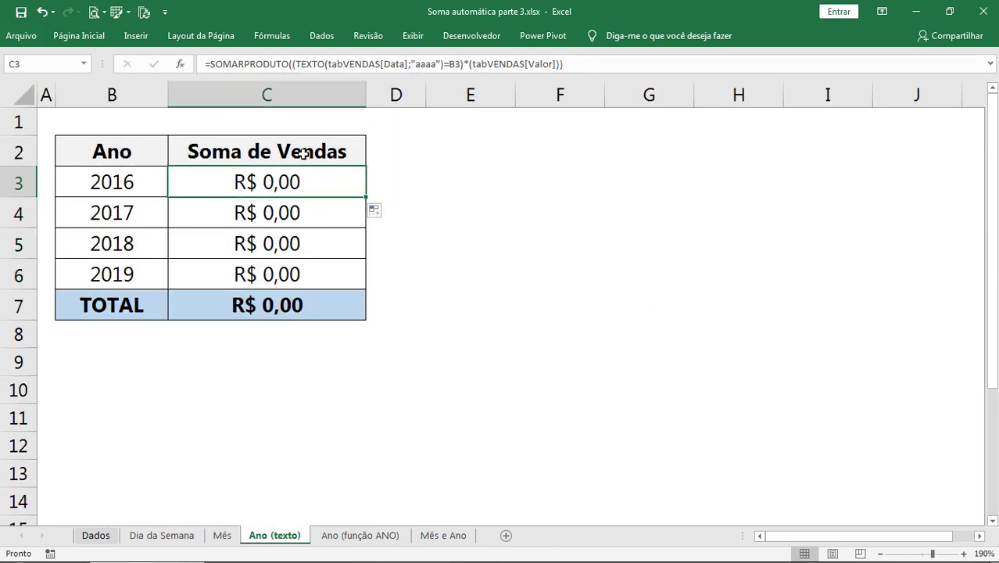
pyautogui.click(166, 188)
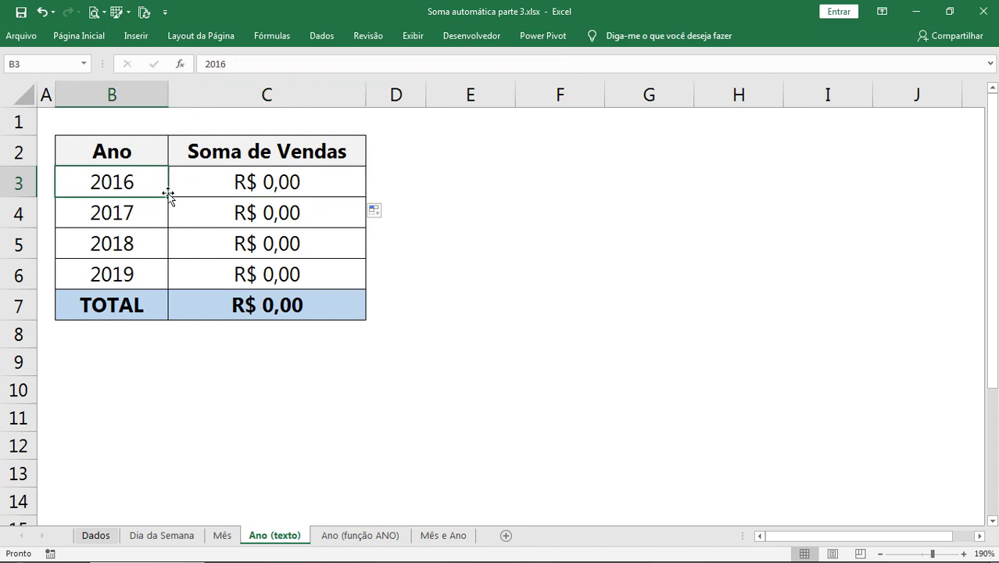
pyautogui.click(500, 195)
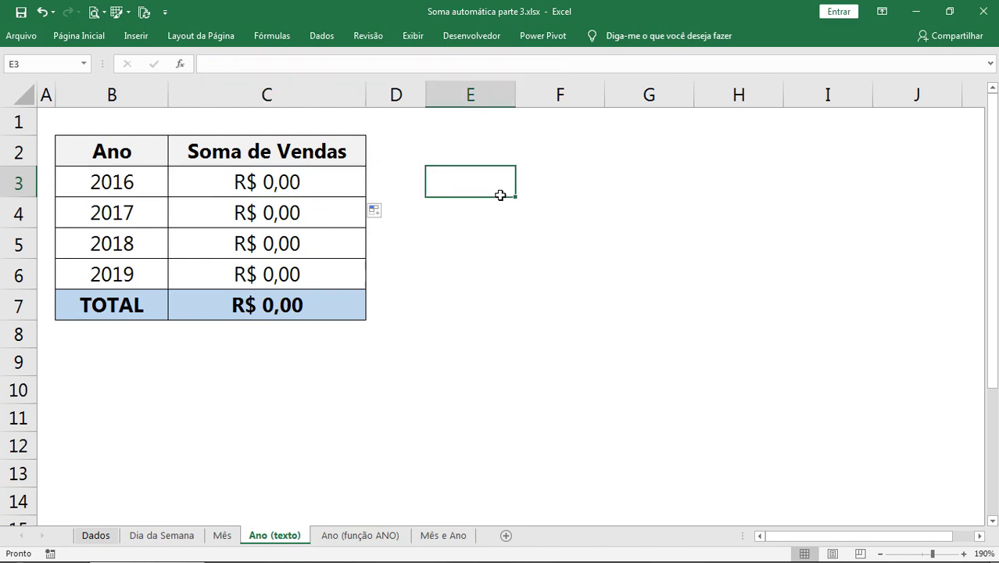
pyautogui.write('2016')
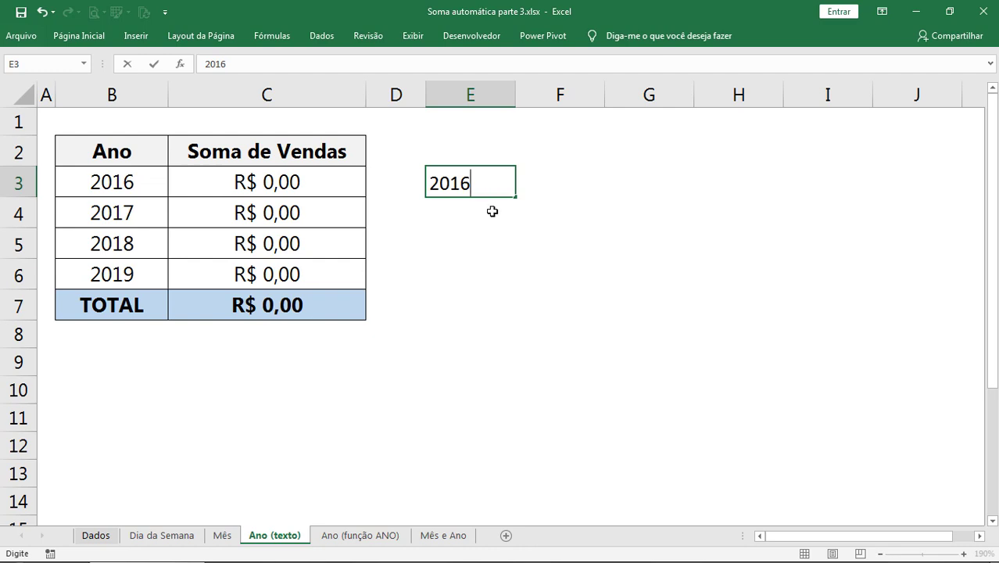
pyautogui.press('Escape')
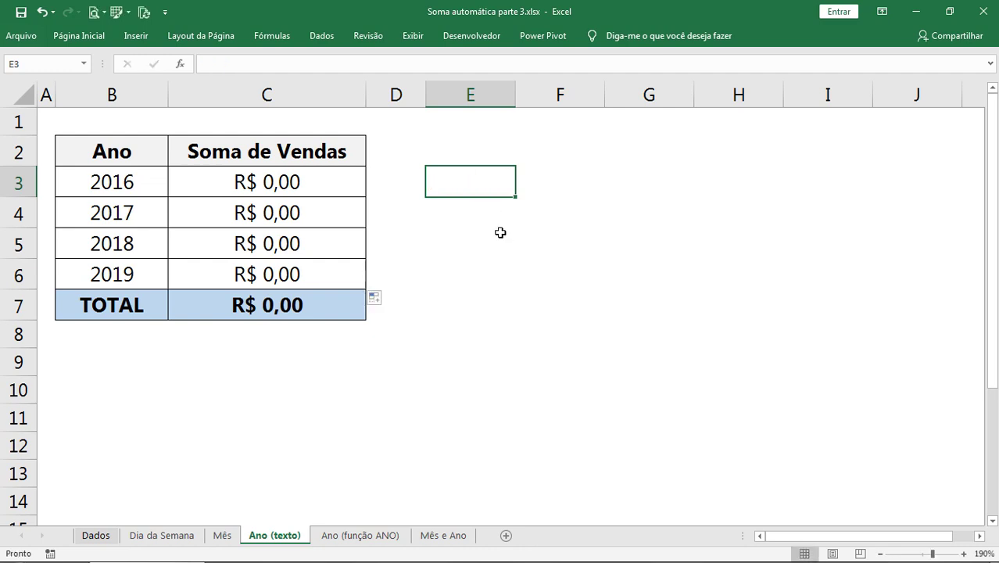
pyautogui.click(501, 224)
pyautogui.click(225, 361)
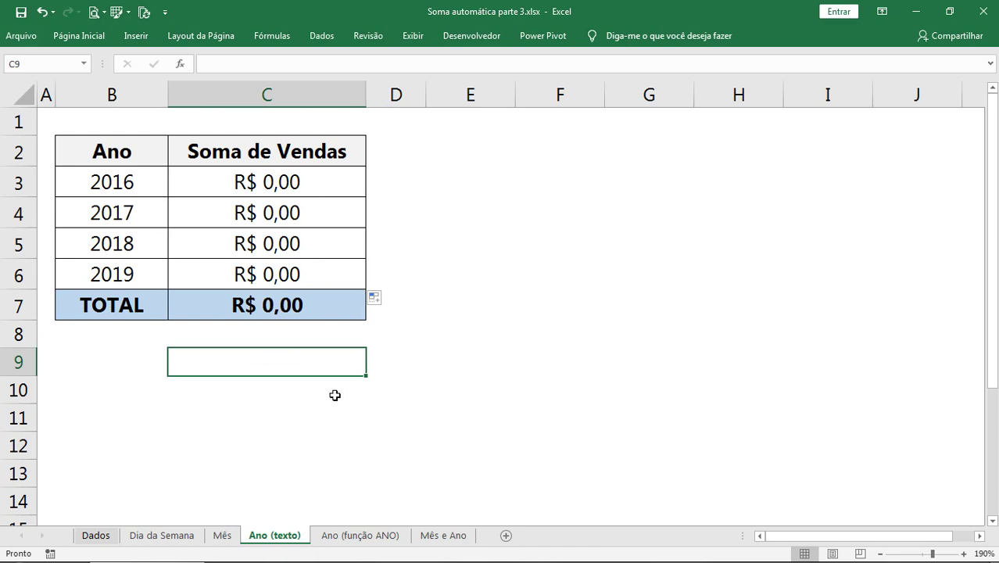
pyautogui.write('2016')
pyautogui.press('Return')
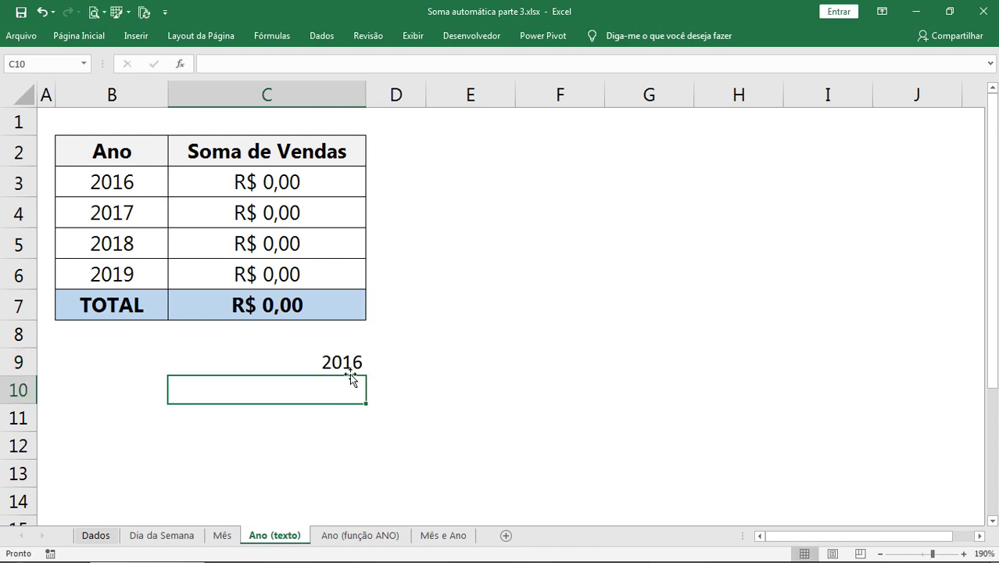
pyautogui.click(344, 366)
pyautogui.click(94, 36)
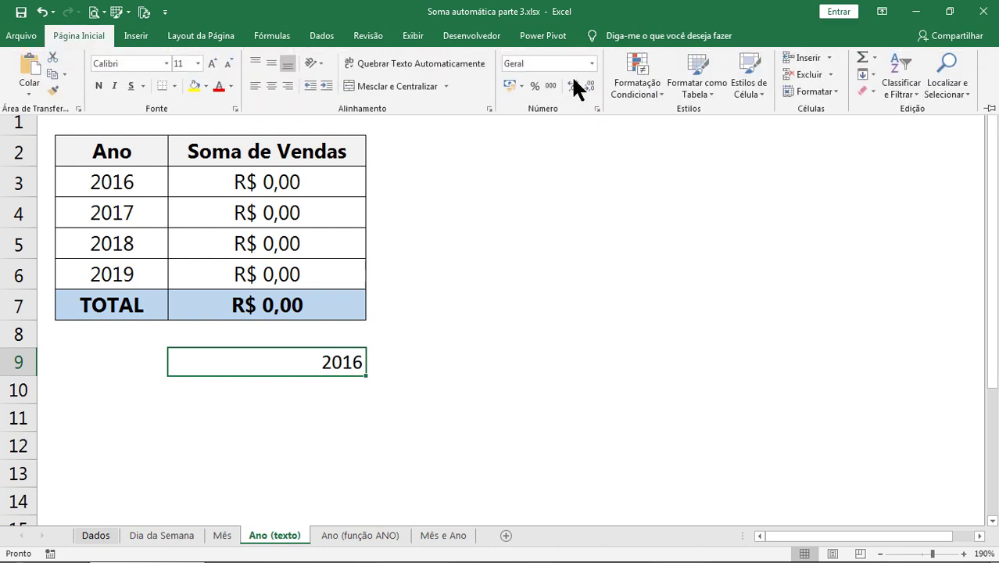
pyautogui.click(590, 63)
pyautogui.click(575, 386)
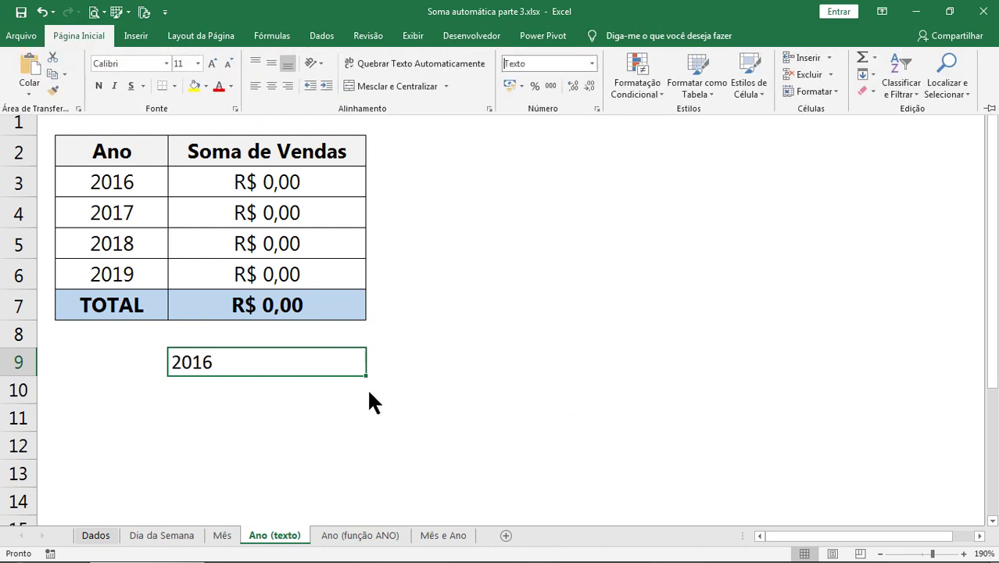
pyautogui.doubleClick(312, 360)
pyautogui.press('Return')
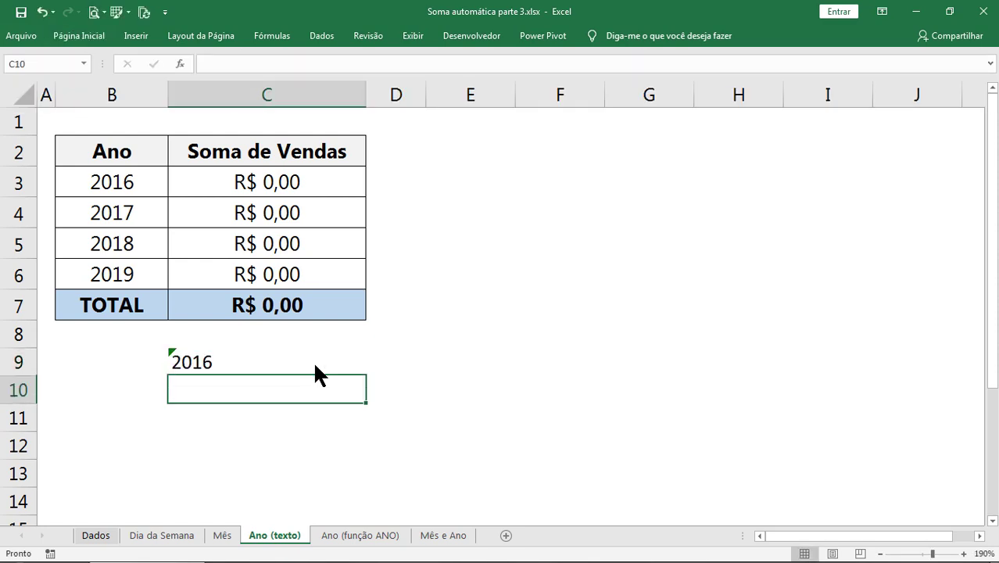
pyautogui.click(183, 361)
pyautogui.click(205, 392)
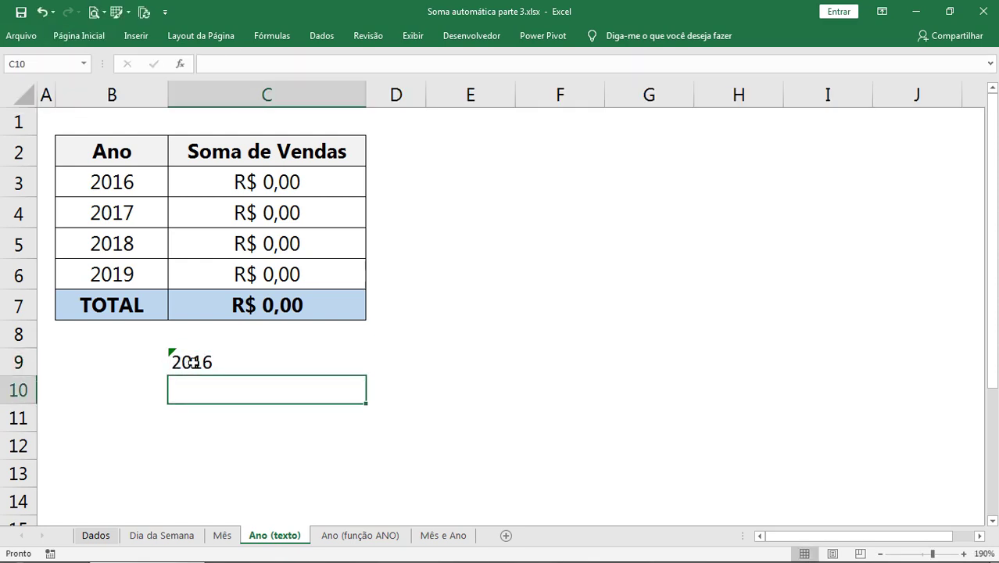
pyautogui.click(192, 362)
pyautogui.click(152, 357)
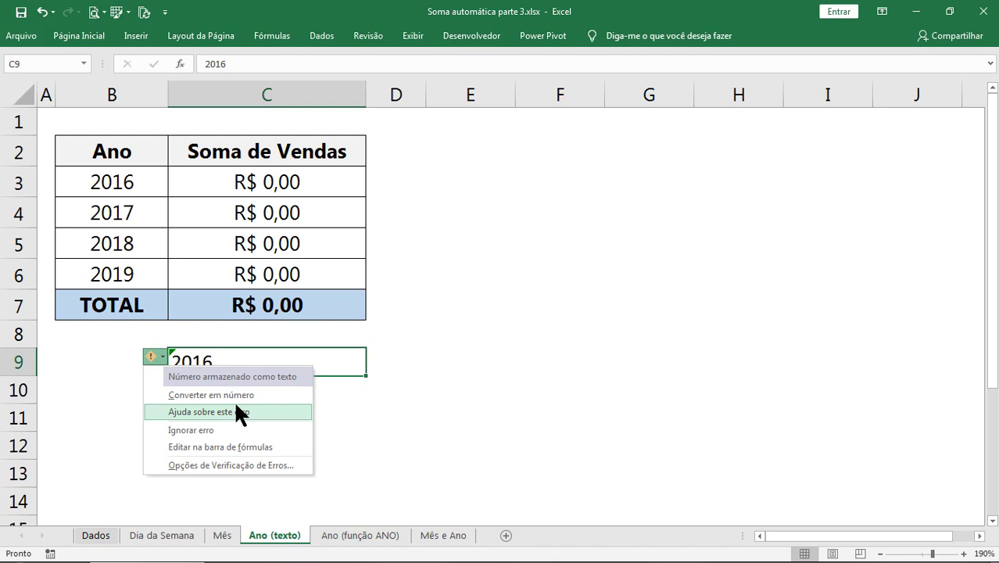
pyautogui.click(399, 428)
pyautogui.click(203, 358)
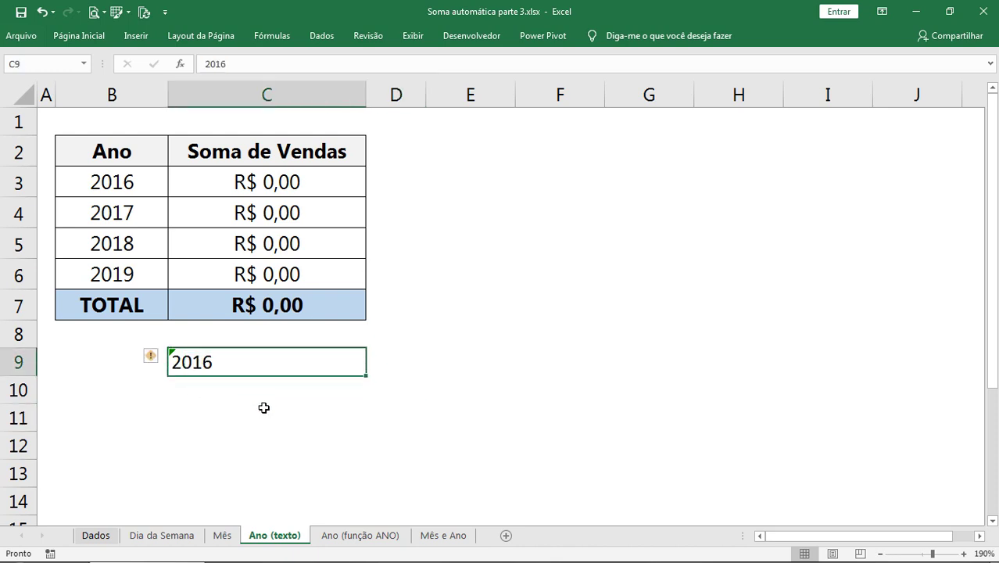
pyautogui.click(234, 397)
pyautogui.write('=')
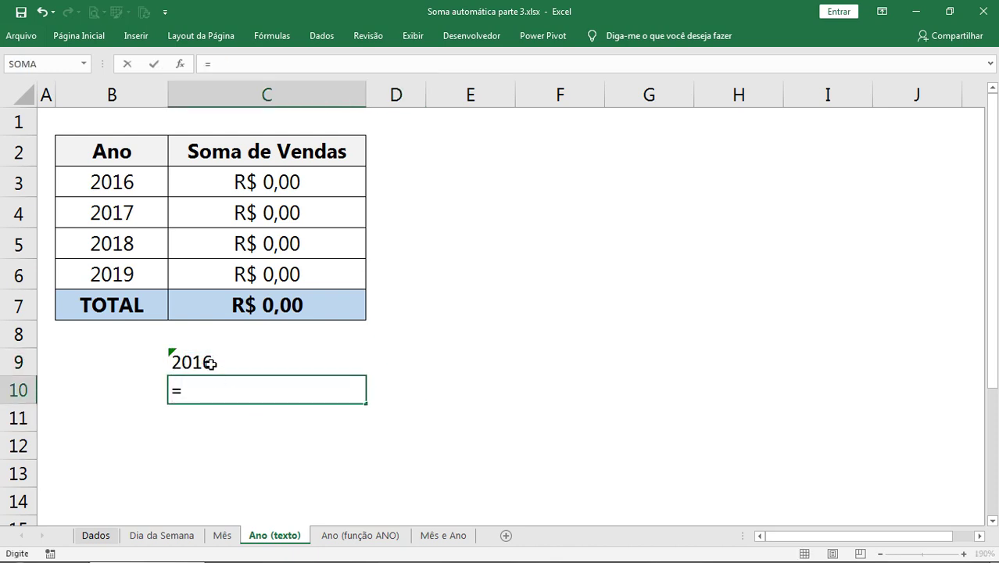
pyautogui.click(205, 361)
pyautogui.write('=')
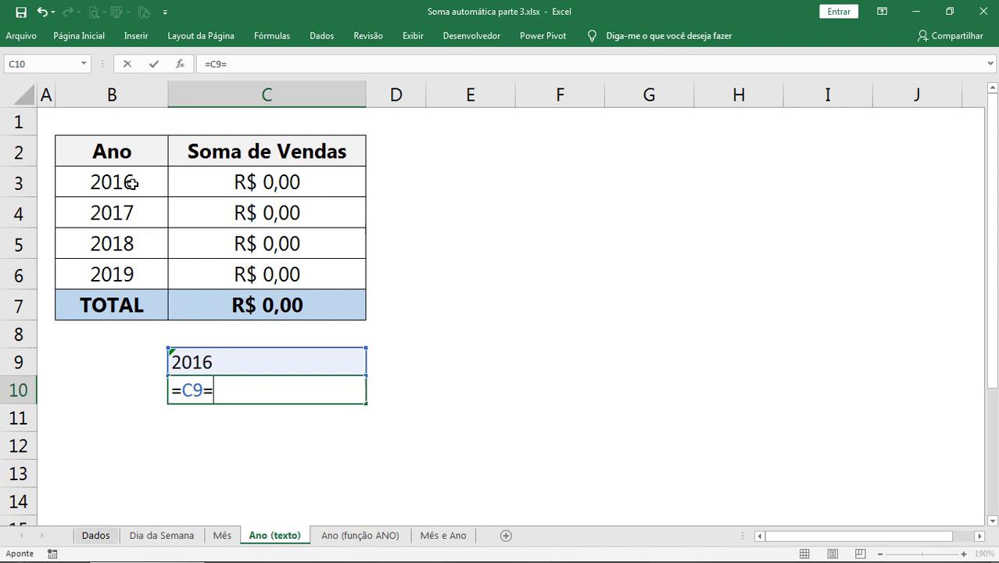
pyautogui.click(132, 186)
pyautogui.press('Return')
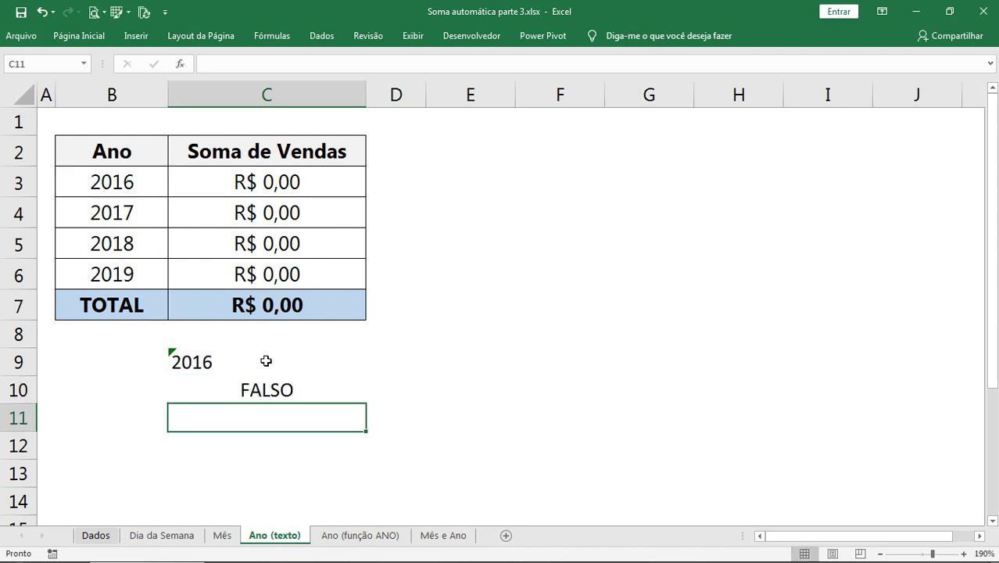
pyautogui.moveTo(263, 359); pyautogui.dragTo(267, 389)
pyautogui.press('Delete')
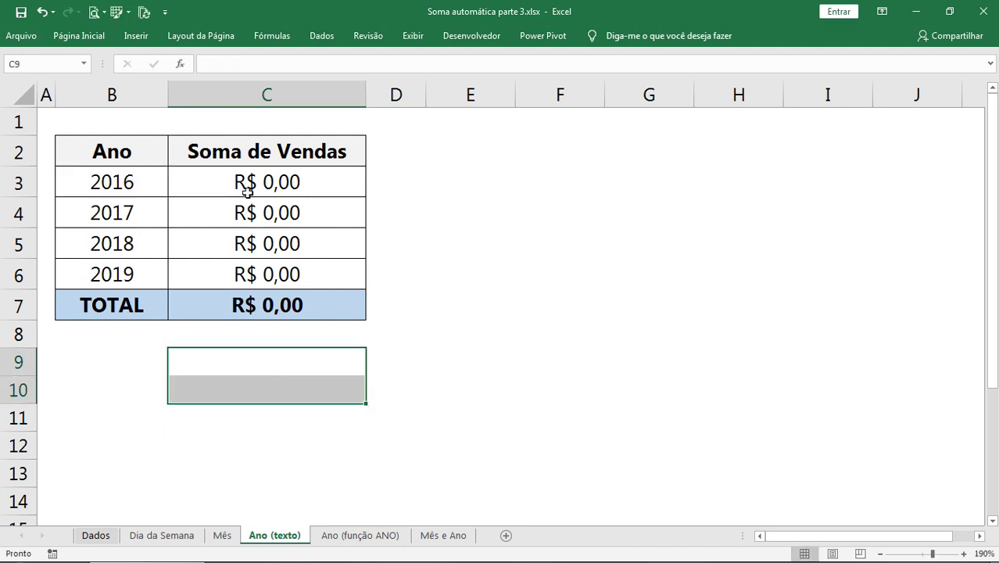
pyautogui.doubleClick(247, 185)
# Step: Stretch column C far right and re-examine C3's TEXTO comparison against the B3–B6 years
pyautogui.press('Escape')
pyautogui.moveTo(365, 95); pyautogui.dragTo(753, 95)
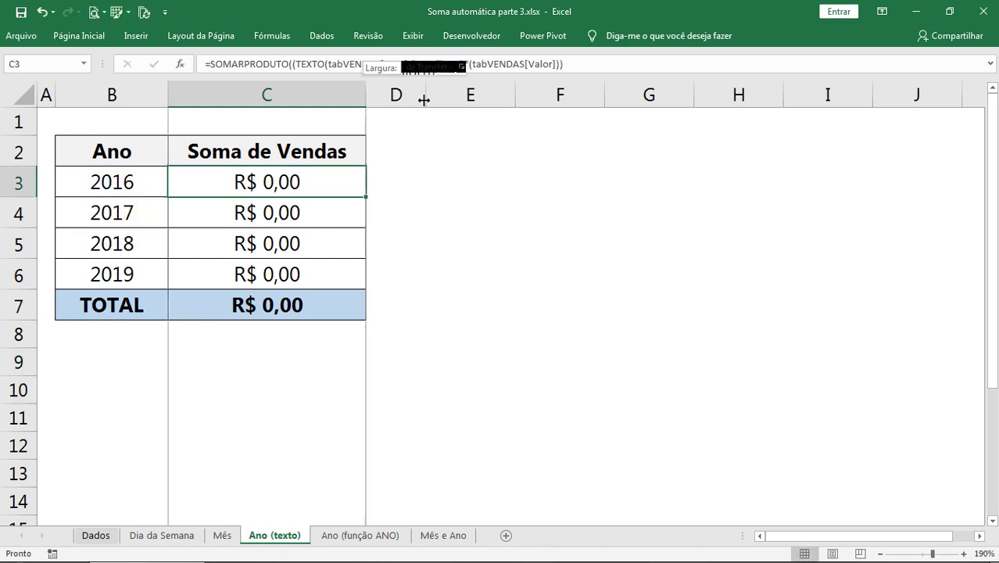
pyautogui.scroll(1, 494, 303)
pyautogui.doubleClick(461, 190)
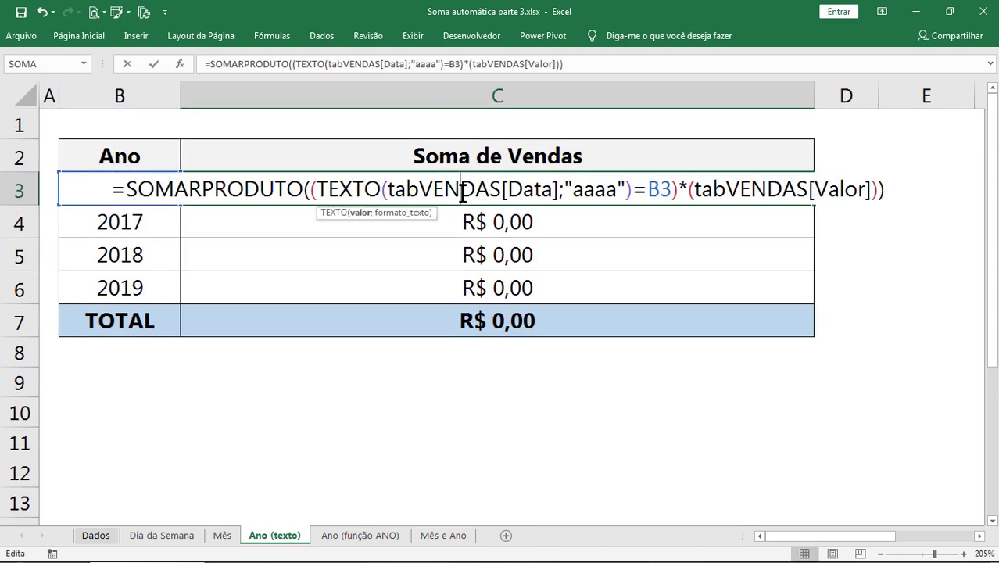
pyautogui.moveTo(315, 188); pyautogui.dragTo(633, 191)
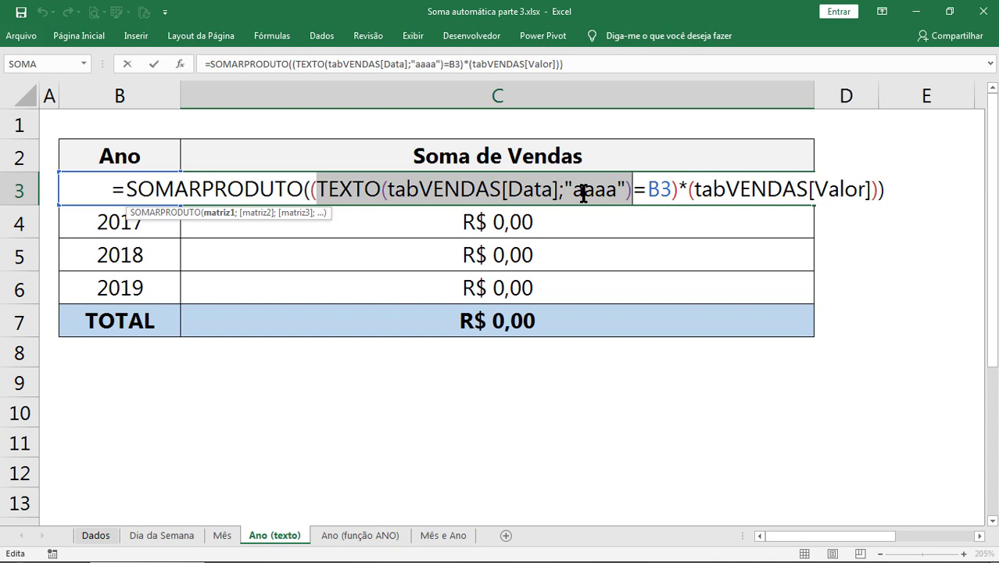
pyautogui.press('Escape')
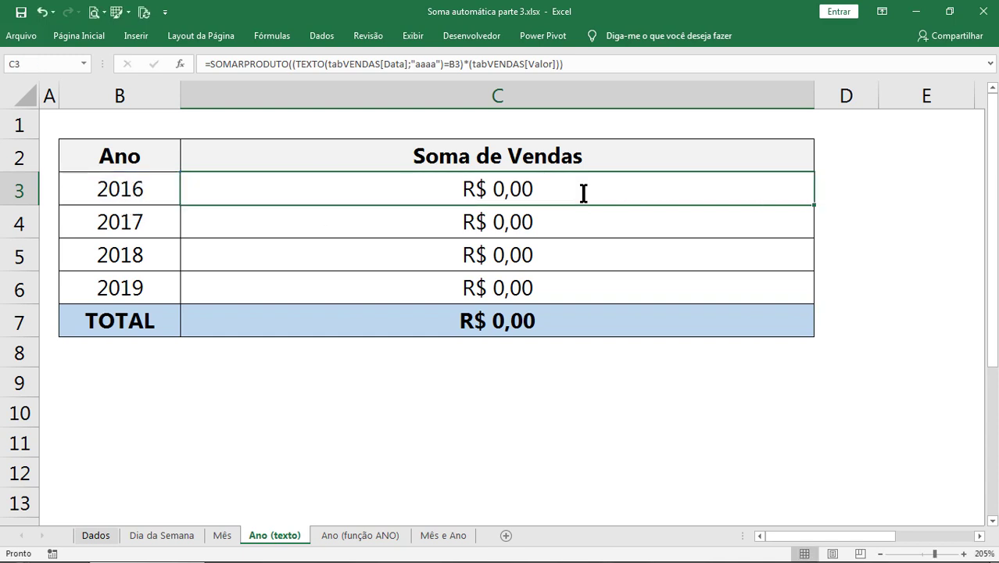
pyautogui.moveTo(168, 197); pyautogui.dragTo(156, 295)
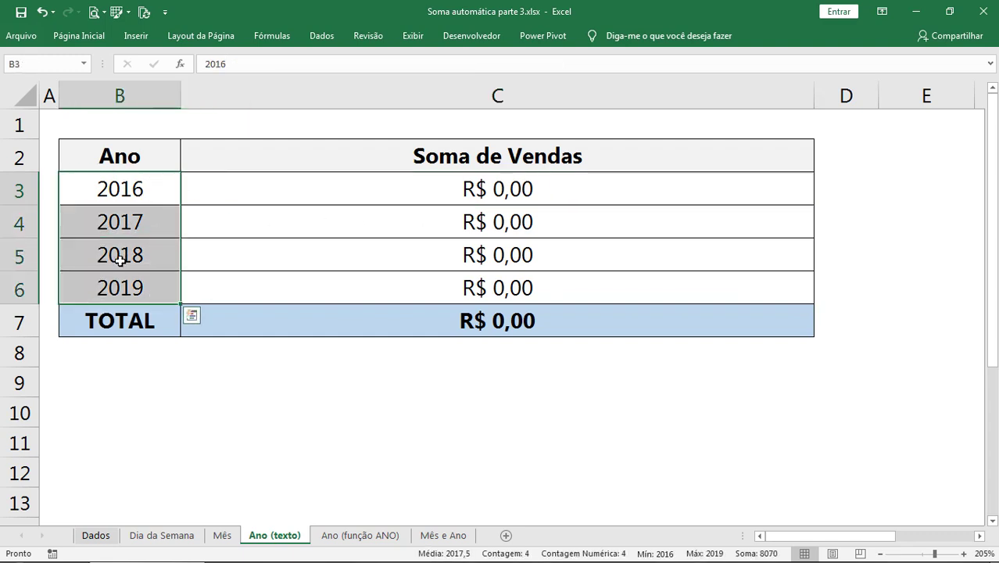
pyautogui.doubleClick(522, 191)
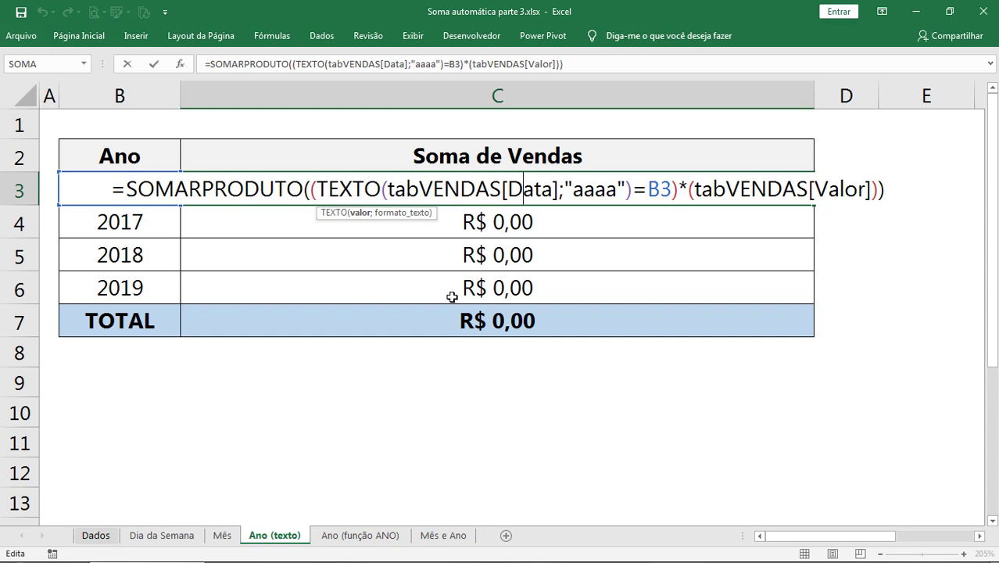
# Step: Store the years 2016 and 2017 as text by prefixing each with an apostrophe
pyautogui.press('Escape')
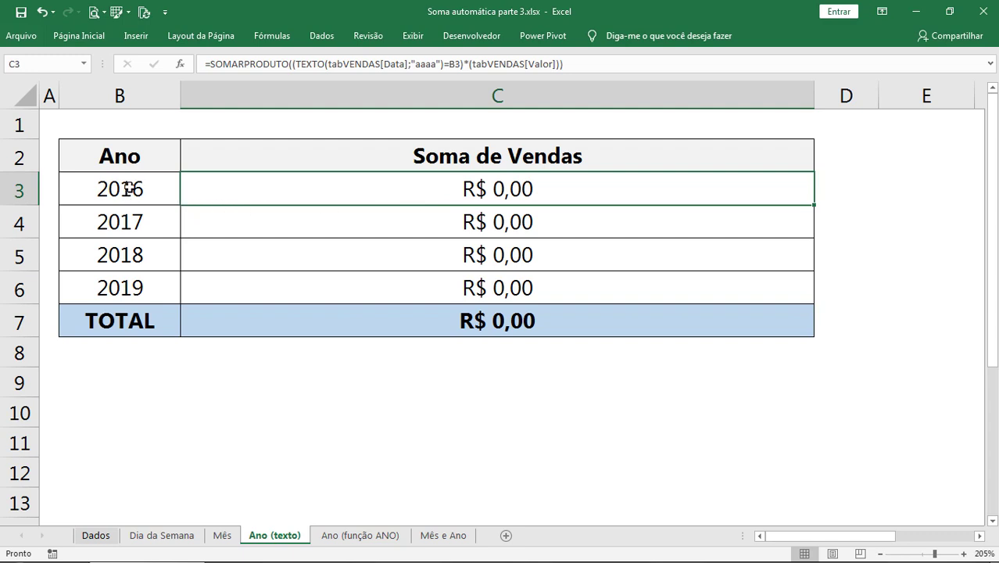
pyautogui.moveTo(129, 188); pyautogui.dragTo(128, 288)
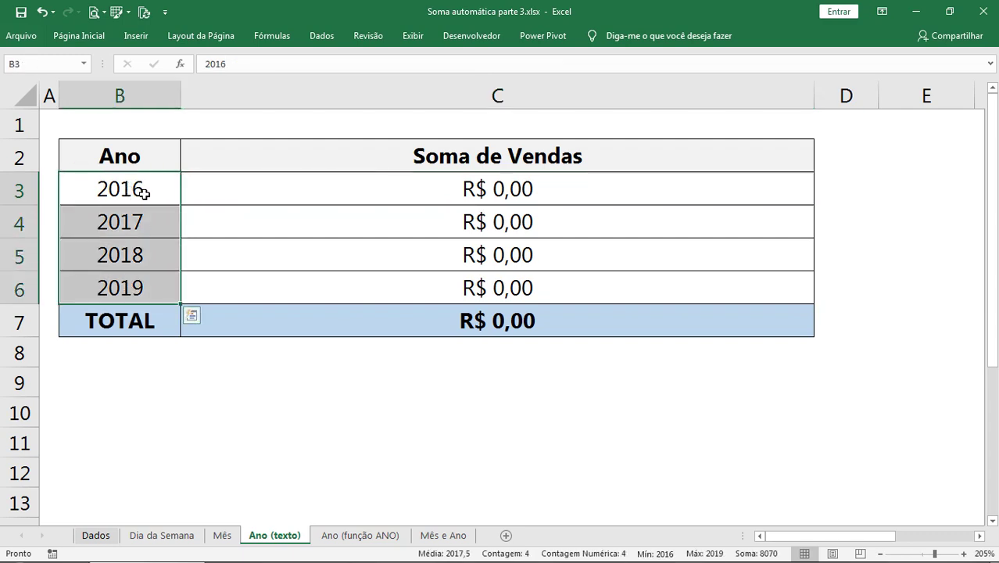
pyautogui.doubleClick(84, 191)
pyautogui.write("'")
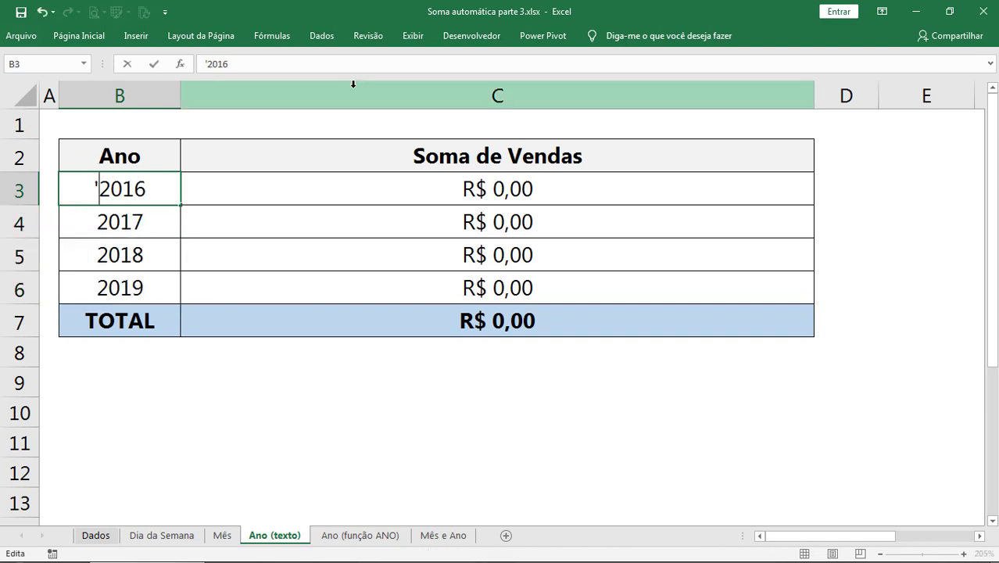
pyautogui.press('Return')
pyautogui.doubleClick(96, 222)
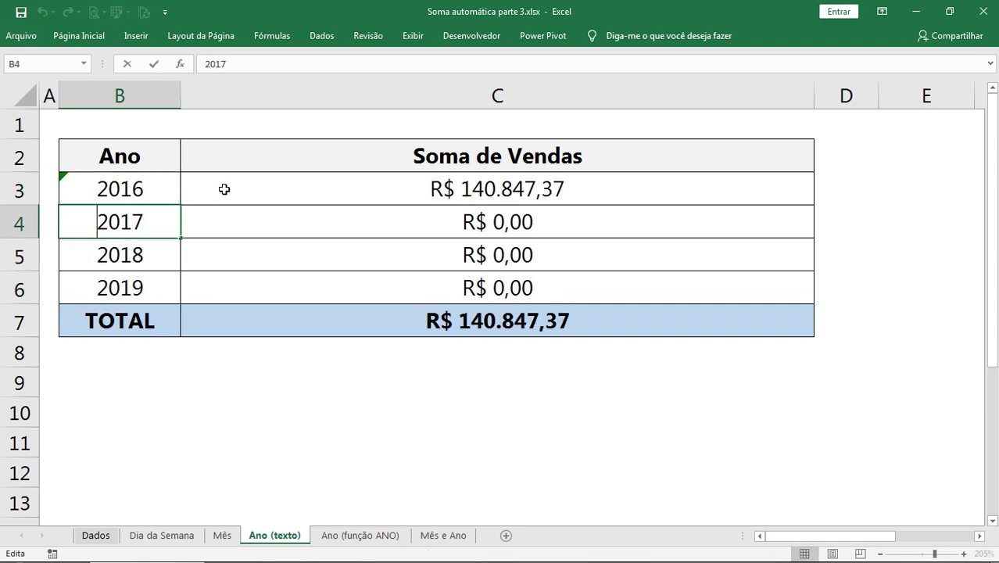
pyautogui.write("'")
pyautogui.press('Return')
pyautogui.click(403, 195)
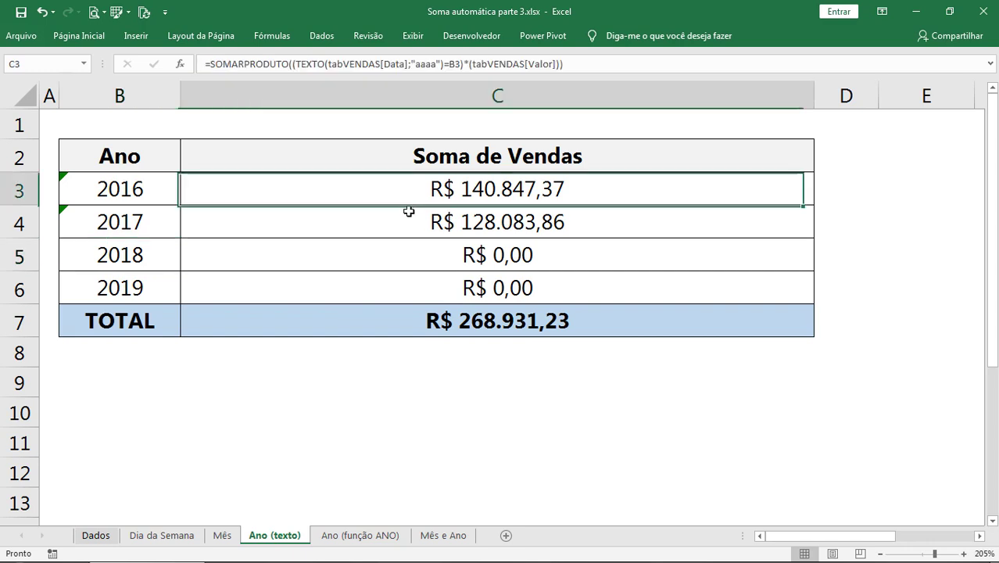
pyautogui.moveTo(408, 211); pyautogui.dragTo(405, 228)
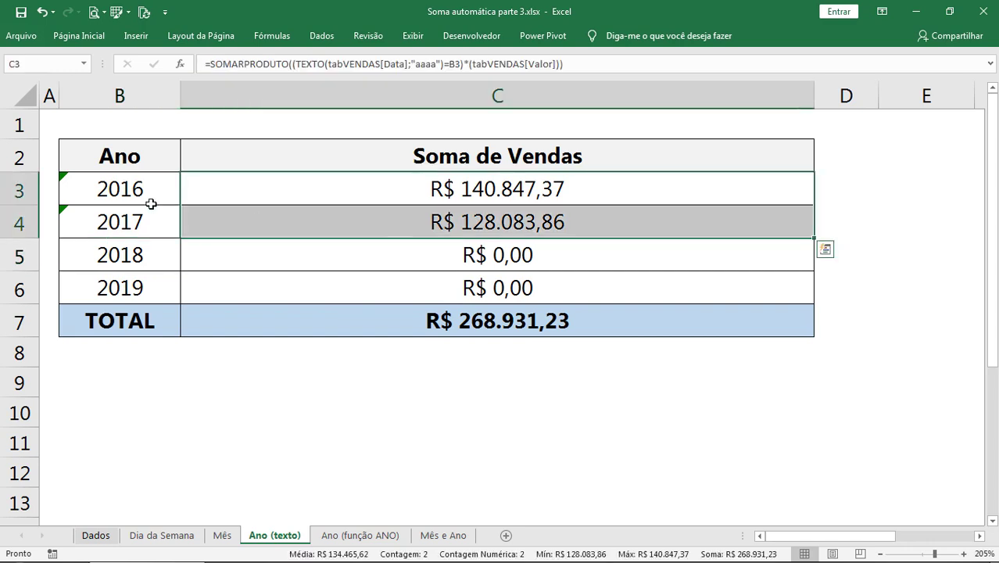
# Step: Format 2018 and 2019 as Texto and re-enter them so their sales sums calculate
pyautogui.click(112, 252)
pyautogui.moveTo(154, 253); pyautogui.dragTo(149, 281)
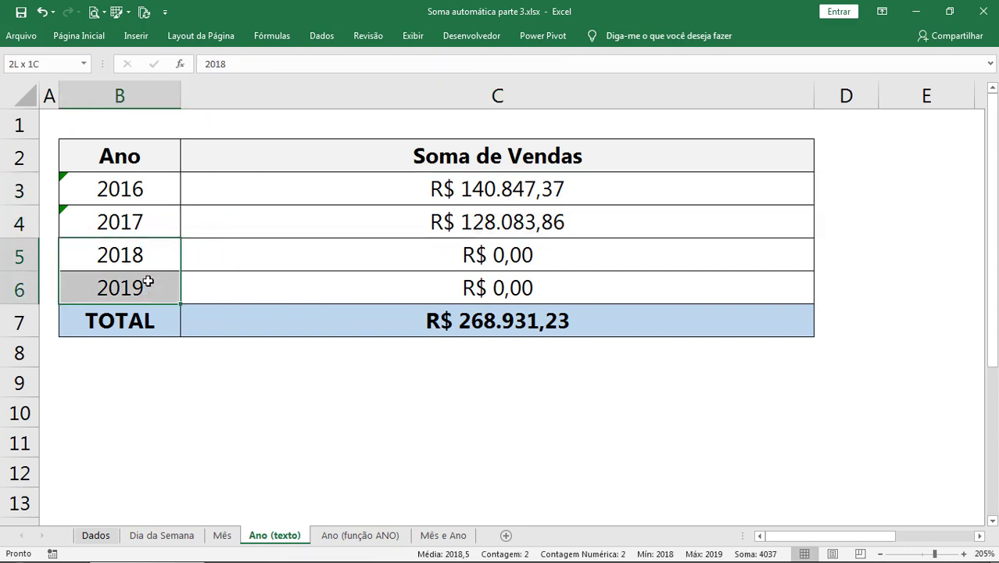
pyautogui.click(81, 36)
pyautogui.click(593, 67)
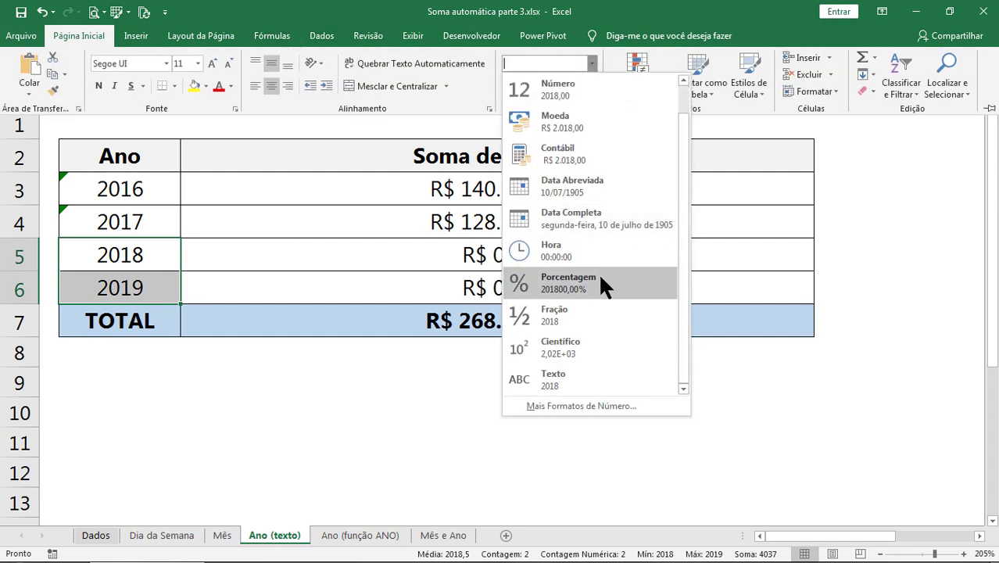
pyautogui.click(582, 372)
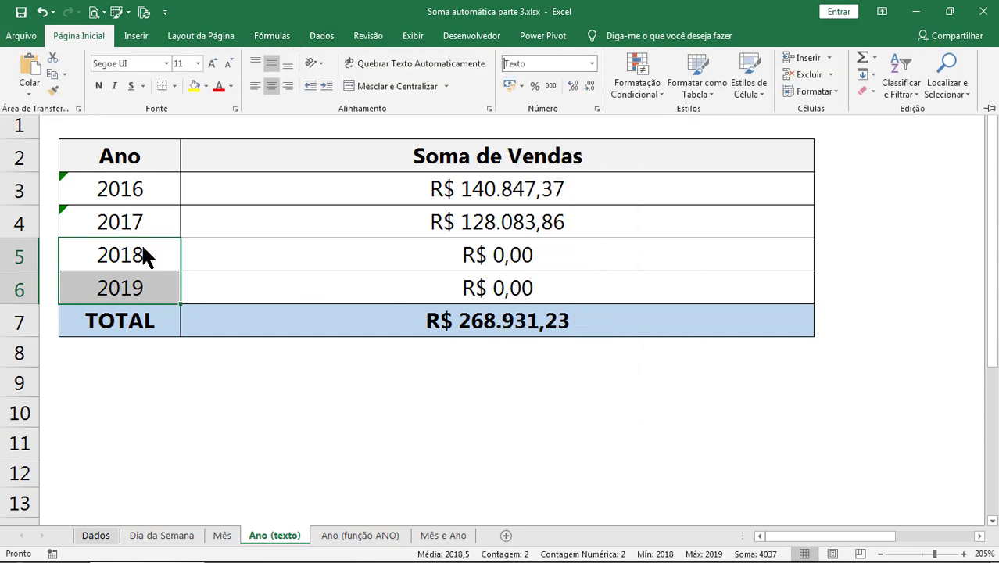
pyautogui.click(143, 249)
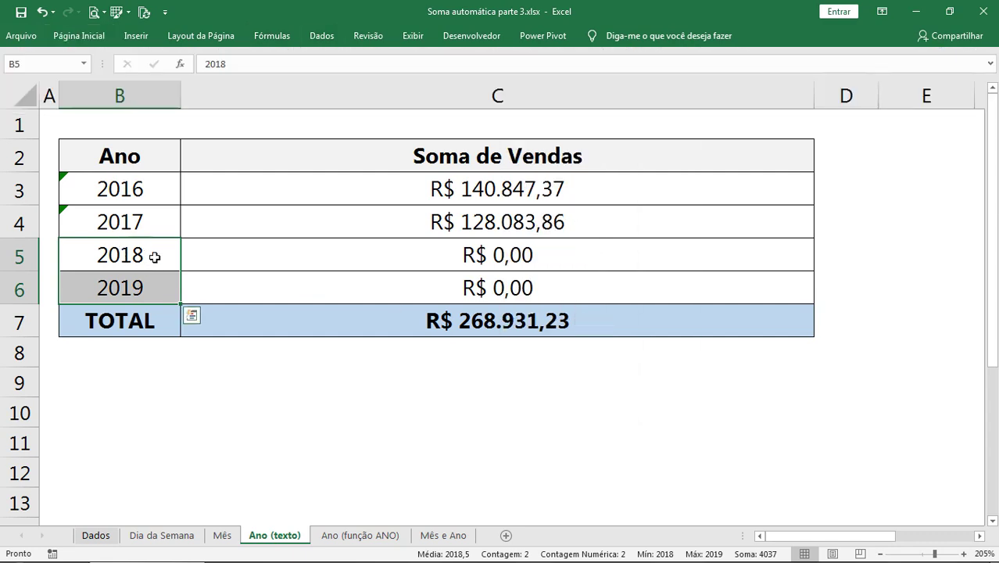
pyautogui.doubleClick(143, 248)
pyautogui.press('Return')
pyautogui.press('F2')
pyautogui.press('Return')
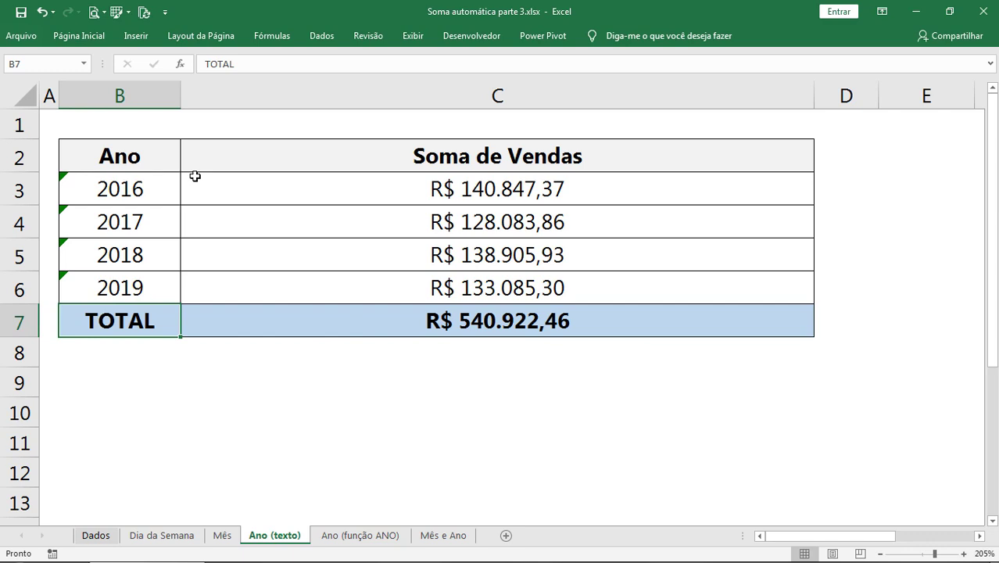
pyautogui.moveTo(165, 183); pyautogui.dragTo(147, 289)
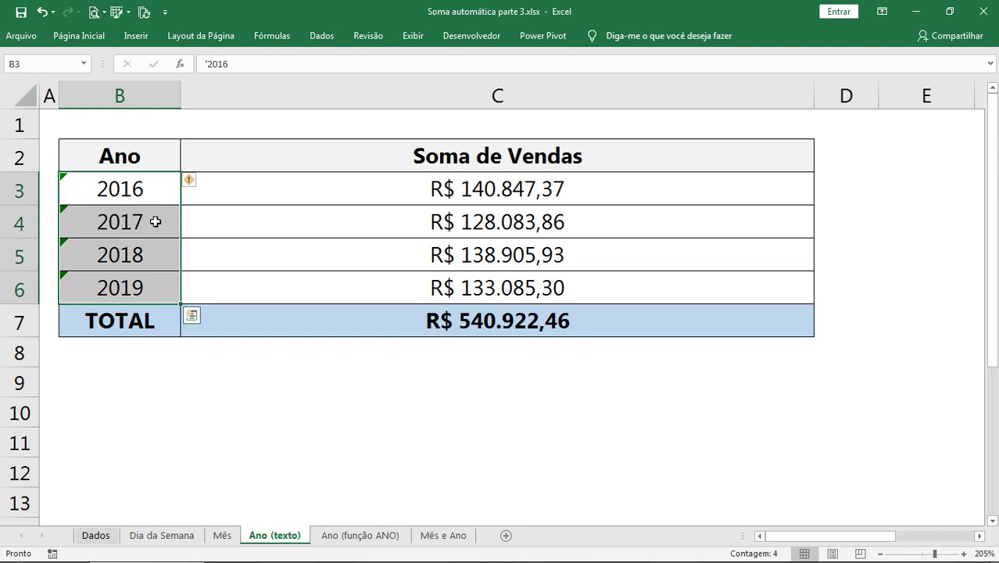
# Step: Undo the text conversions so the years 2016–2019 are numbers again
pyautogui.hotkey('ctrl', 'z')
pyautogui.hotkey('ctrl', 'z')
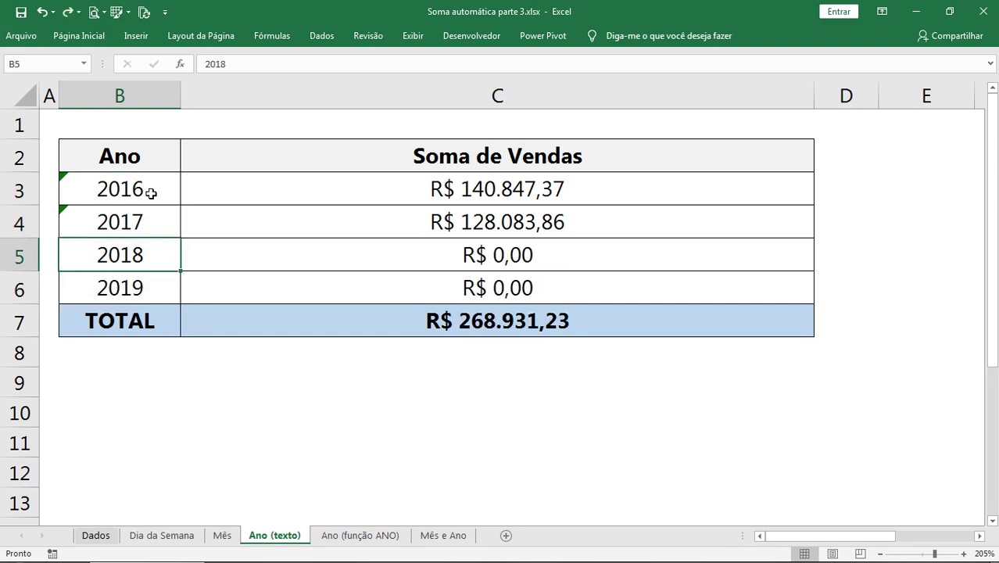
pyautogui.hotkey('ctrl', 'z')
pyautogui.hotkey('ctrl', 'z')
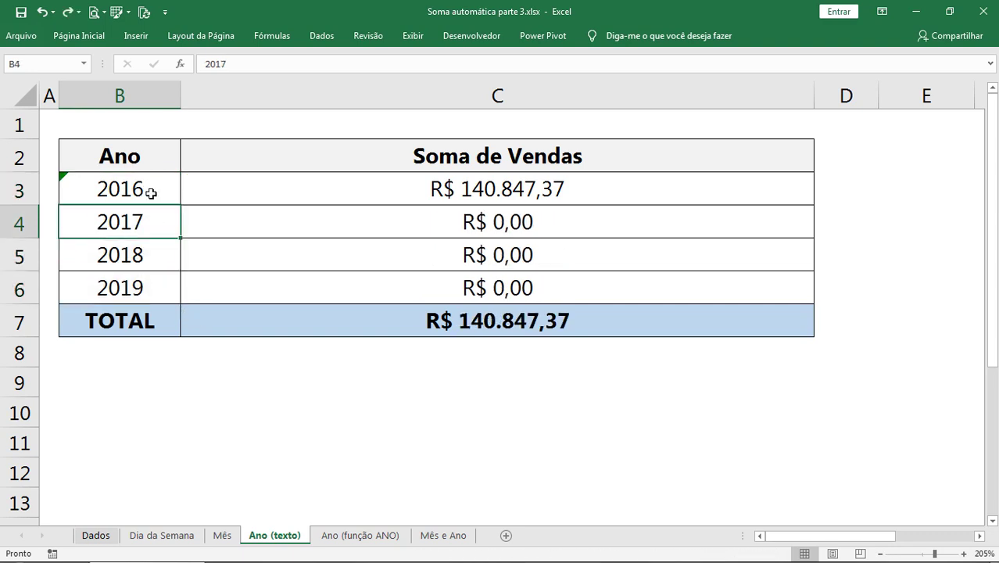
pyautogui.hotkey('ctrl', 'z')
pyautogui.click(534, 188)
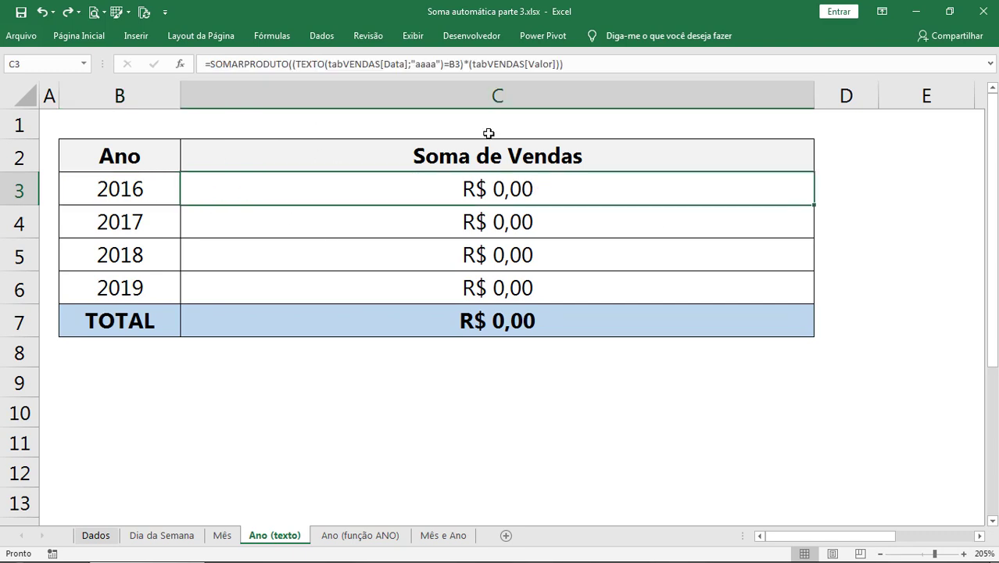
# Step: Try wrapping C3's TEXTO year condition in VALOR, fill it to 2019, then undo
pyautogui.doubleClick(475, 193)
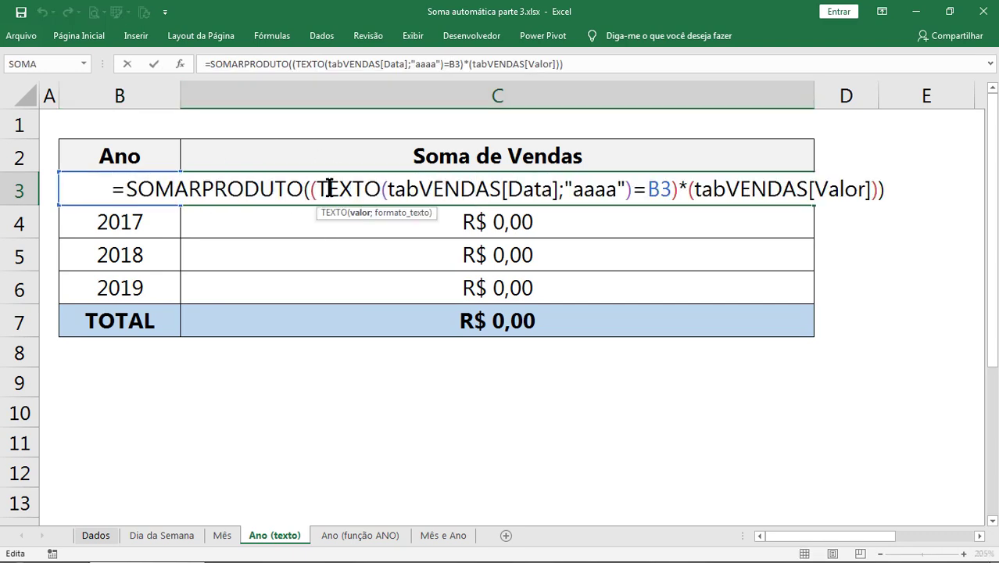
pyautogui.moveTo(317, 190); pyautogui.dragTo(632, 189)
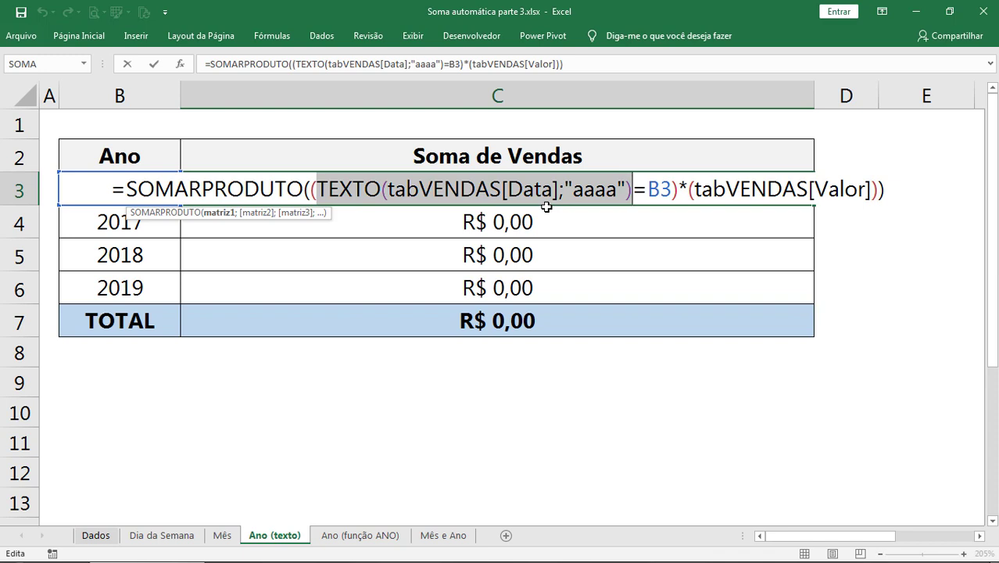
pyautogui.click(520, 188)
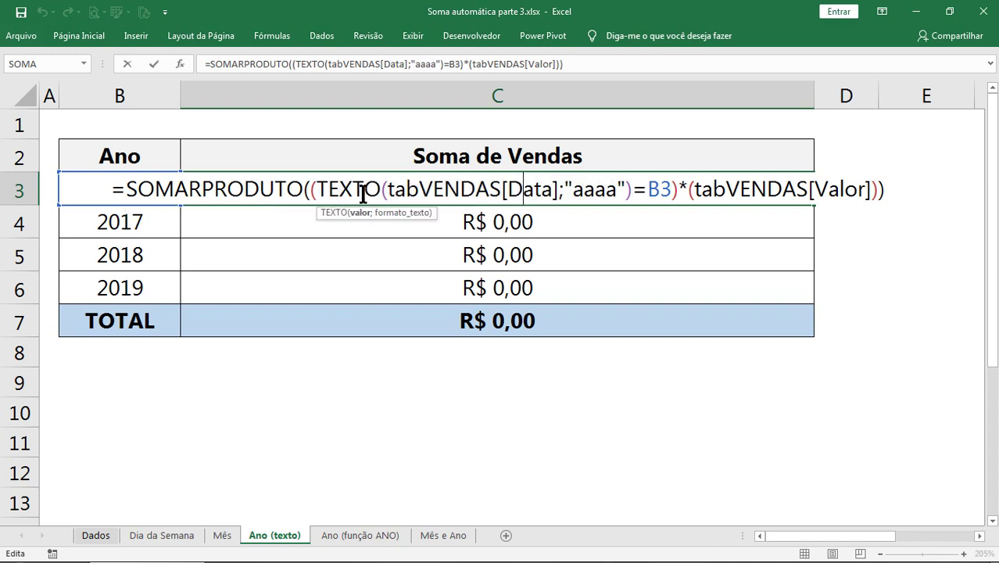
pyautogui.click(319, 190)
pyautogui.write('valor')
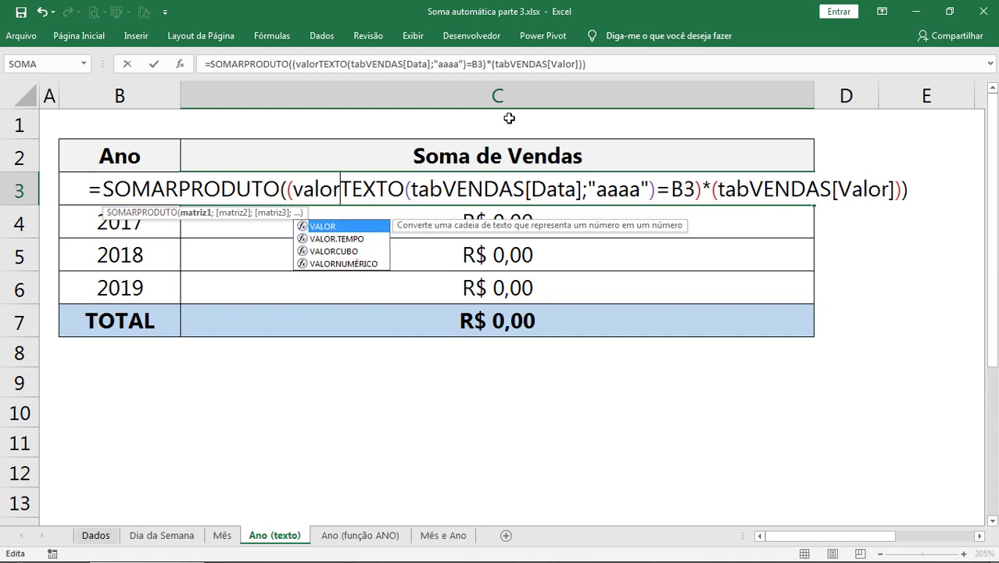
pyautogui.write('(')
pyautogui.click(661, 192)
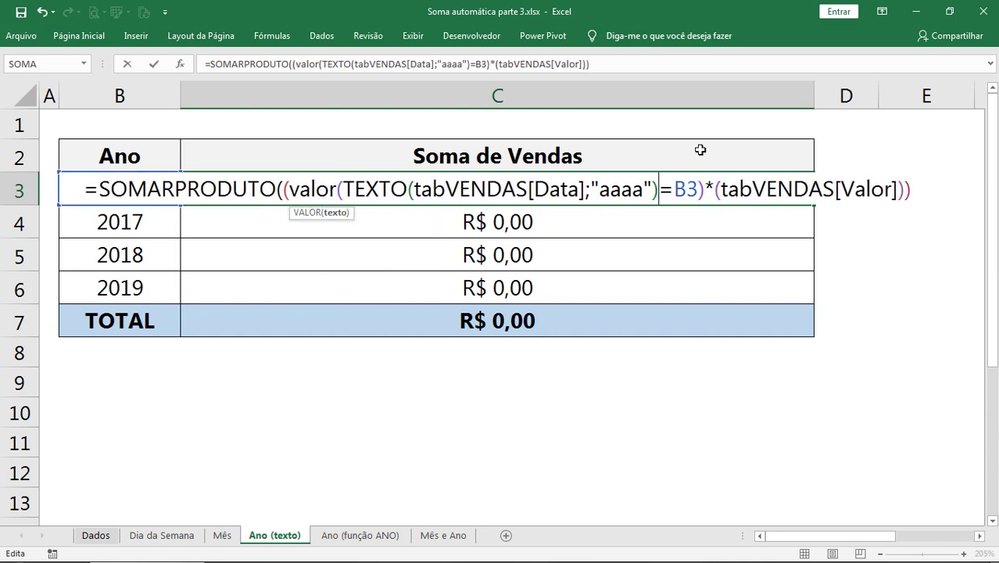
pyautogui.write(')')
pyautogui.press('Return')
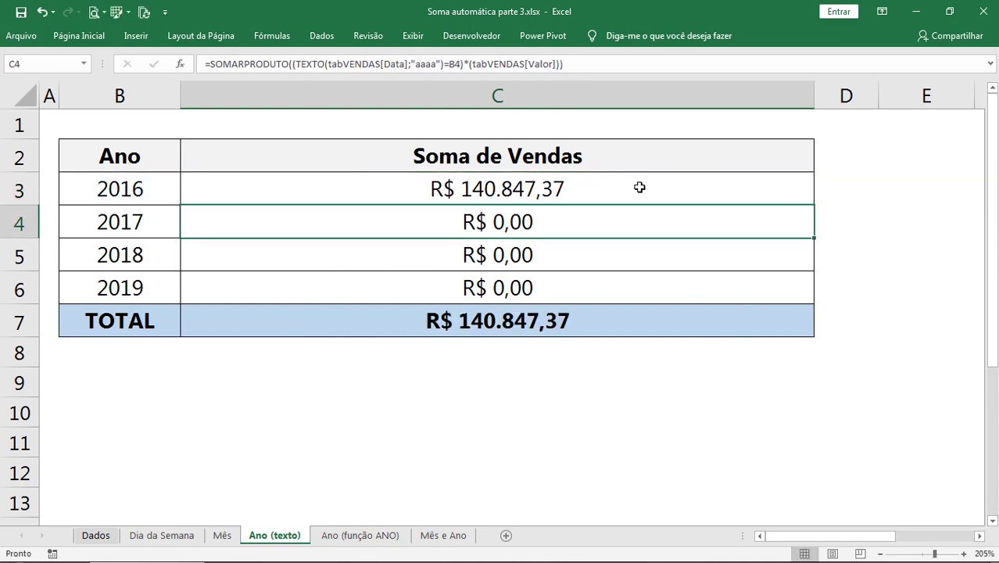
pyautogui.click(639, 188)
pyautogui.moveTo(815, 205); pyautogui.dragTo(785, 294)
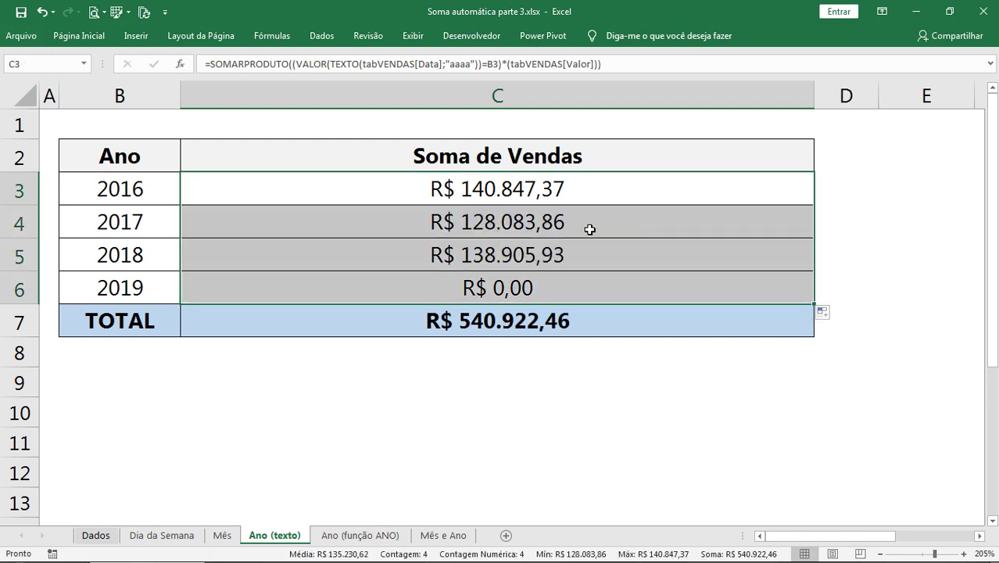
pyautogui.hotkey('ctrl', 'z')
pyautogui.hotkey('ctrl', 'z')
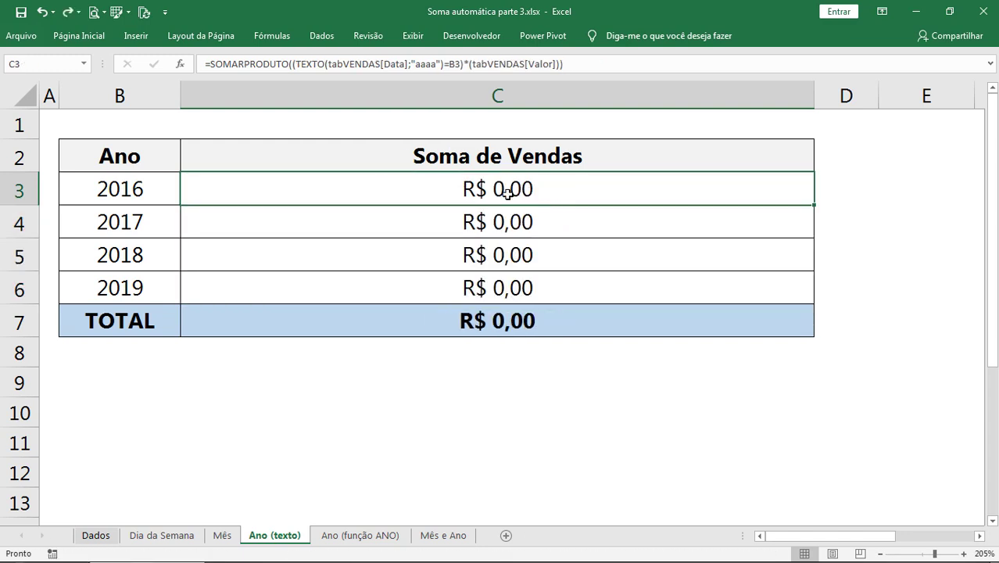
# Step: Wrap C3's TEXTO year condition in parentheses multiplied by 1 and fill it down to 2019
pyautogui.doubleClick(508, 189)
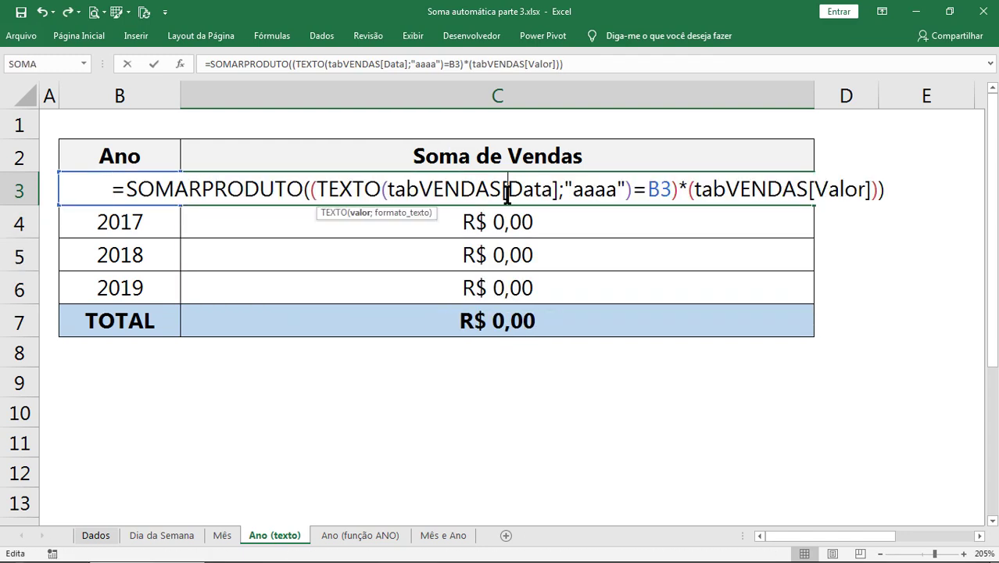
pyautogui.click(316, 190)
pyautogui.write('(')
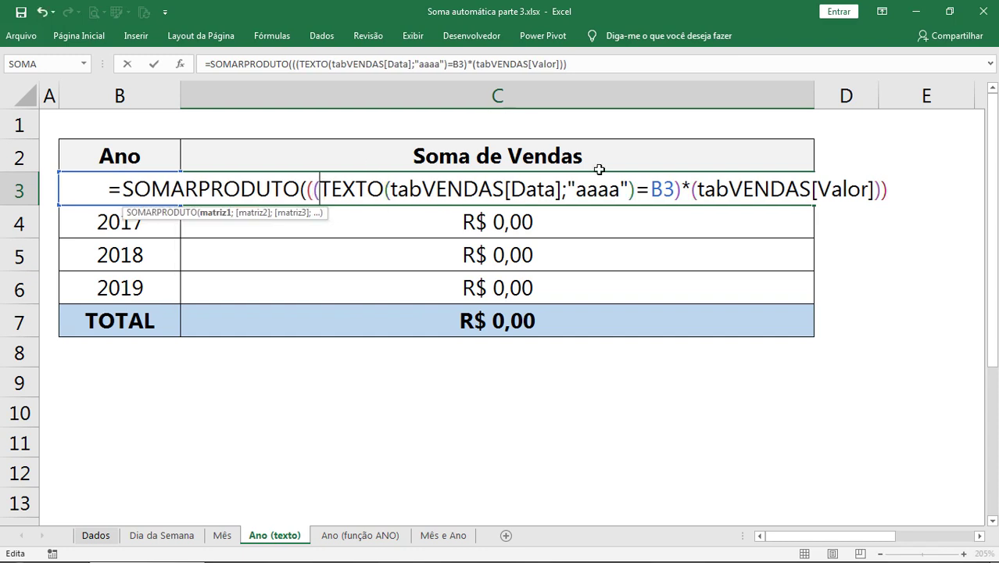
pyautogui.click(634, 189)
pyautogui.write(')')
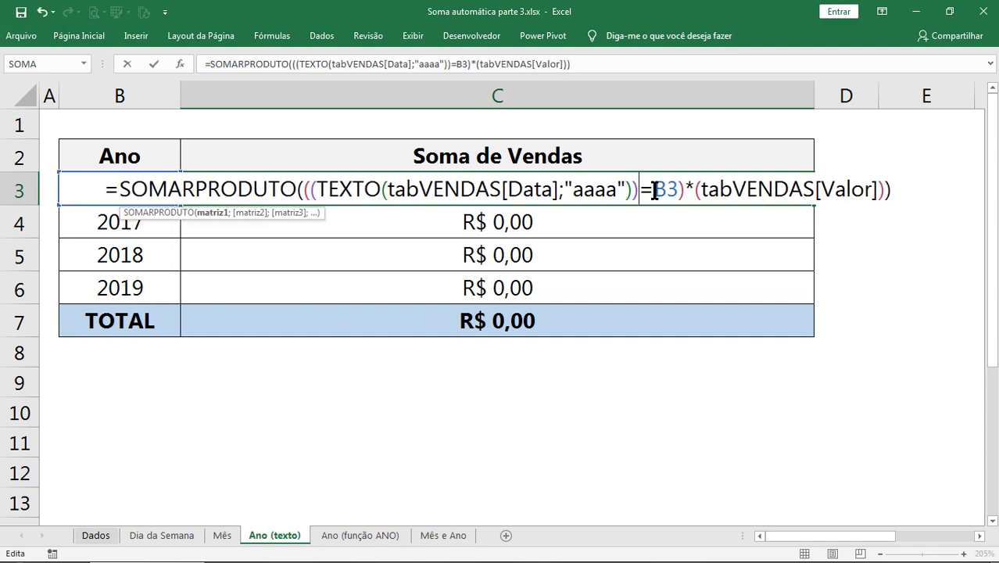
pyautogui.click(633, 189)
pyautogui.write('*')
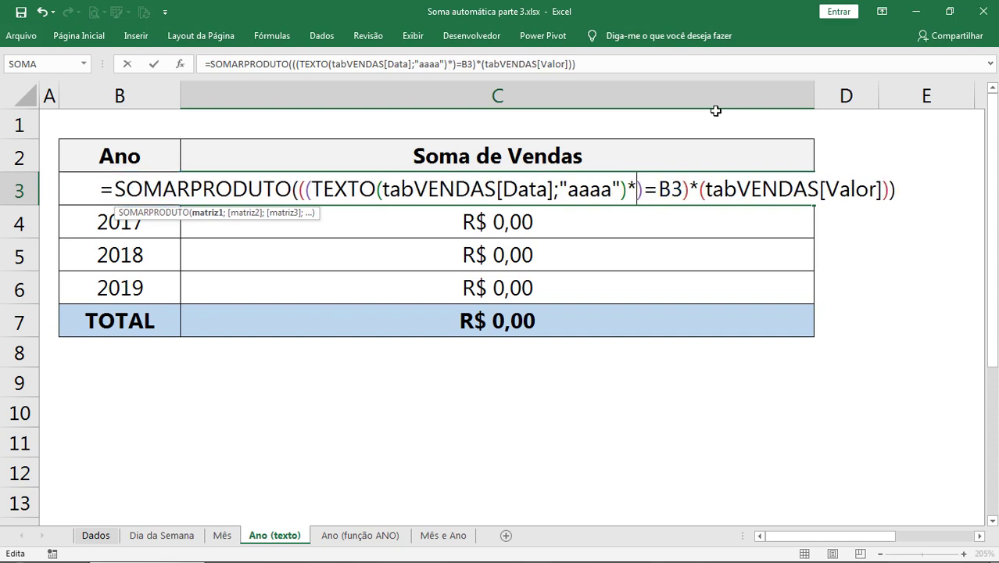
pyautogui.write('1')
pyautogui.press('Return')
pyautogui.click(710, 182)
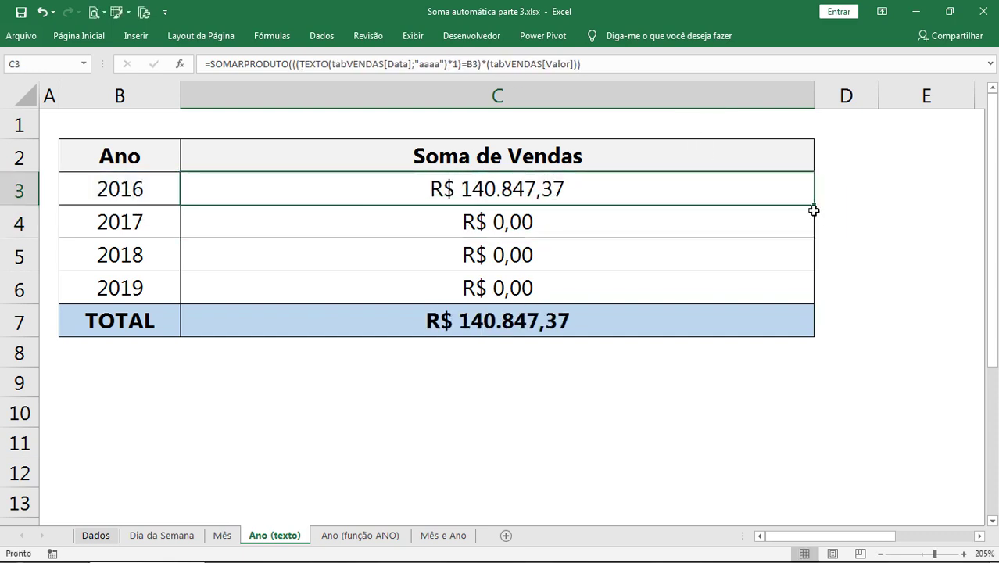
pyautogui.moveTo(813, 205); pyautogui.dragTo(801, 293)
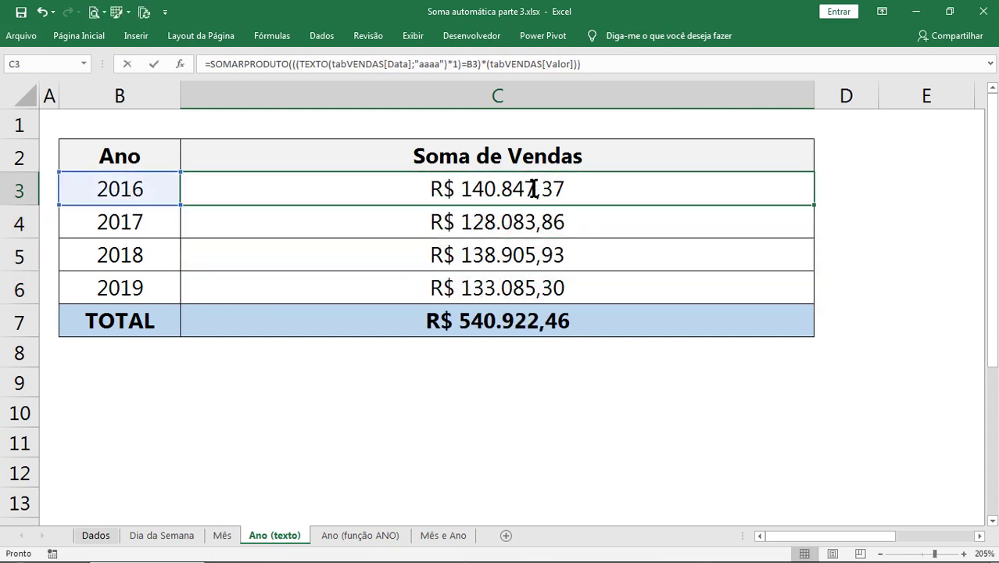
# Step: Re-enter the *1 multiplier in C3, fill it through the 2019 row, and narrow column C
pyautogui.doubleClick(568, 189)
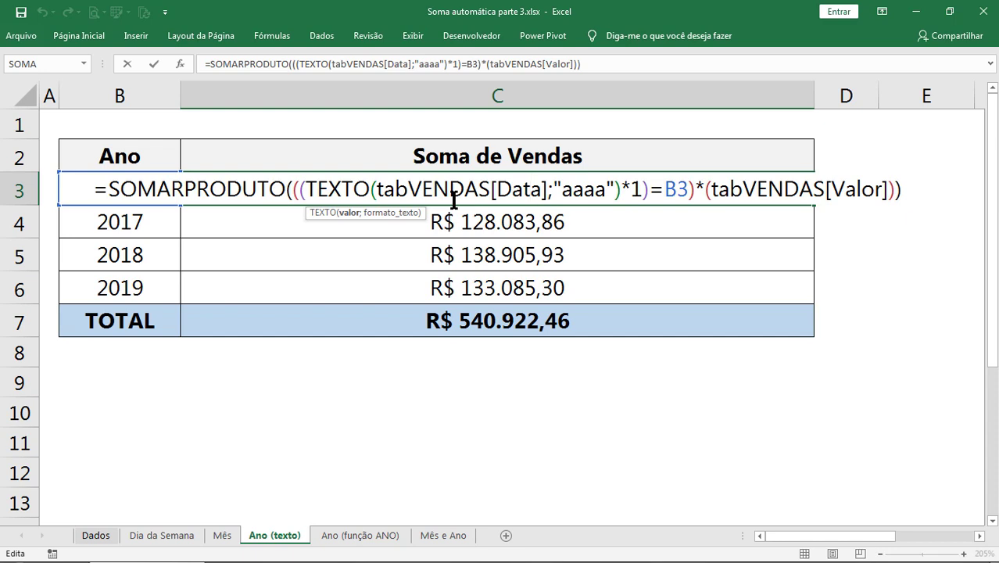
pyautogui.click(630, 191)
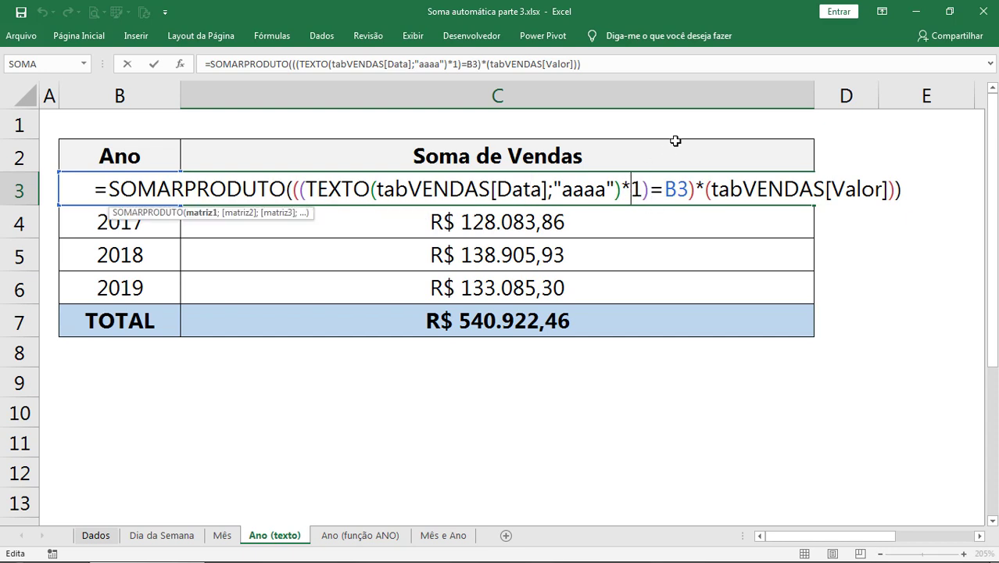
pyautogui.press('BackSpace')
pyautogui.write('?')
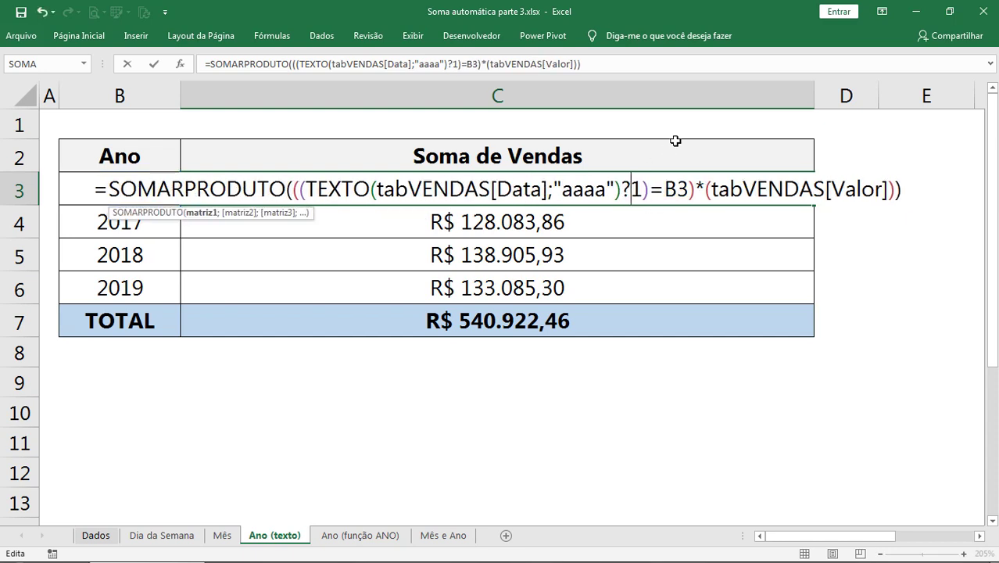
pyautogui.press('BackSpace')
pyautogui.write('/')
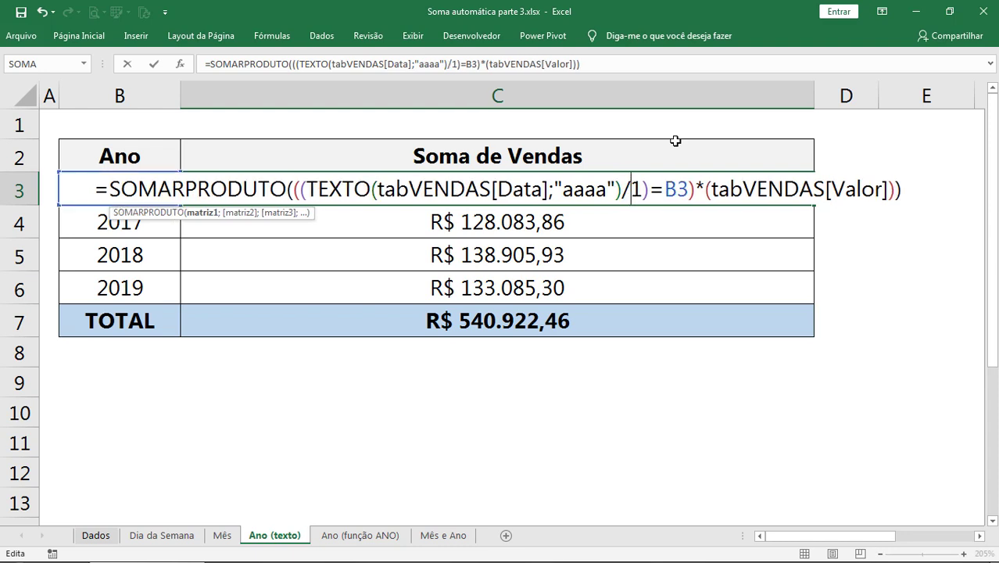
pyautogui.press('BackSpace')
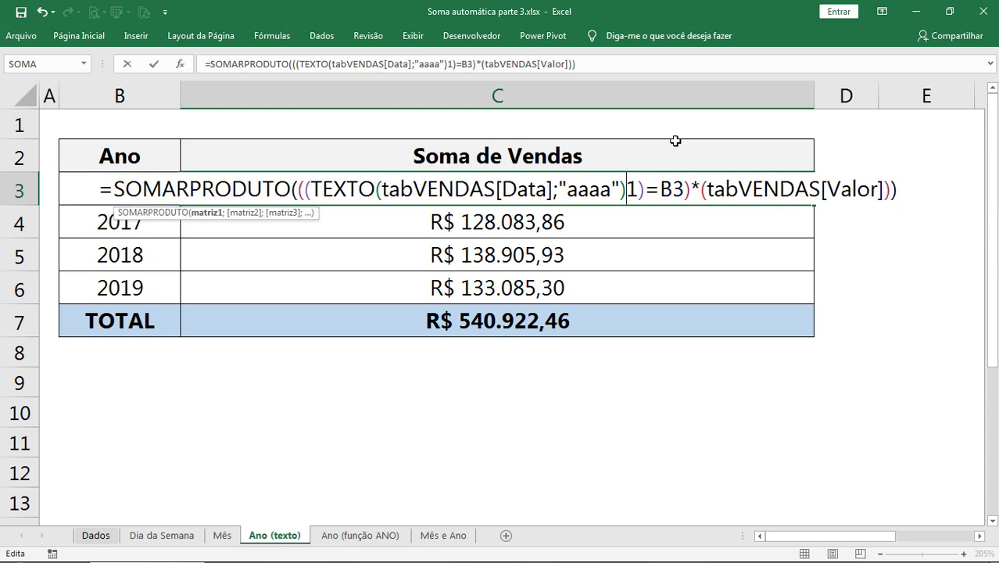
pyautogui.press('Delete')
pyautogui.write('*')
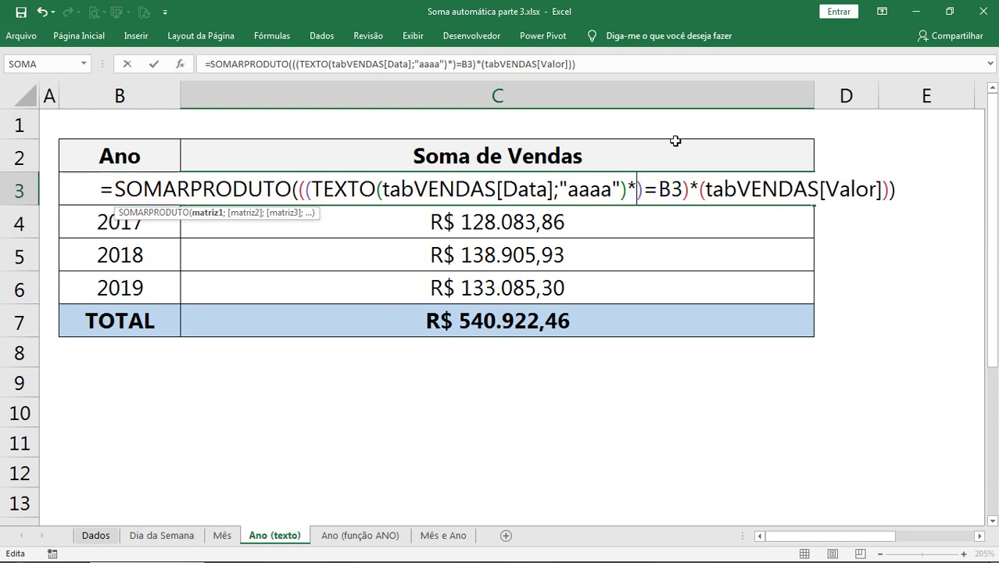
pyautogui.write('1')
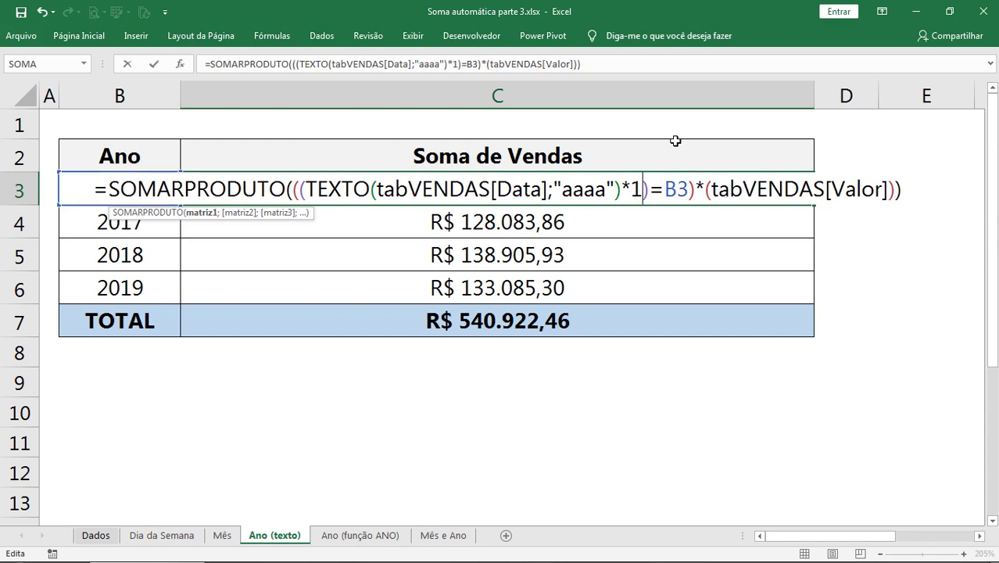
pyautogui.press('Return')
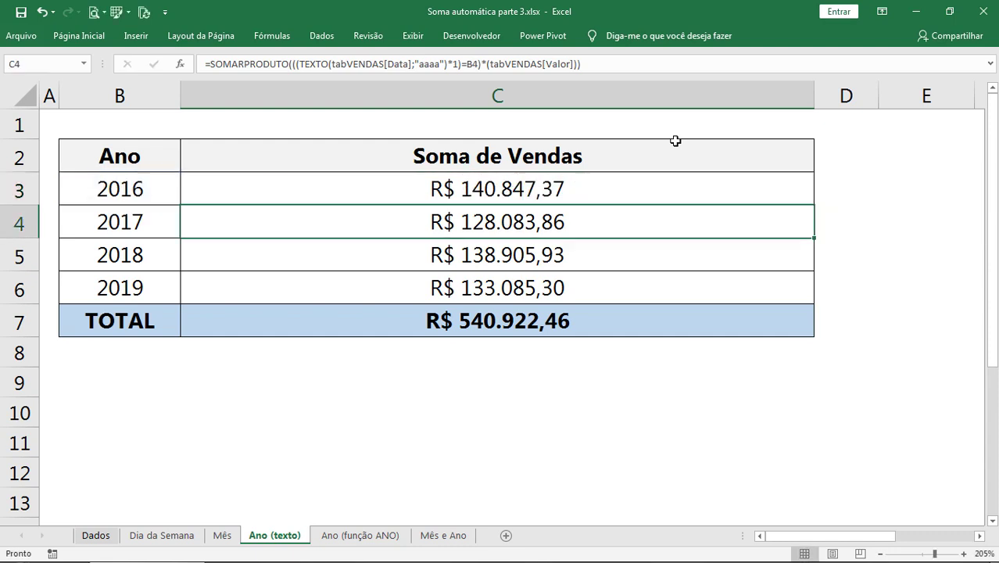
pyautogui.click(566, 189)
pyautogui.moveTo(814, 204); pyautogui.dragTo(785, 296)
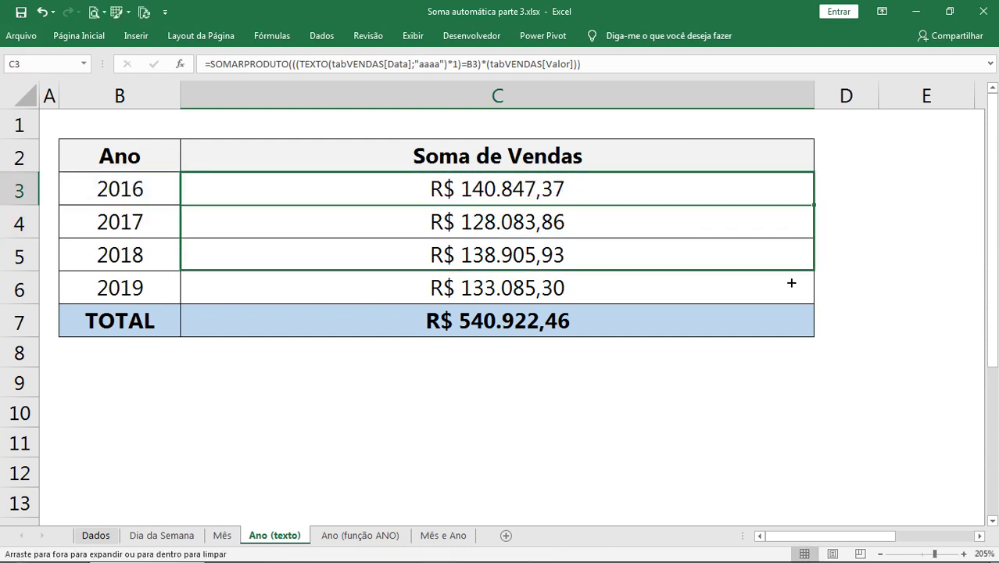
pyautogui.moveTo(810, 95)
pyautogui.mouseDown()
pyautogui.moveTo(361, 249)
pyautogui.moveTo(356, 272)
pyautogui.mouseUp()
# Step: Finish narrowing column C, then go to C3 on the Ano (função ANO) sheet
pyautogui.click(383, 251)
pyautogui.moveTo(349, 95); pyautogui.dragTo(371, 97)
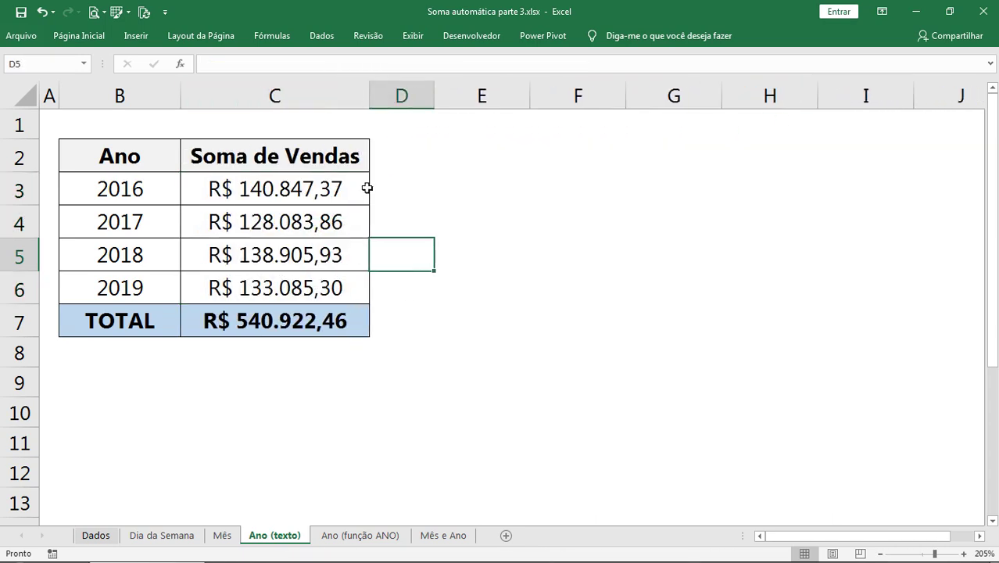
pyautogui.click(355, 535)
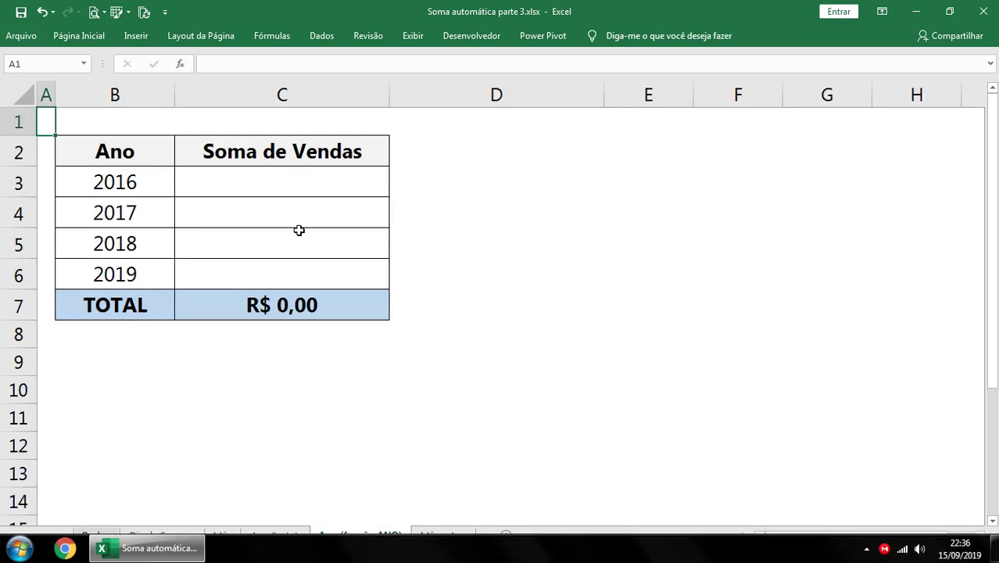
pyautogui.click(292, 190)
pyautogui.hotkey('ctrl', 'shift', 'u')
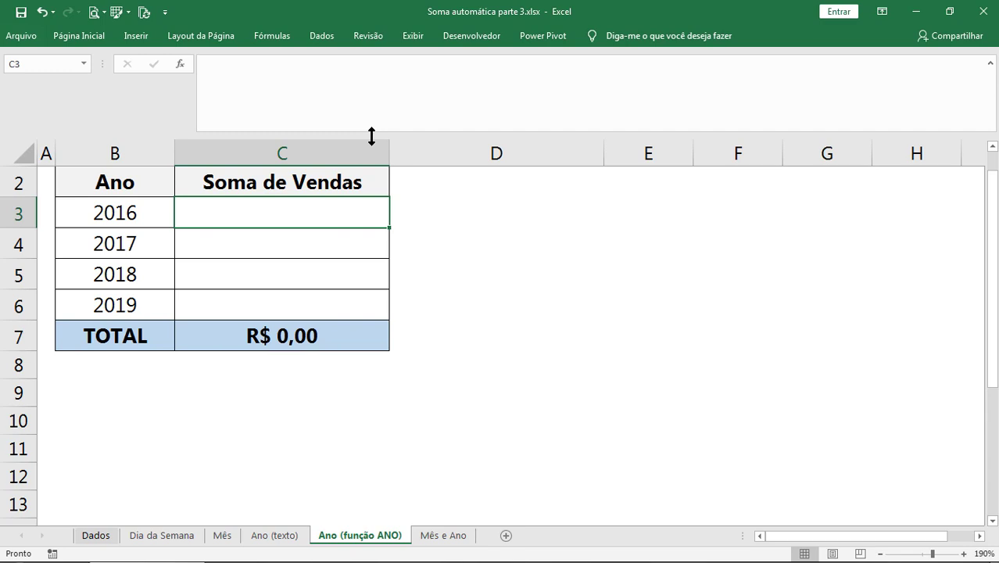
pyautogui.click(286, 535)
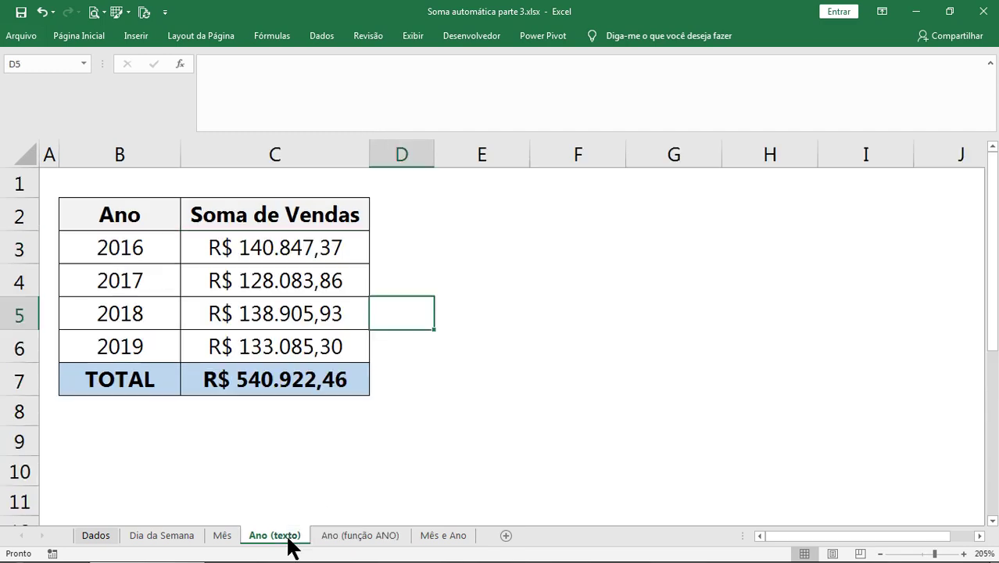
pyautogui.click(355, 535)
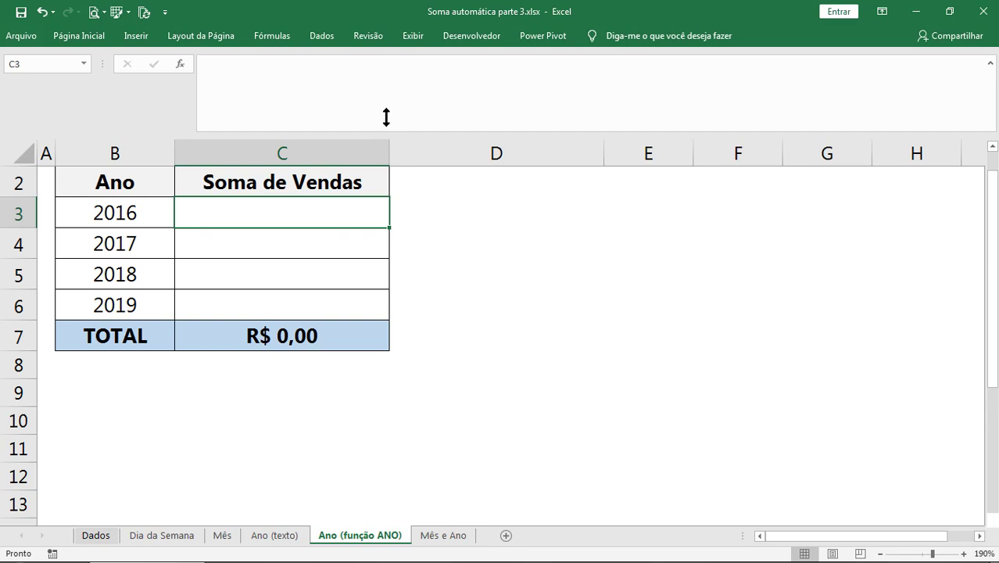
pyautogui.moveTo(386, 131); pyautogui.dragTo(386, 115)
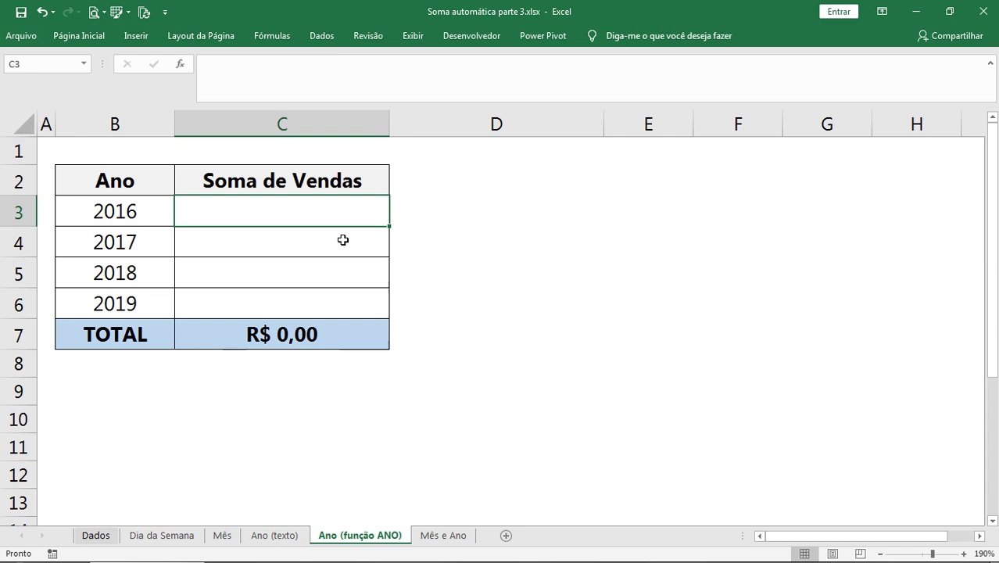
# Step: Enter =ANO(tabVENDAS[Data]) in C3, picking the Data column on the Dados sheet
pyautogui.write('=ano')
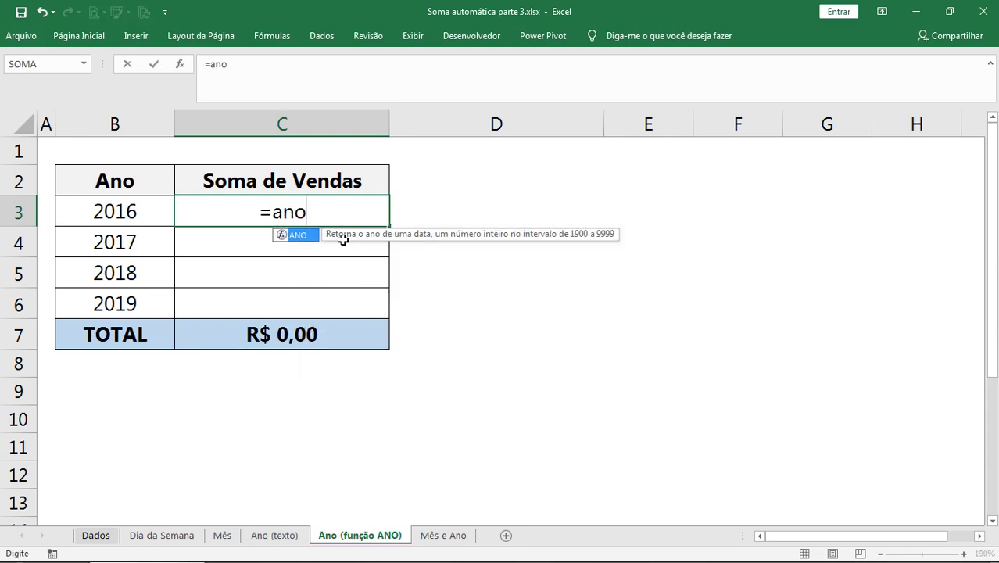
pyautogui.press('Tab')
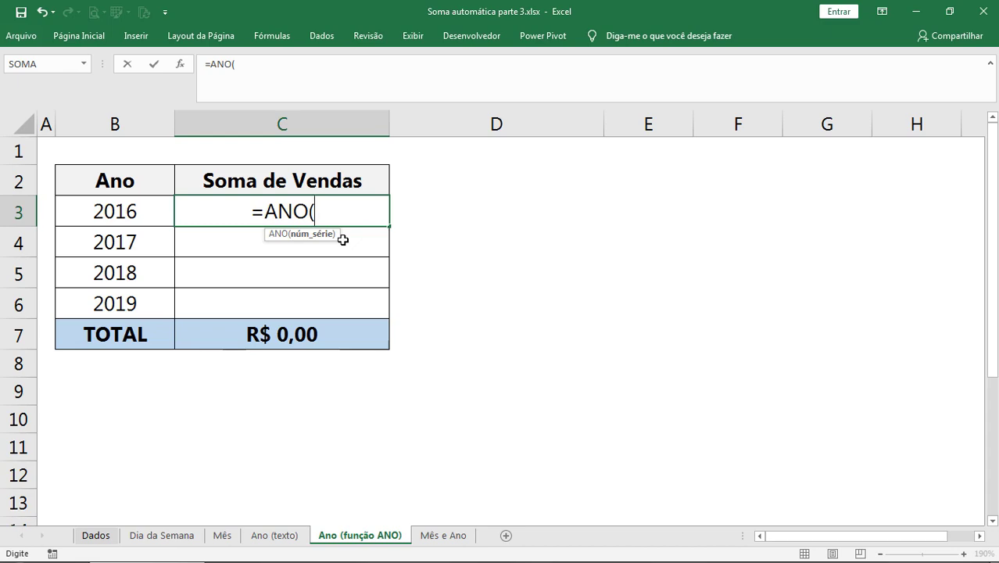
pyautogui.hotkey('ctrl', 'pageup')
pyautogui.hotkey('ctrl', 'pageup')
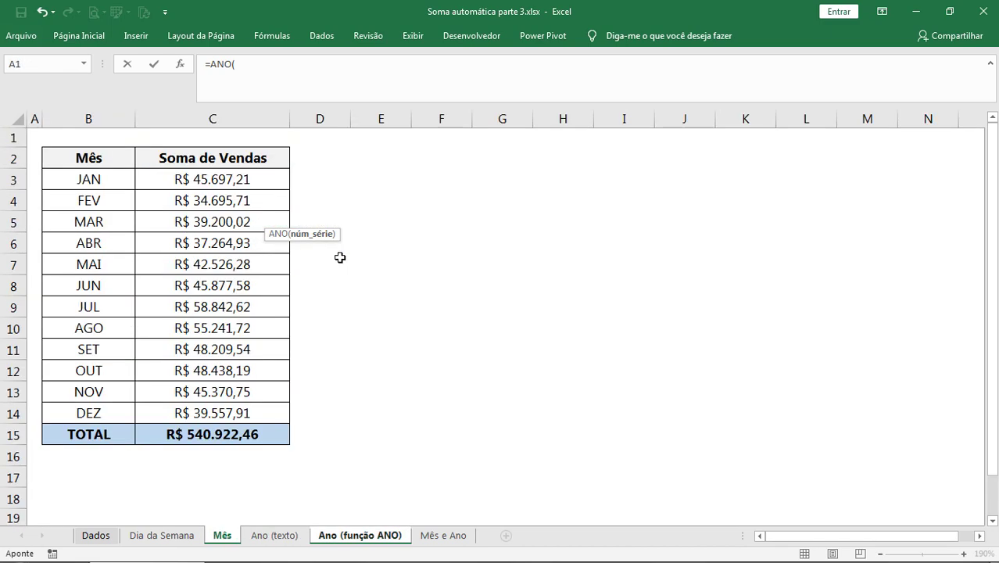
pyautogui.hotkey('ctrl', 'pageup')
pyautogui.hotkey('ctrl', 'pageup')
pyautogui.click(86, 317)
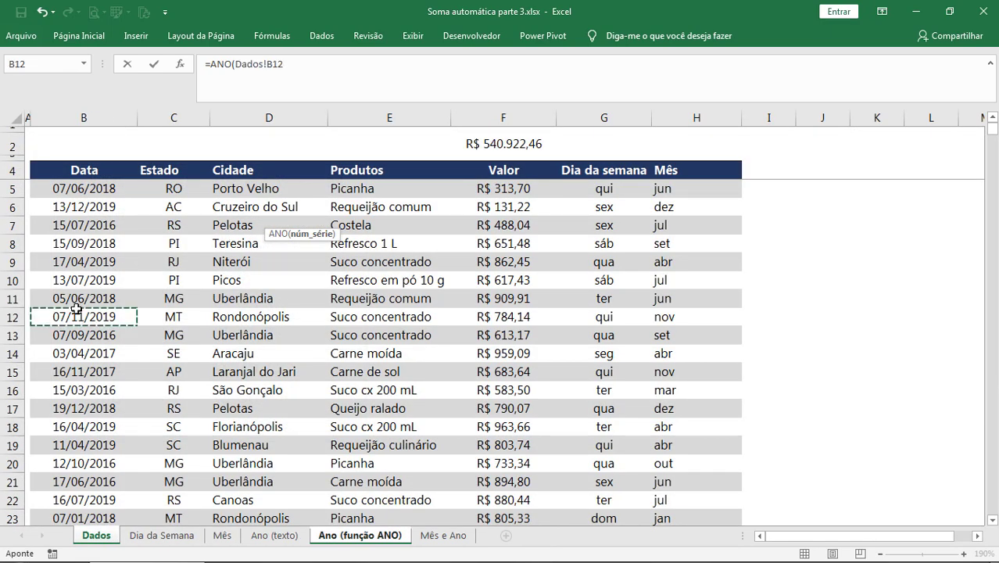
pyautogui.hotkey('ctrl', 'space')
pyautogui.write(')')
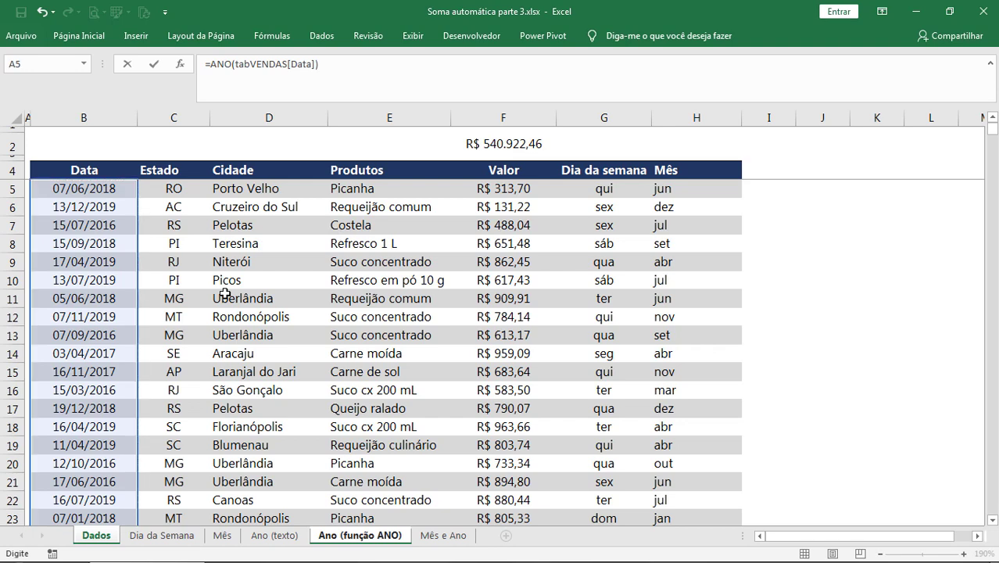
pyautogui.press('Return')
# Step: Evaluate C3's ANO formula with F9 and inspect the resulting list of years
pyautogui.click(303, 217)
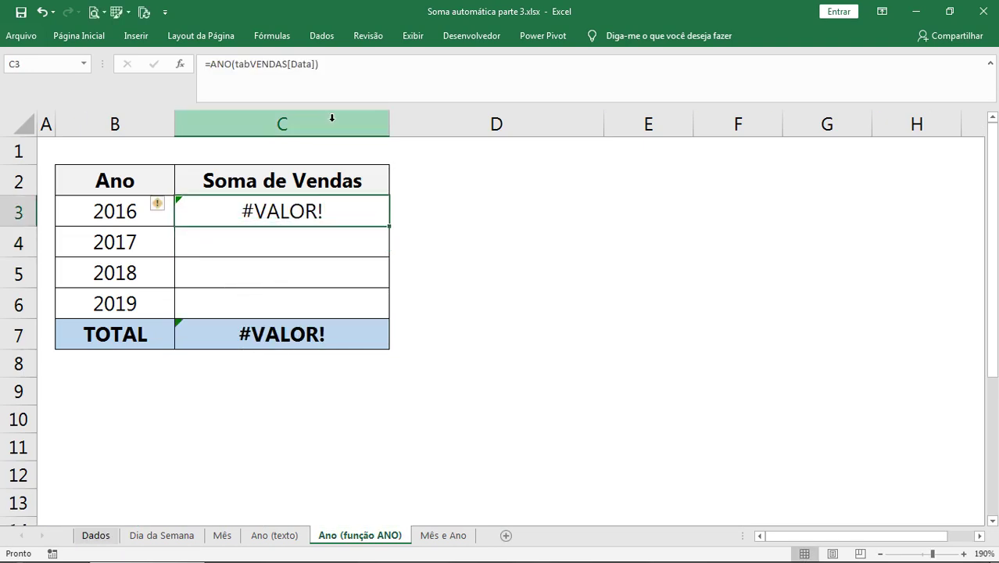
pyautogui.click(347, 65)
pyautogui.press('F9')
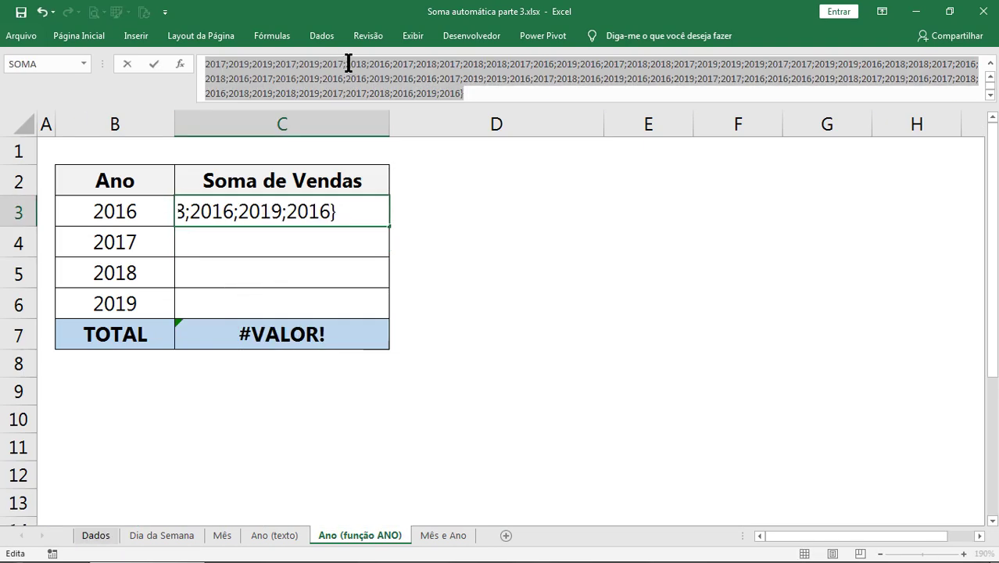
pyautogui.moveTo(470, 105); pyautogui.dragTo(418, 360)
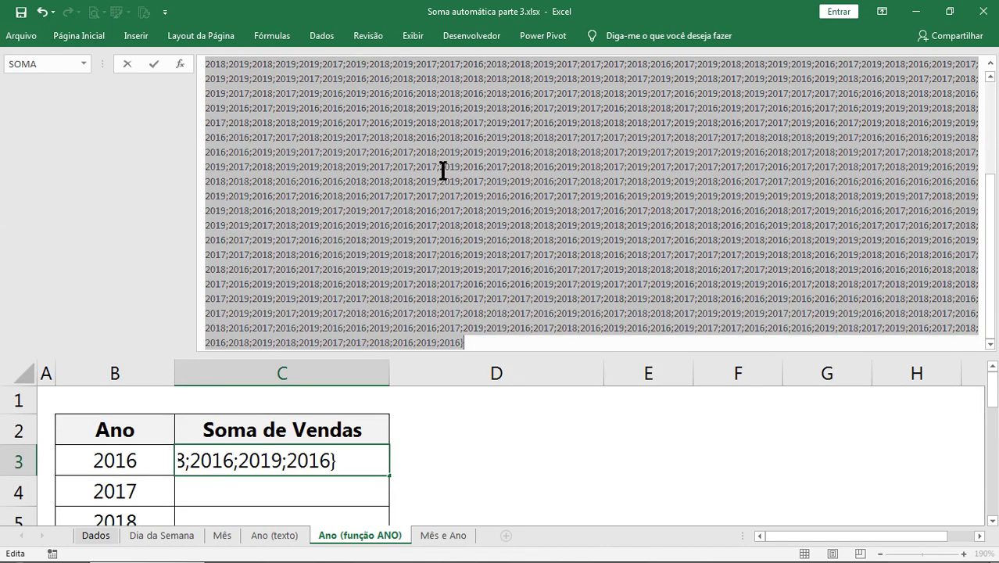
pyautogui.click(443, 167)
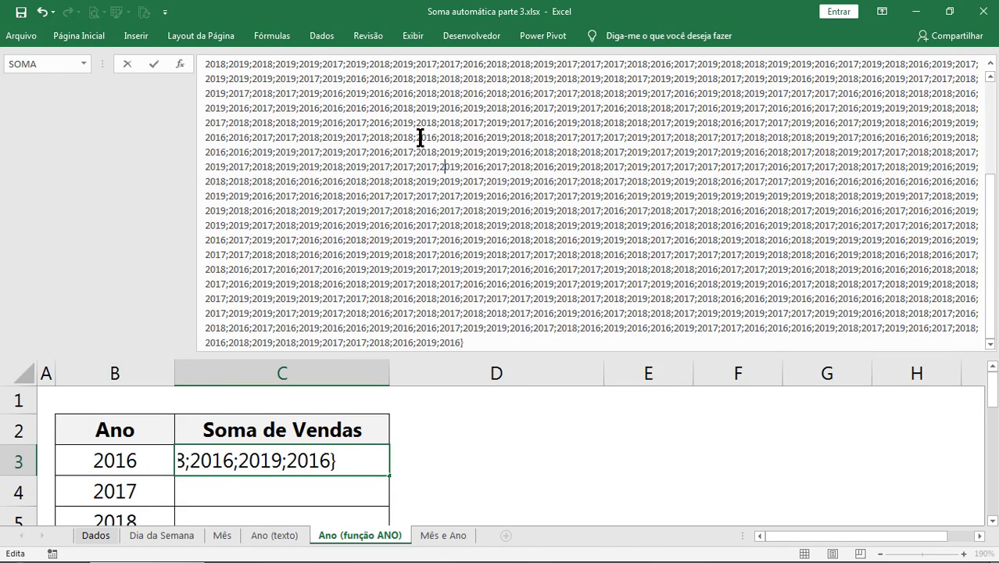
pyautogui.moveTo(415, 138); pyautogui.dragTo(438, 137)
# Step: Turn C3 into the comparison (ANO(tabVENDAS[Data])=B3)
pyautogui.hotkey('ctrl', 'z')
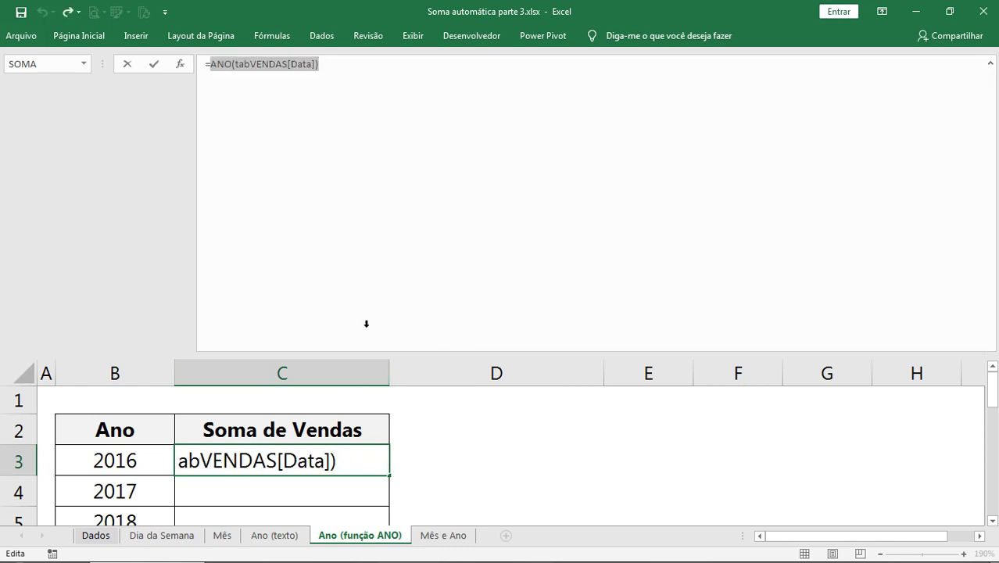
pyautogui.click(346, 64)
pyautogui.write('=')
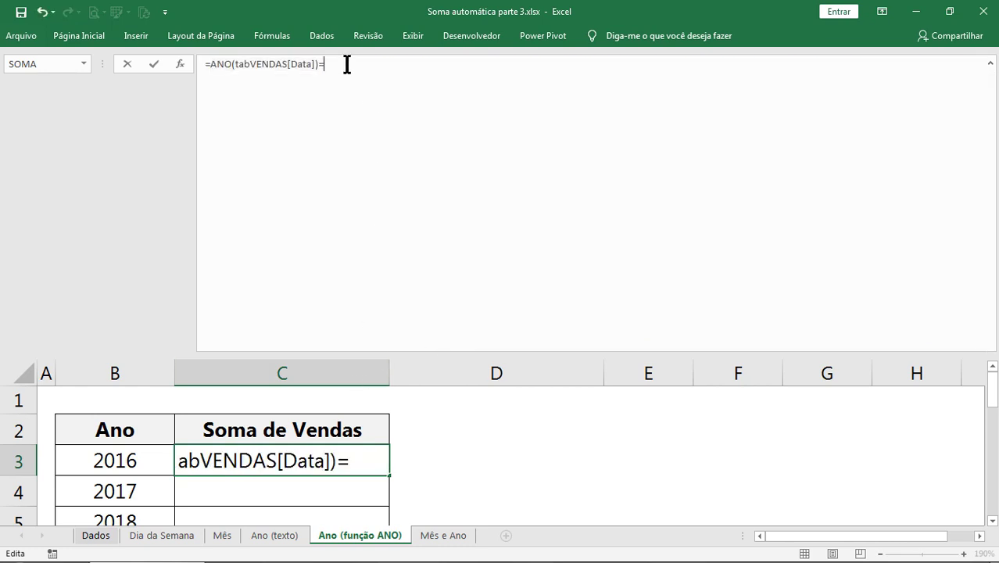
pyautogui.click(114, 457)
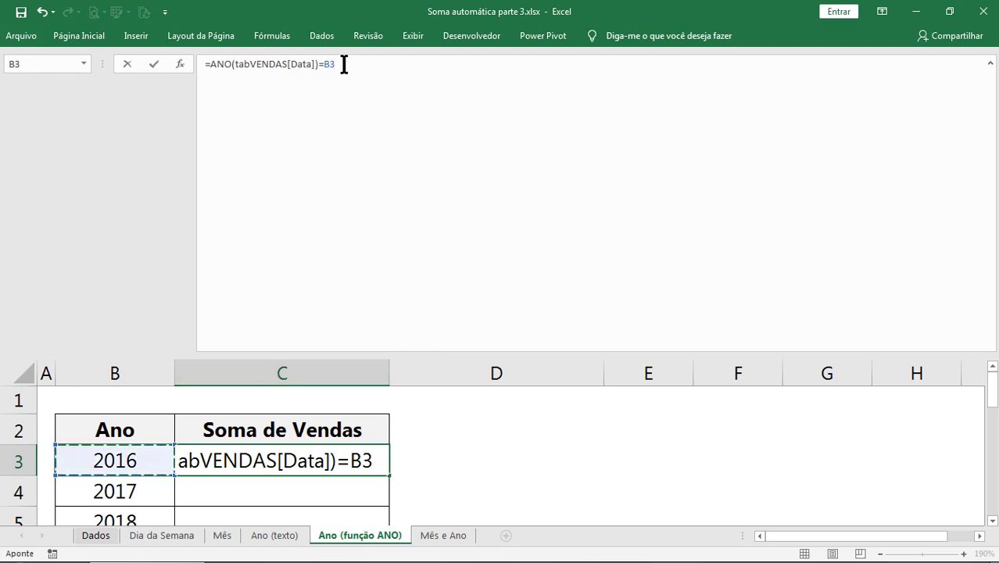
pyautogui.write(')')
pyautogui.click(210, 64)
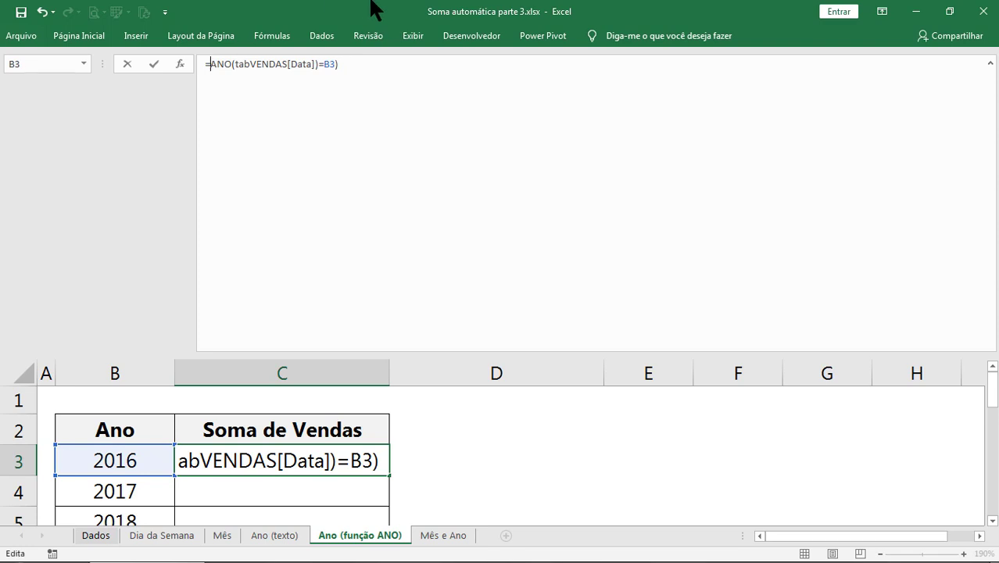
pyautogui.write('(')
pyautogui.click(386, 69)
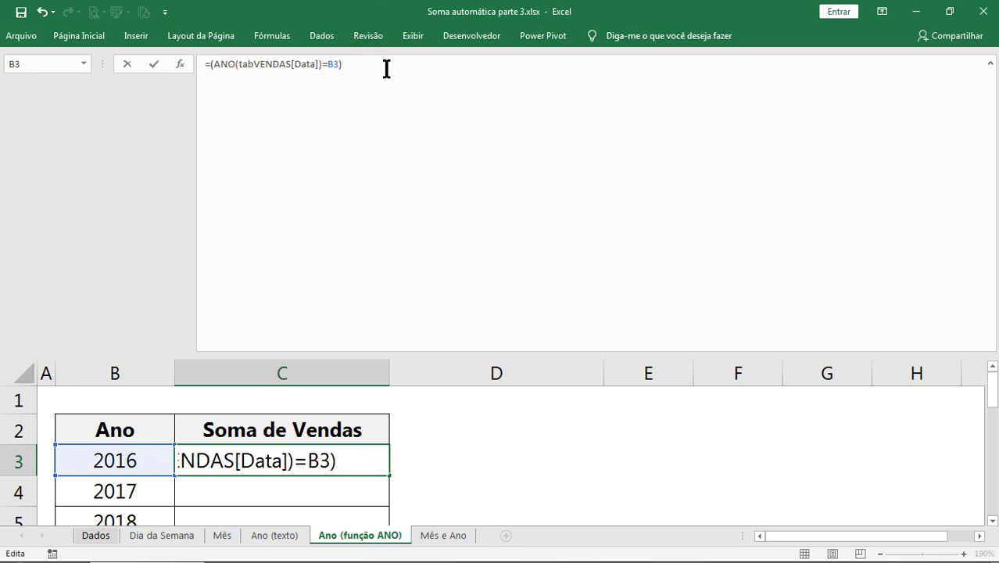
pyautogui.write('*(')
# Step: Multiply the year check by the tabVENDAS Valor column and evaluate it with F9
pyautogui.hotkey('ctrl', 'pageup')
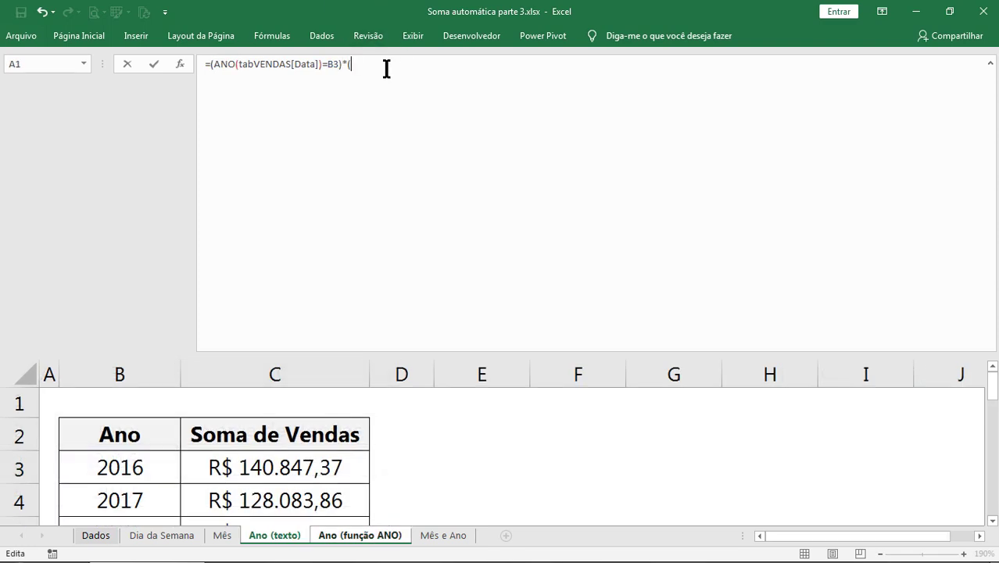
pyautogui.hotkey('ctrl', 'pageup')
pyautogui.hotkey('ctrl', 'pageup')
pyautogui.hotkey('ctrl', 'pageup')
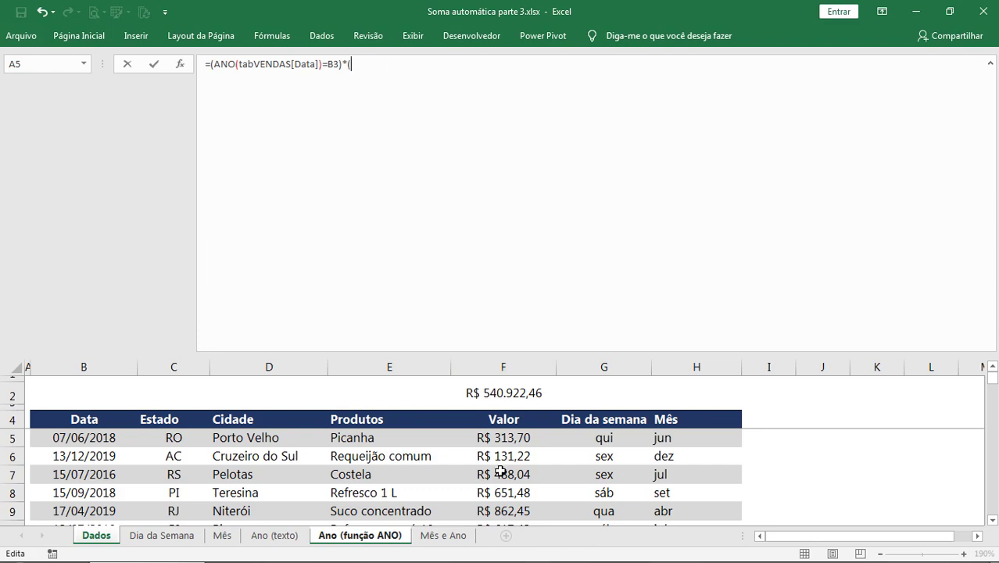
pyautogui.click(503, 412)
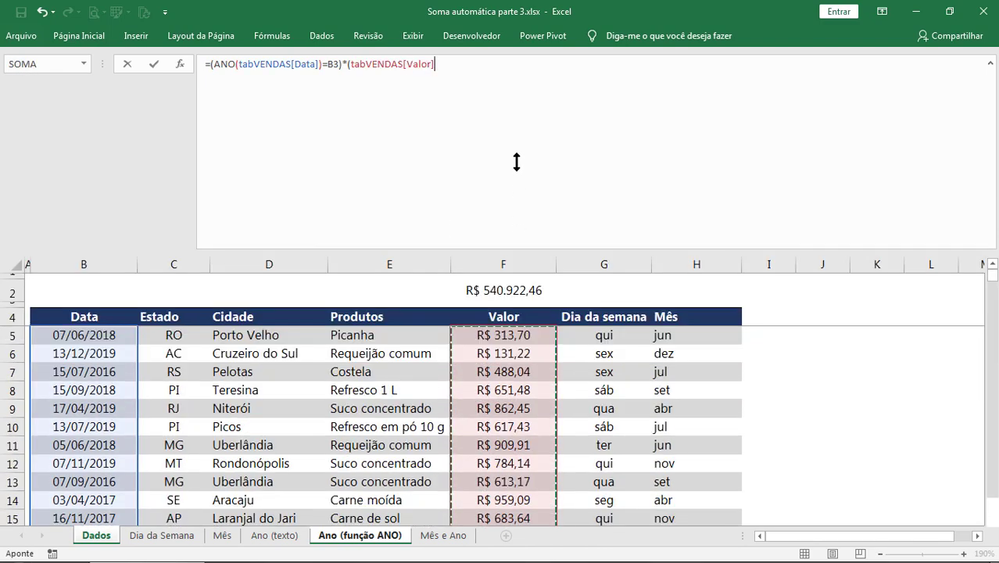
pyautogui.moveTo(509, 353); pyautogui.dragTo(512, 105)
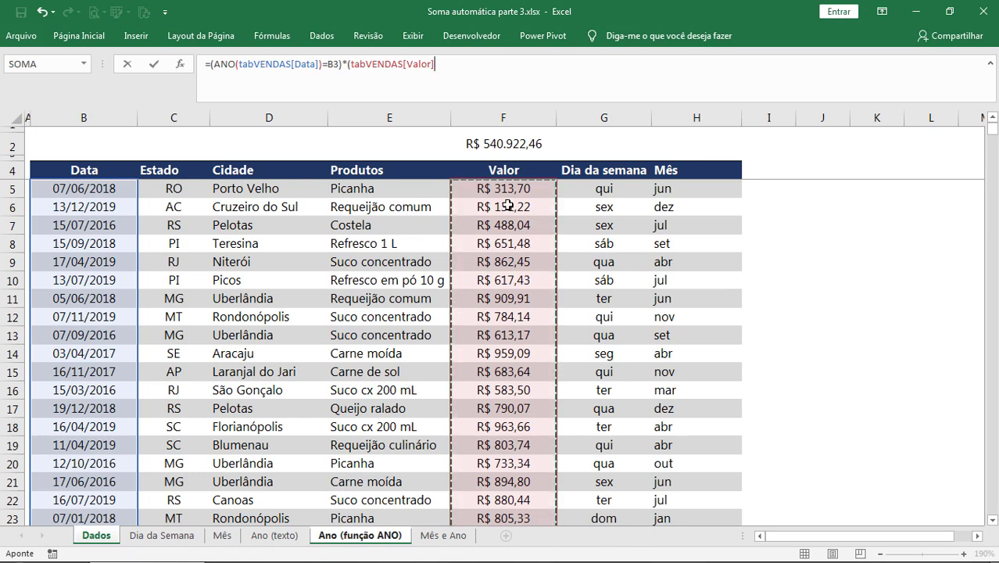
pyautogui.write(')')
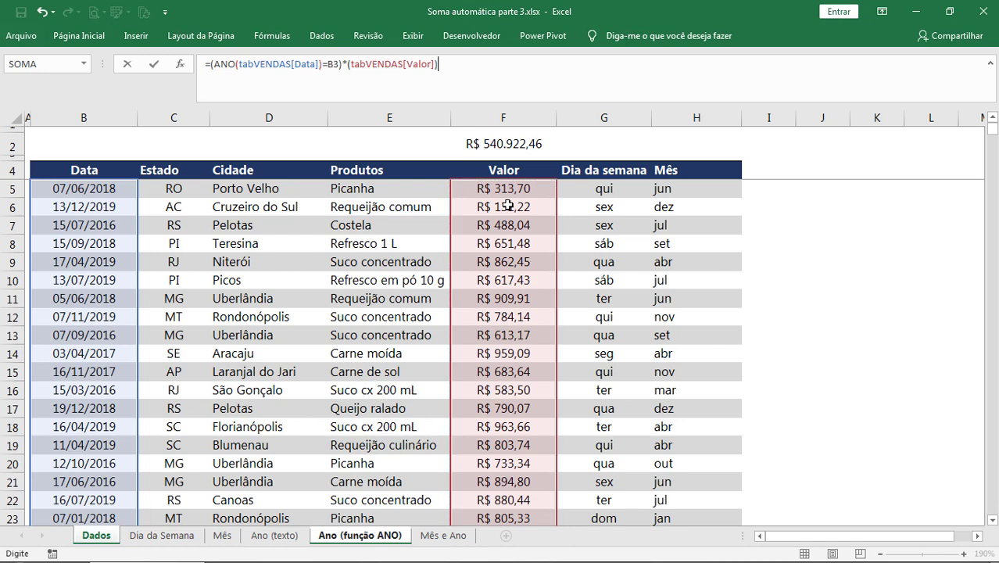
pyautogui.press('F9')
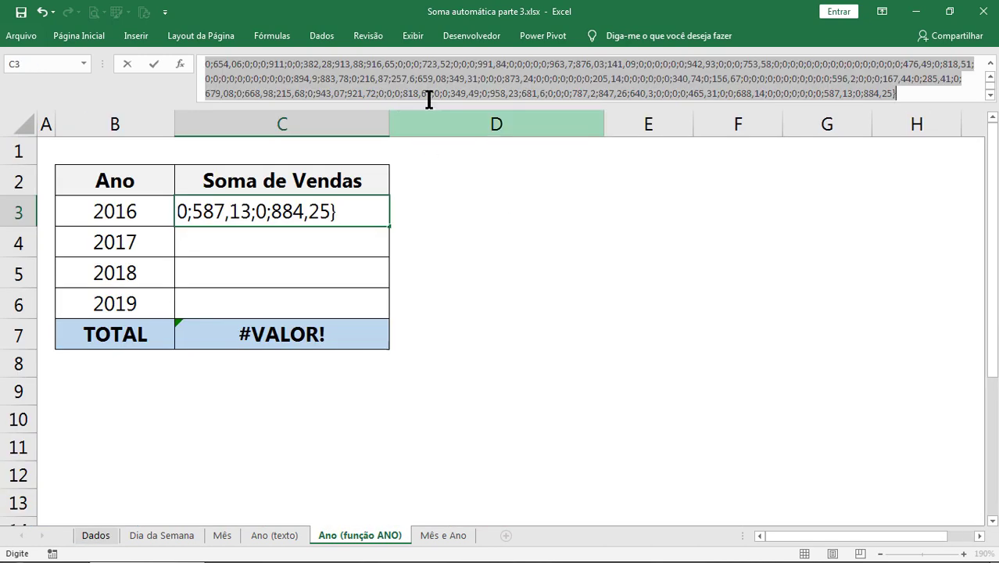
pyautogui.moveTo(426, 102); pyautogui.dragTo(351, 424)
# Step: Inspect the evaluated array, noting zeros for non-2016 sales and the 733,34 value
pyautogui.click(446, 179)
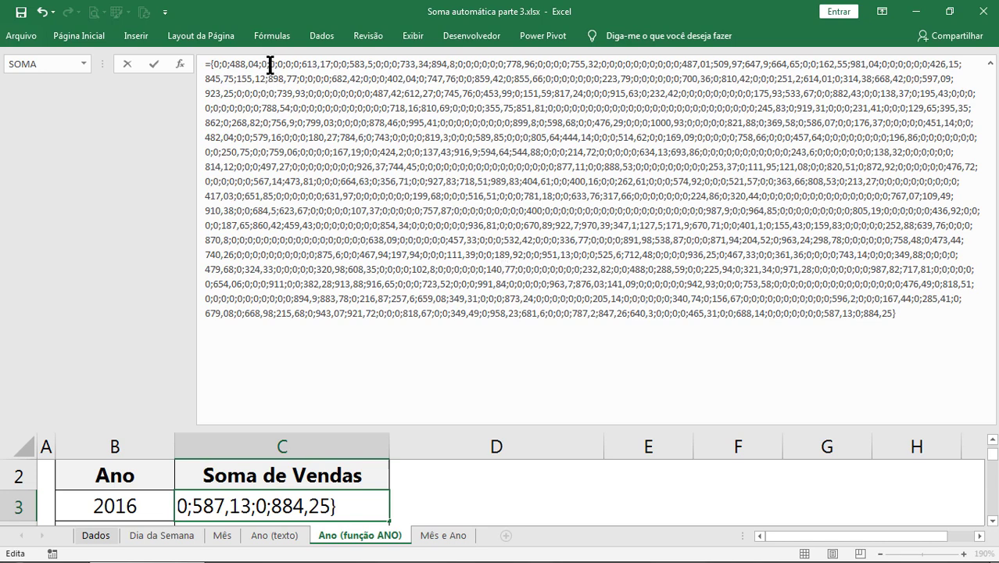
pyautogui.moveTo(267, 64); pyautogui.dragTo(292, 64)
pyautogui.moveTo(270, 430); pyautogui.dragTo(274, 338)
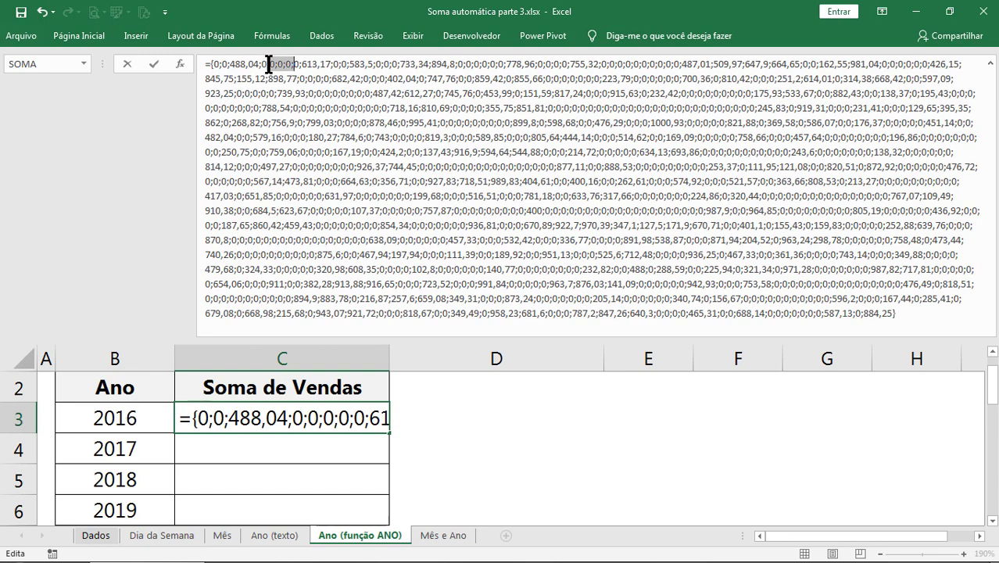
pyautogui.moveTo(270, 63); pyautogui.dragTo(301, 64)
pyautogui.moveTo(400, 64); pyautogui.dragTo(428, 65)
pyautogui.moveTo(215, 65); pyautogui.dragTo(228, 65)
# Step: Highlight the 488,04 value, then restore the formula and enter it, giving #VALOR!
pyautogui.moveTo(229, 65); pyautogui.dragTo(257, 67)
pyautogui.hotkey('shift', 'Right')
pyautogui.moveTo(230, 64); pyautogui.dragTo(259, 64)
pyautogui.hotkey('ctrl', 'z')
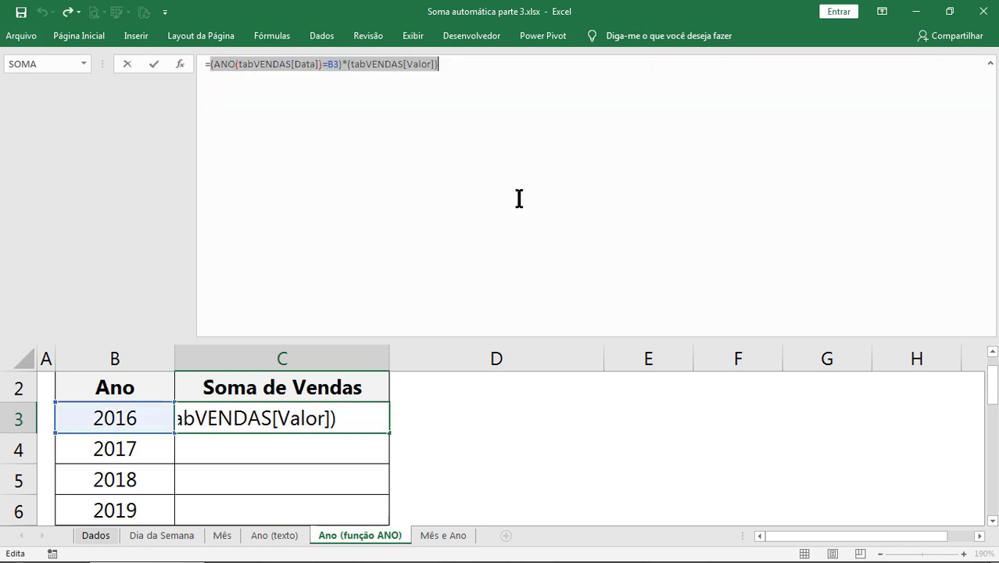
pyautogui.press('Return')
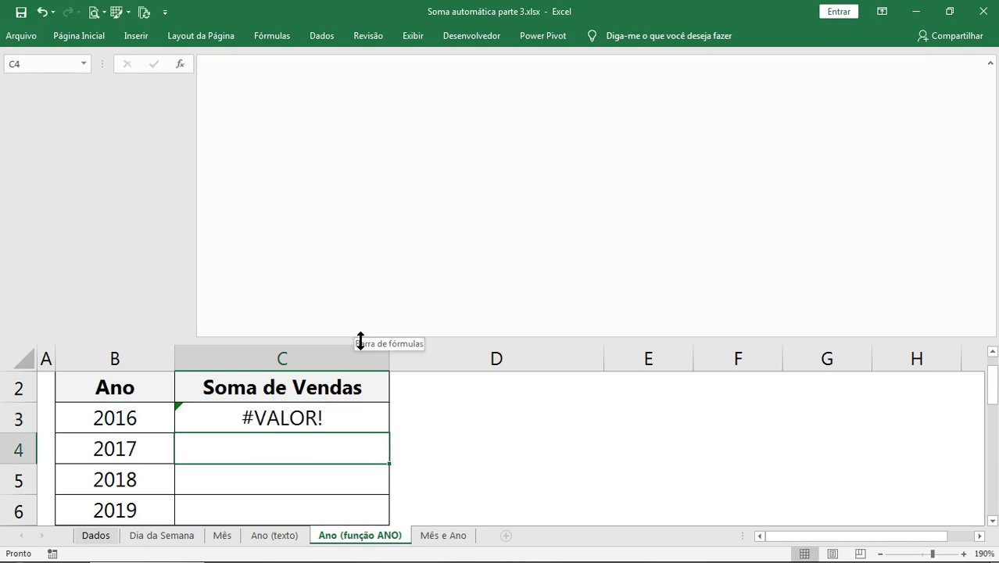
pyautogui.moveTo(361, 338); pyautogui.dragTo(376, 132)
pyautogui.click(95, 535)
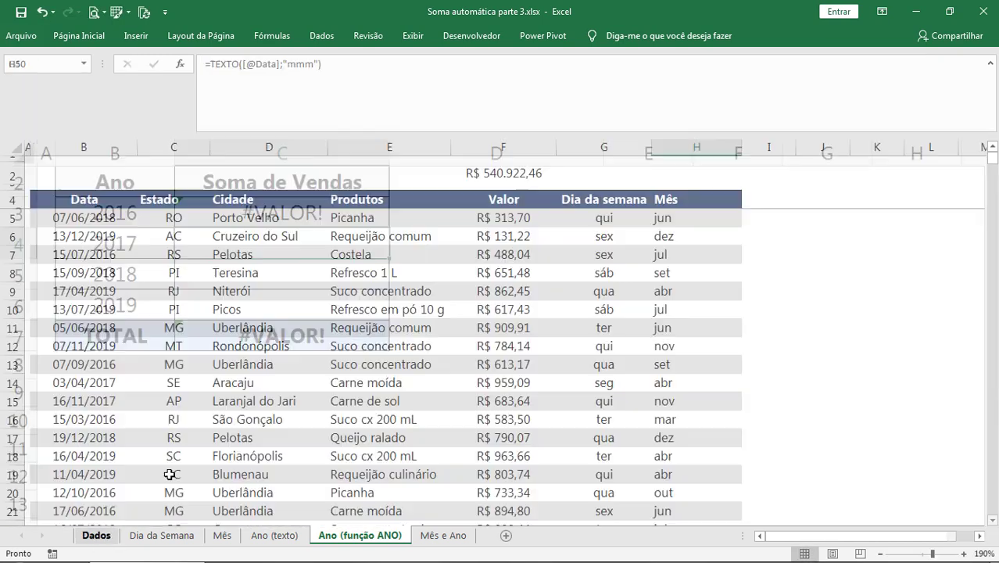
pyautogui.moveTo(55, 254); pyautogui.dragTo(676, 255)
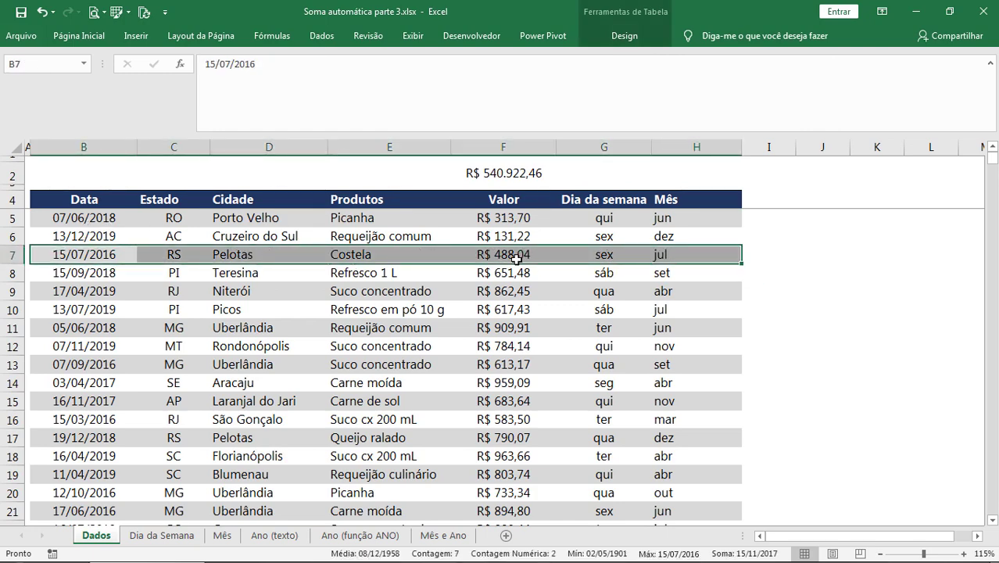
pyautogui.hotkey('ctrl', 'q')
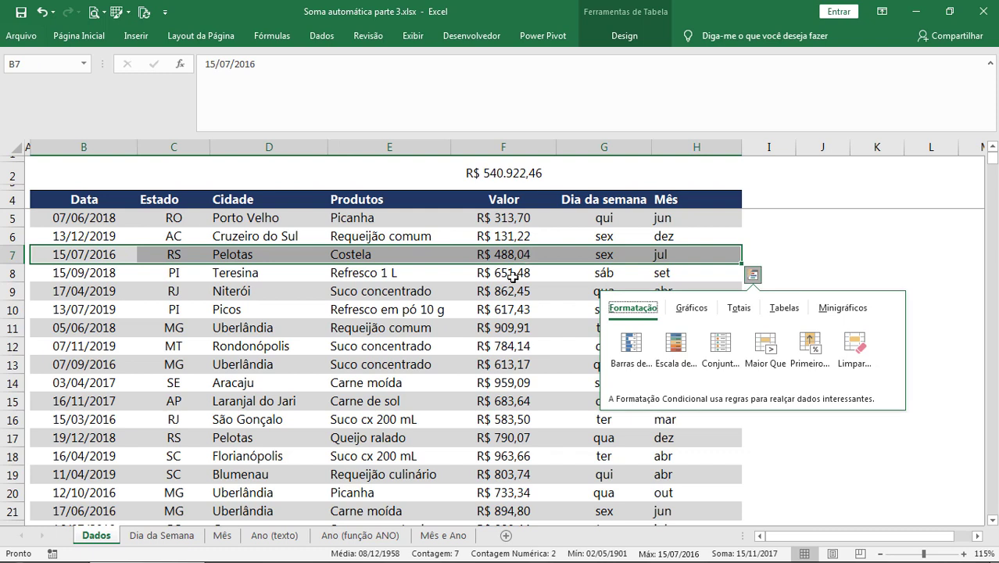
pyautogui.click(484, 254)
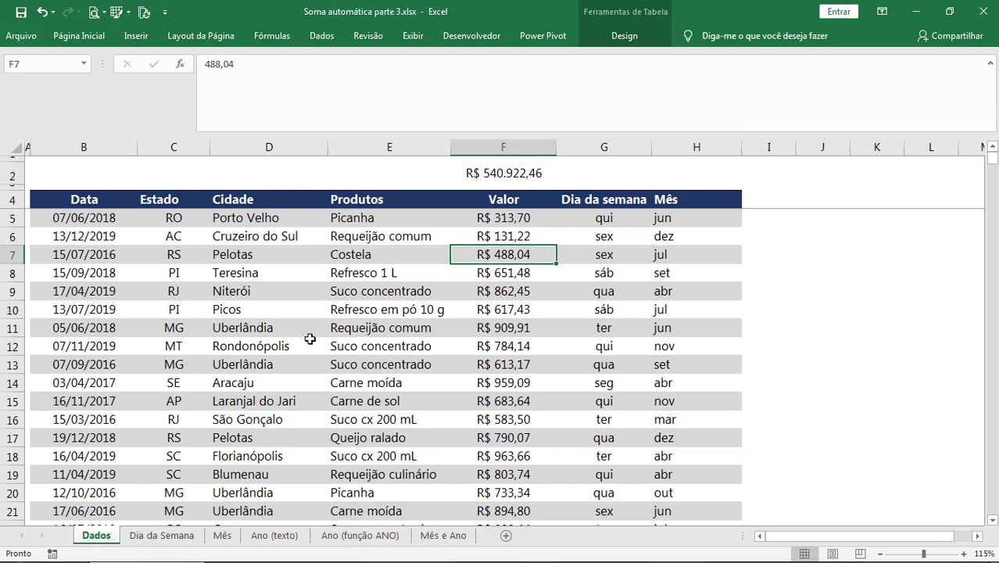
pyautogui.click(118, 254)
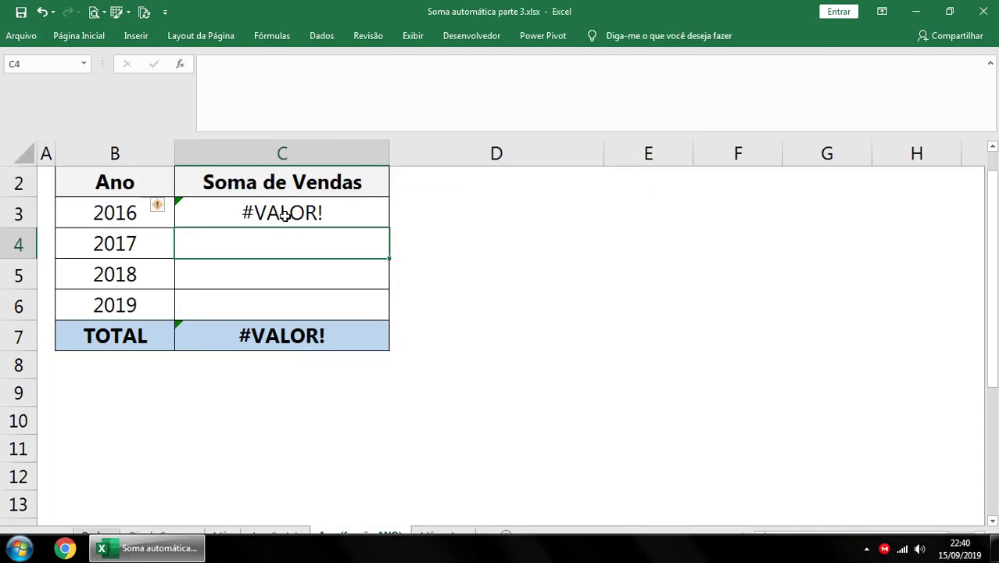
# Step: Rewrite C3 as =SOMARPRODUTO((ANO(tabVENDAS[Data])=B3)*(tabVENDAS[Valor]))
pyautogui.click(278, 218)
pyautogui.click(414, 64)
pyautogui.moveTo(449, 68); pyautogui.dragTo(213, 64)
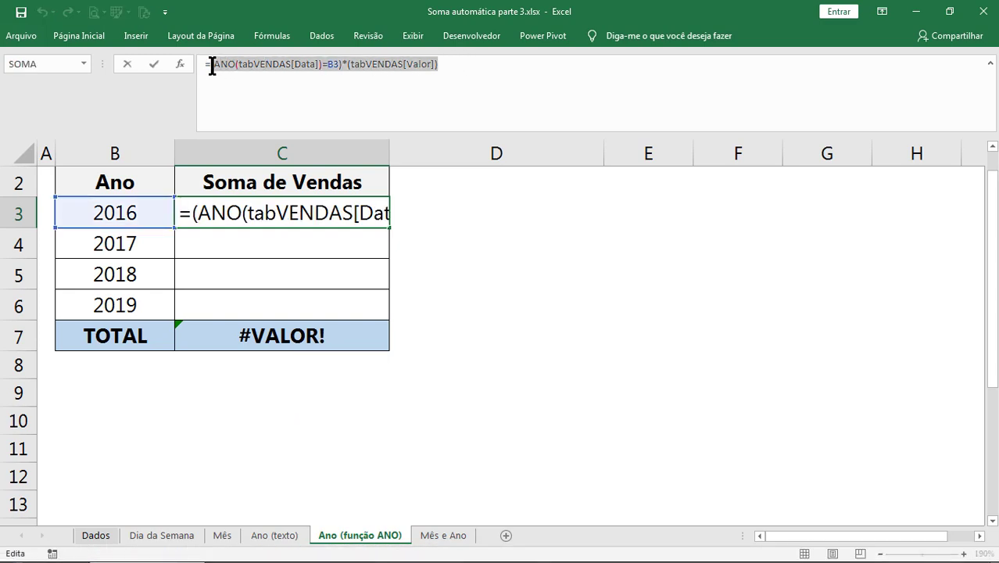
pyautogui.hotkey('shift', 'Left')
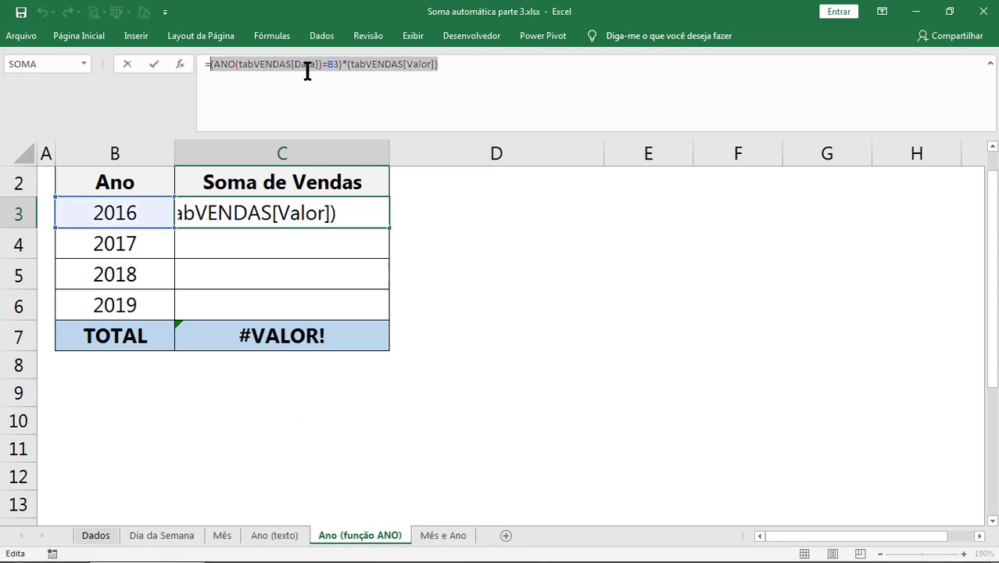
pyautogui.press('Delete')
pyautogui.write('soma')
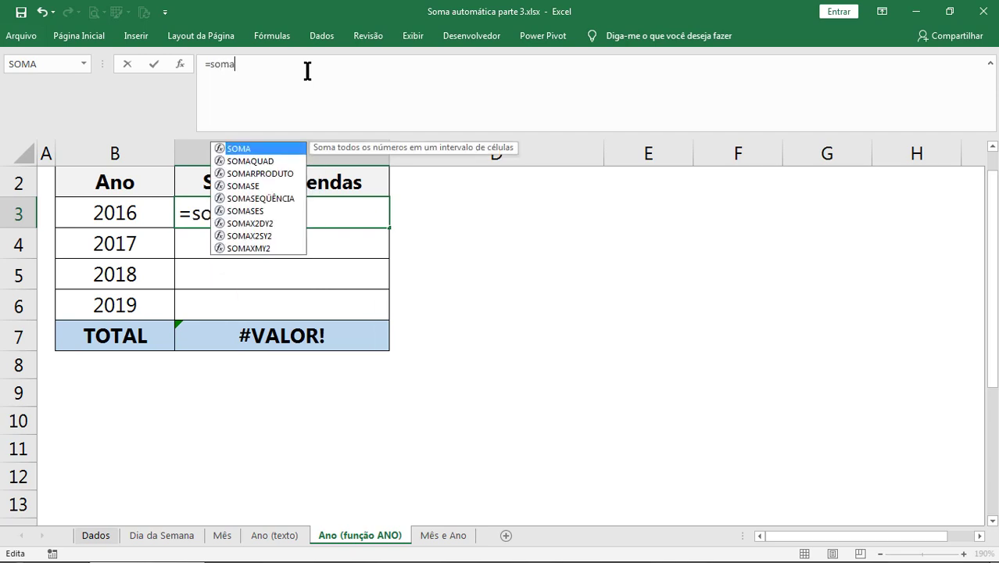
pyautogui.press('Down')
pyautogui.press('Down')
pyautogui.press('Tab')
pyautogui.write('(ANO(tabVENDAS[Data])=B3)*(tabVENDAS[Valor])')
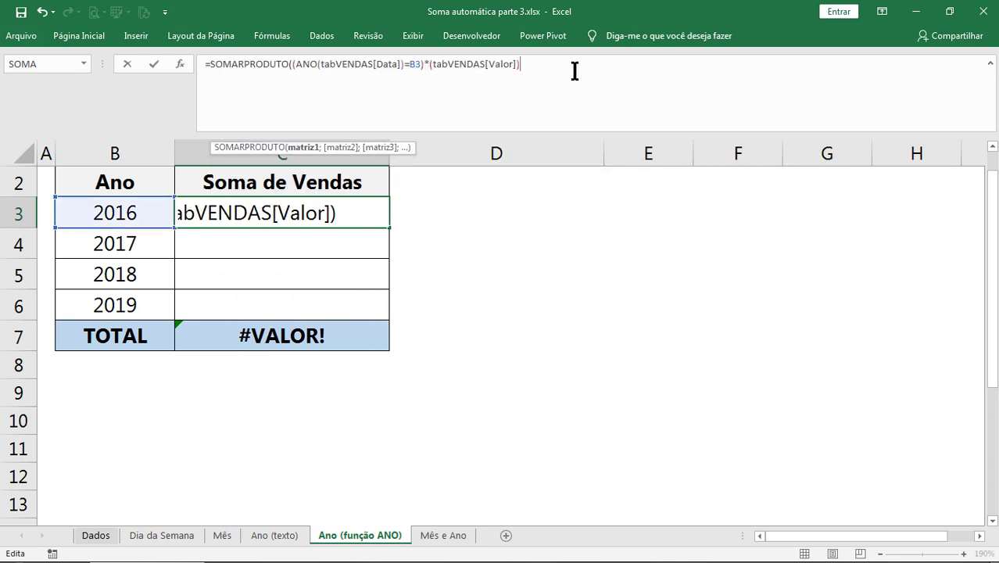
pyautogui.write(')')
pyautogui.press('Return')
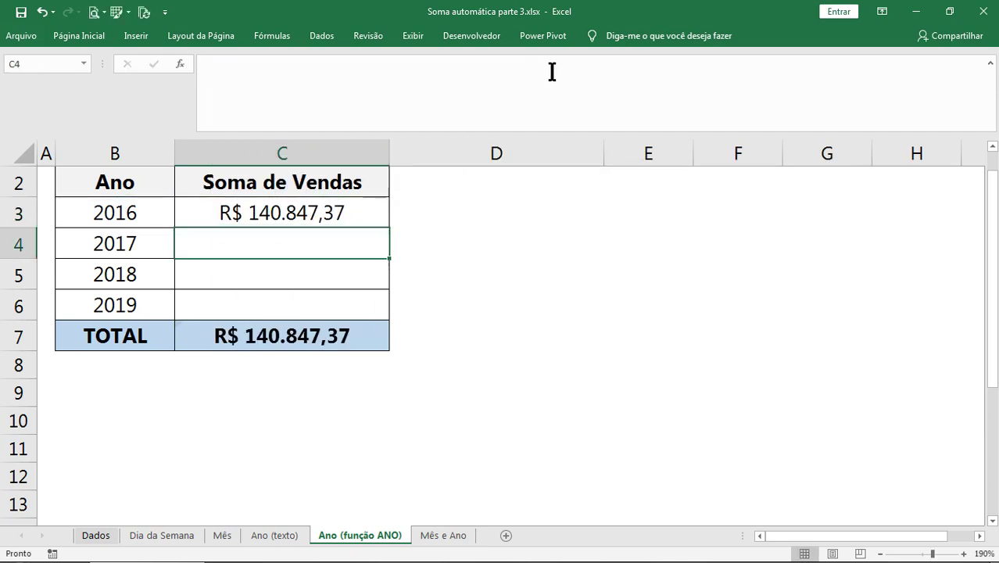
# Step: Copy the formula down to 2019 with Ctrl+D and check the TOTAL of R$ 540.922,46
pyautogui.moveTo(295, 223); pyautogui.dragTo(294, 299)
pyautogui.hotkey('ctrl', 'd')
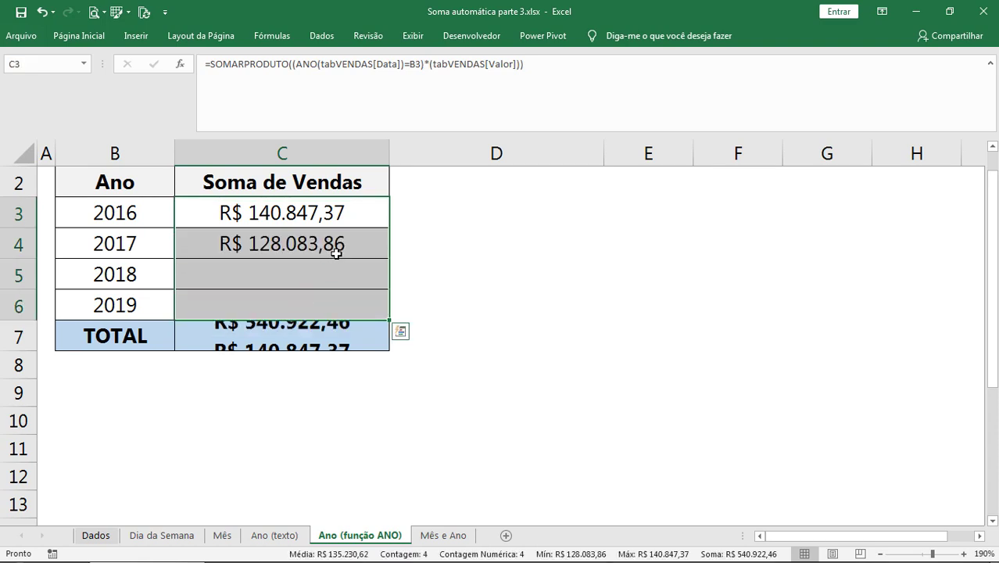
pyautogui.click(329, 335)
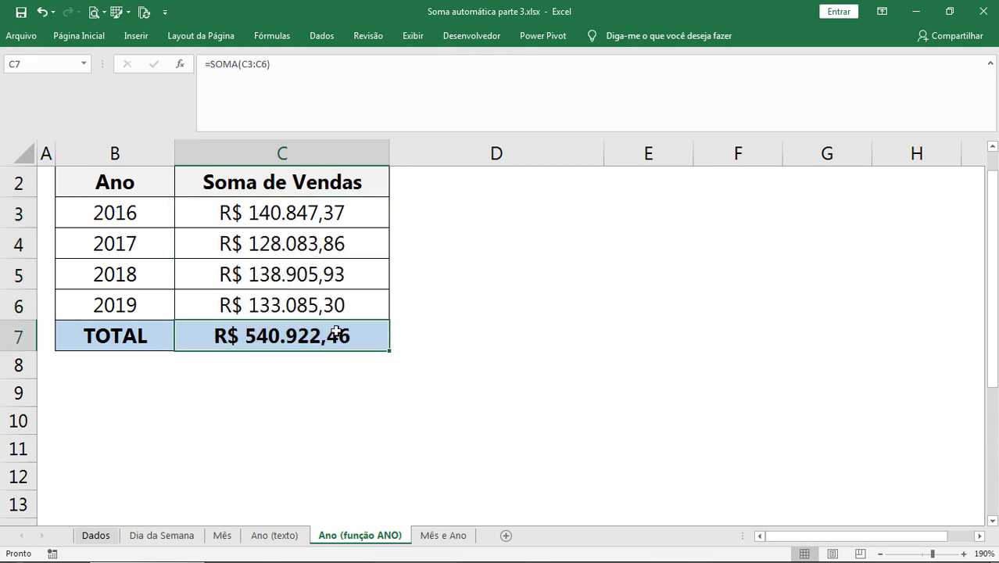
pyautogui.scroll(1, 280, 299)
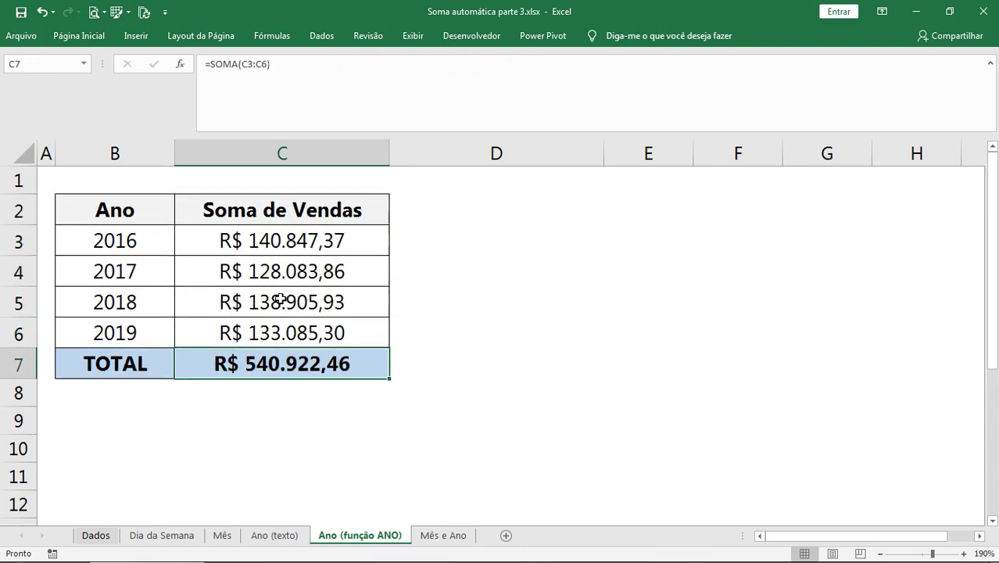
pyautogui.click(102, 536)
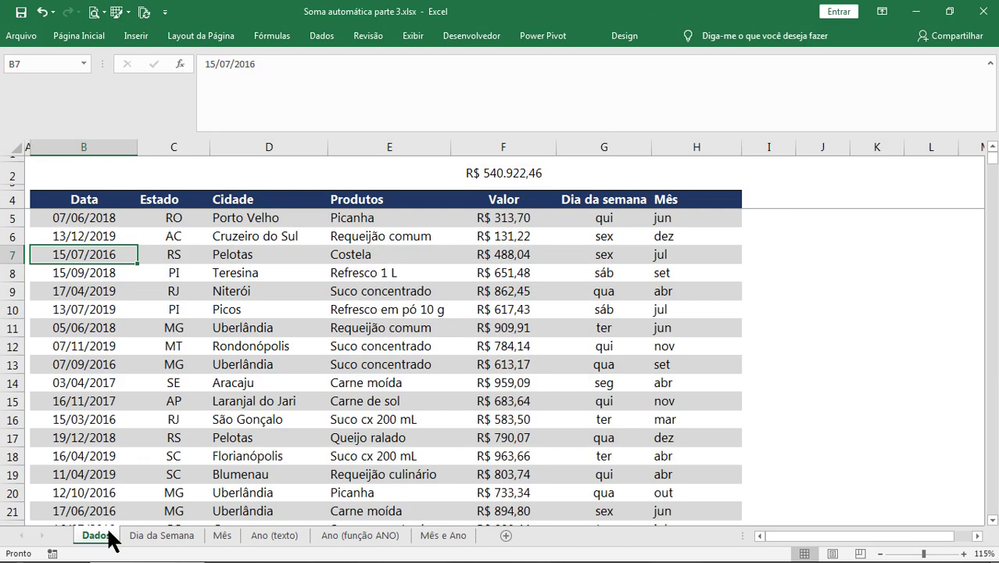
pyautogui.click(759, 200)
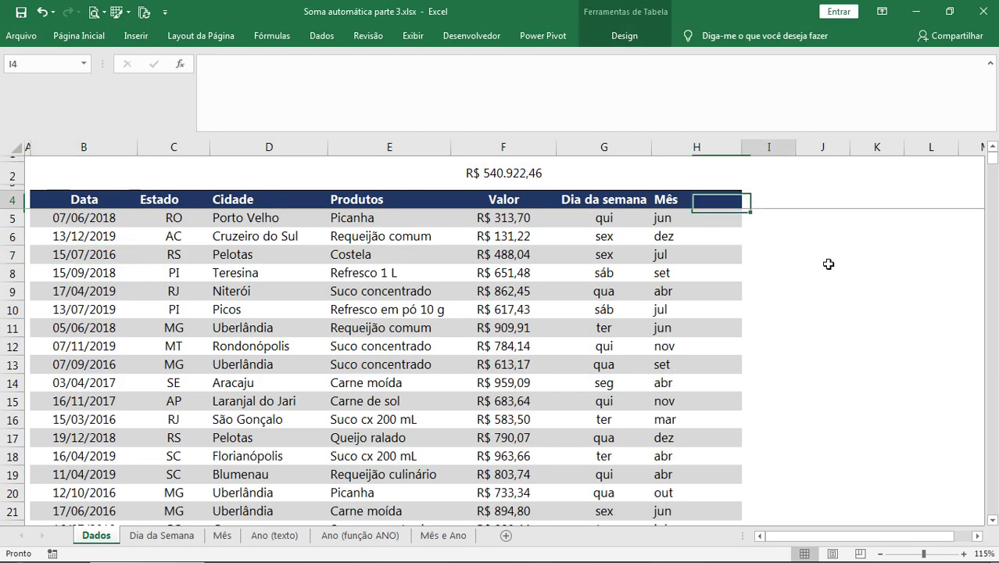
pyautogui.write('Ano')
pyautogui.press('Return')
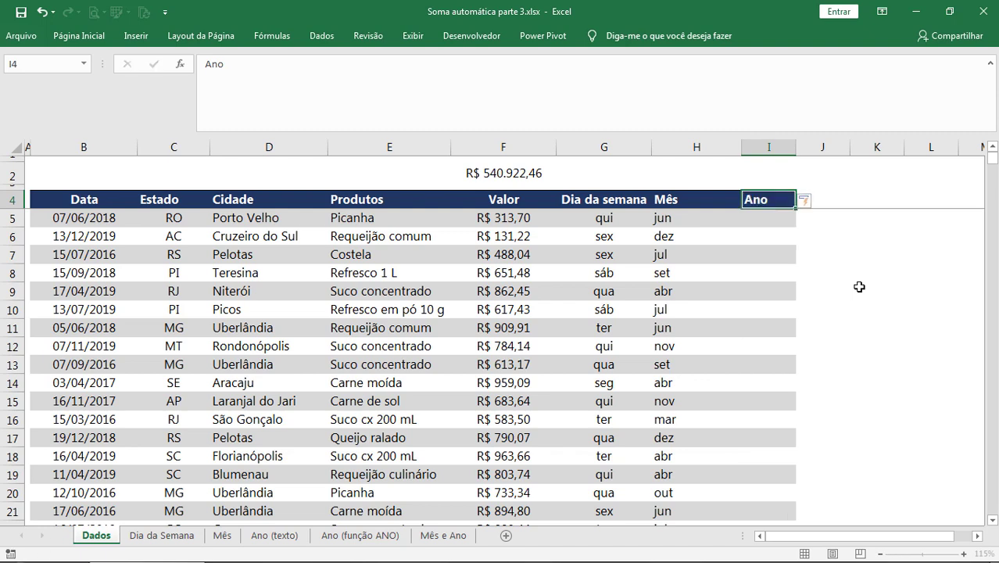
pyautogui.write('=ano')
pyautogui.press('Down')
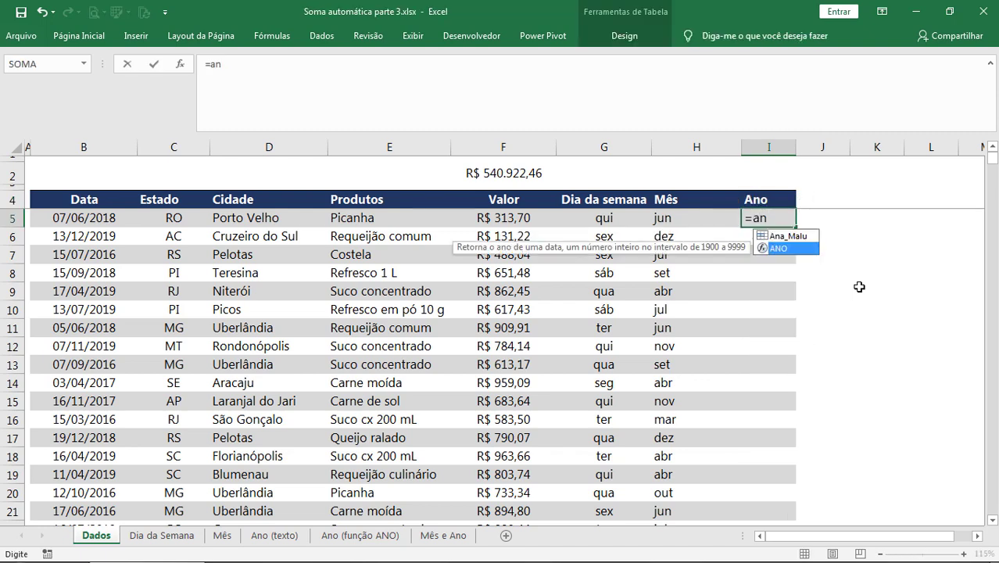
pyautogui.press('Tab')
pyautogui.press('Left')
pyautogui.press('Left')
pyautogui.press('Left')
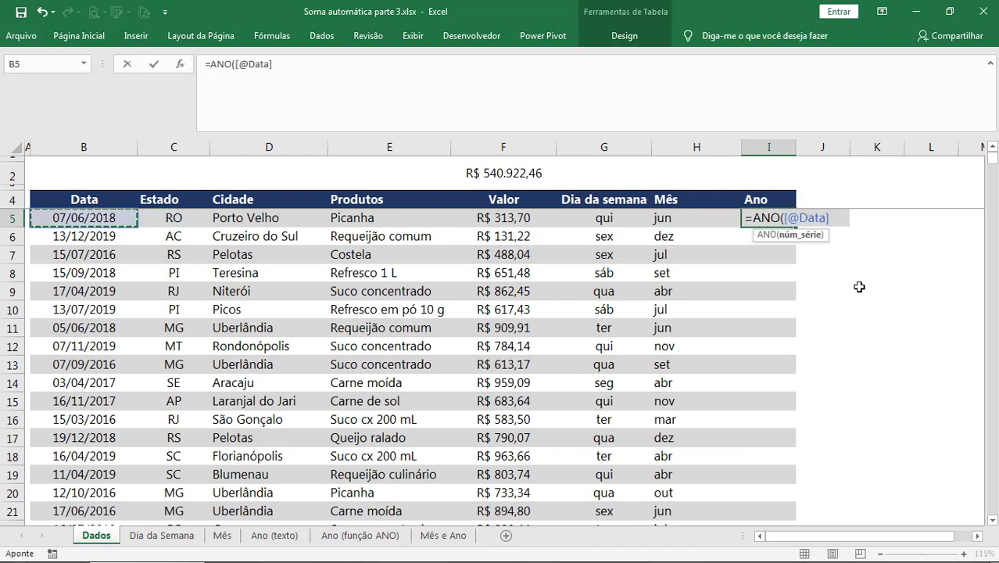
pyautogui.write(')')
pyautogui.press('Return')
# Step: Filter the sales table's Ano column to show only 2017
pyautogui.hotkey('ctrl', 'space')
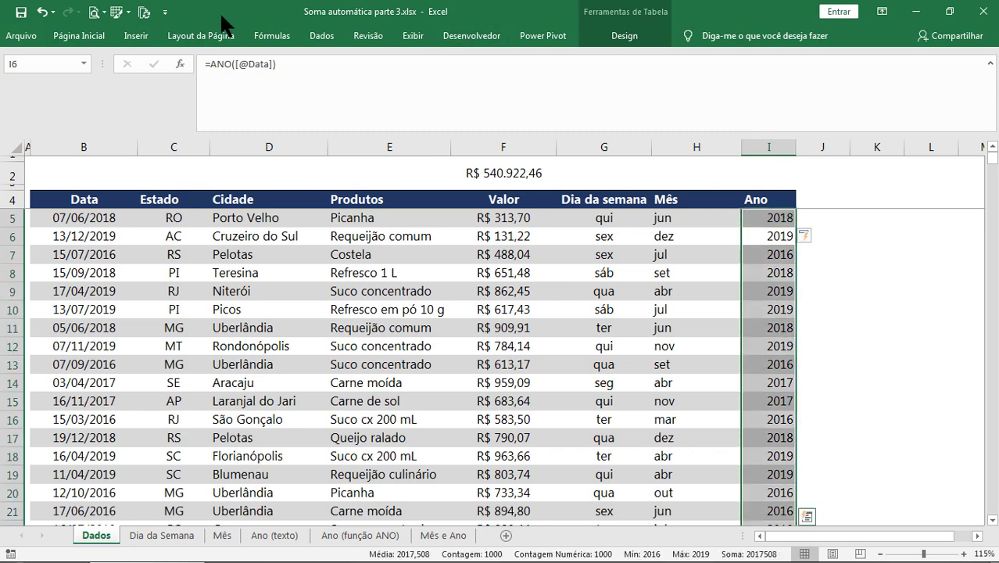
pyautogui.click(78, 36)
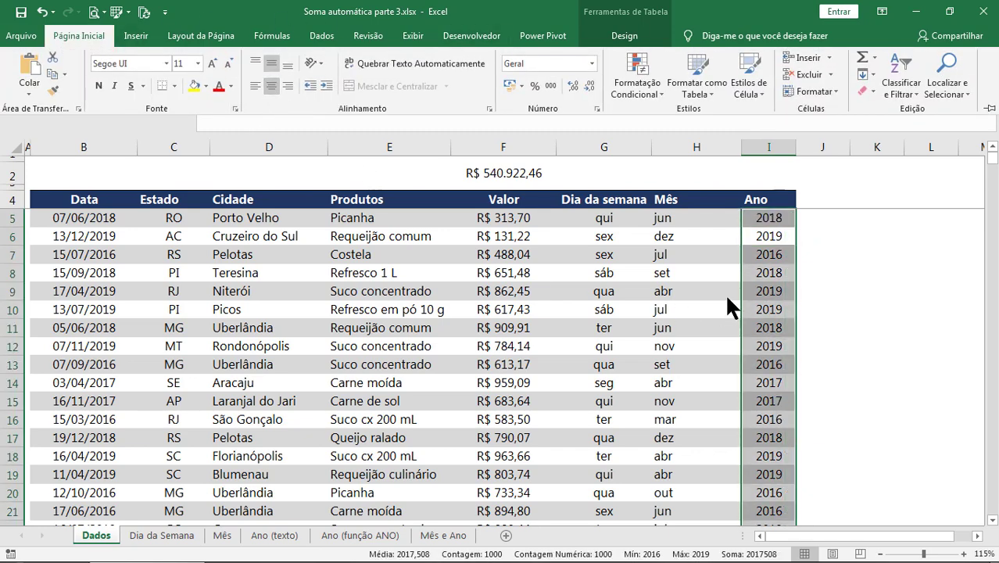
pyautogui.click(748, 258)
pyautogui.click(636, 259)
pyautogui.hotkey('ctrl', 'shift', 'l')
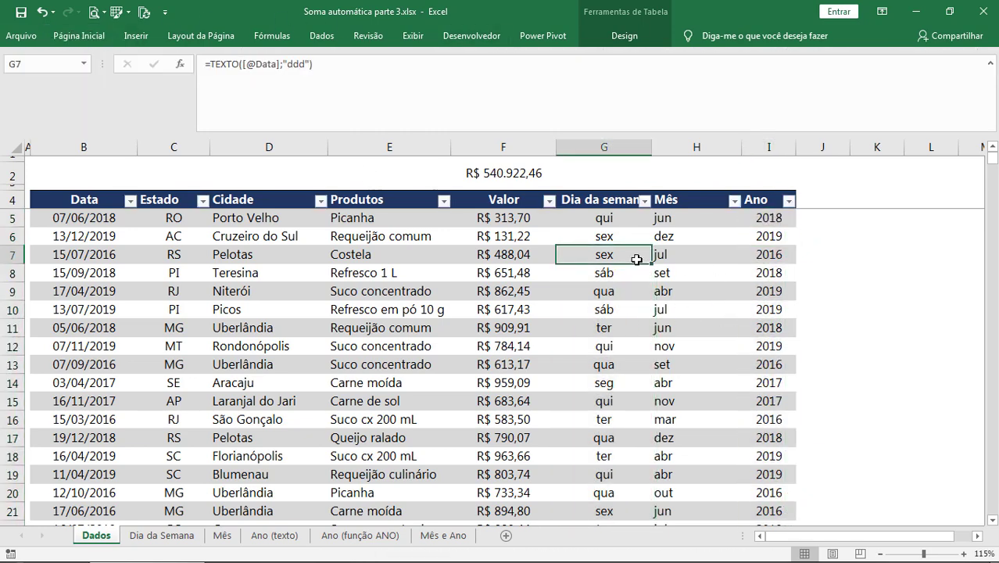
pyautogui.click(788, 201)
pyautogui.click(673, 344)
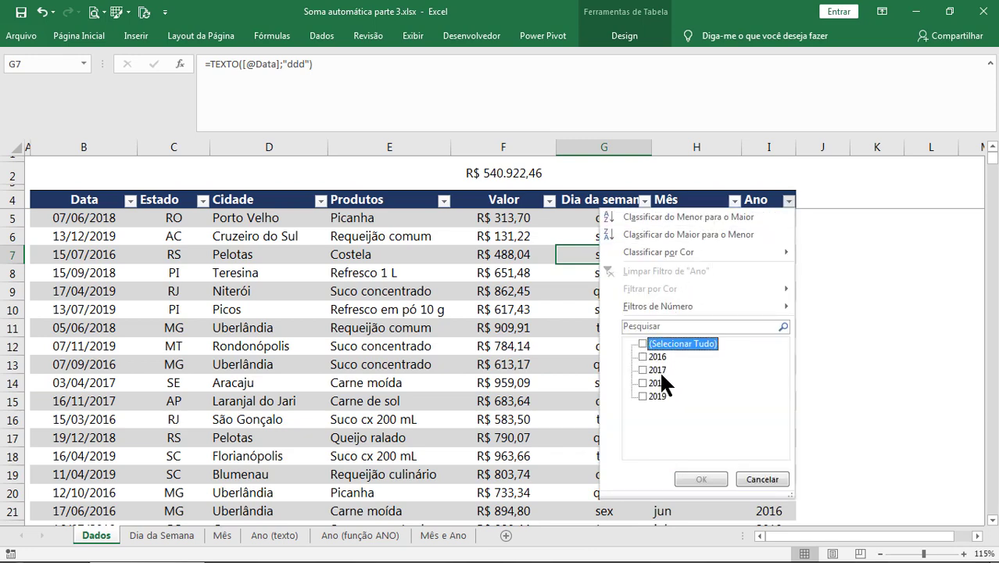
pyautogui.click(652, 369)
pyautogui.click(701, 479)
pyautogui.click(515, 181)
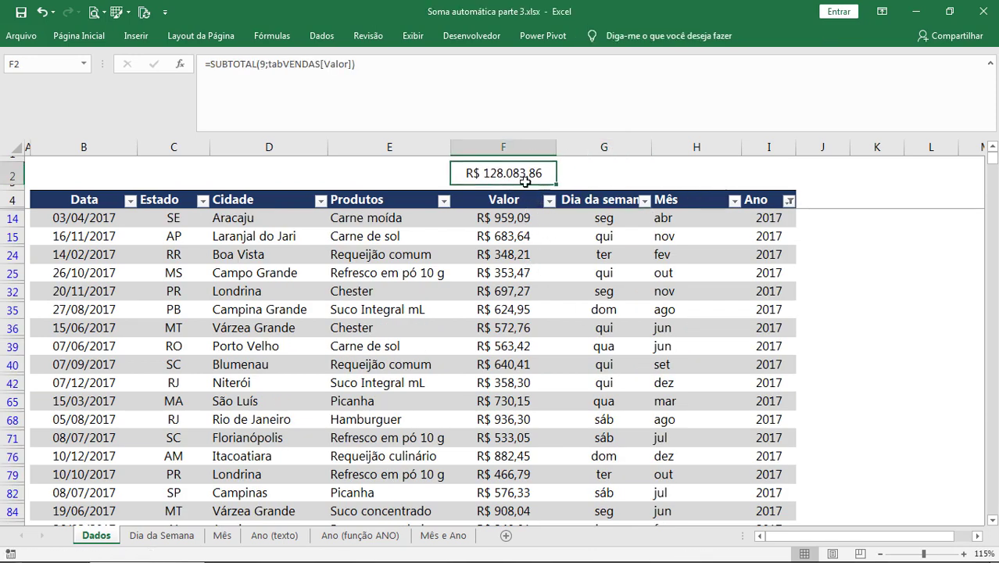
# Step: Compare with the 2017 total R$ 128.083,86 on Ano (função ANO), then clear the filter
pyautogui.click(344, 535)
pyautogui.click(300, 272)
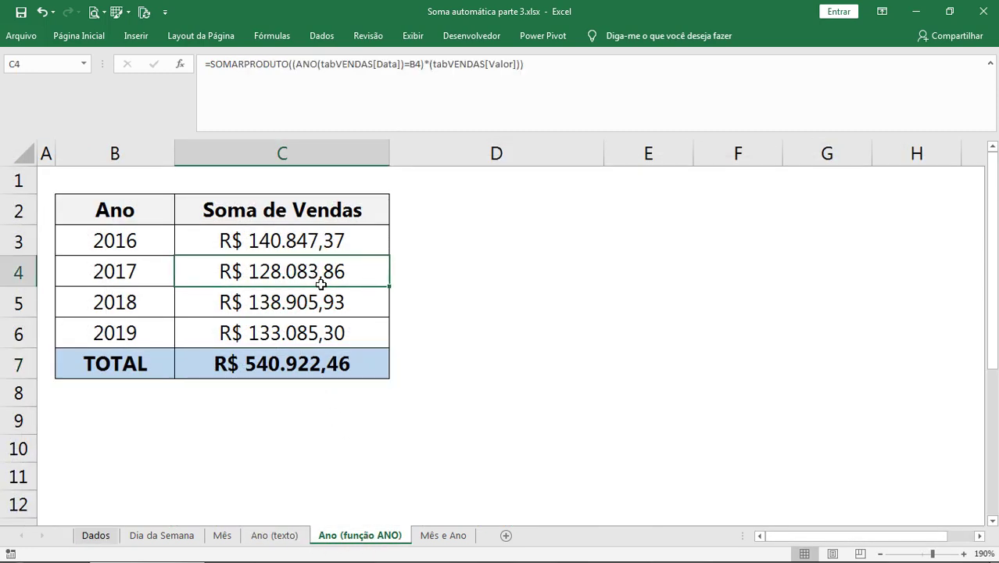
pyautogui.click(96, 535)
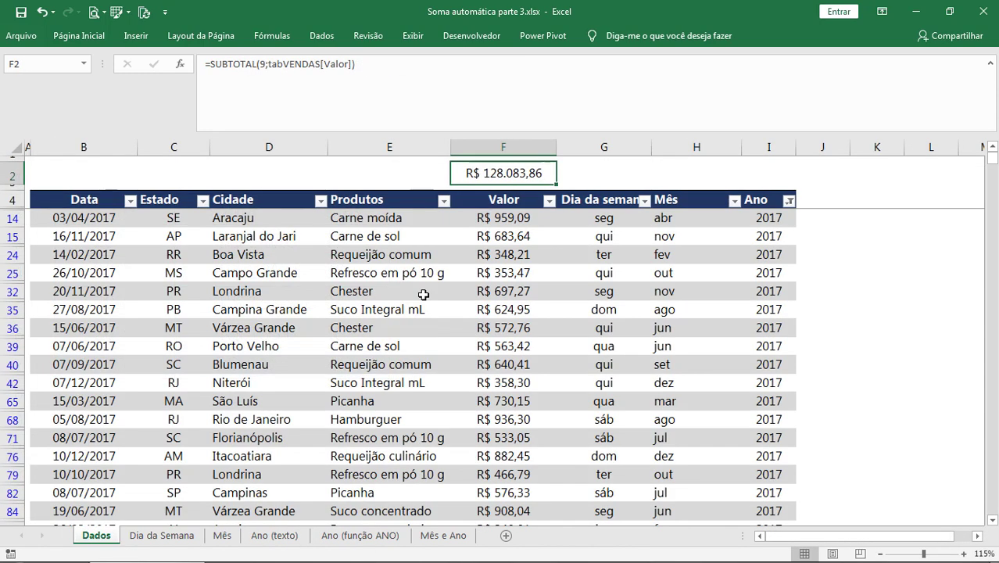
pyautogui.click(423, 293)
pyautogui.hotkey('ctrl', 'z')
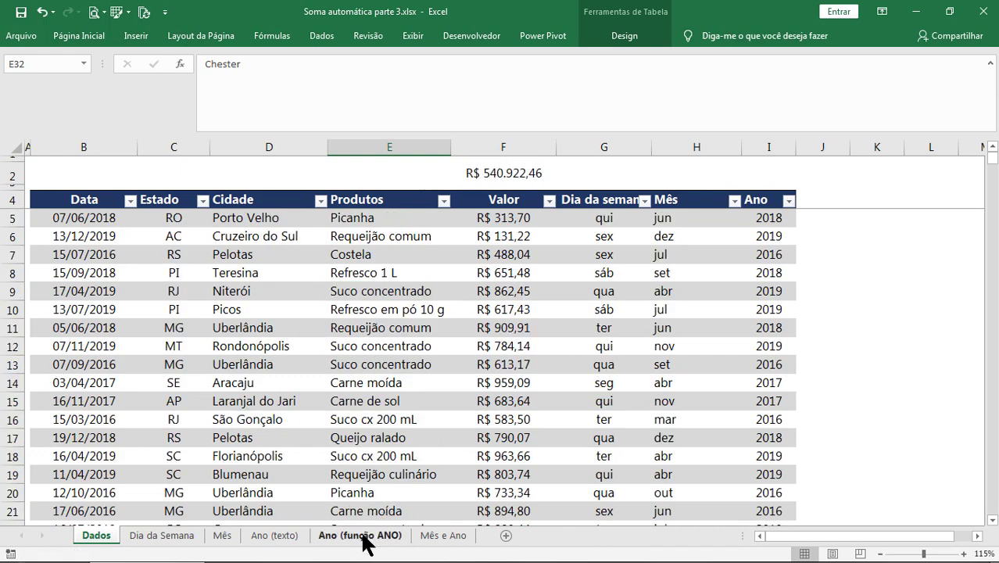
# Step: Switch to the Mês e Ano sheet's JAN–DEZ by 2016–2019 grid
pyautogui.click(361, 535)
pyautogui.click(443, 535)
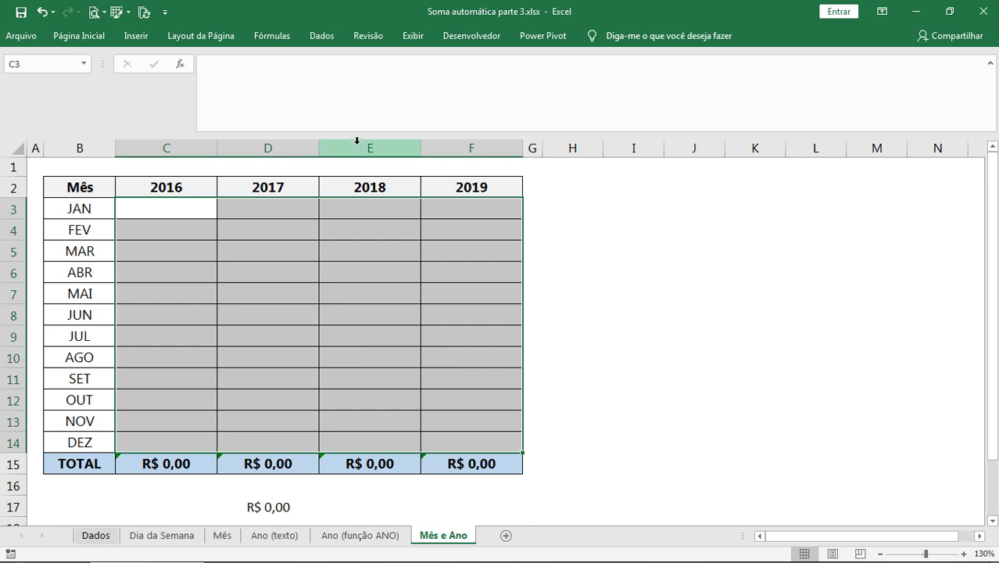
pyautogui.moveTo(346, 130); pyautogui.dragTo(345, 90)
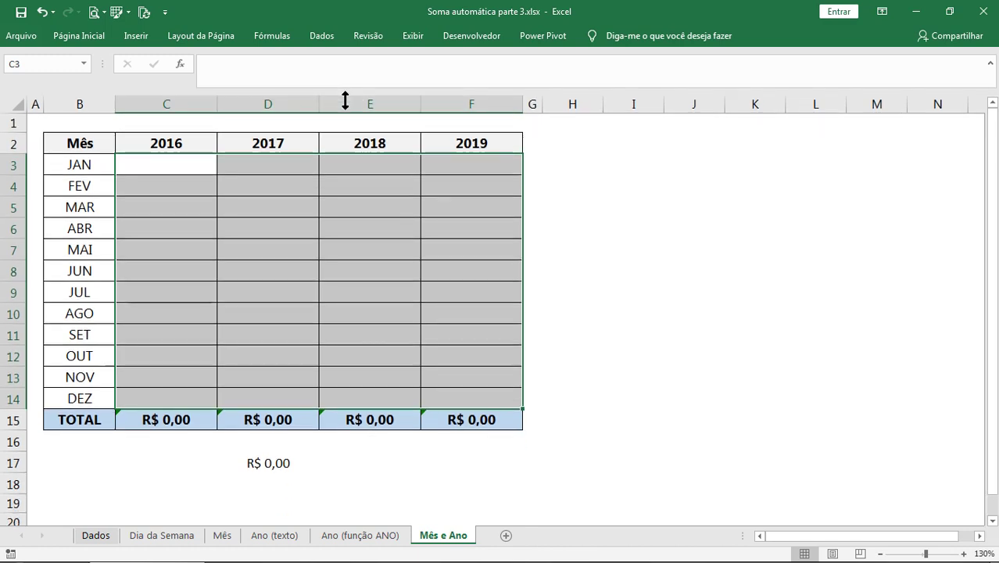
pyautogui.moveTo(207, 164); pyautogui.dragTo(343, 169)
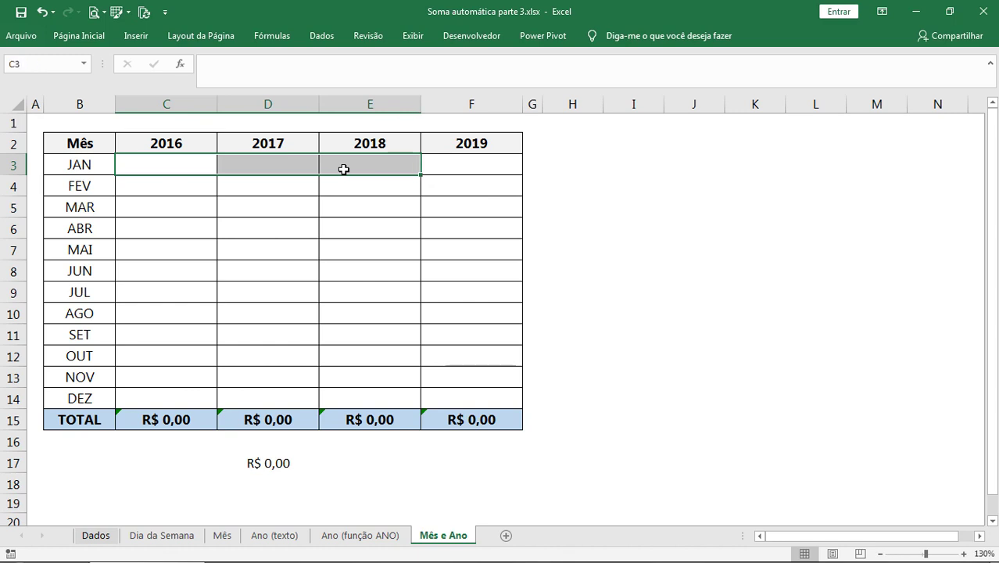
pyautogui.click(227, 537)
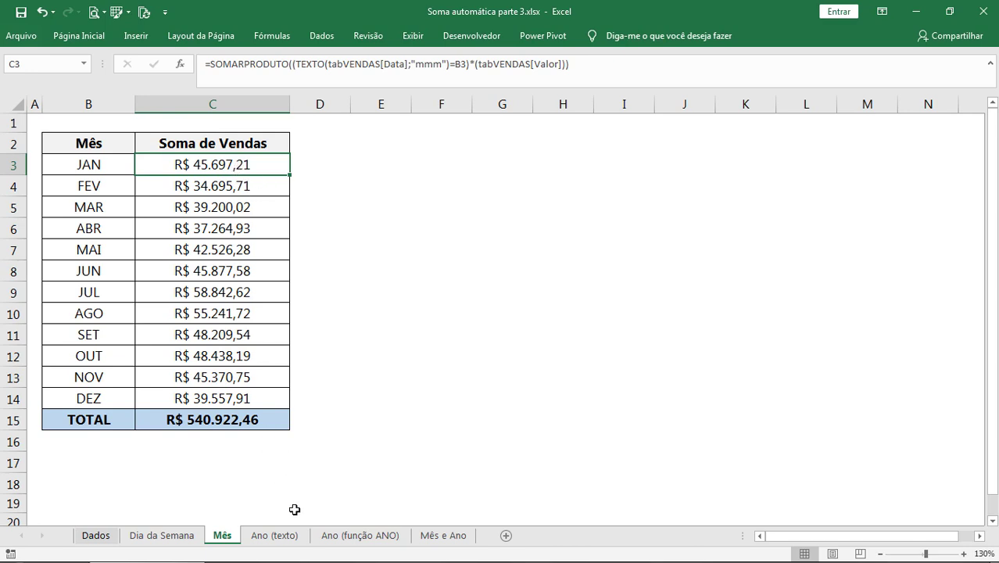
pyautogui.click(365, 537)
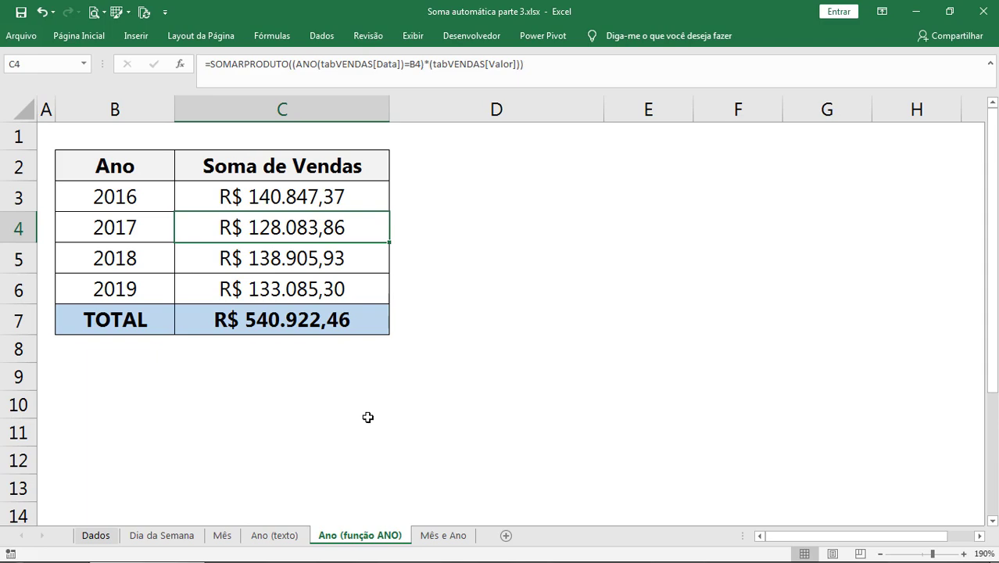
pyautogui.click(96, 535)
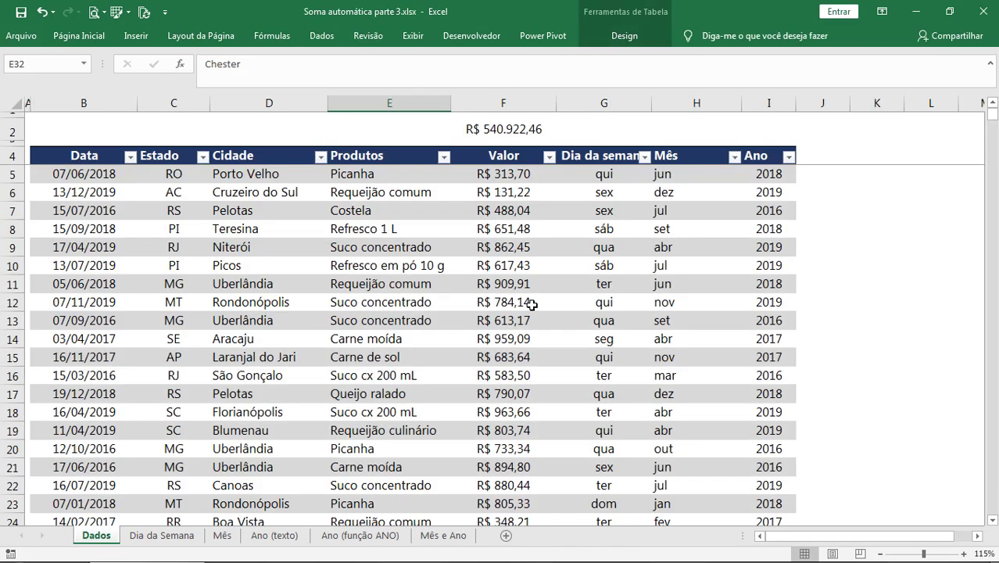
pyautogui.click(510, 232)
pyautogui.click(426, 536)
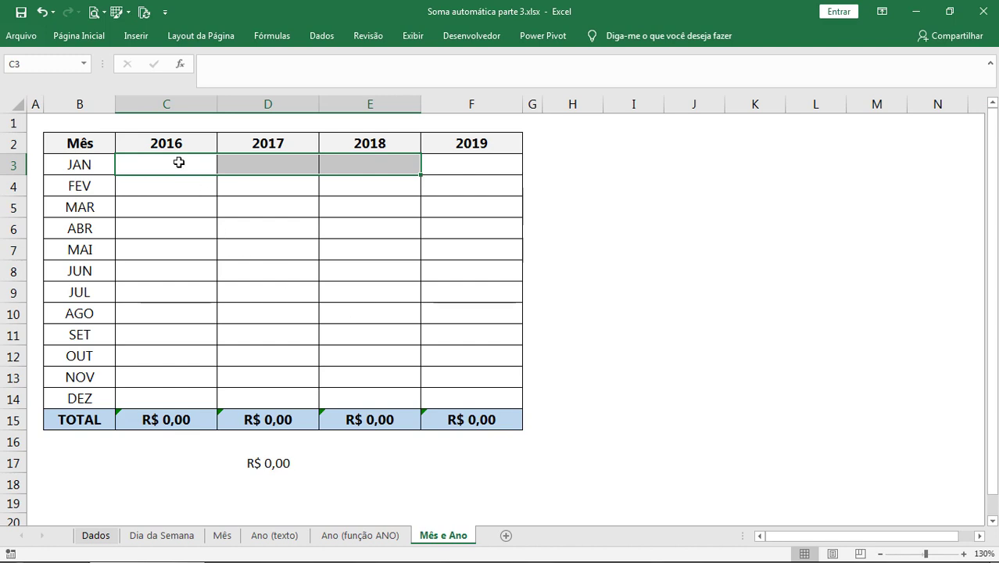
pyautogui.click(178, 164)
# Step: Enter =TEXTO(tabVENDAS[Data];"mmm") in C3 to convert the sales dates to month abbreviations
pyautogui.keyDown('ctrl'); pyautogui.scroll(1, 484, 251); pyautogui.keyUp('ctrl')
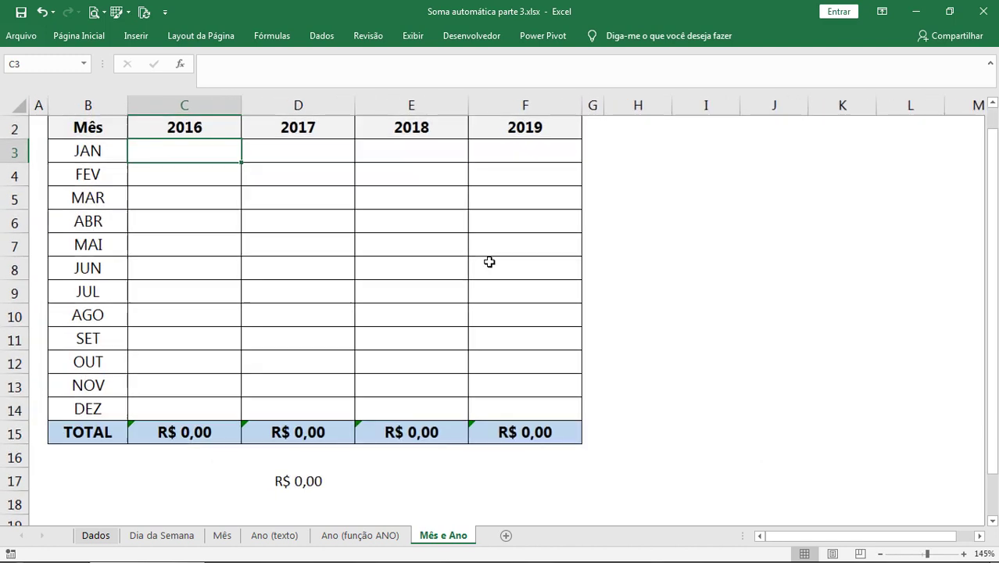
pyautogui.write('=t')
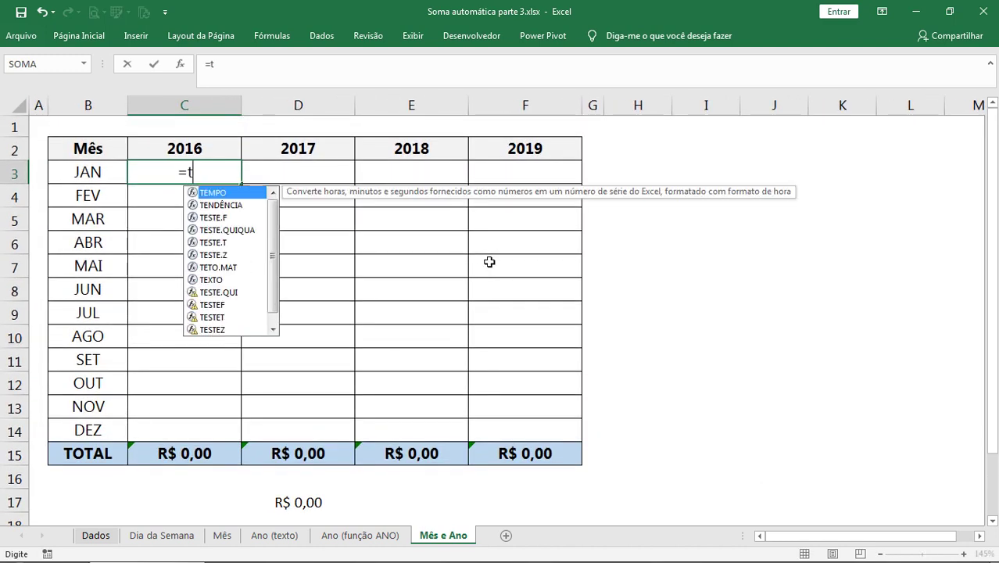
pyautogui.write('ex')
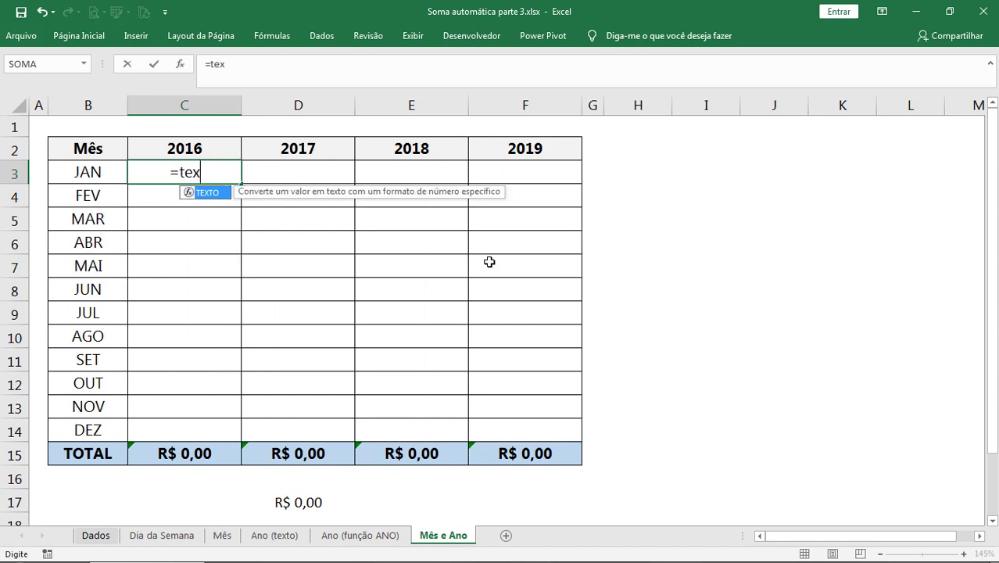
pyautogui.press('Tab')
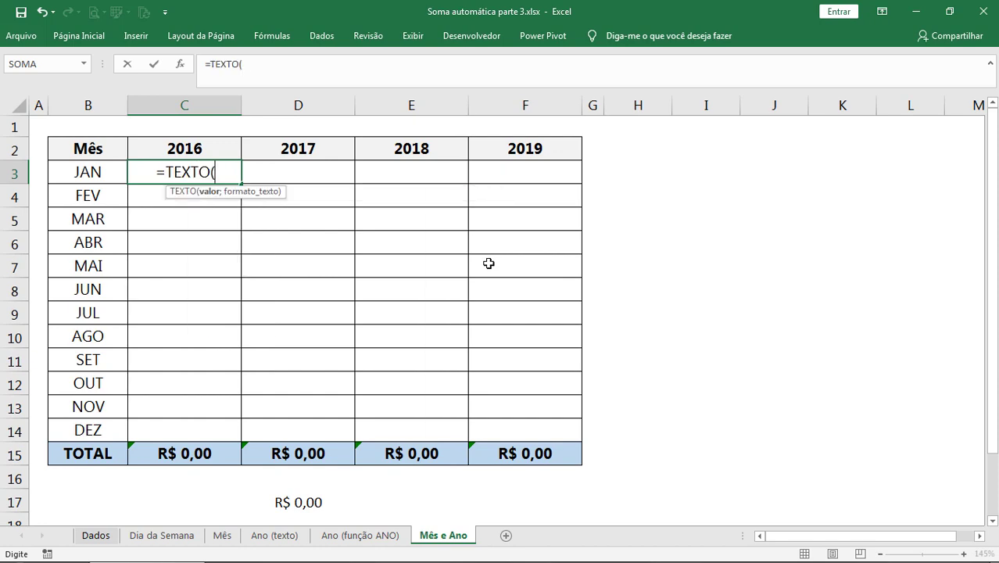
pyautogui.hotkey('ctrl', 'pageup')
pyautogui.hotkey('ctrl', 'pageup')
pyautogui.hotkey('ctrl', 'pageup')
pyautogui.hotkey('ctrl', 'pageup')
pyautogui.hotkey('ctrl', 'pageup')
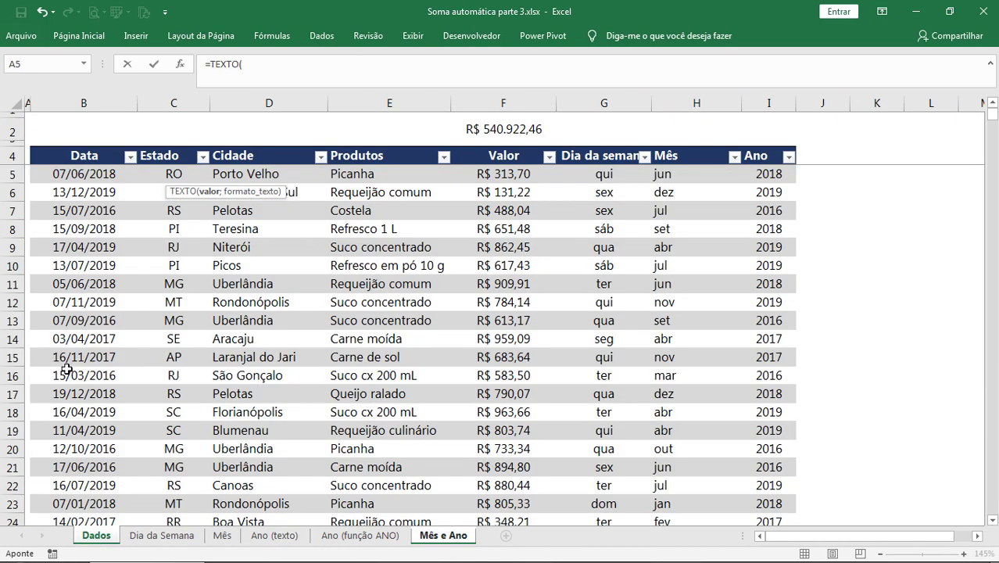
pyautogui.click(67, 370)
pyautogui.hotkey('ctrl', 'space')
pyautogui.write(';')
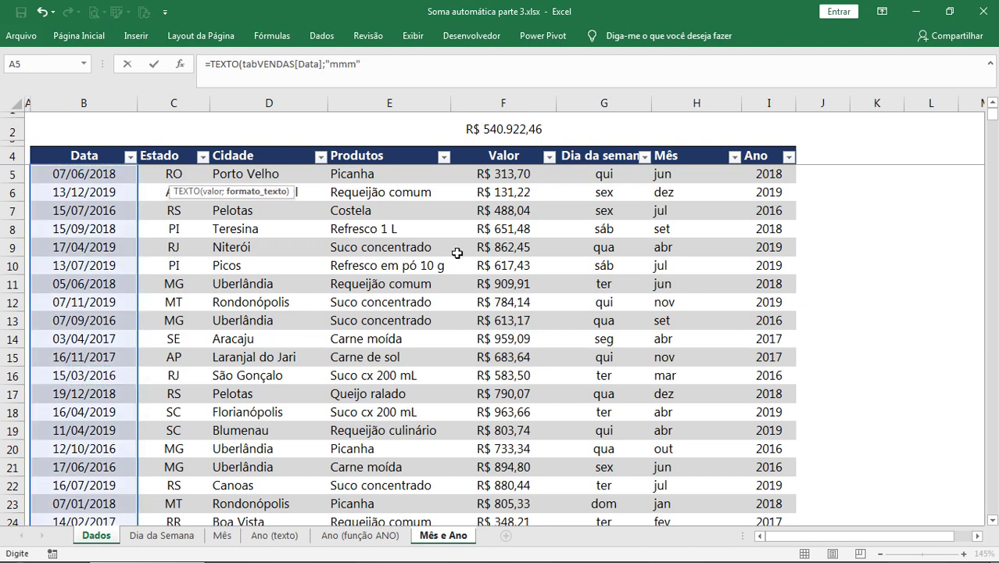
pyautogui.press('Return')
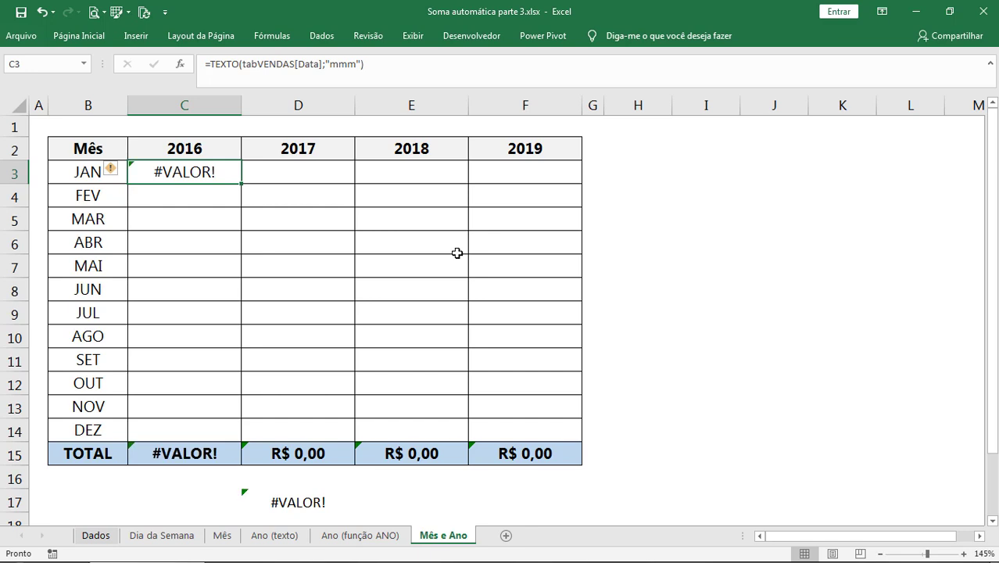
# Step: Make C3 compare the month text with JAN in B3 and begin an ANO term
pyautogui.click(380, 66)
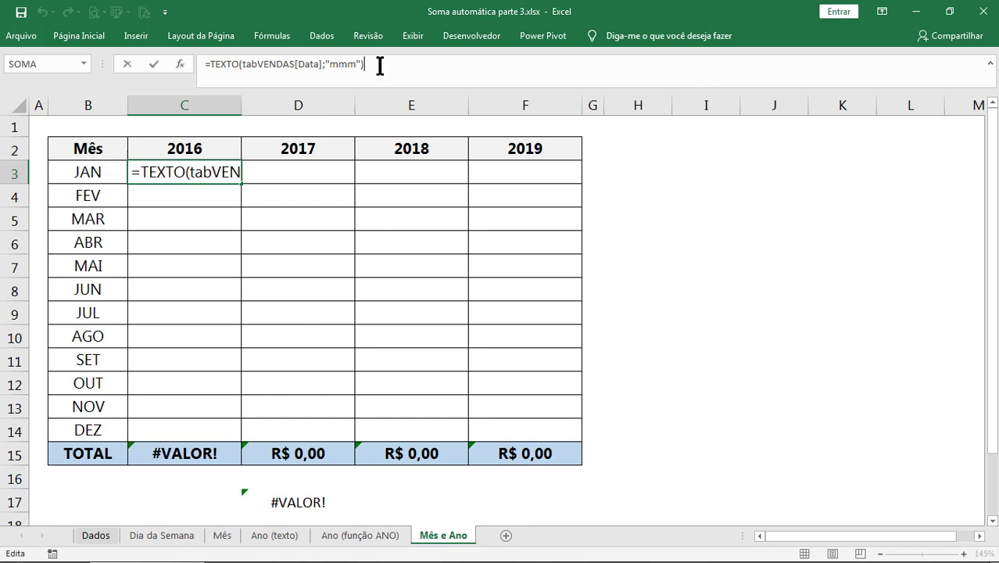
pyautogui.write('=')
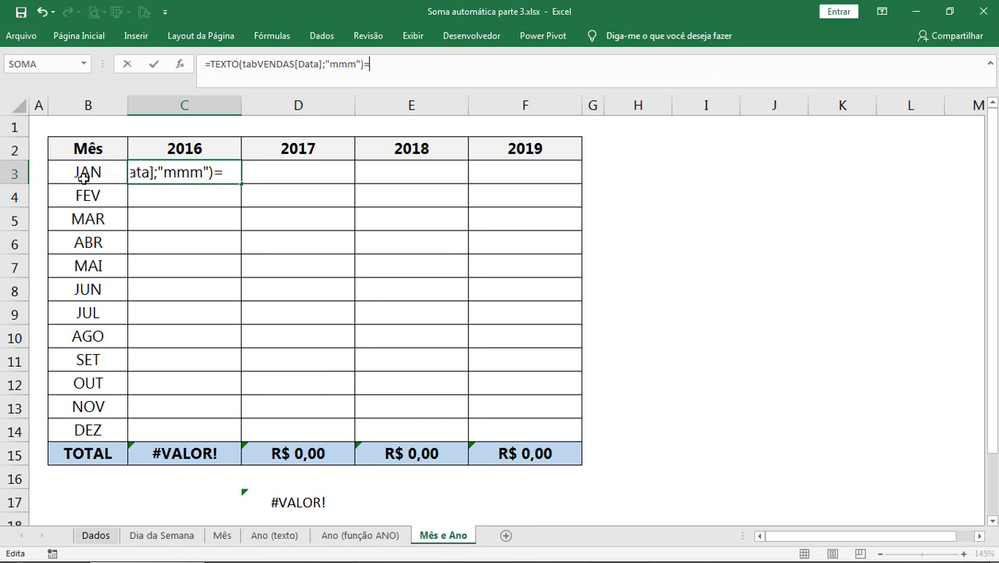
pyautogui.click(86, 176)
pyautogui.click(210, 64)
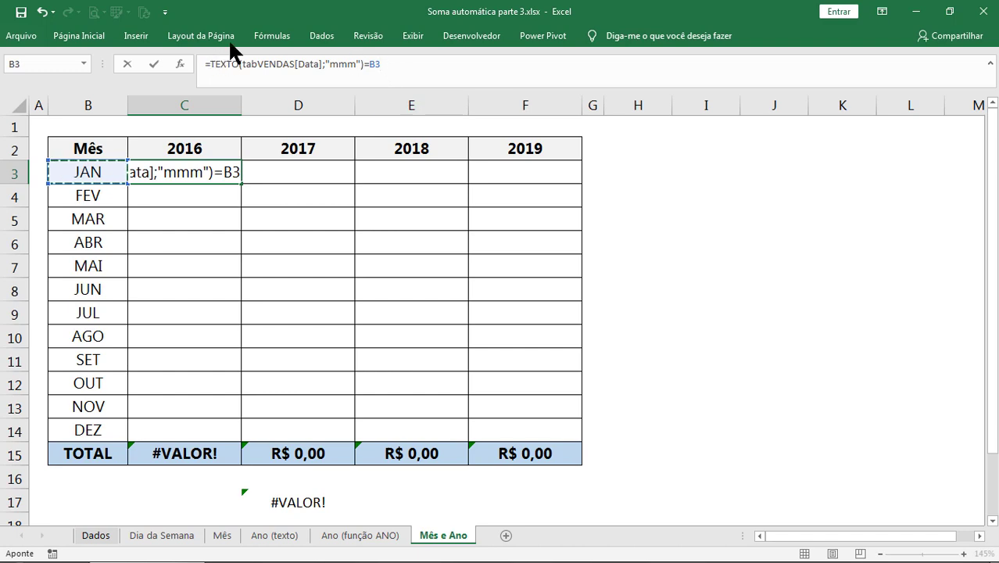
pyautogui.write('(')
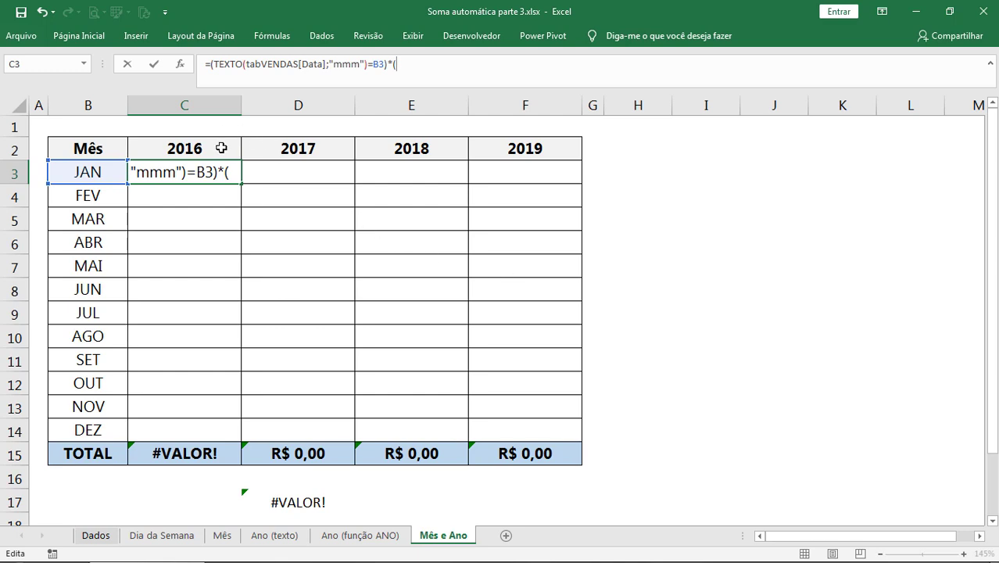
pyautogui.write('ano')
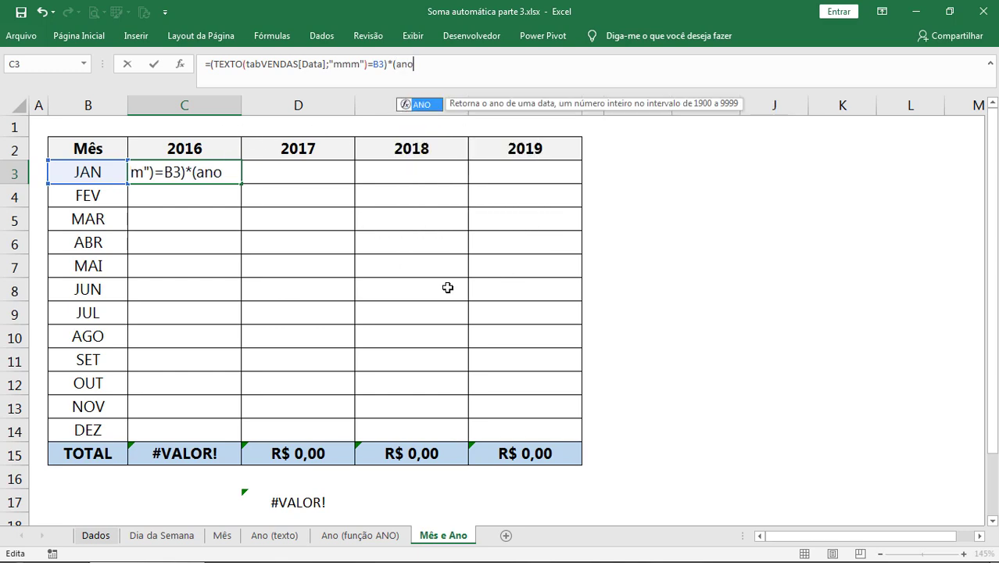
pyautogui.press('Tab')
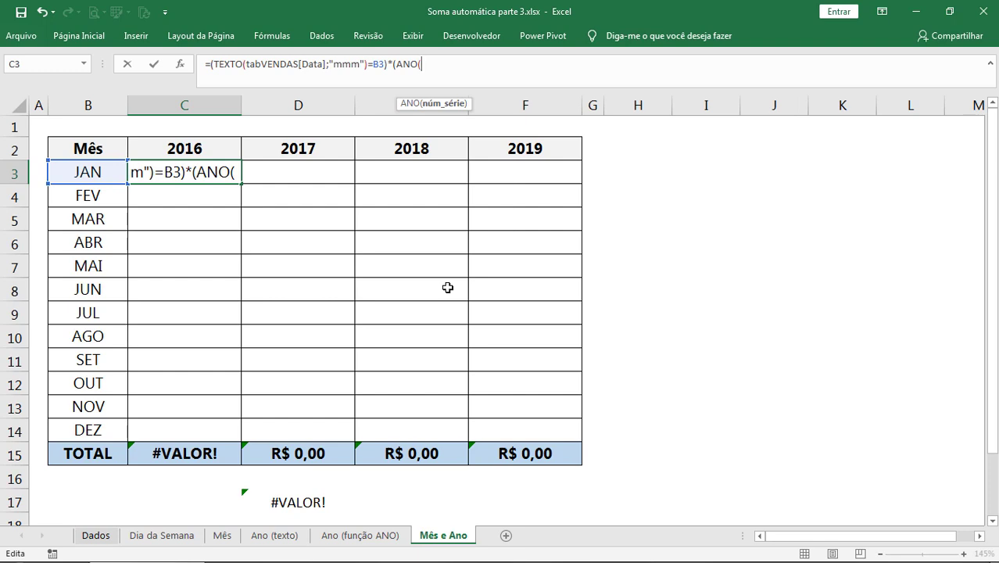
# Step: Apply ANO to tabVENDAS[Data] and require it to equal the 2016 header in C2
pyautogui.moveTo(244, 64); pyautogui.dragTo(326, 64)
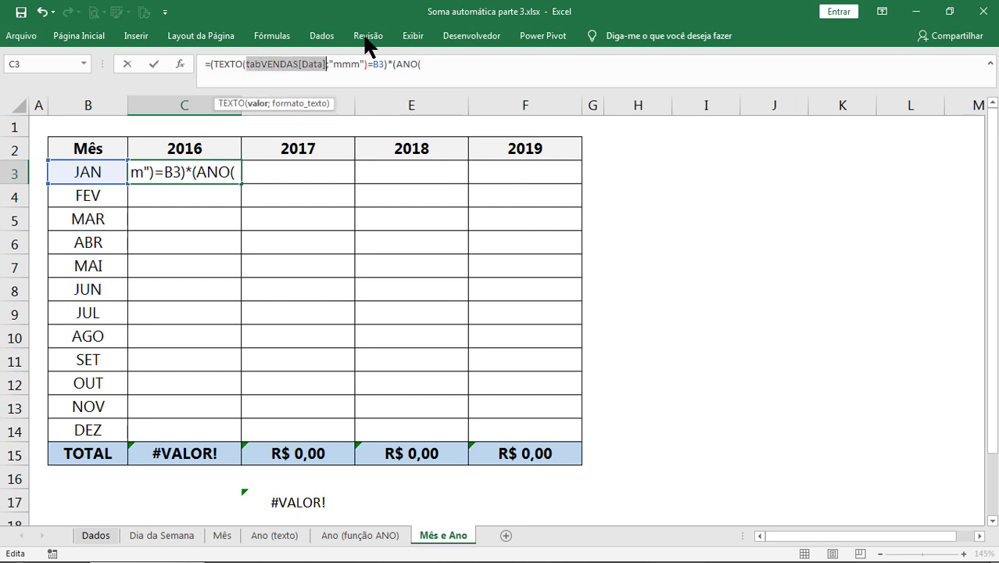
pyautogui.hotkey('ctrl', 'c')
pyautogui.click(445, 65)
pyautogui.hotkey('ctrl', 'v')
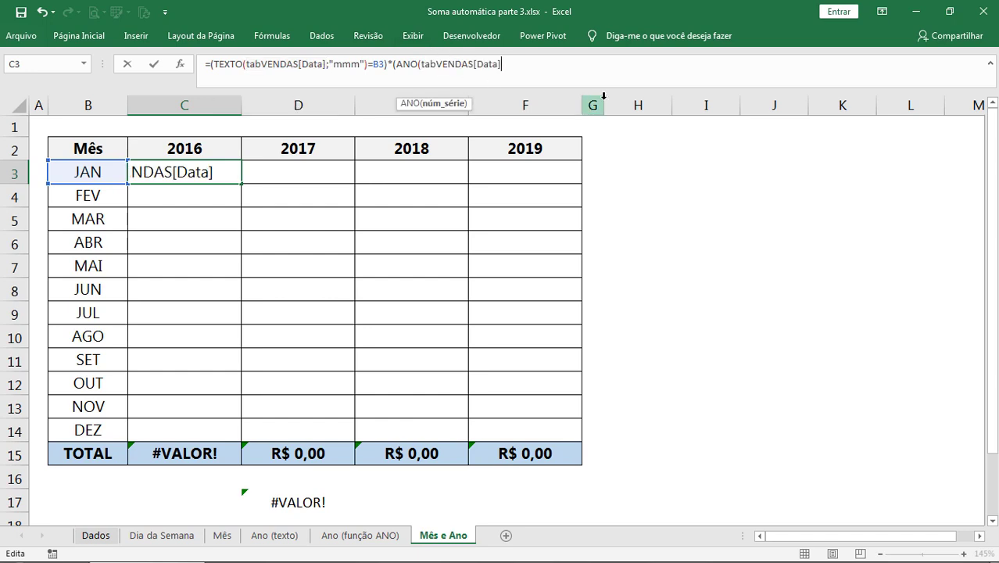
pyautogui.write(')=')
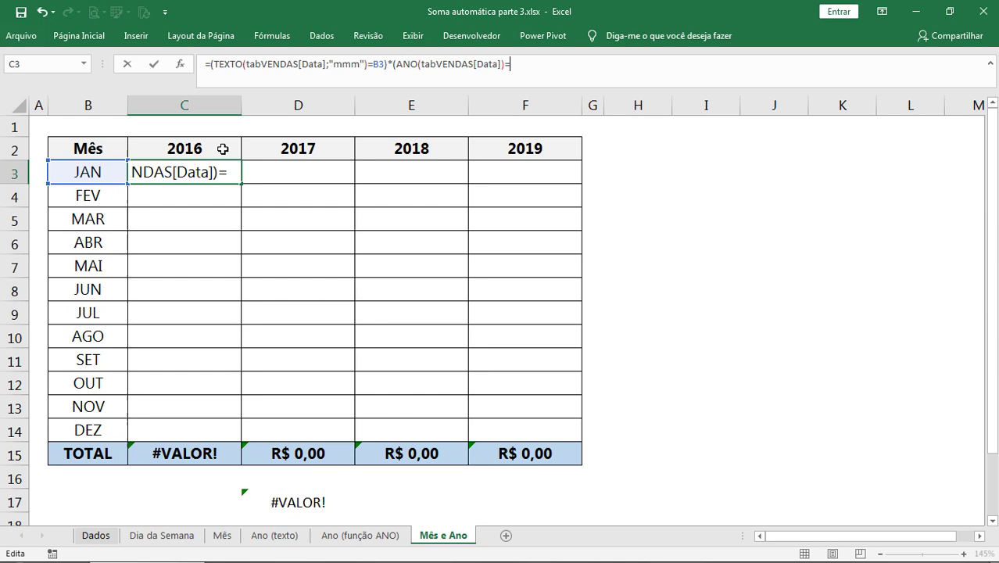
pyautogui.click(223, 148)
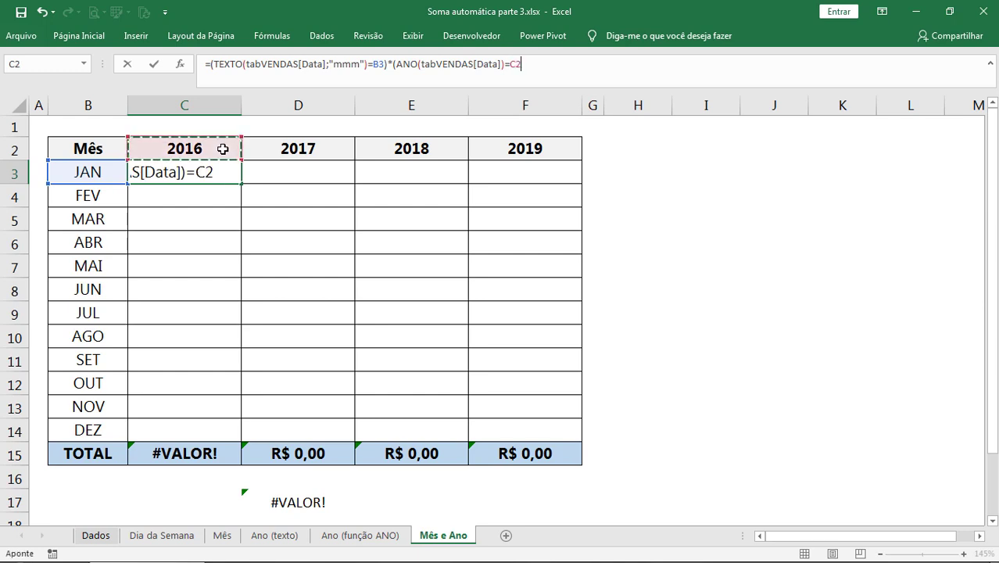
pyautogui.write(')*')
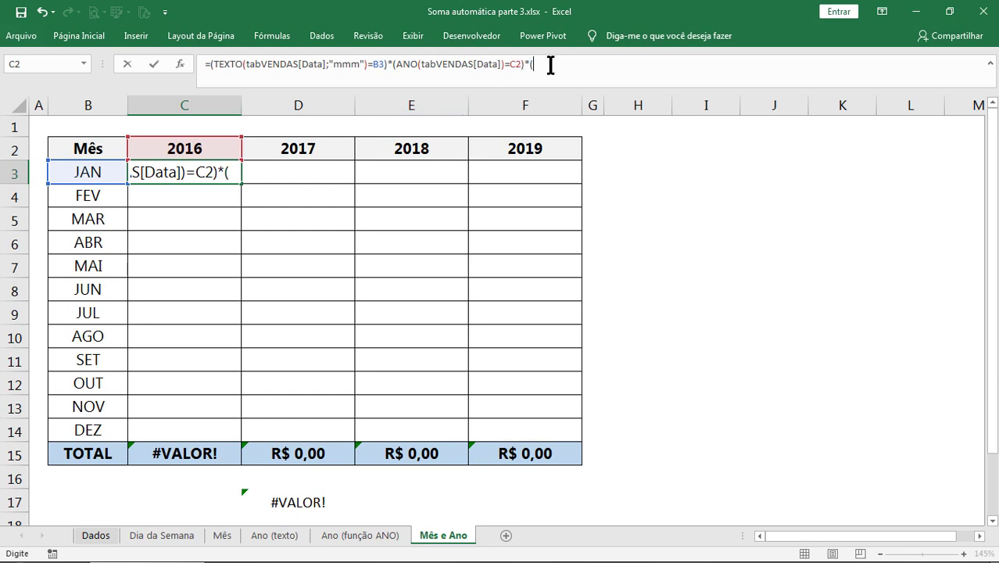
# Step: Multiply the conditions by tabVENDAS[Valor] and anchor the month reference as $B3
pyautogui.write('tabVENDAS[Data]')
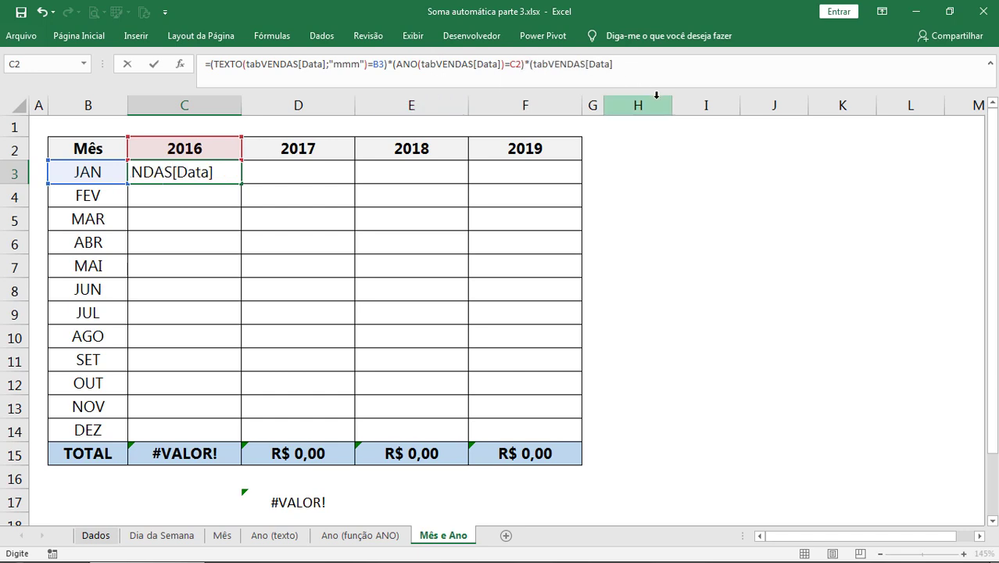
pyautogui.moveTo(533, 64); pyautogui.dragTo(604, 64)
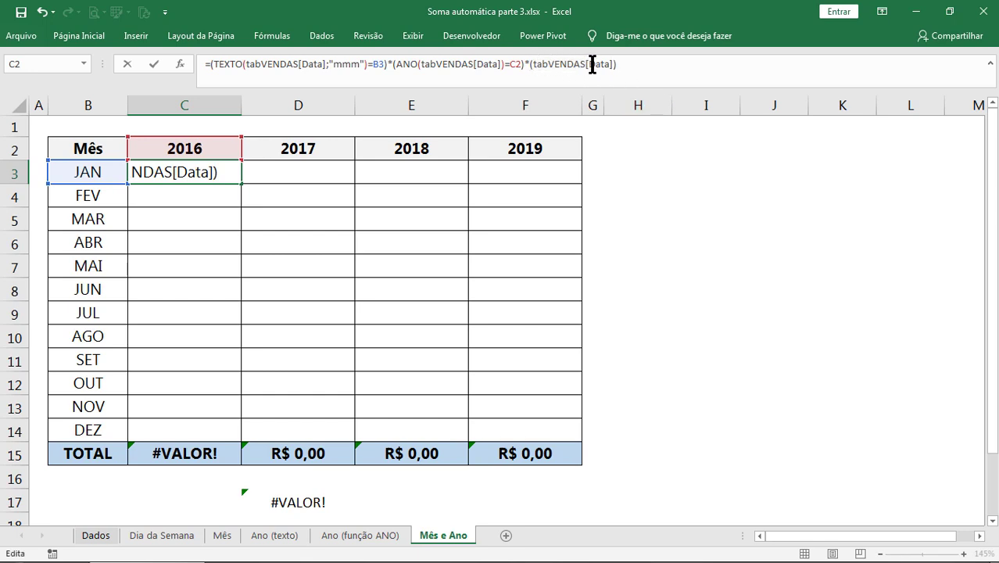
pyautogui.press('BackSpace')
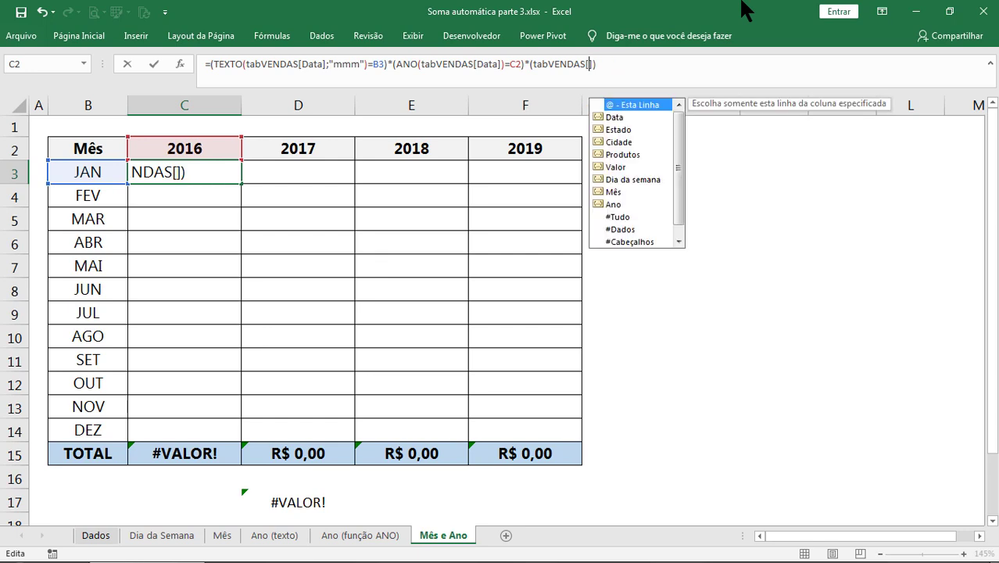
pyautogui.doubleClick(617, 166)
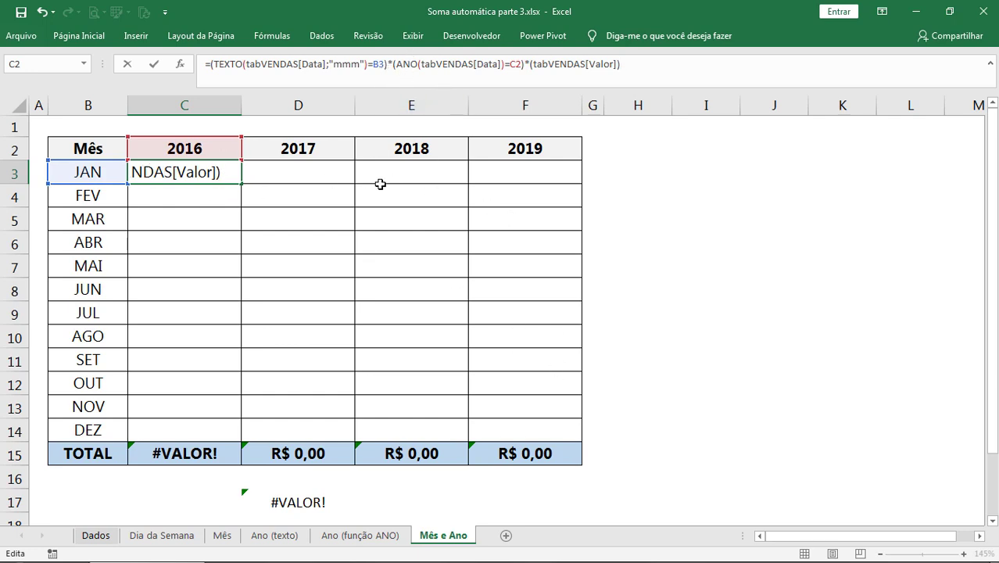
pyautogui.click(384, 64)
pyautogui.press('F4')
pyautogui.press('F4')
pyautogui.press('F4')
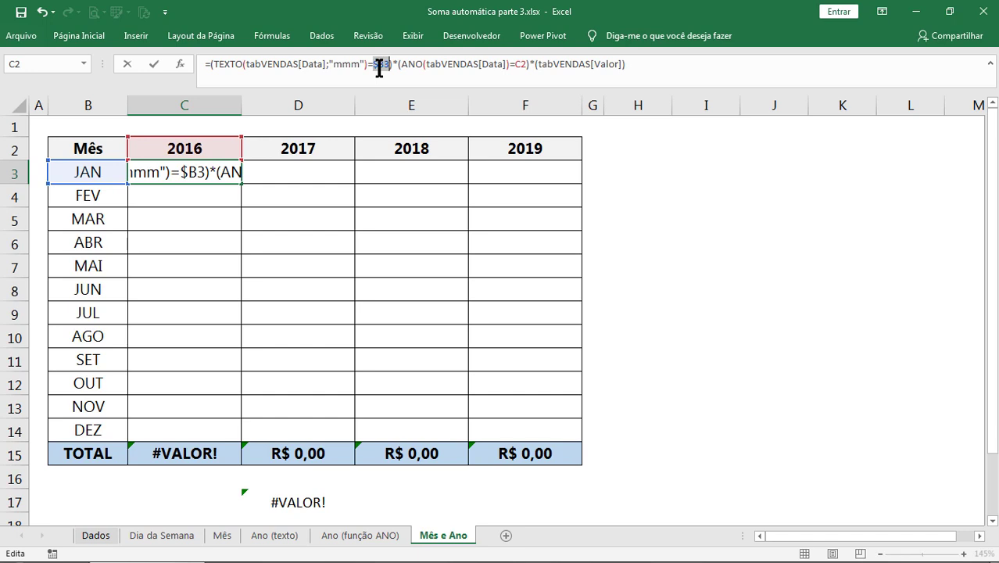
# Step: Lock the year reference as C$2 and wrap the C3 formula in SOMARPRODUTO
pyautogui.click(519, 64)
pyautogui.write('$')
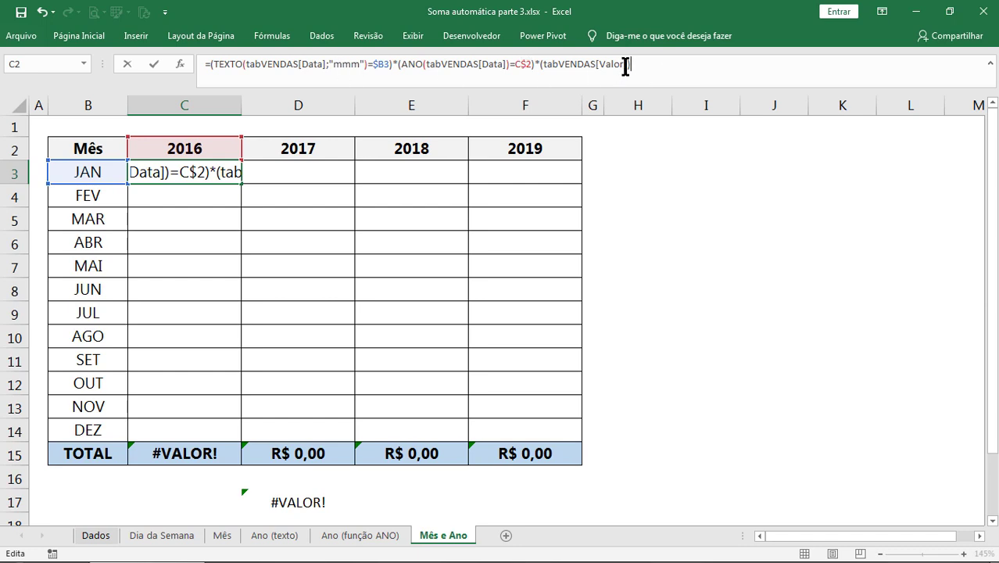
pyautogui.moveTo(645, 66); pyautogui.dragTo(211, 66)
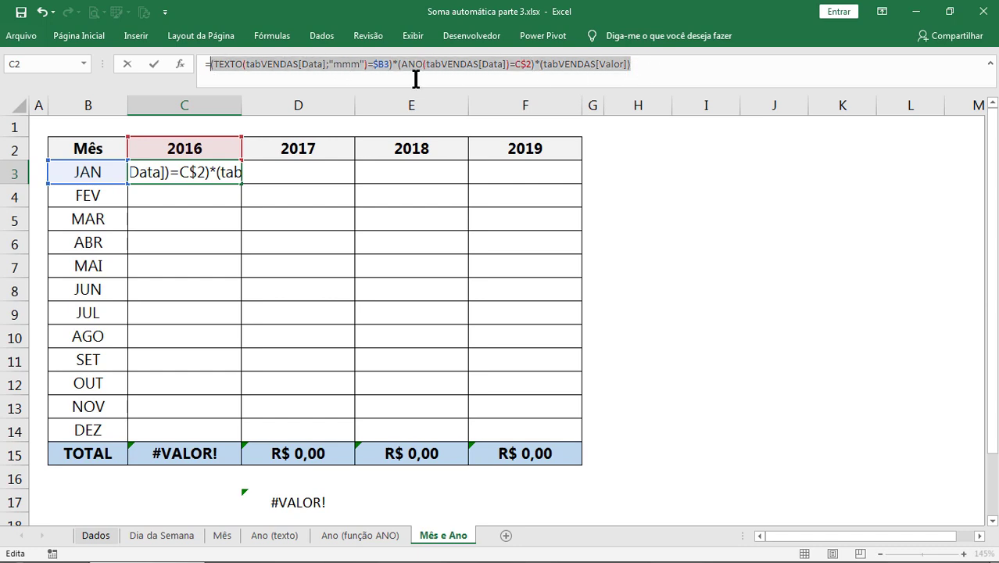
pyautogui.press('BackSpace')
pyautogui.write('som')
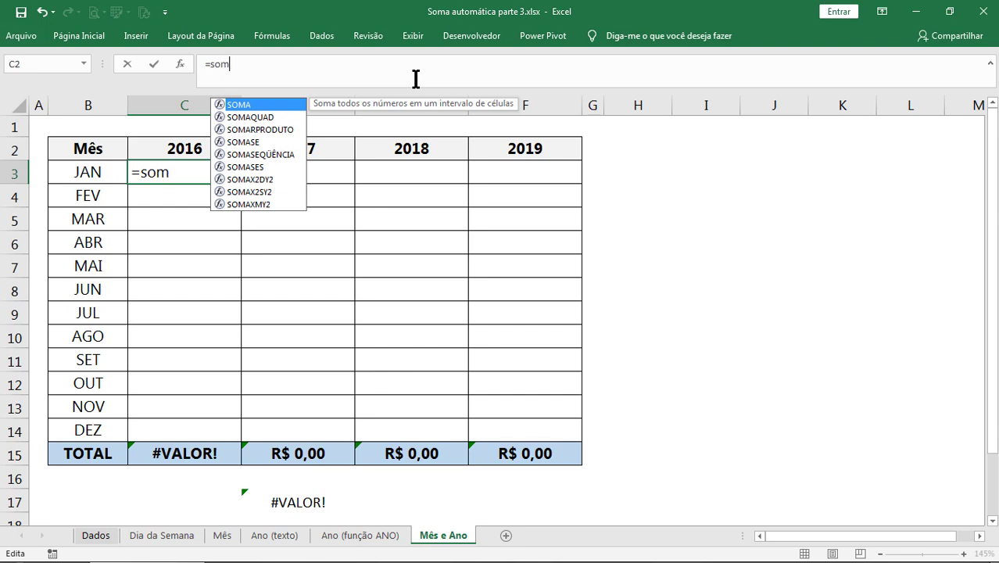
pyautogui.press('Down')
pyautogui.press('Down')
pyautogui.press('Tab')
pyautogui.hotkey('ctrl', 'v')
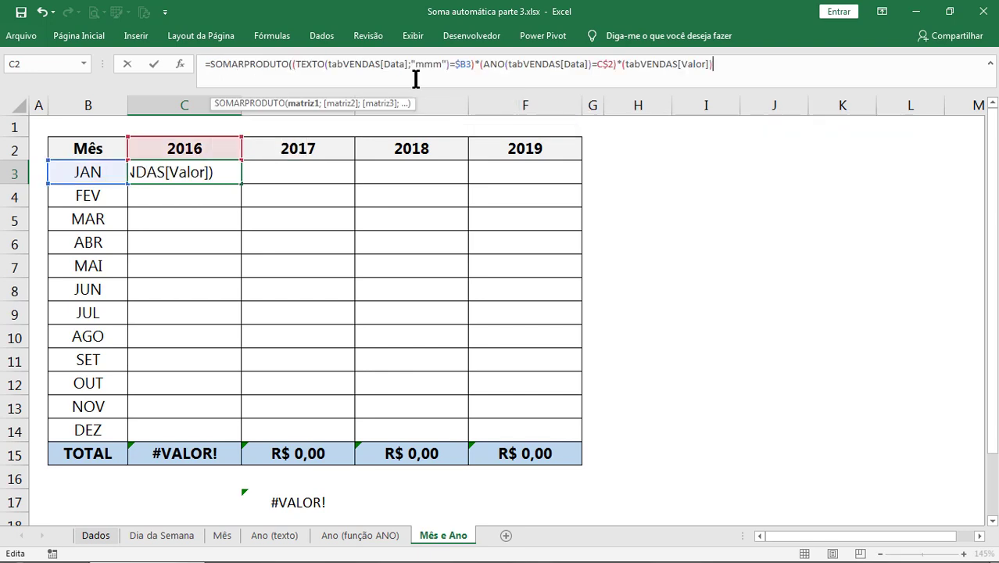
pyautogui.write(')')
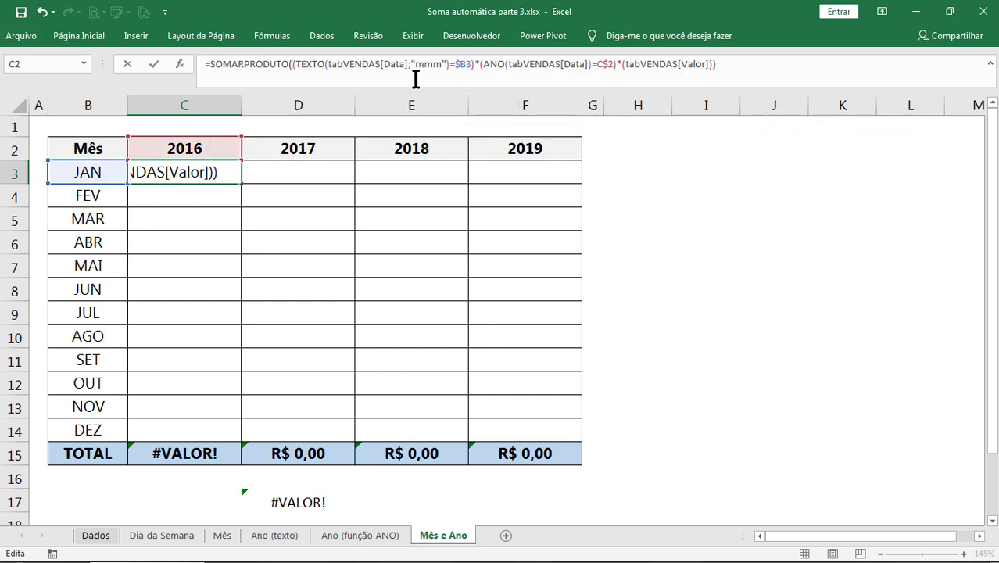
pyautogui.press('Return')
# Step: Copy the JAN 2016 formula across C3:F14, check the grand total, and return to Mês
pyautogui.click(191, 169)
pyautogui.hotkey('ctrl', 'c')
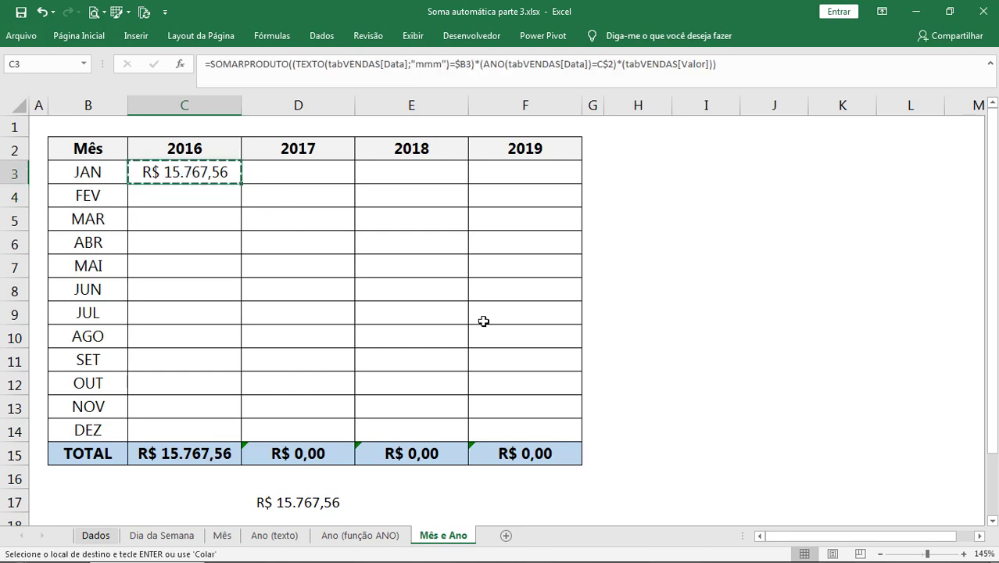
pyautogui.keyDown('shift'); pyautogui.click(537, 431); pyautogui.keyUp('shift')
pyautogui.press('Return')
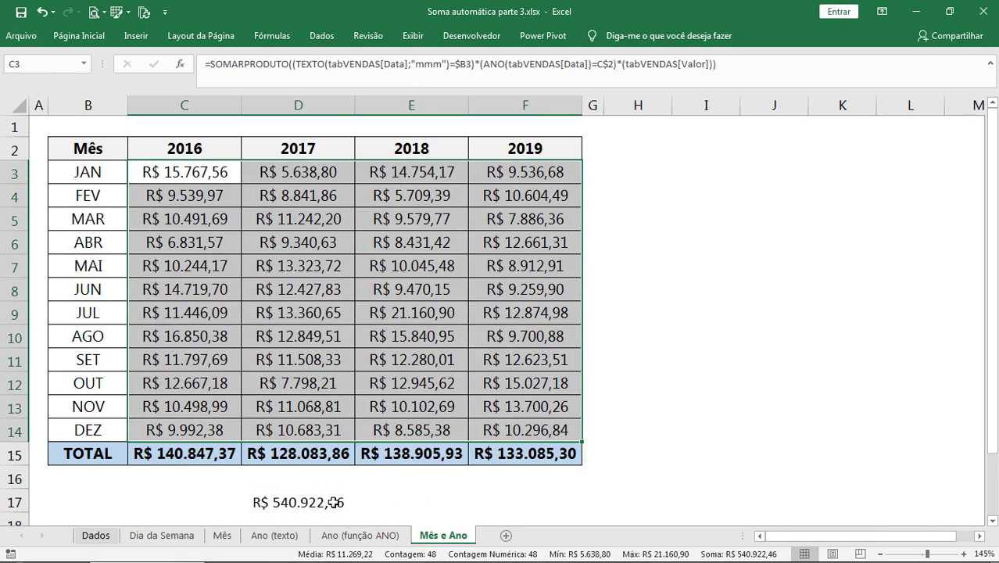
pyautogui.doubleClick(334, 502)
pyautogui.press('Escape')
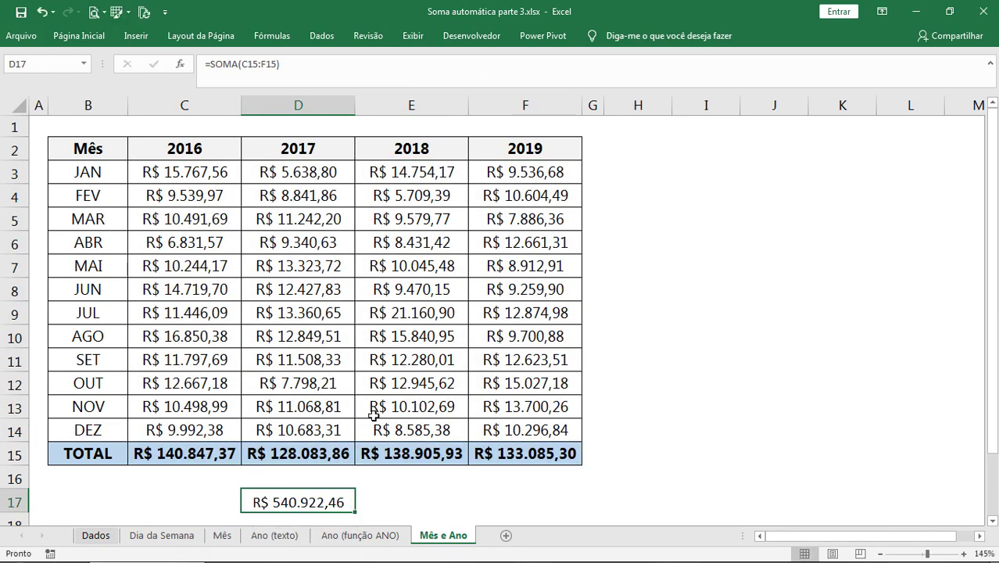
pyautogui.hotkey('ctrl', 'pageup')
pyautogui.hotkey('ctrl', 'pageup')
pyautogui.hotkey('ctrl', 'pageup')
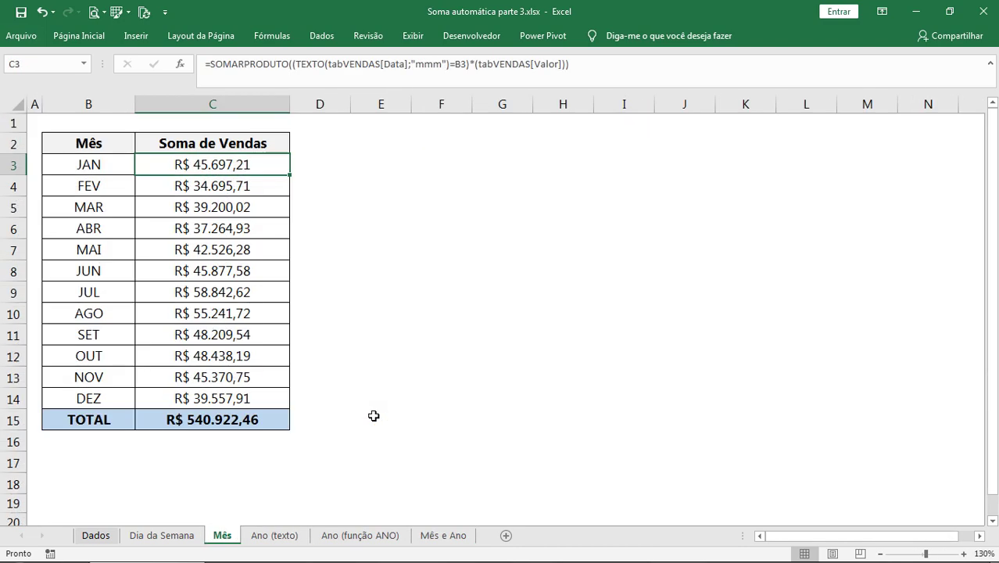
pyautogui.hotkey('ctrl', 'pageup')
pyautogui.hotkey('ctrl', 'pageup')
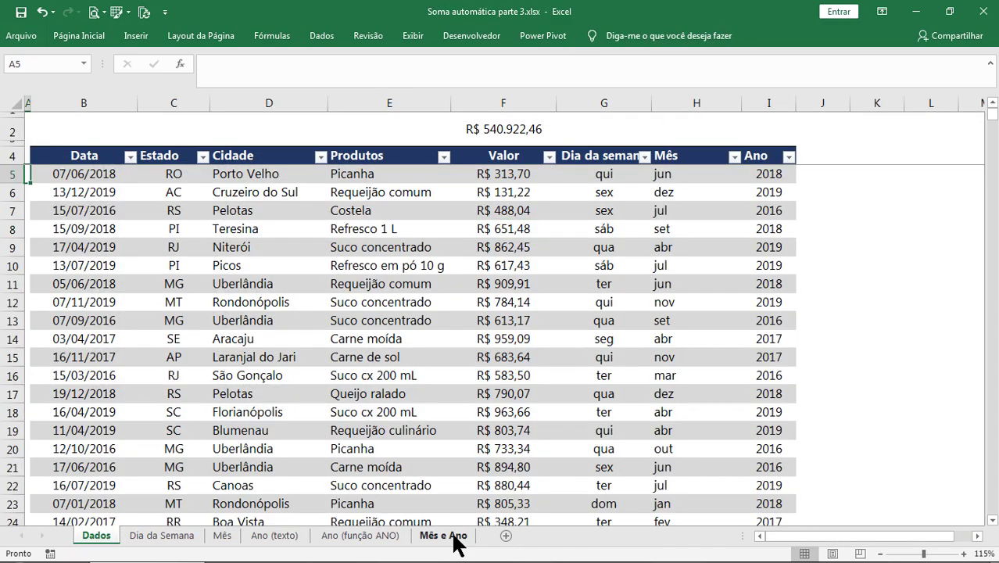
# Step: Review the Mês e Ano grid and the Dados sheet's Ano formula in I7
pyautogui.click(449, 536)
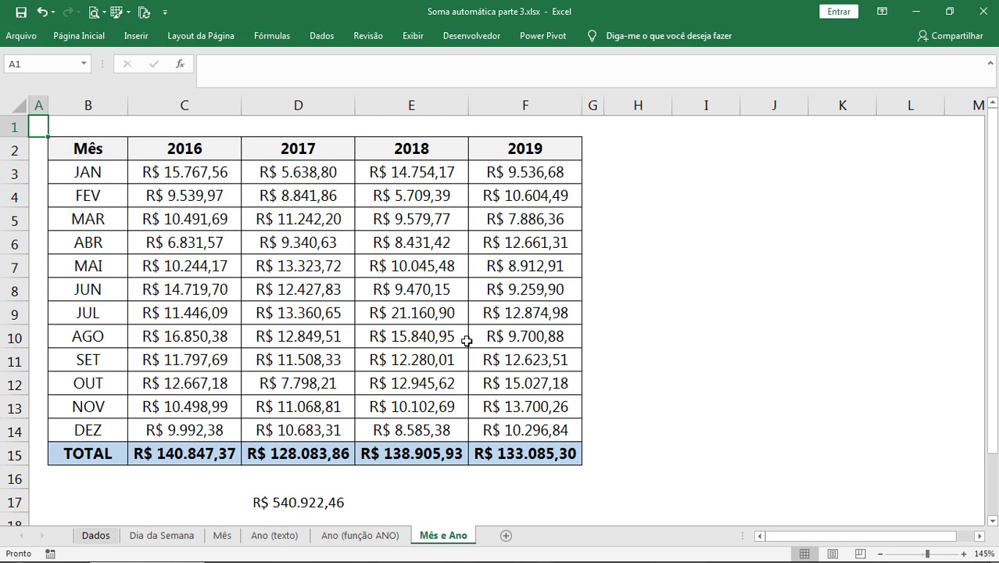
pyautogui.hotkey('ctrl', 'pageup')
pyautogui.hotkey('ctrl', 'pageup')
pyautogui.hotkey('ctrl', 'pageup')
pyautogui.hotkey('ctrl', 'pageup')
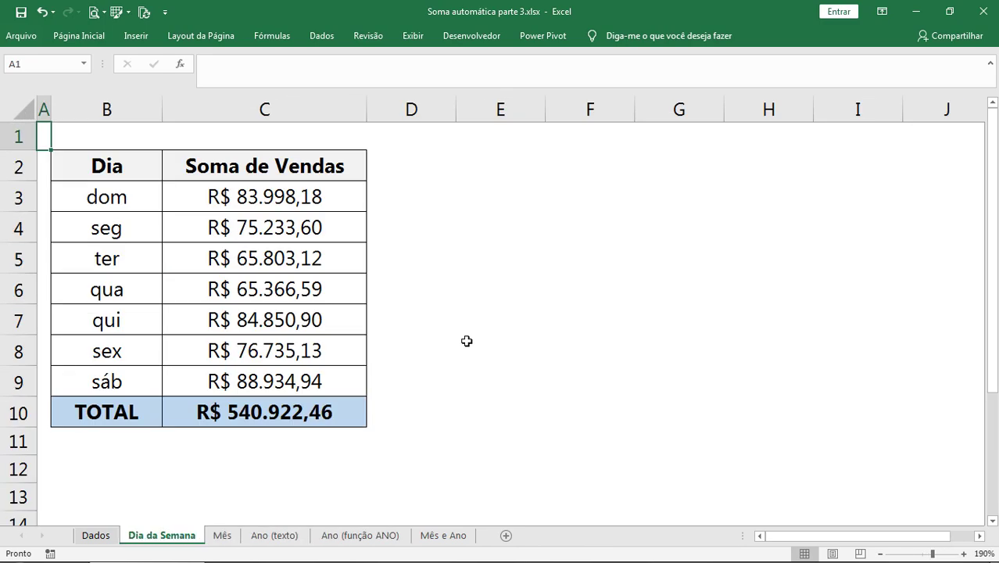
pyautogui.hotkey('ctrl', 'pageup')
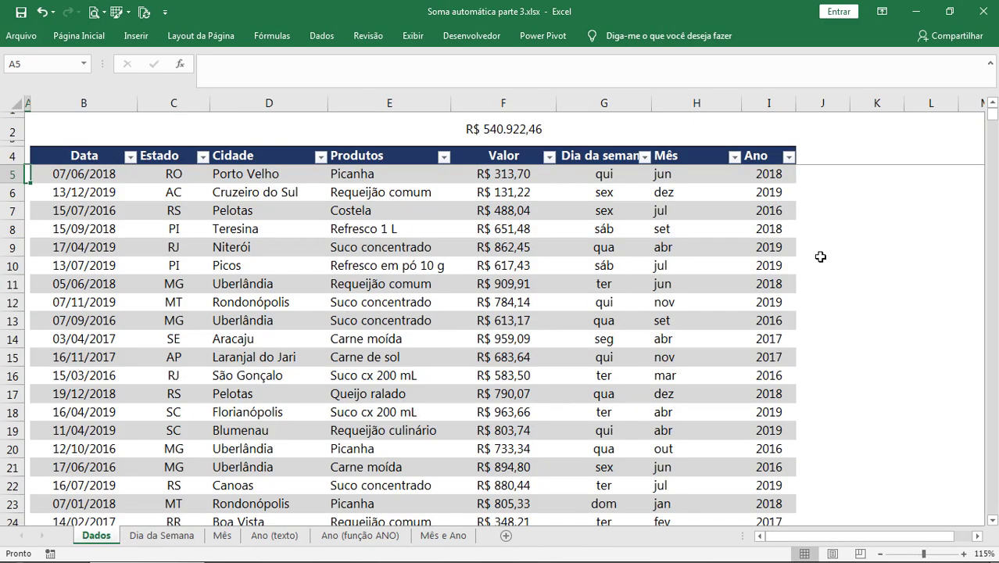
pyautogui.click(778, 210)
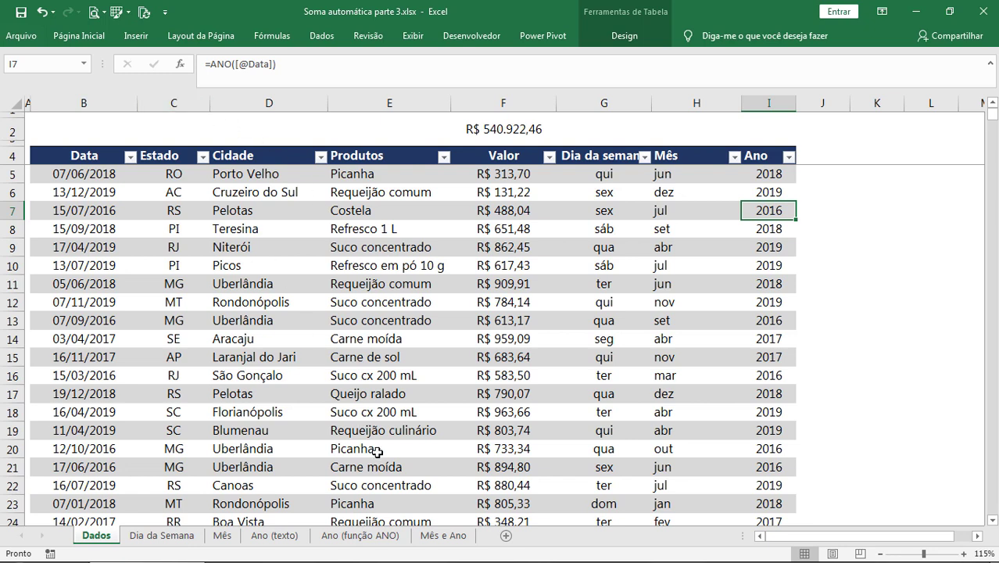
# Step: Inspect the Ano (texto) sheet's 2016 SOMARPRODUTO formula and its 2016–2019 year values
pyautogui.click(385, 535)
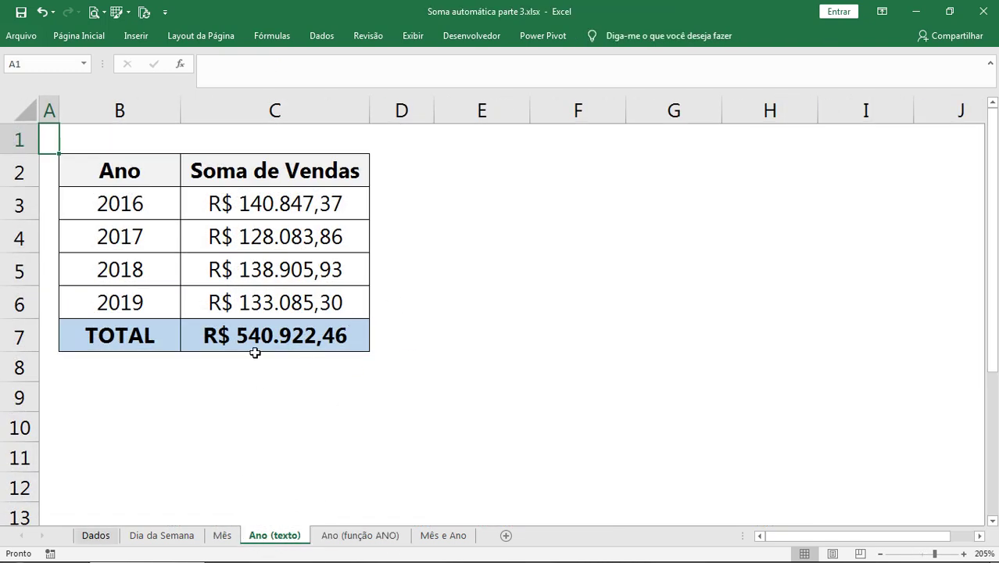
pyautogui.click(303, 207)
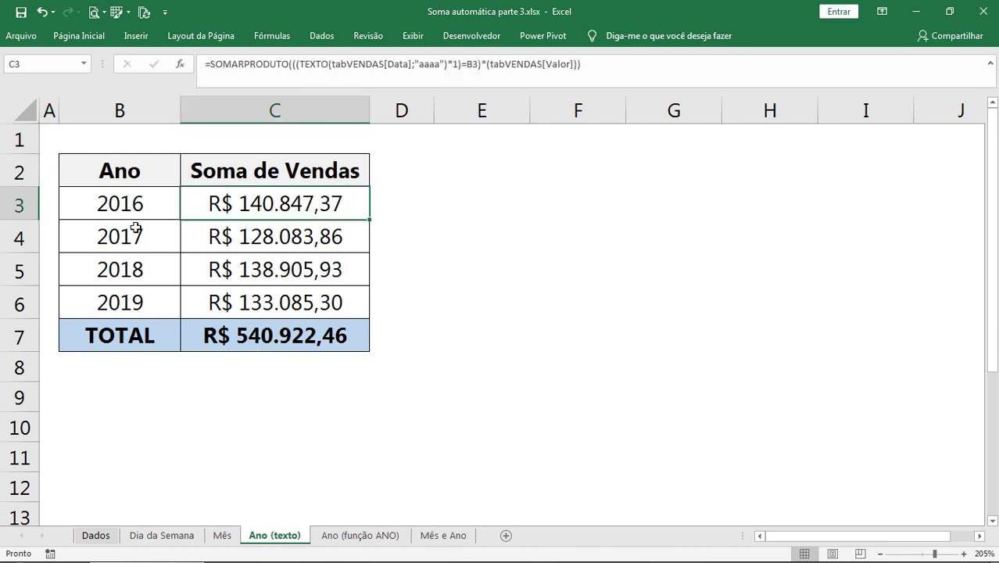
pyautogui.click(149, 206)
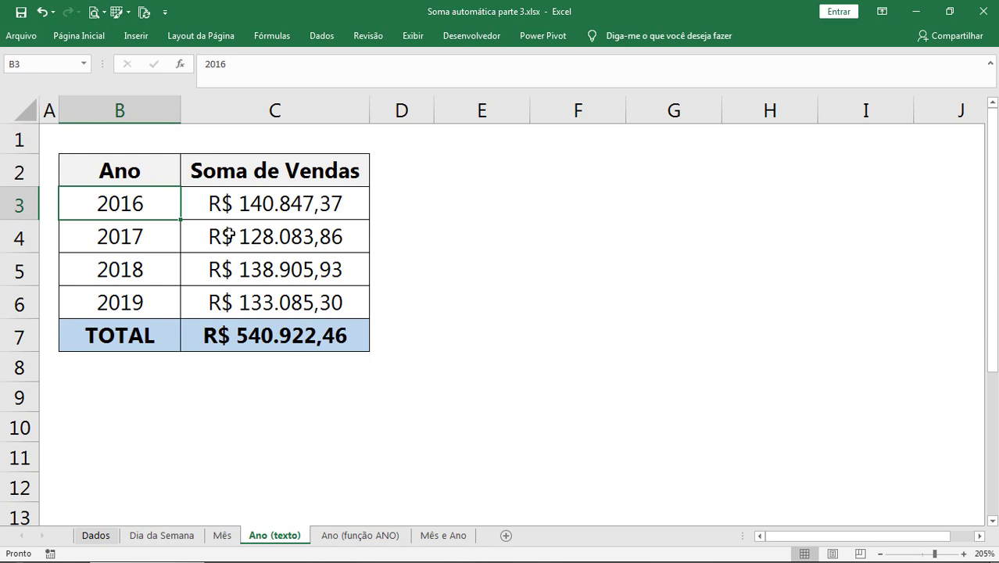
pyautogui.moveTo(140, 205); pyautogui.dragTo(139, 293)
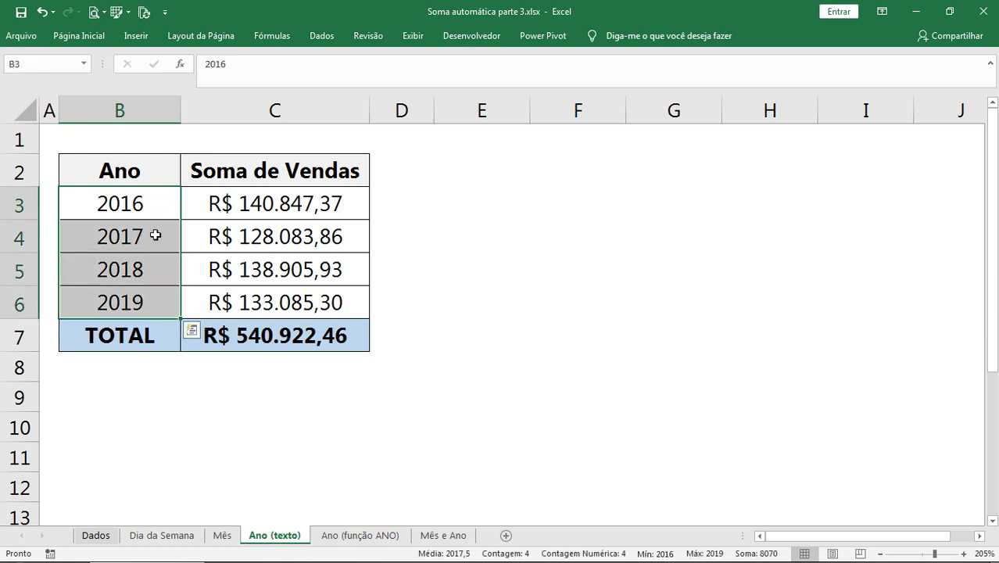
pyautogui.click(295, 205)
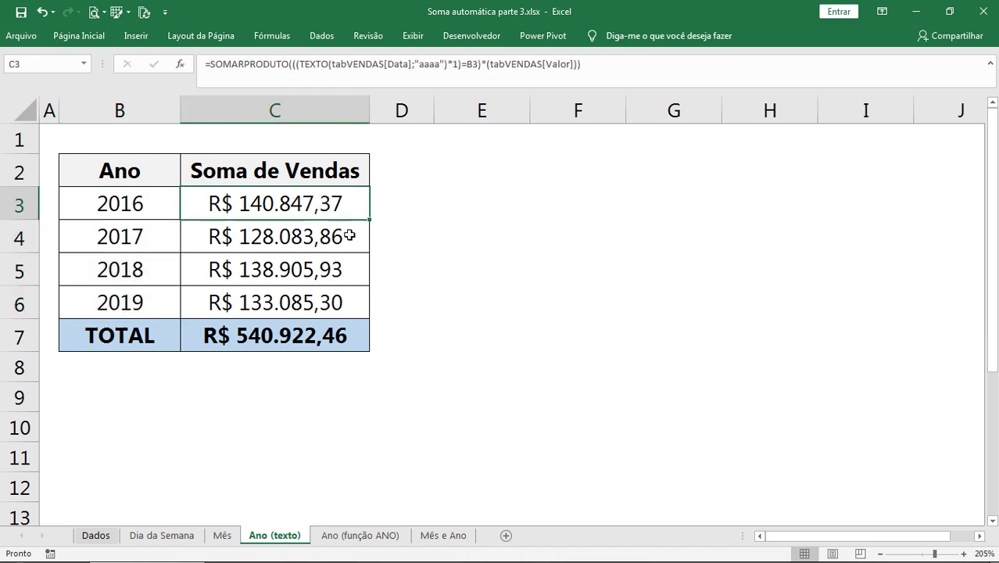